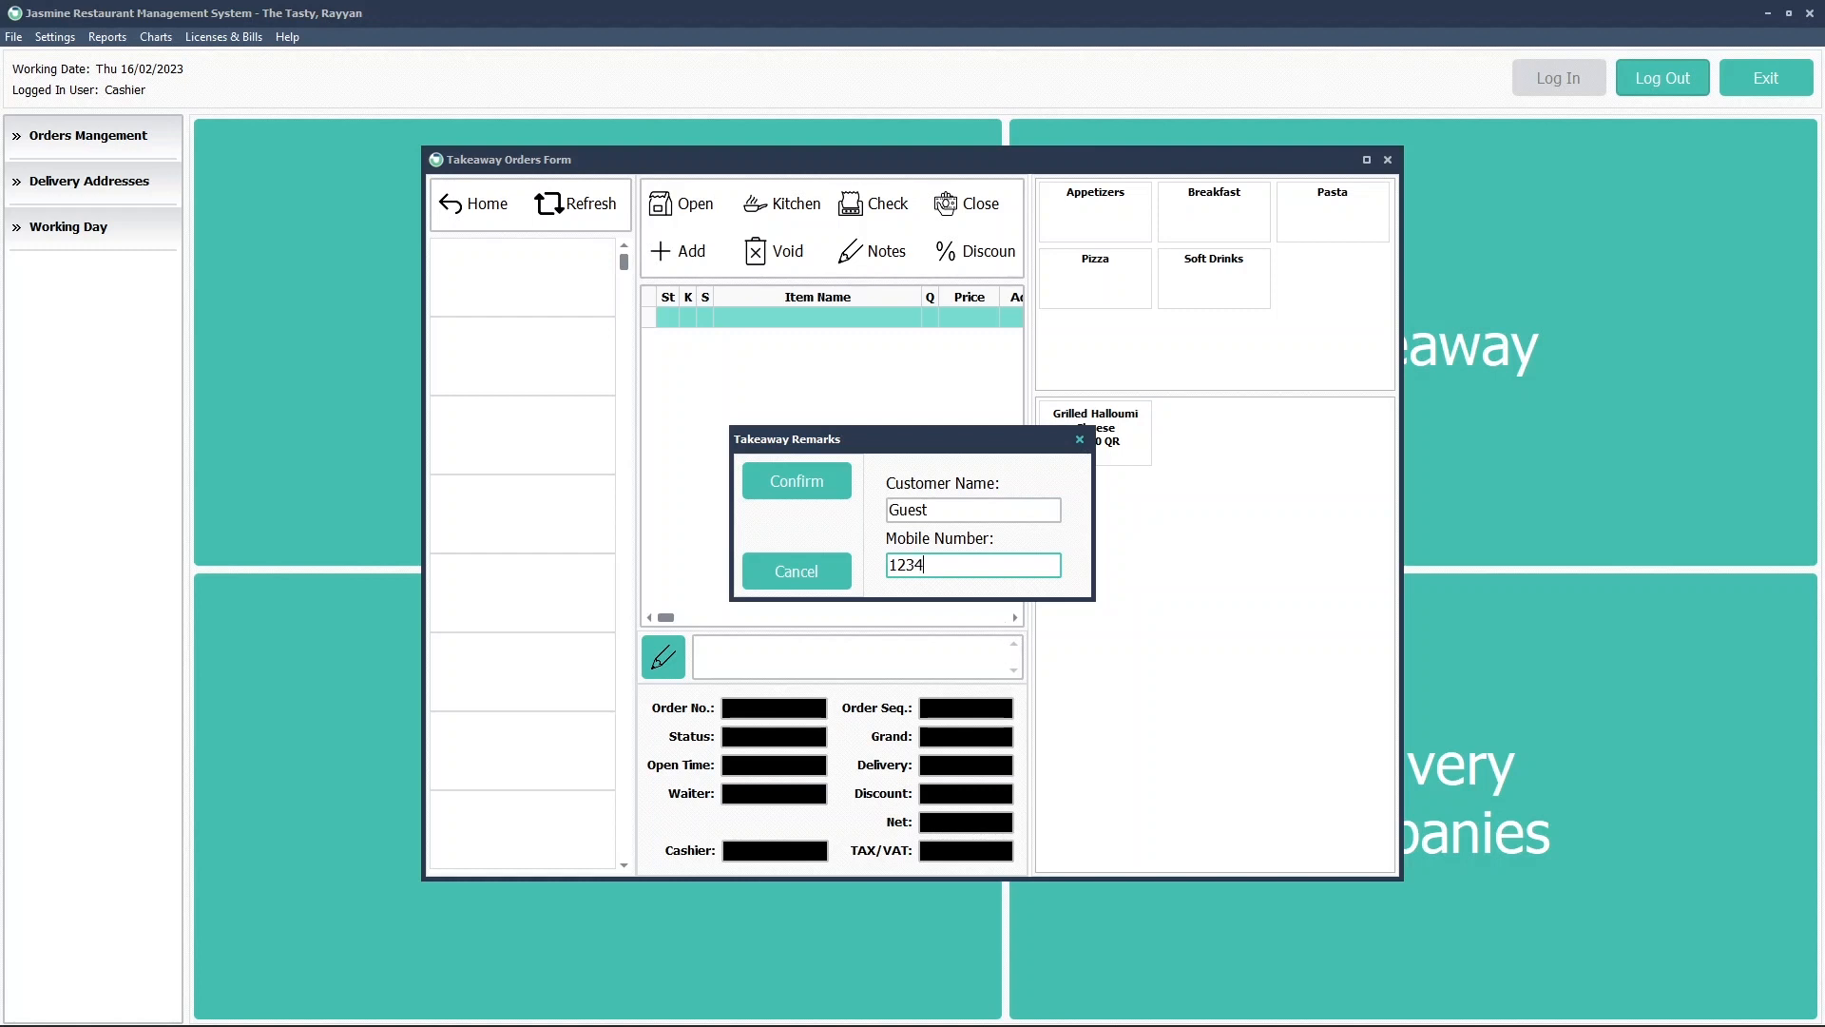
# Create the takeaway order with a small Vegetable Pizza plus Extra Onion (32.00 QR) and send it to the kitchen
pyautogui.write('78')
pyautogui.click(830, 483)
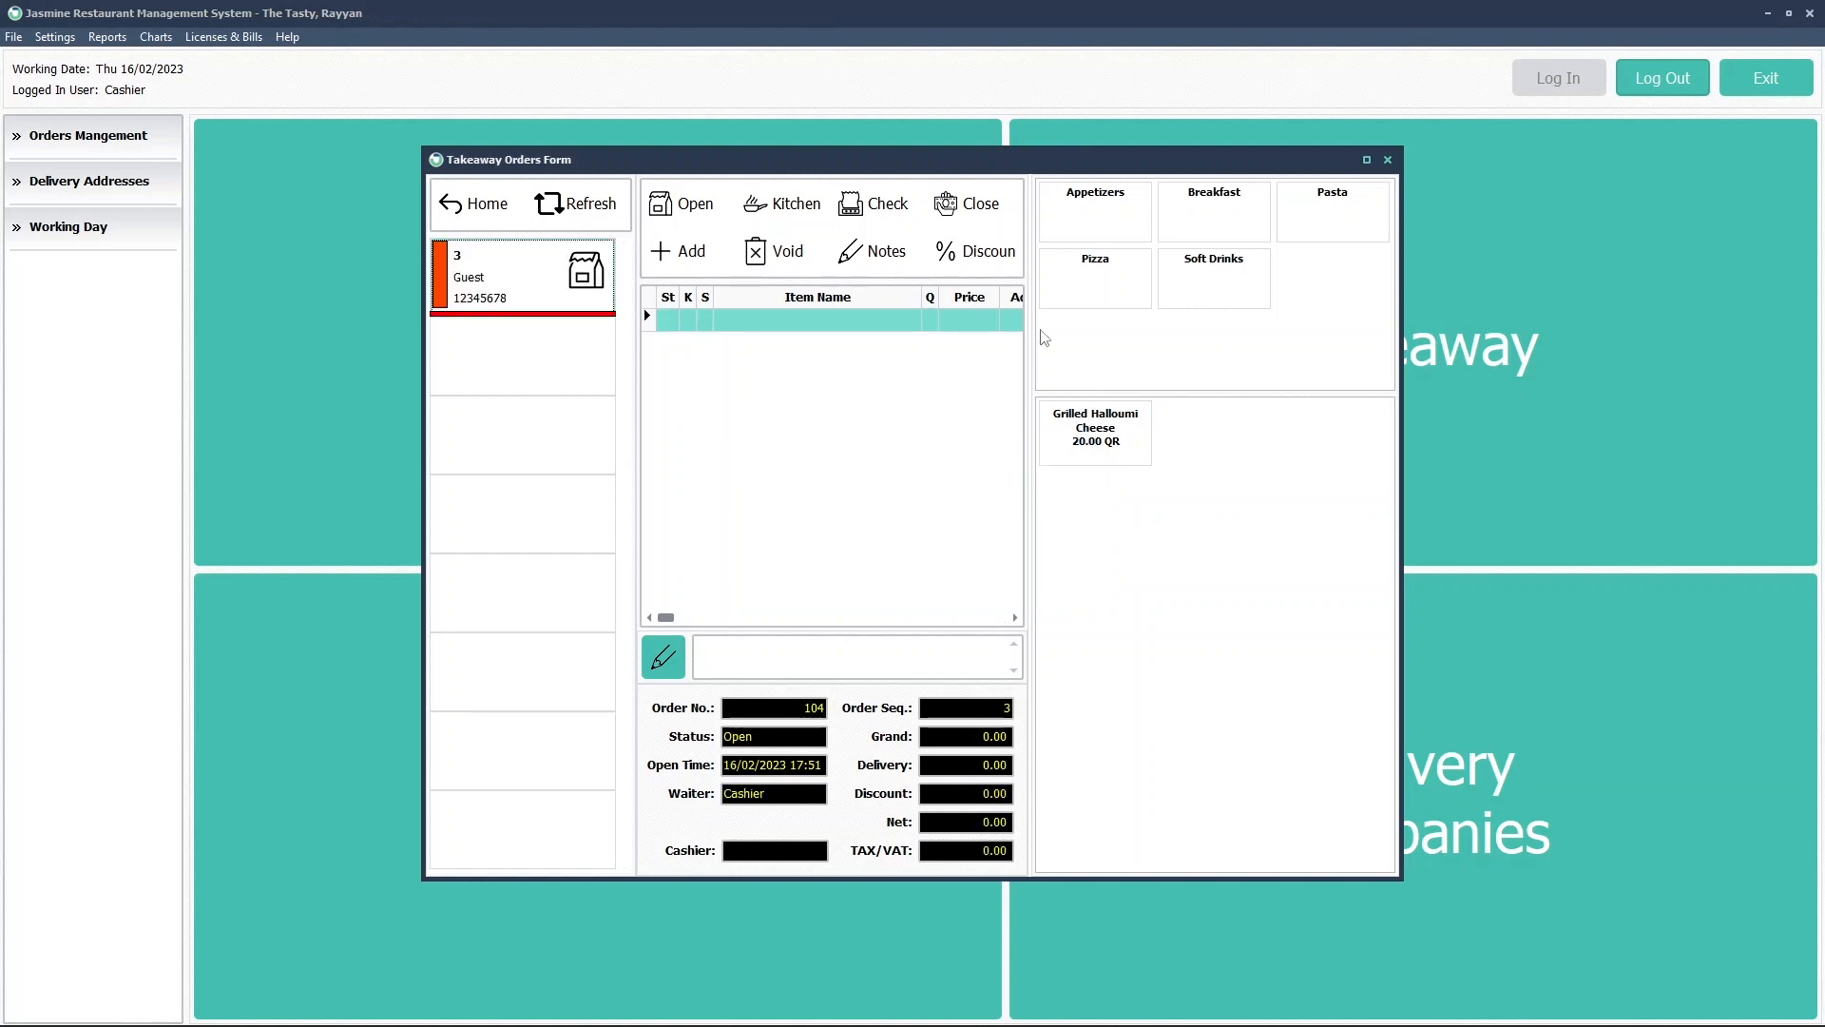
pyautogui.click(1077, 300)
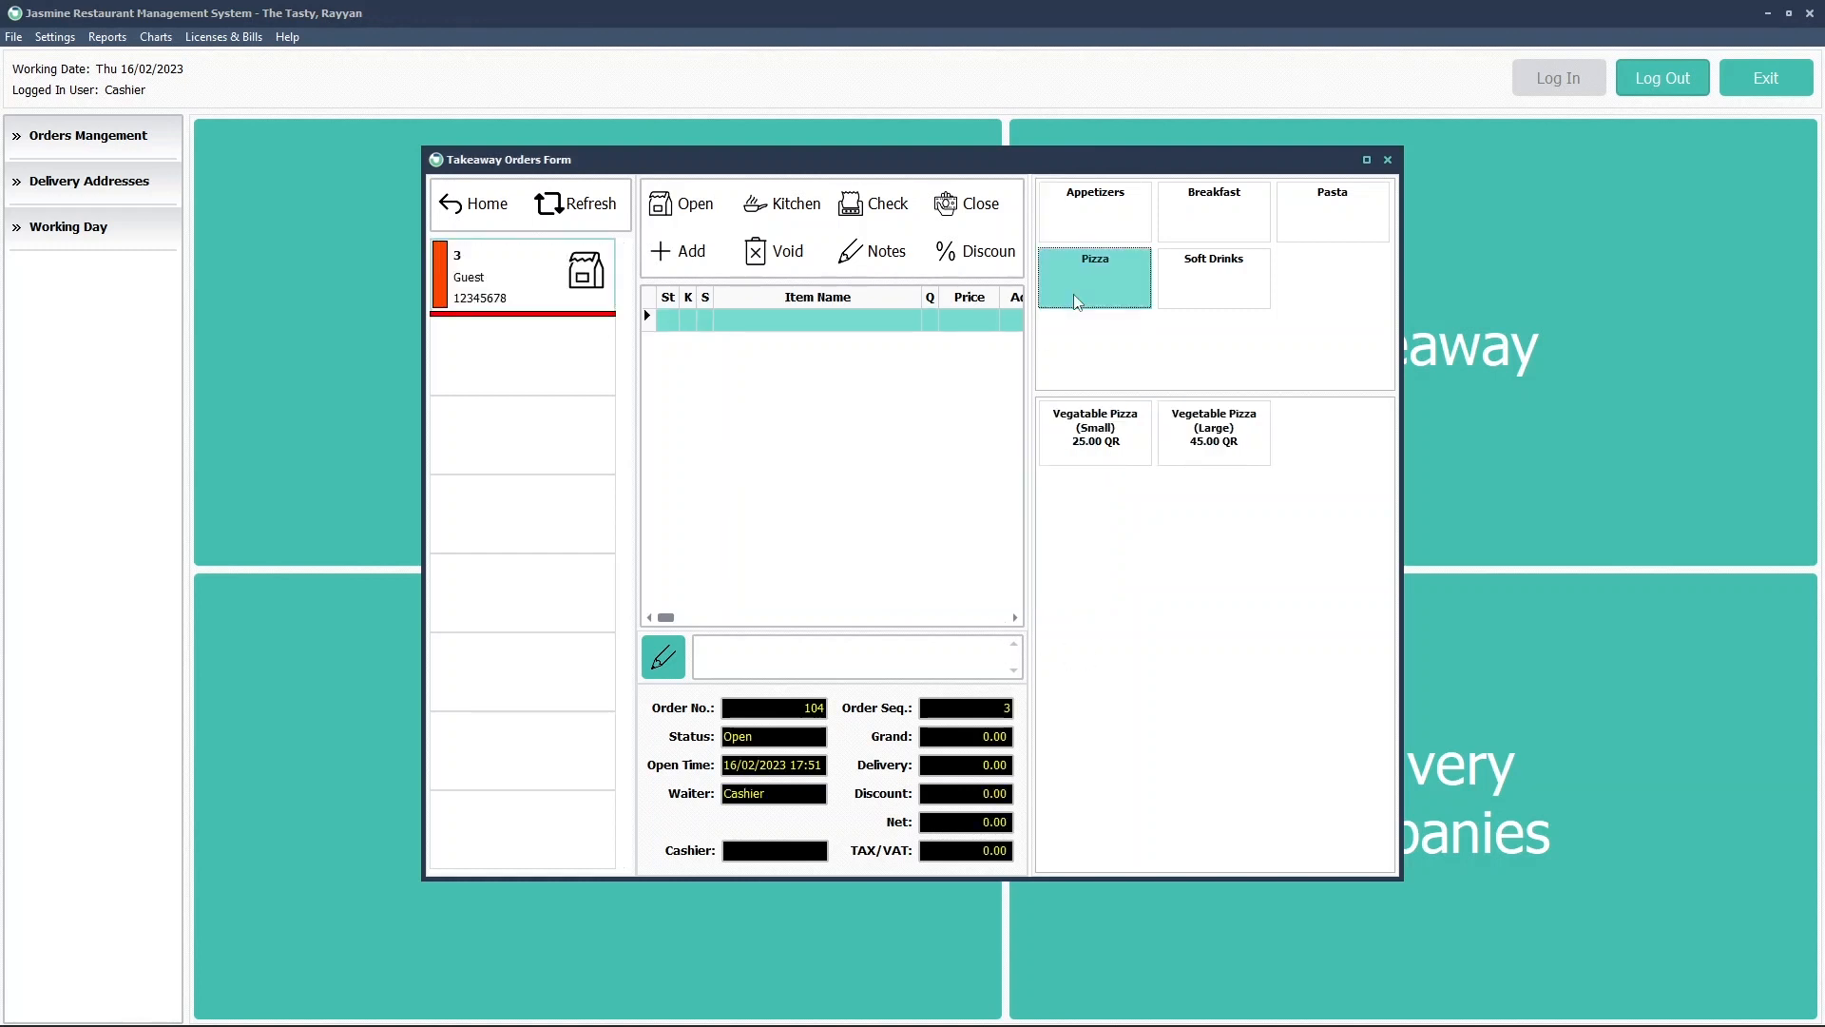
pyautogui.click(1091, 436)
pyautogui.click(959, 434)
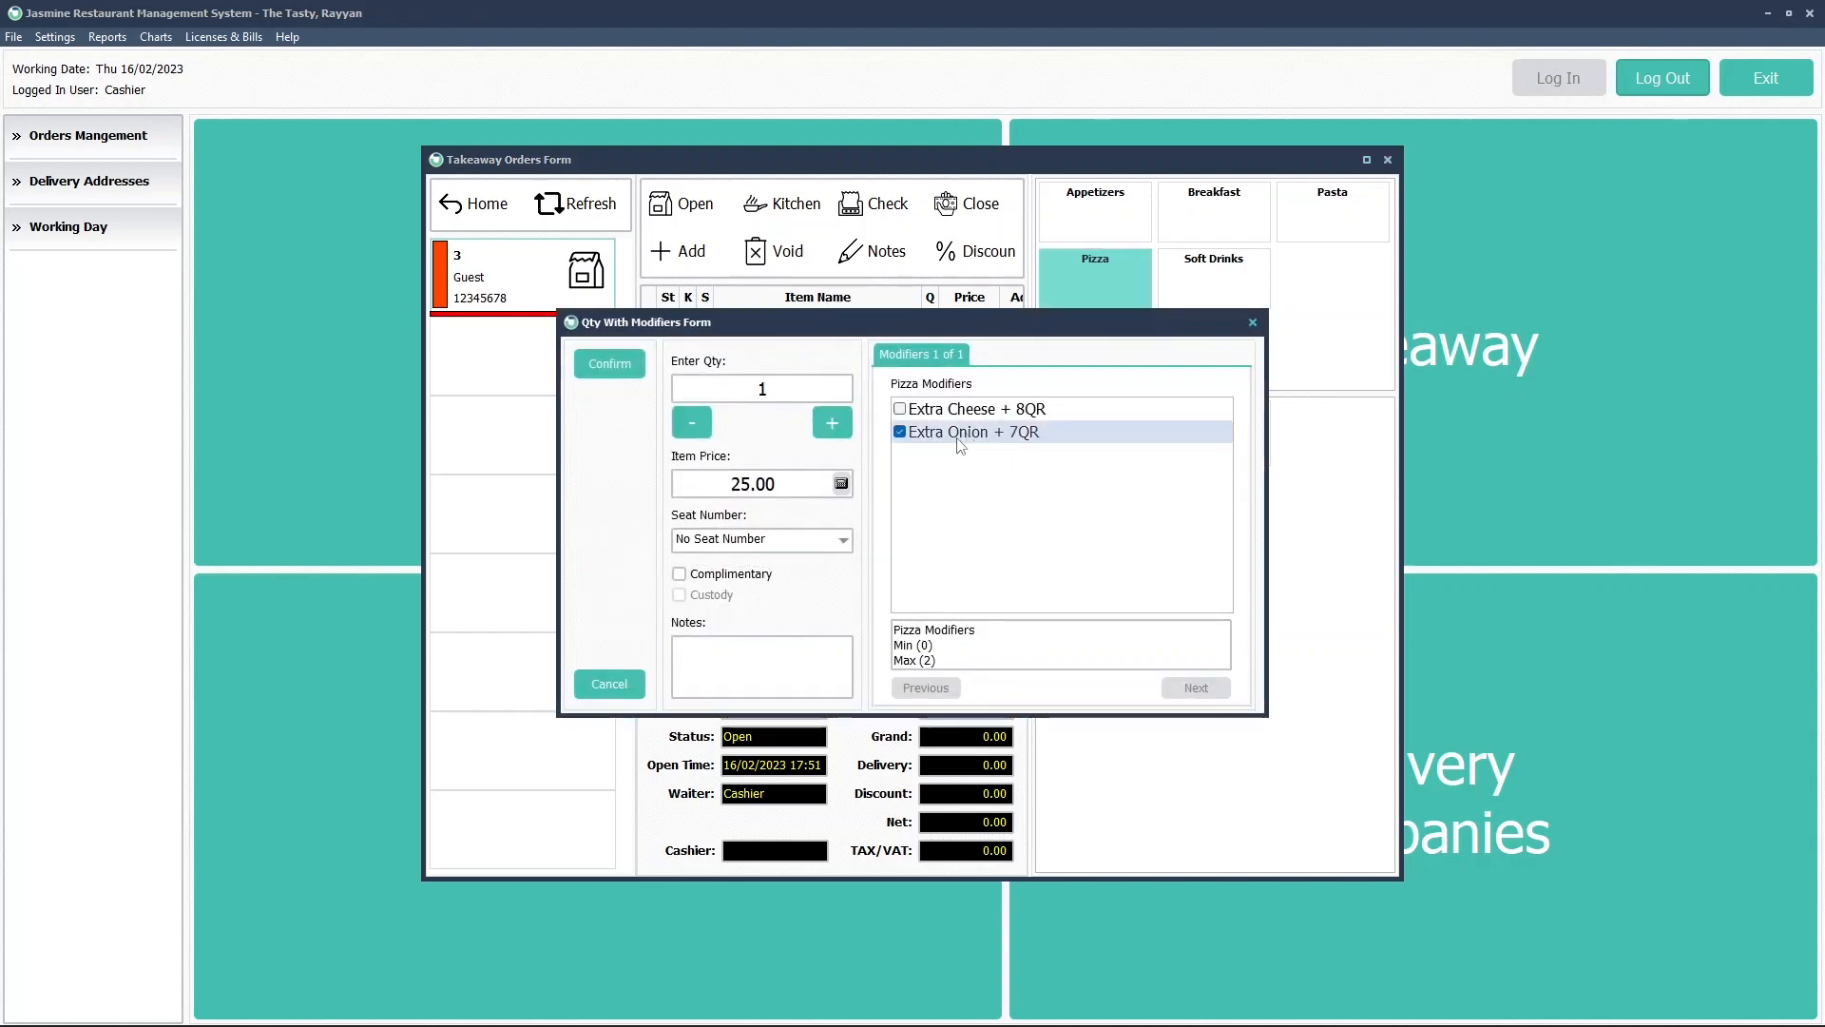
pyautogui.click(610, 364)
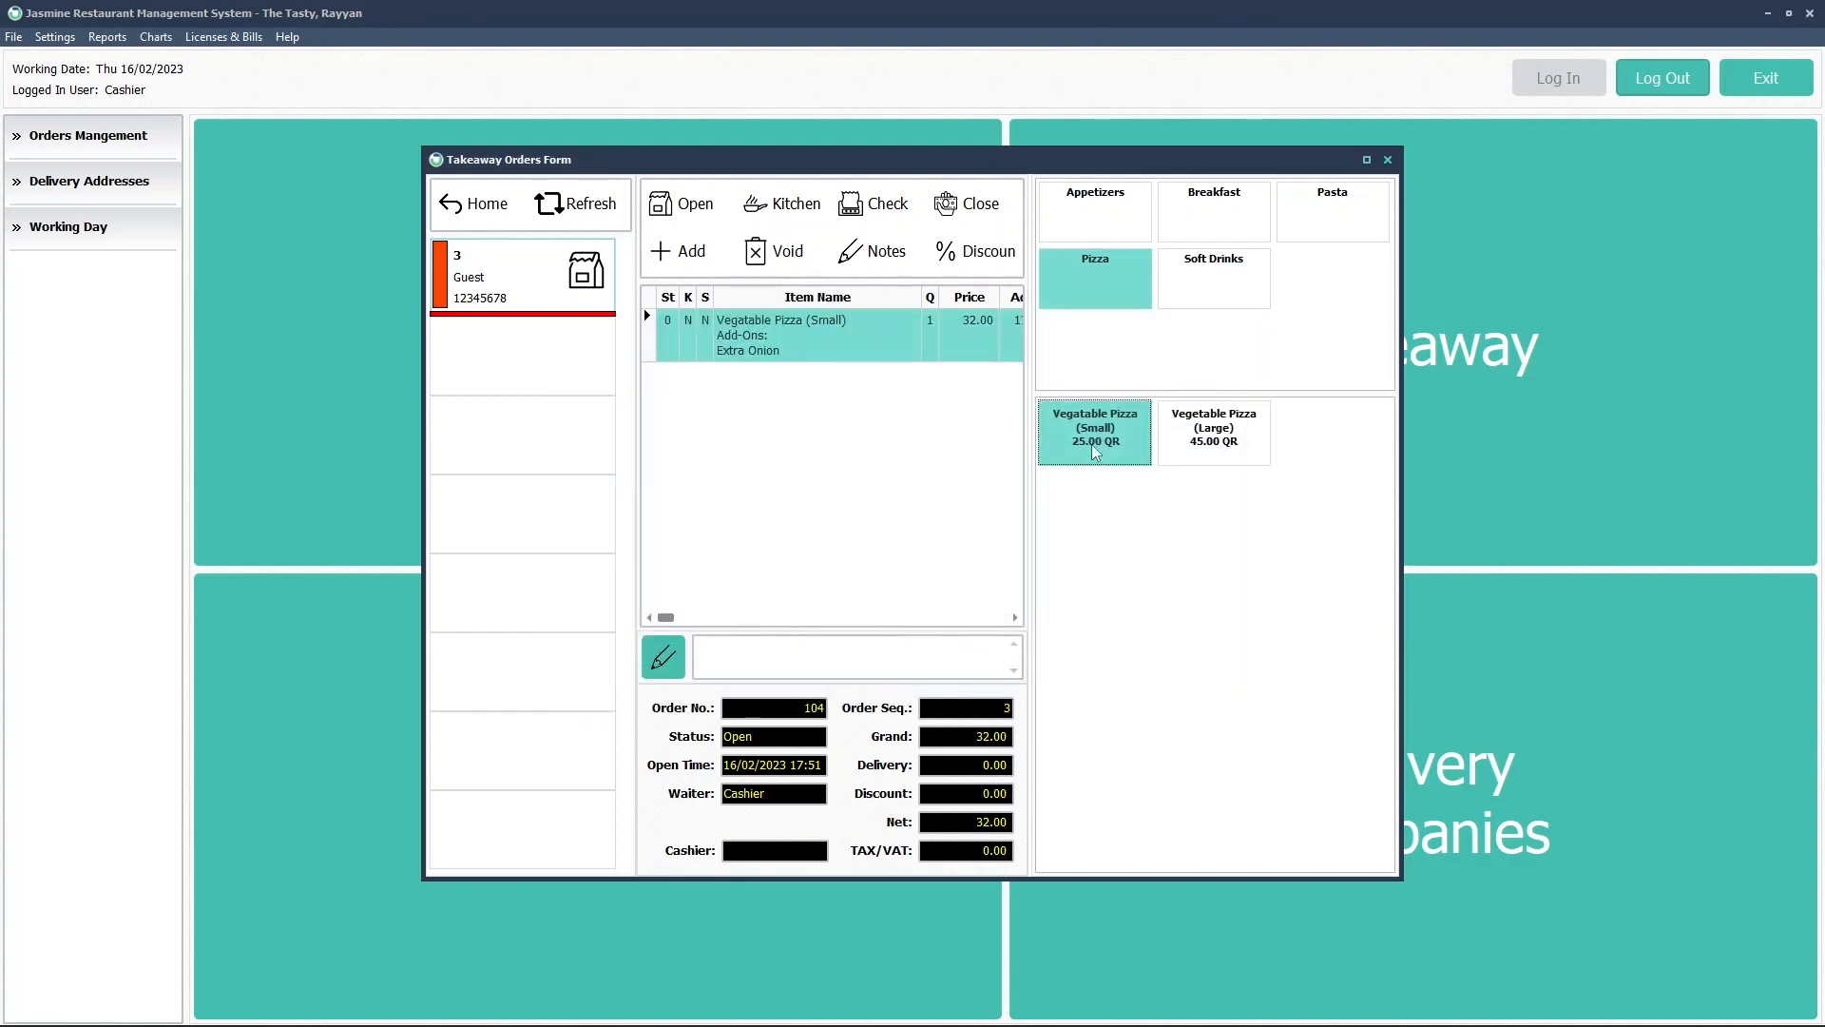
pyautogui.click(786, 209)
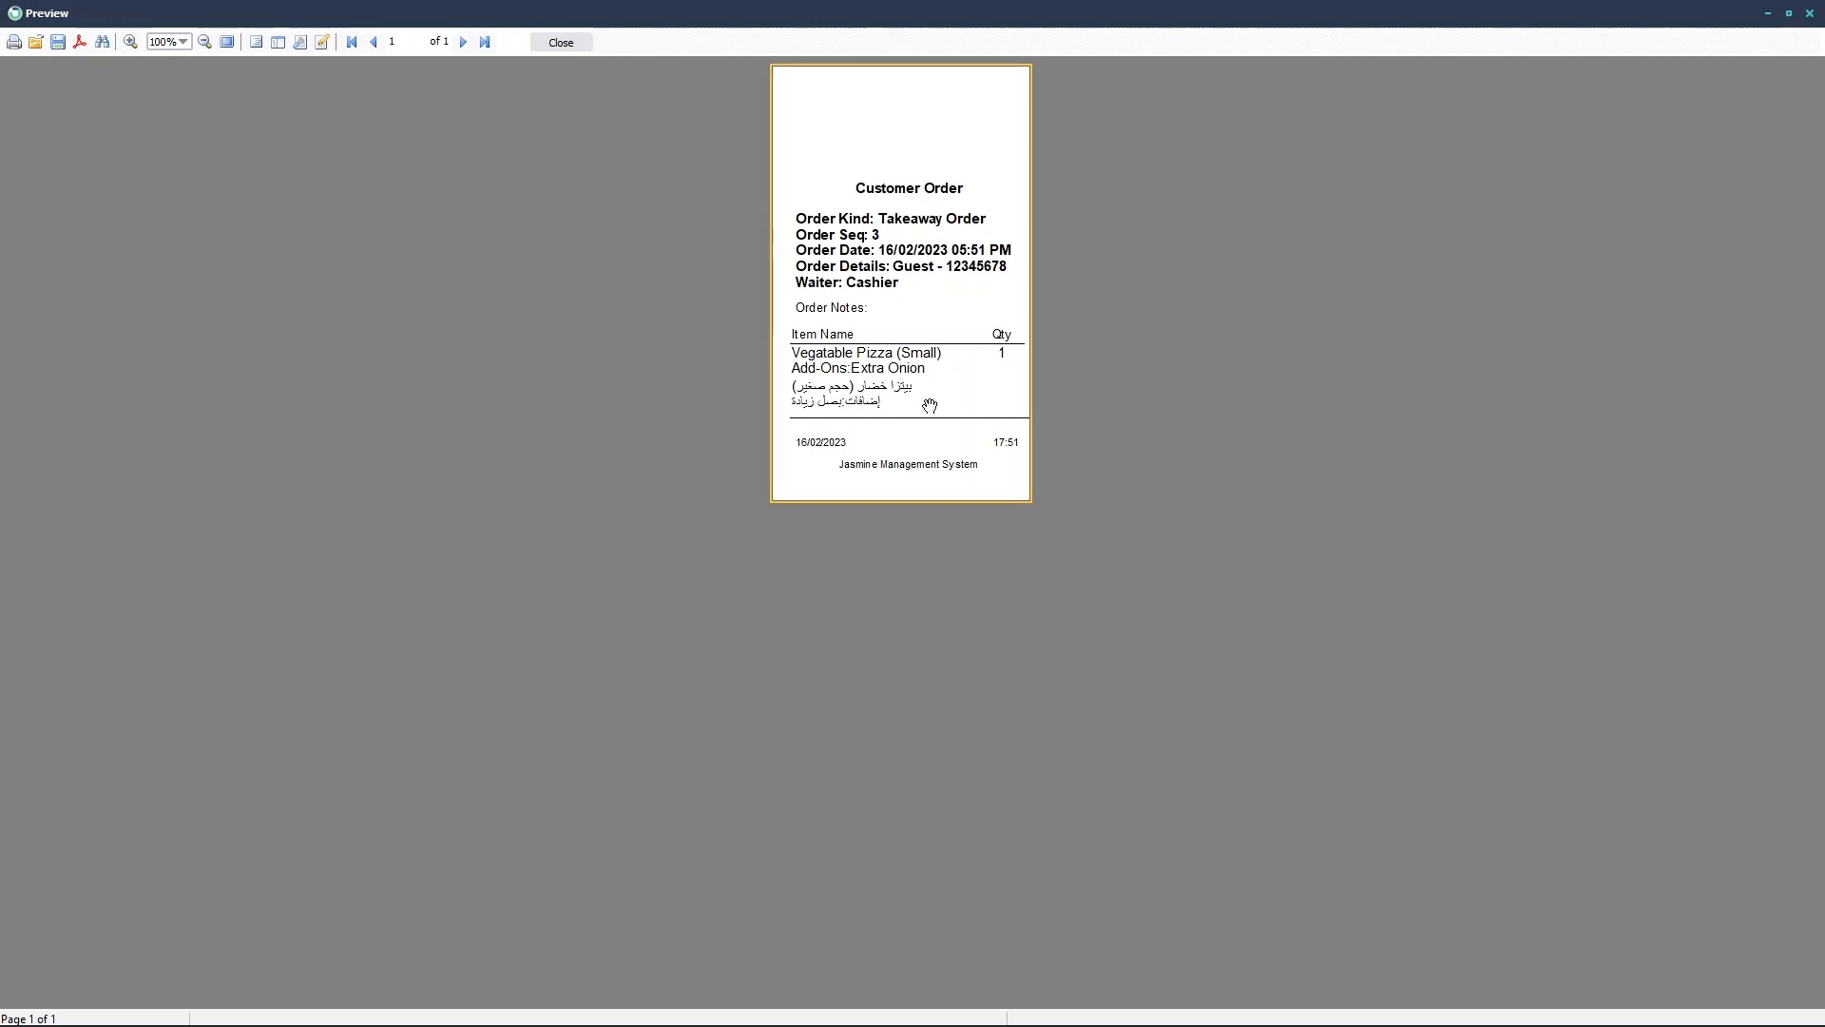
# Print order 104's 32.00 customer check so its status becomes Check
pyautogui.click(560, 45)
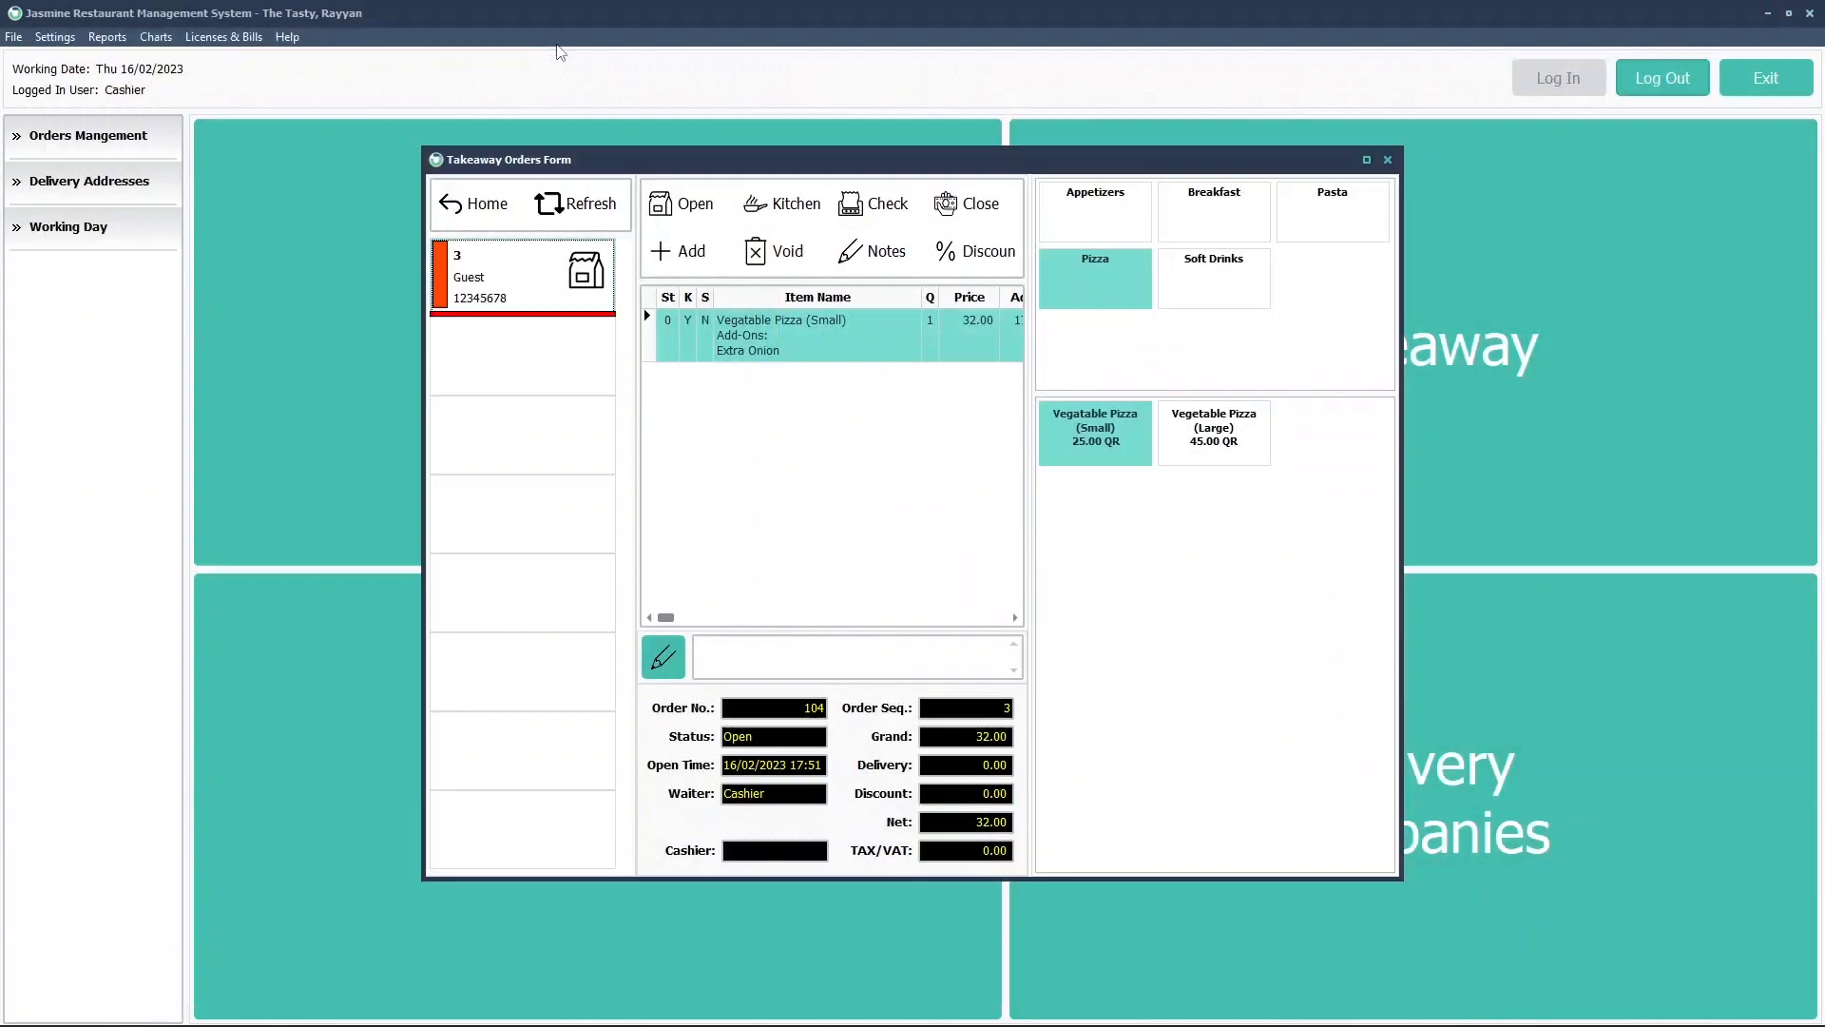
pyautogui.click(867, 207)
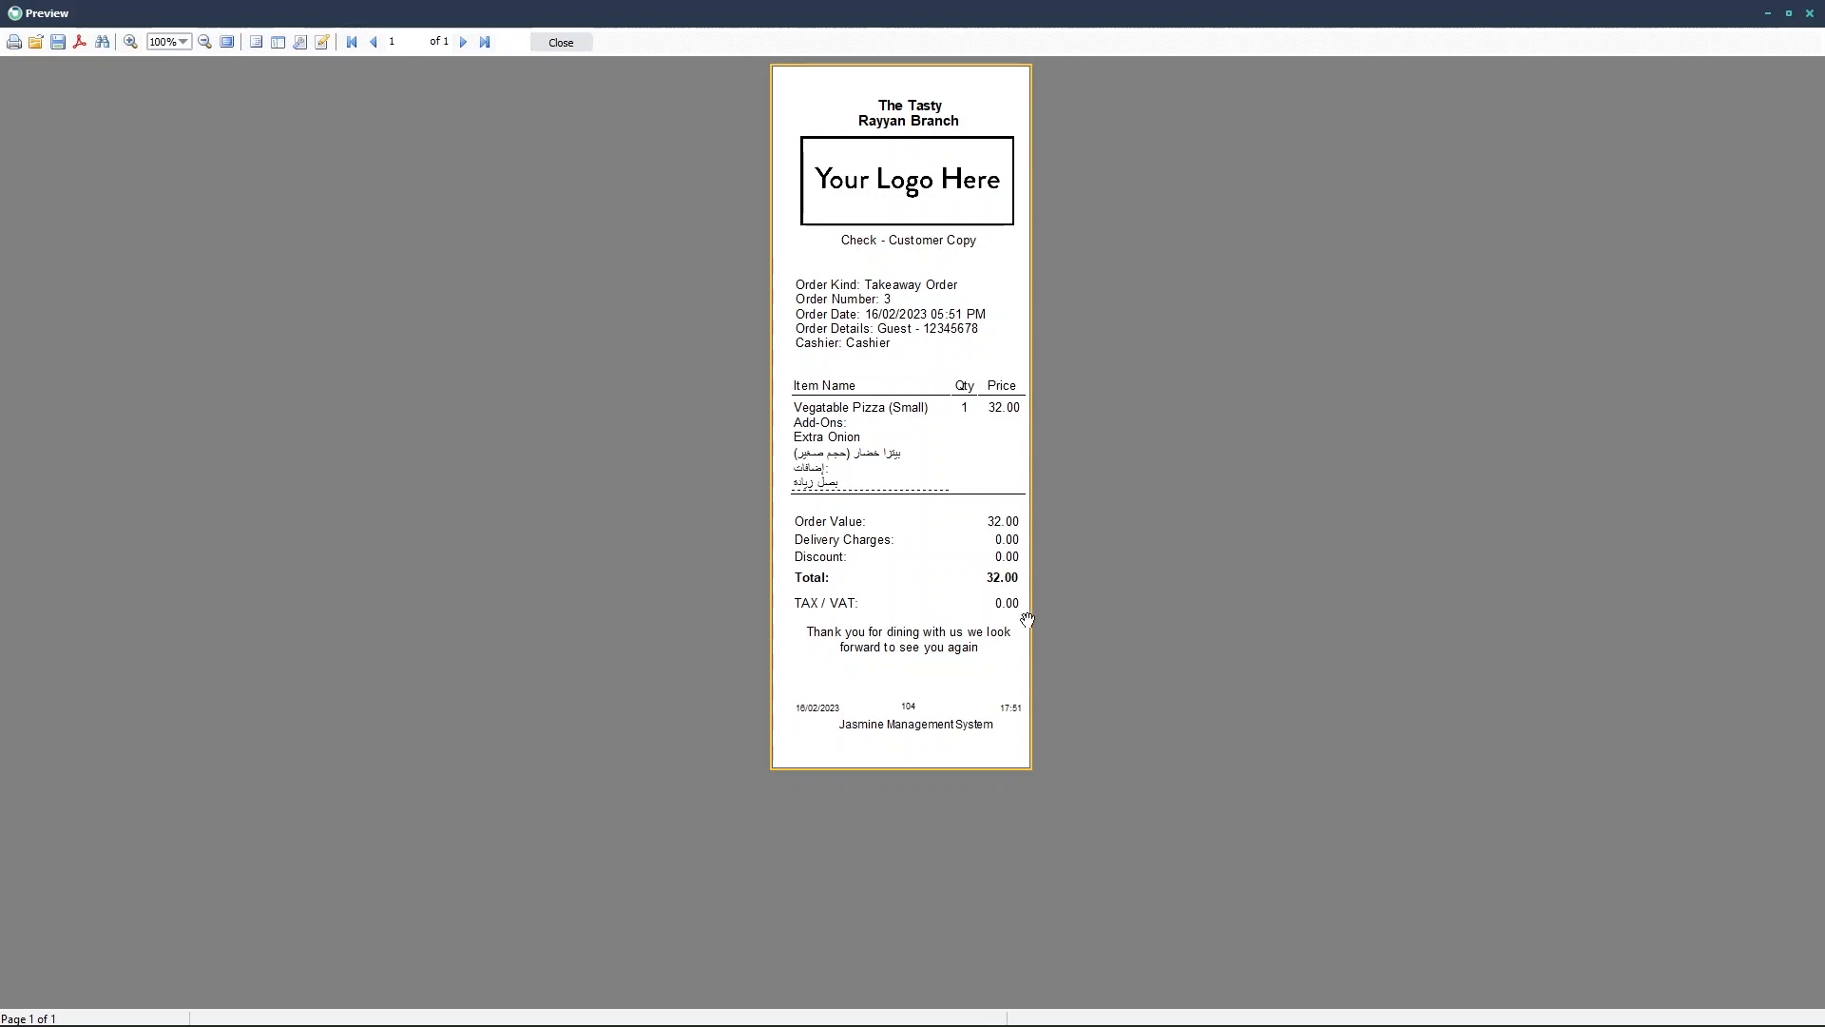
pyautogui.click(573, 42)
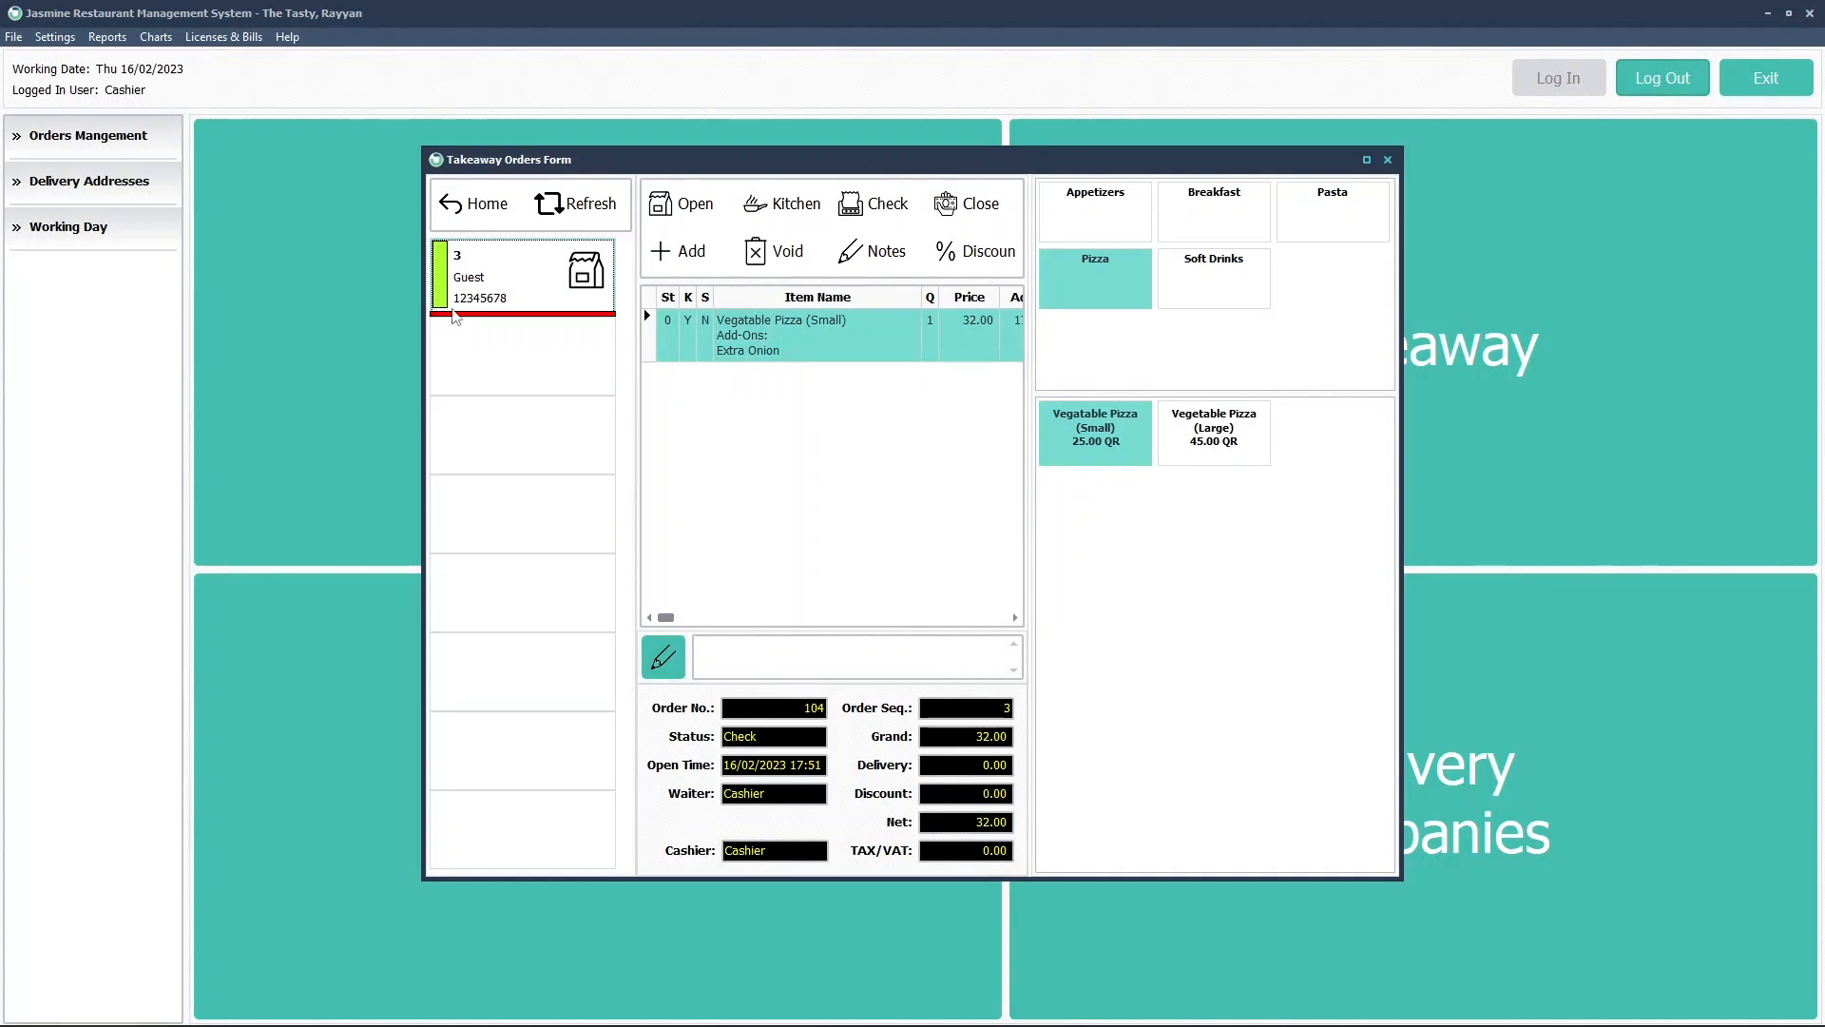
# Try adding a 7 Up to order 104, get the 'Order Is Not Open' refusal, and highlight its Check status
pyautogui.click(1212, 283)
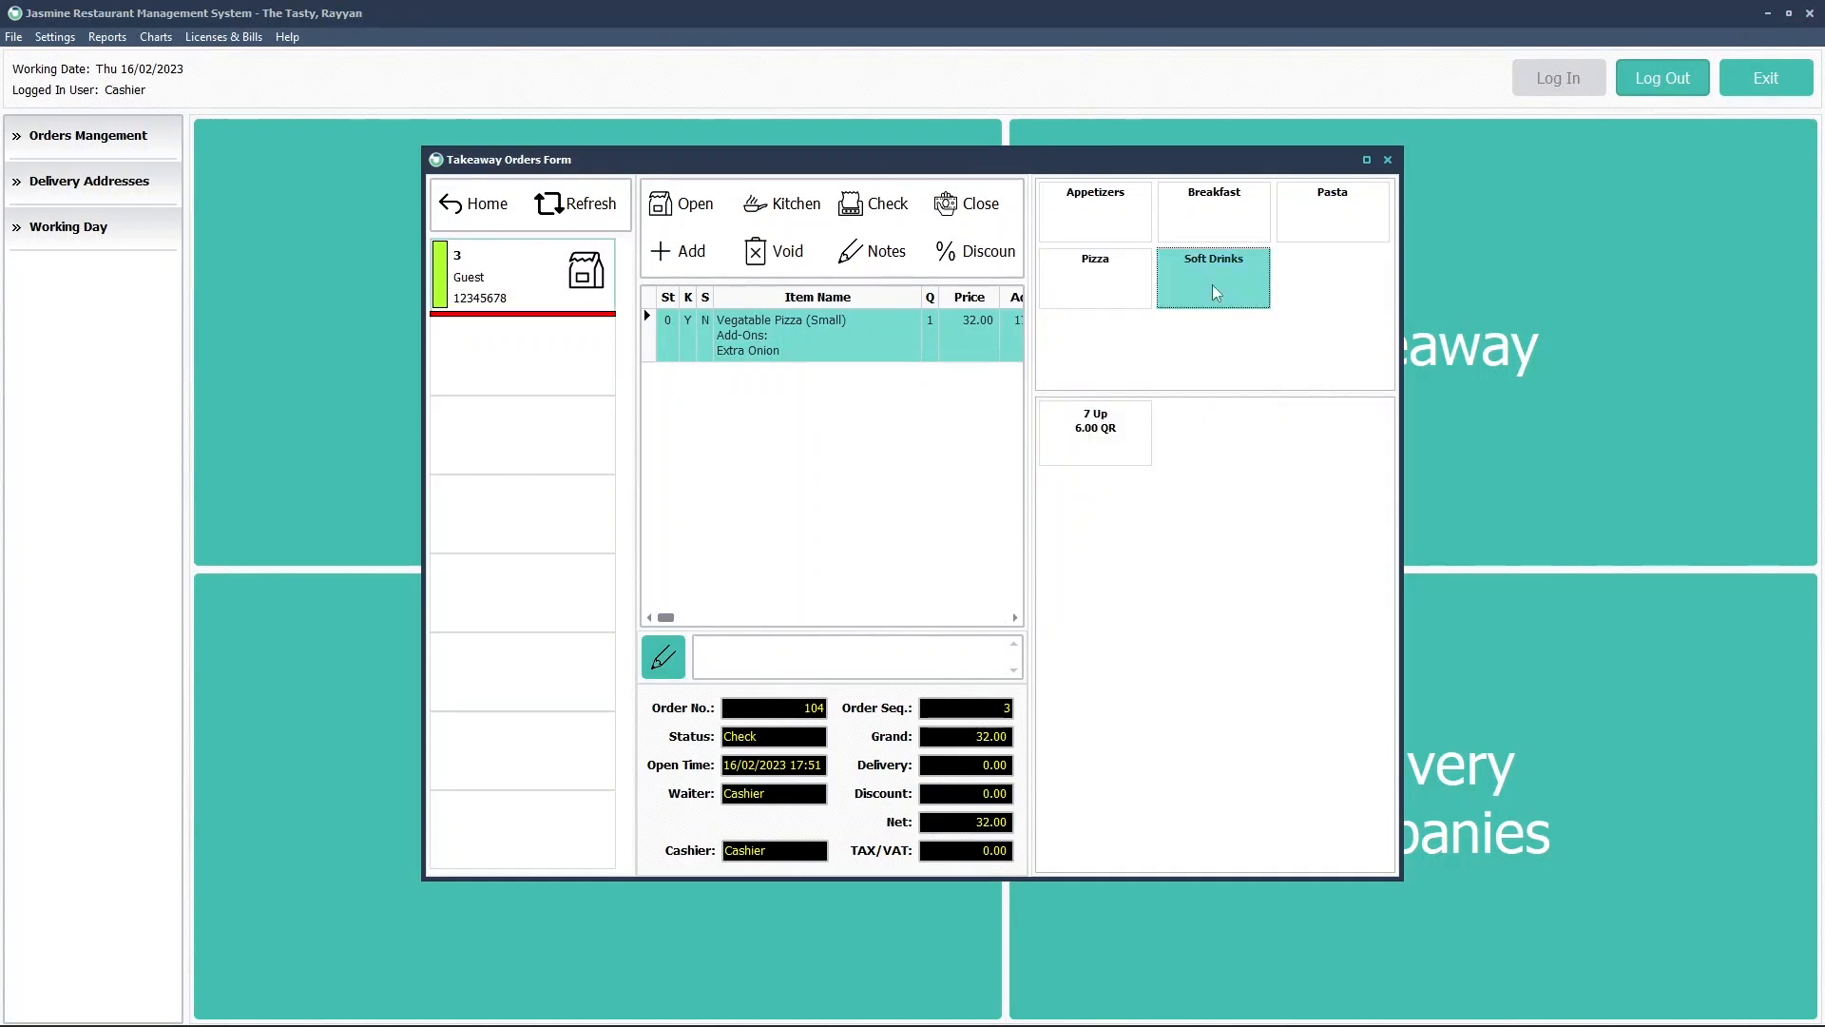
pyautogui.click(1099, 432)
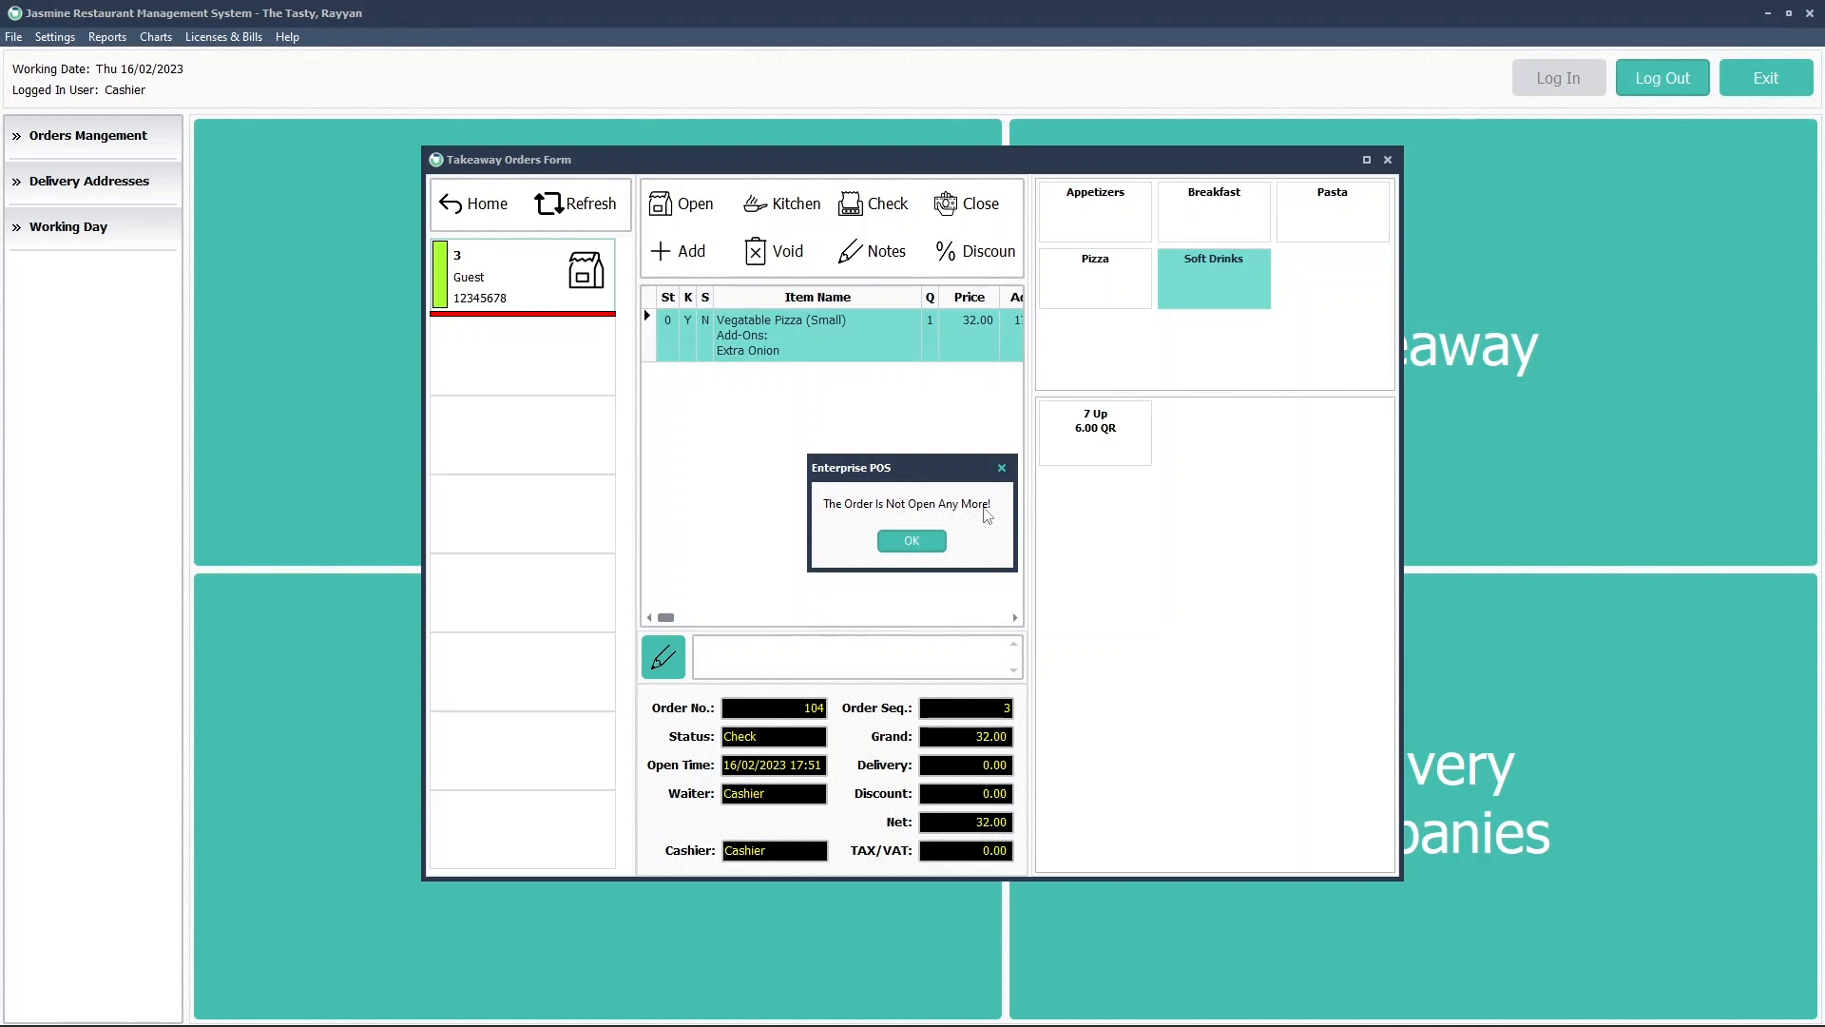
pyautogui.click(908, 539)
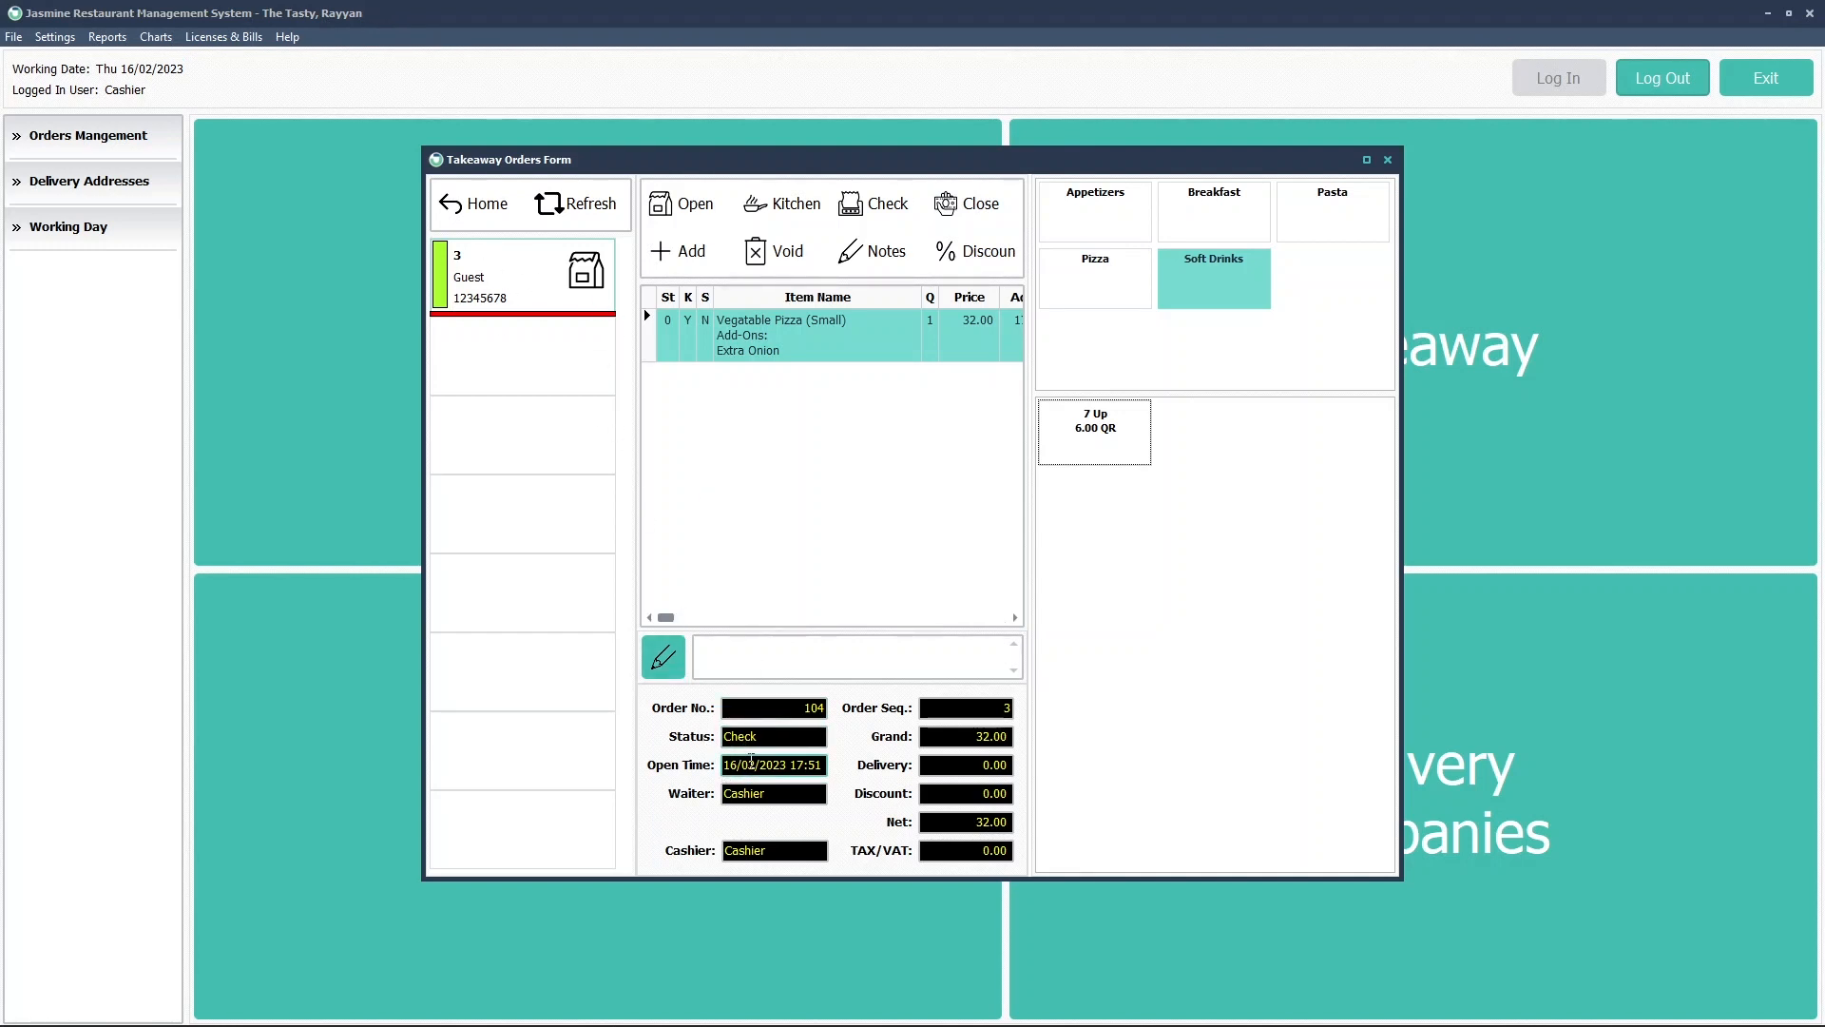
pyautogui.moveTo(760, 737); pyautogui.dragTo(715, 737)
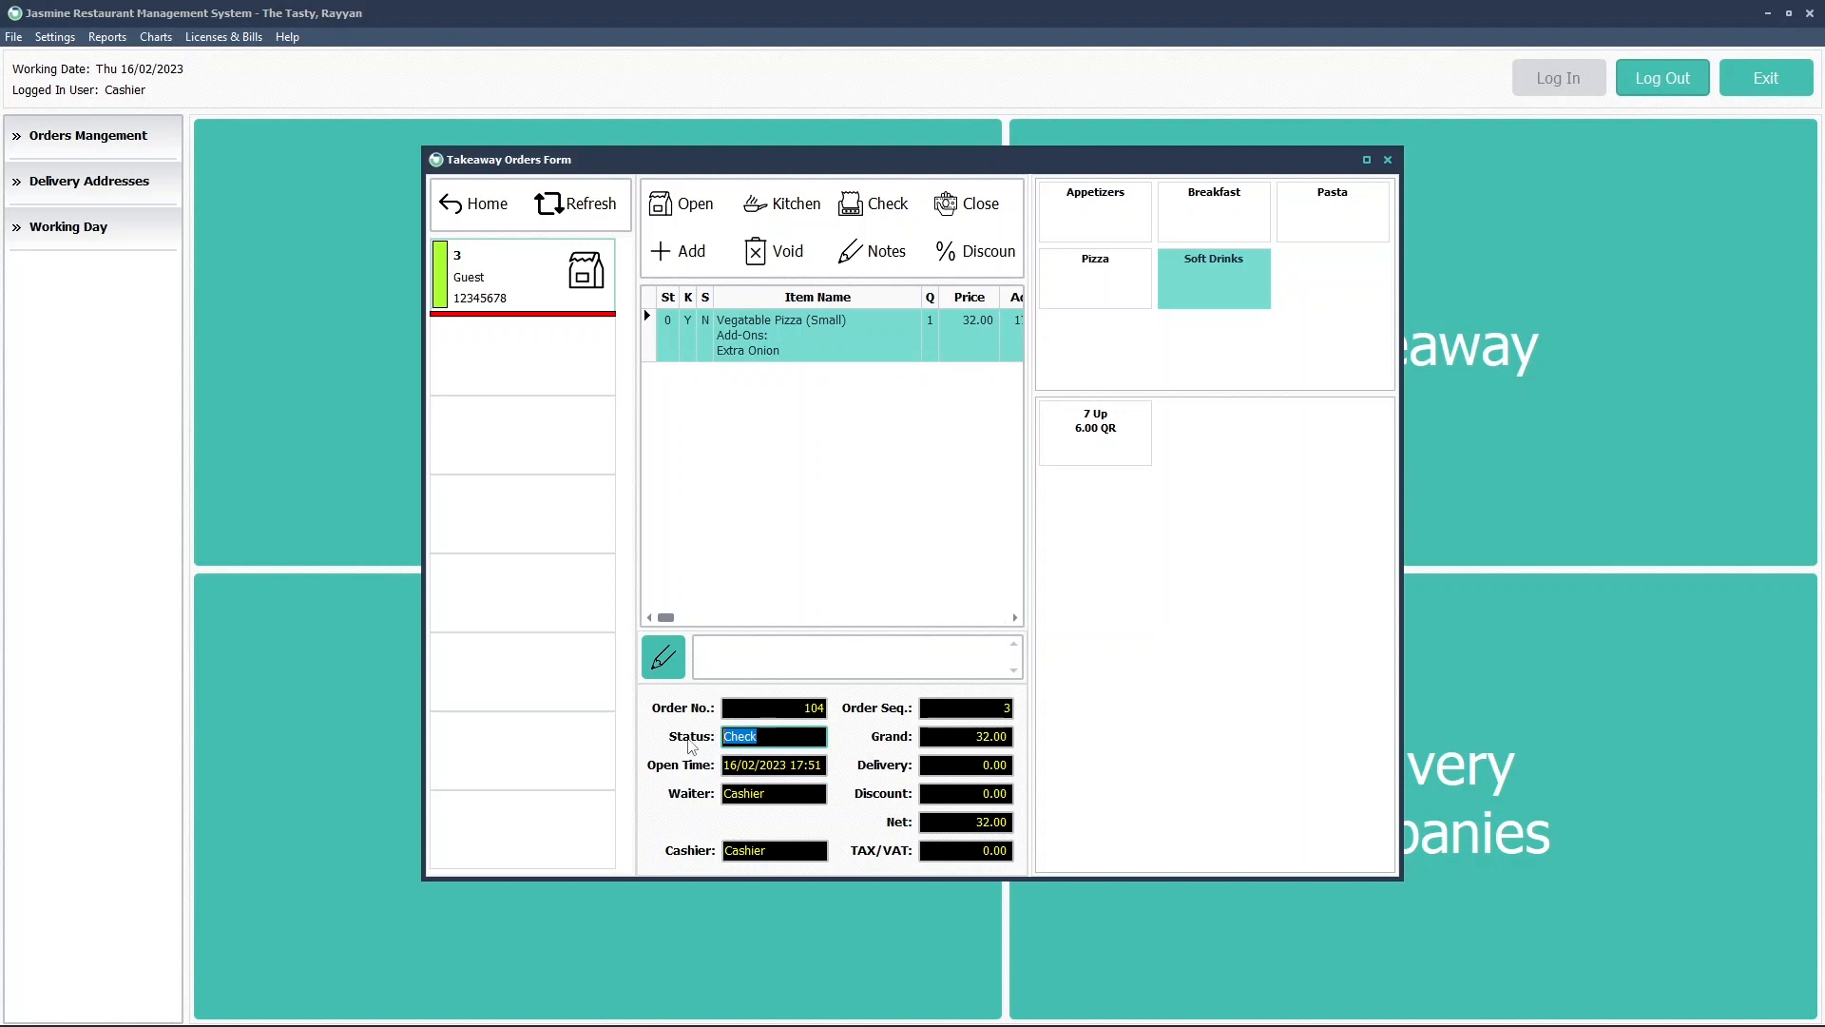
# Choose Re-Open This Order from order 3's context menu to bring up the Re-Open Order Reason Form
pyautogui.rightClick(526, 269)
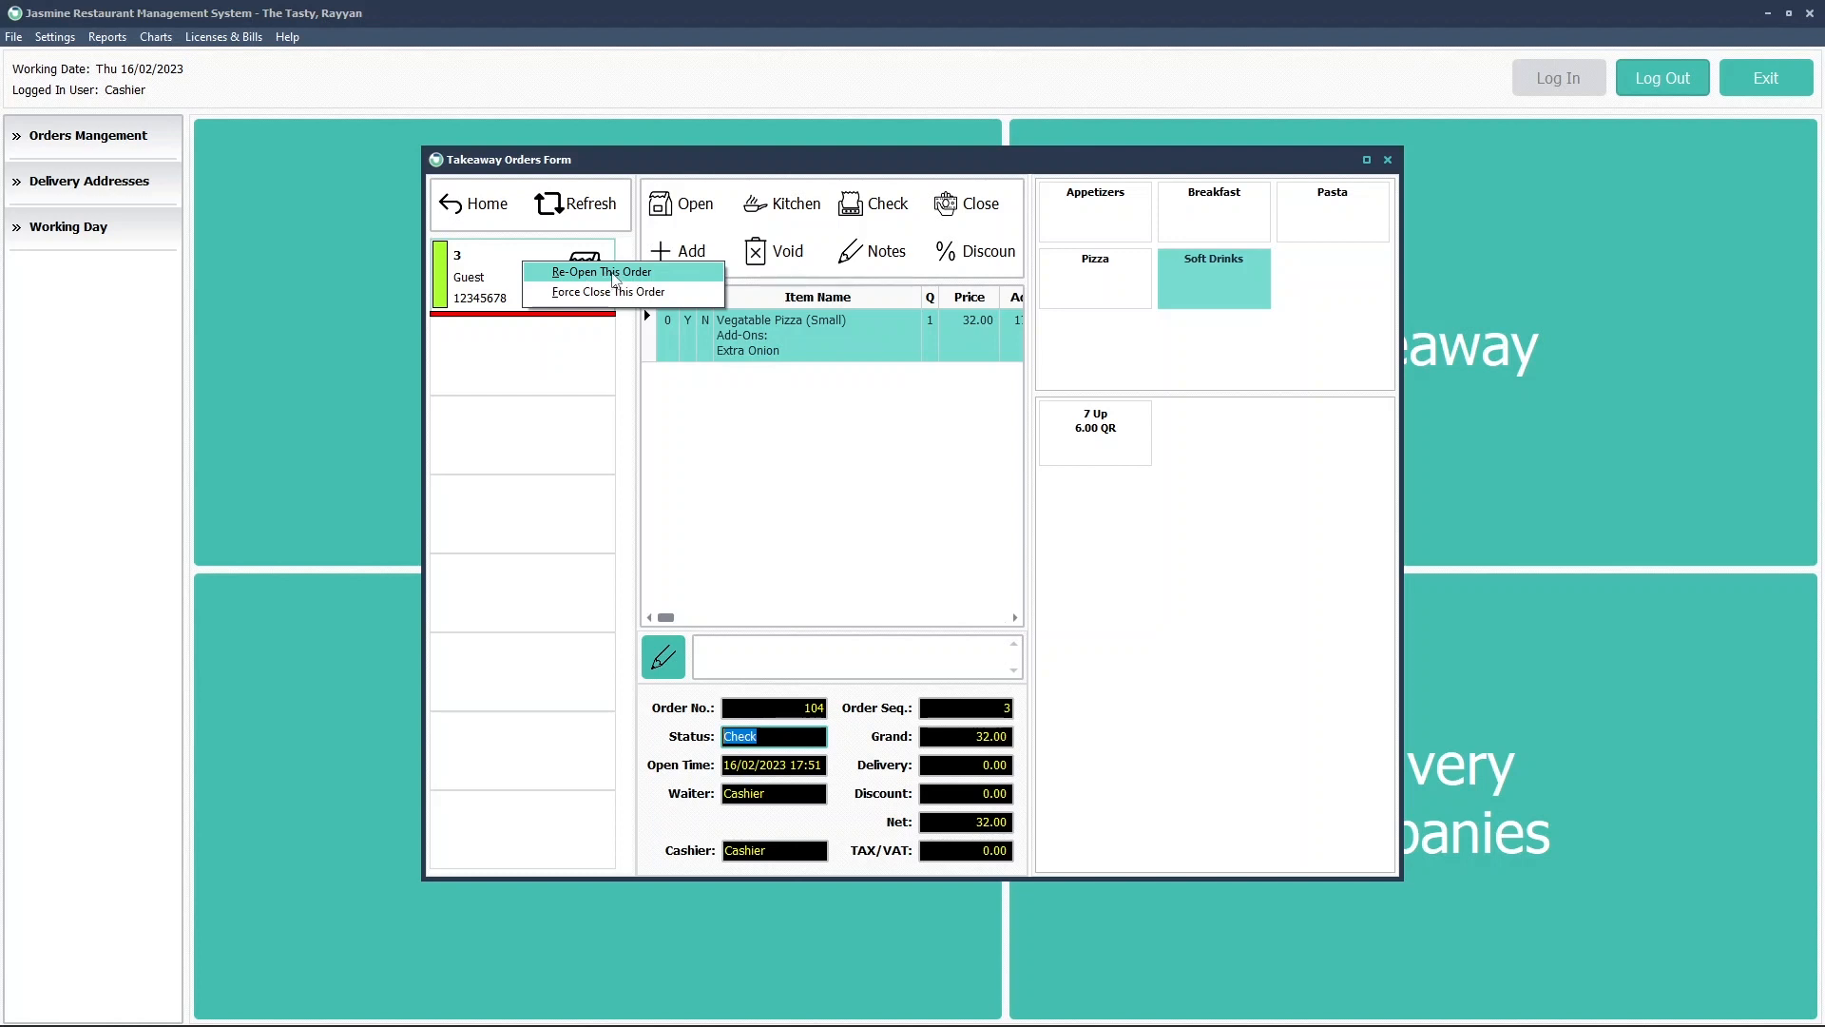
pyautogui.click(509, 270)
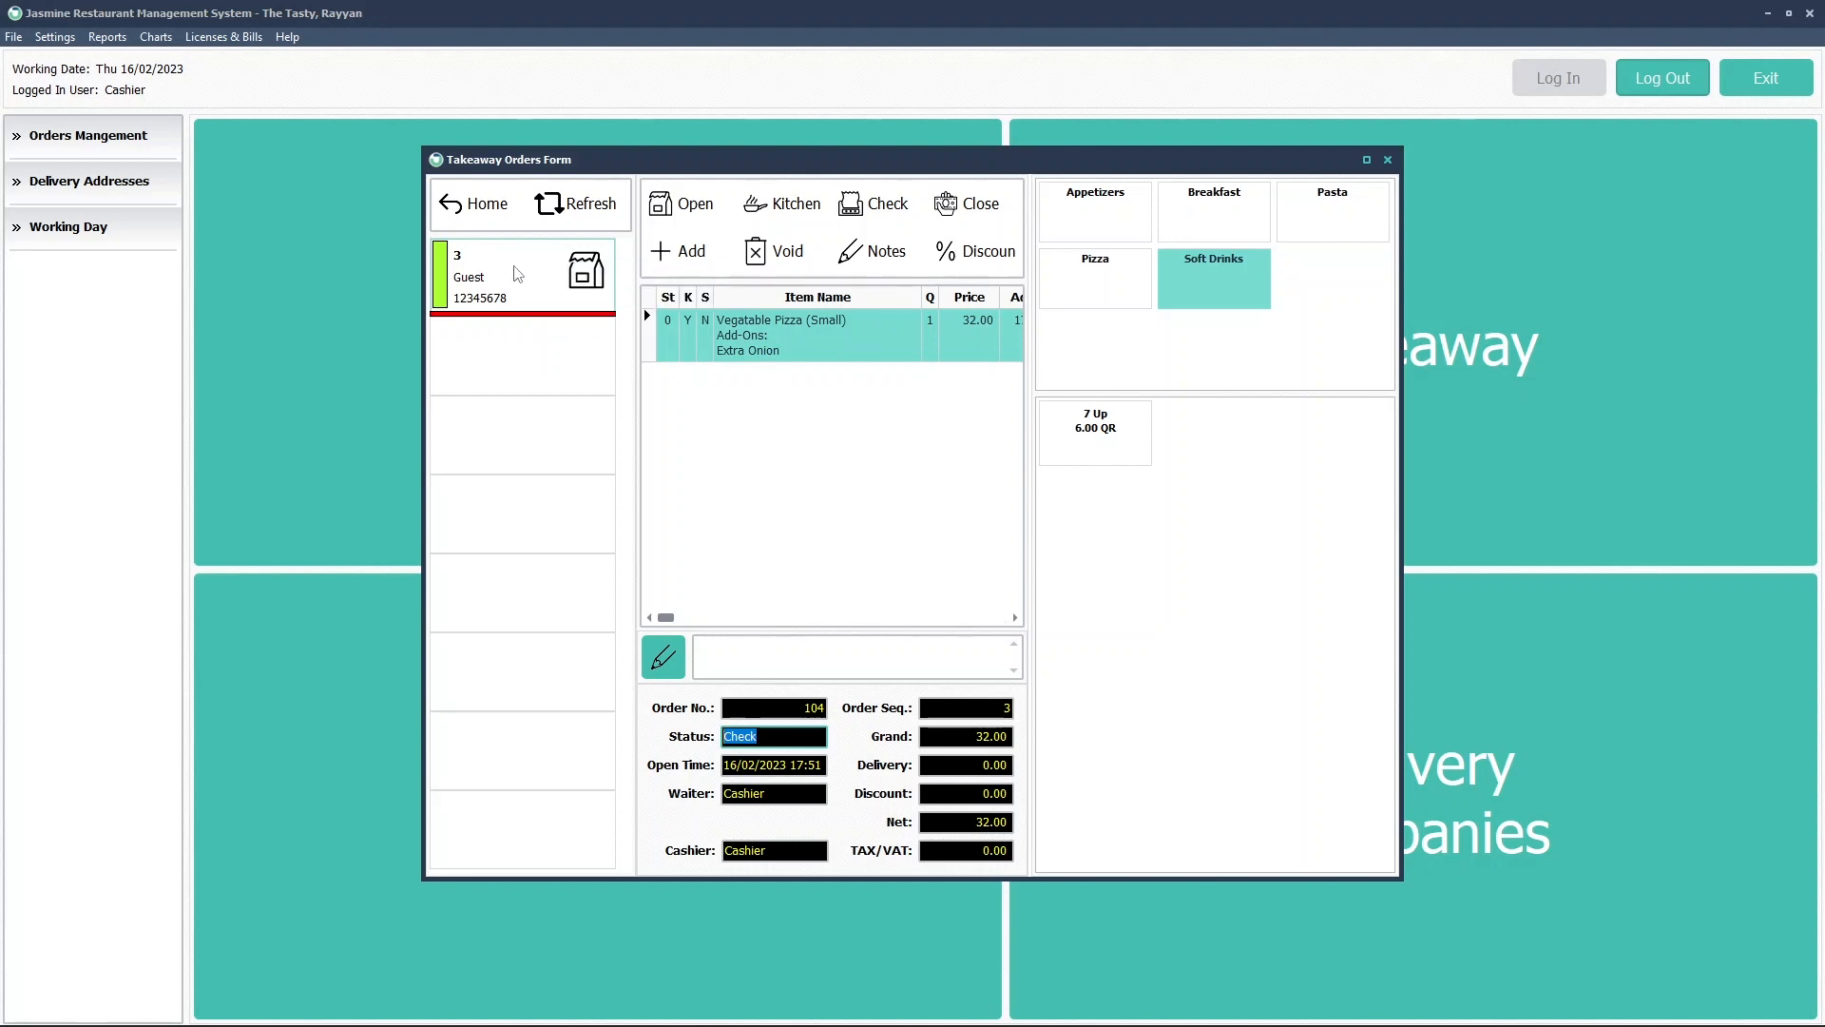
pyautogui.click(518, 274)
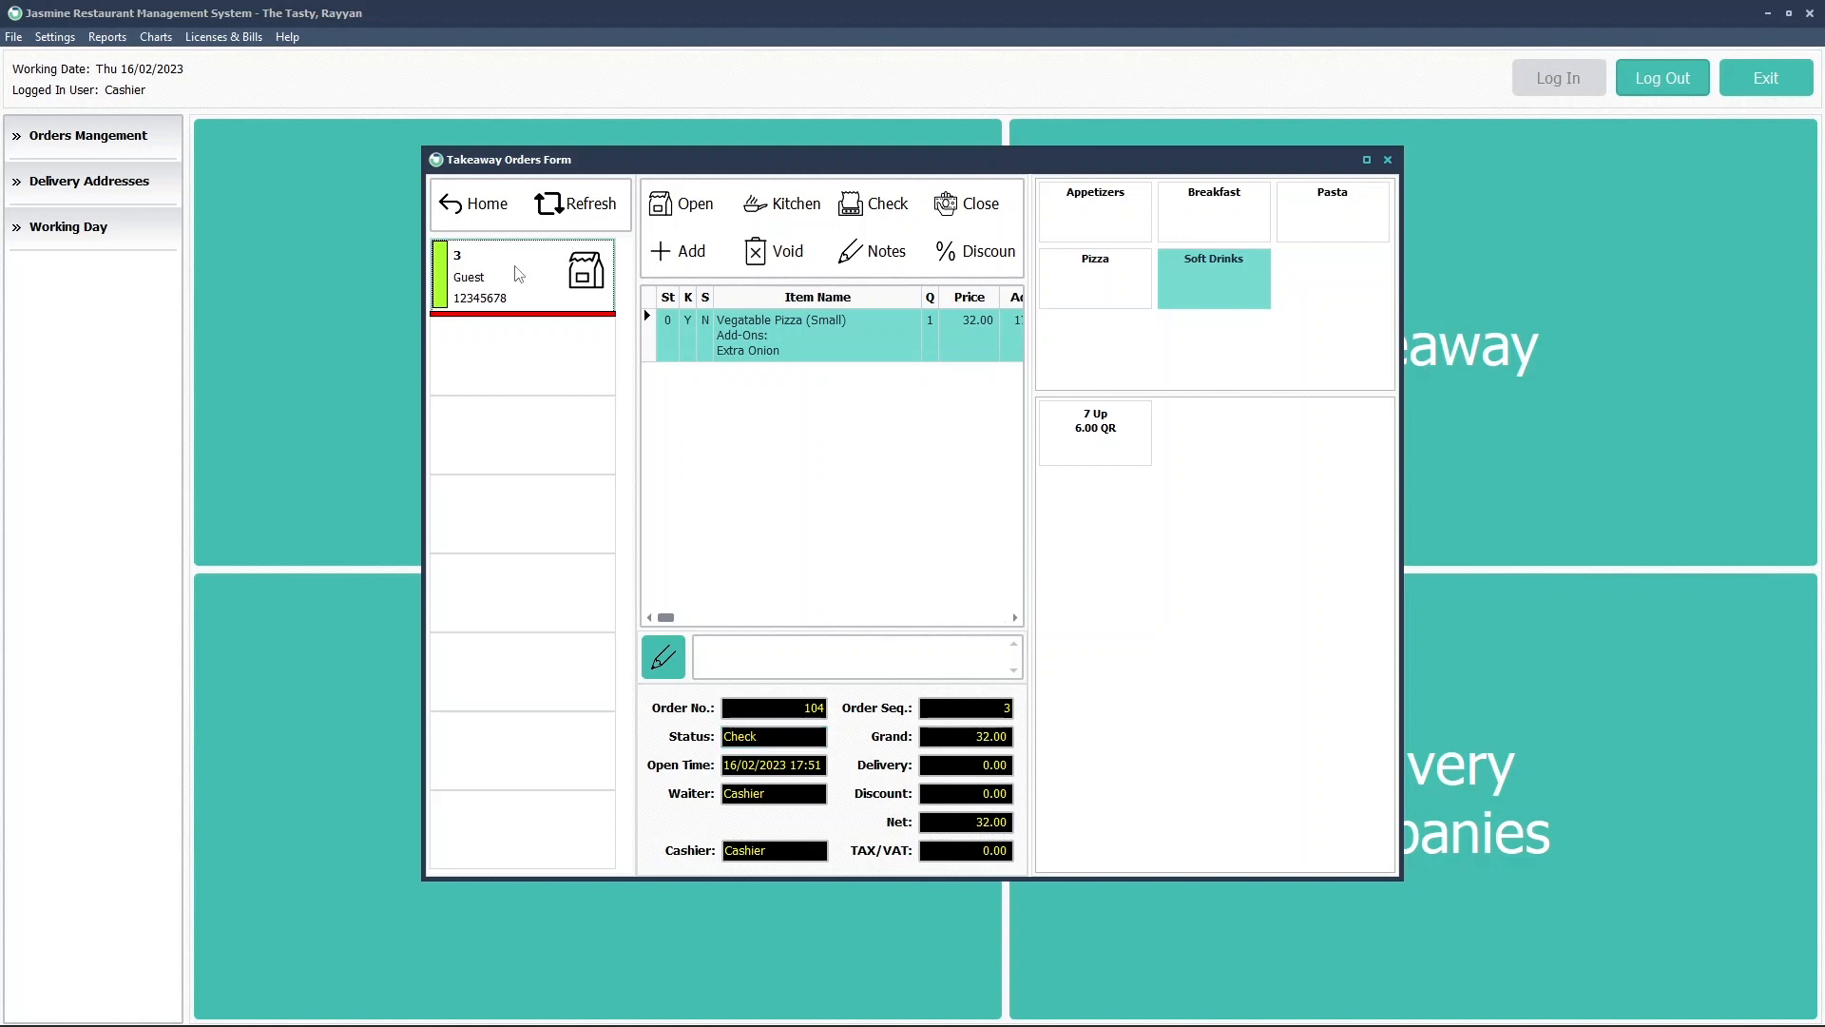
pyautogui.rightClick(516, 269)
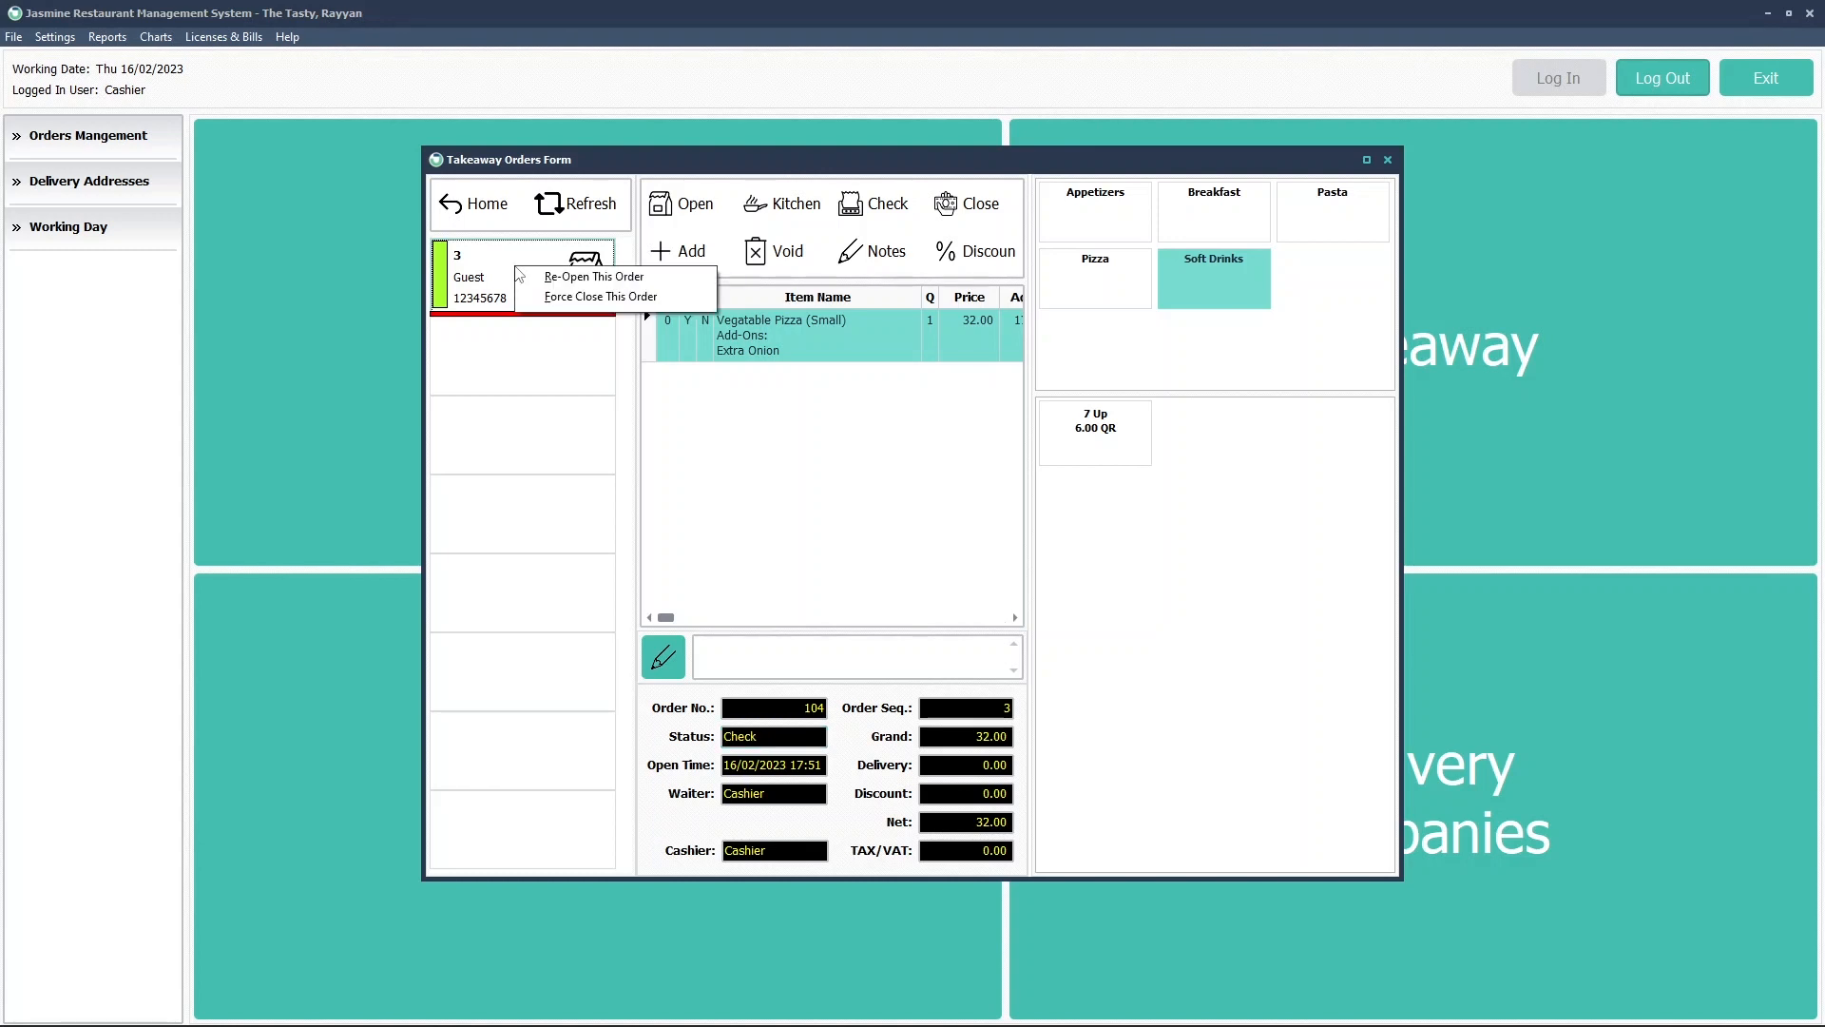
pyautogui.click(593, 277)
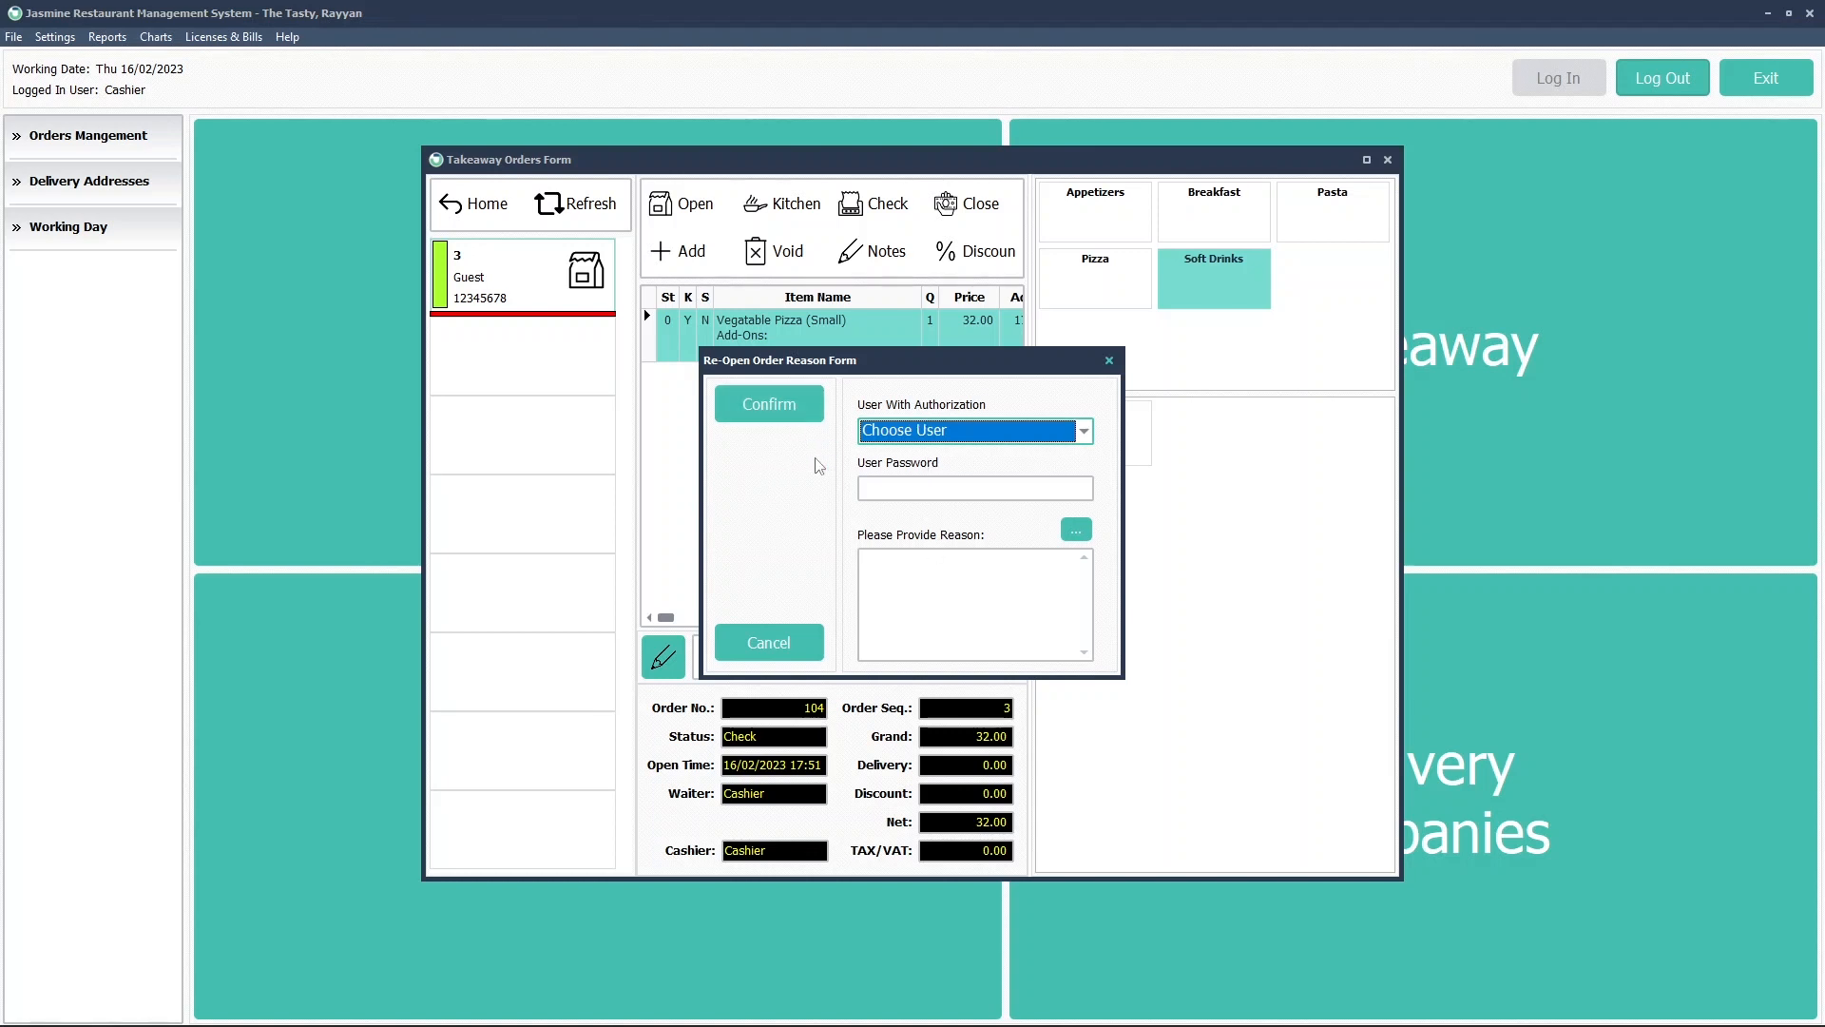
# Attempt the reopen as Cashier with reason 'To add 7 up to the order', refused as not authorised
pyautogui.click(862, 485)
pyautogui.click(903, 437)
pyautogui.click(885, 477)
pyautogui.click(885, 489)
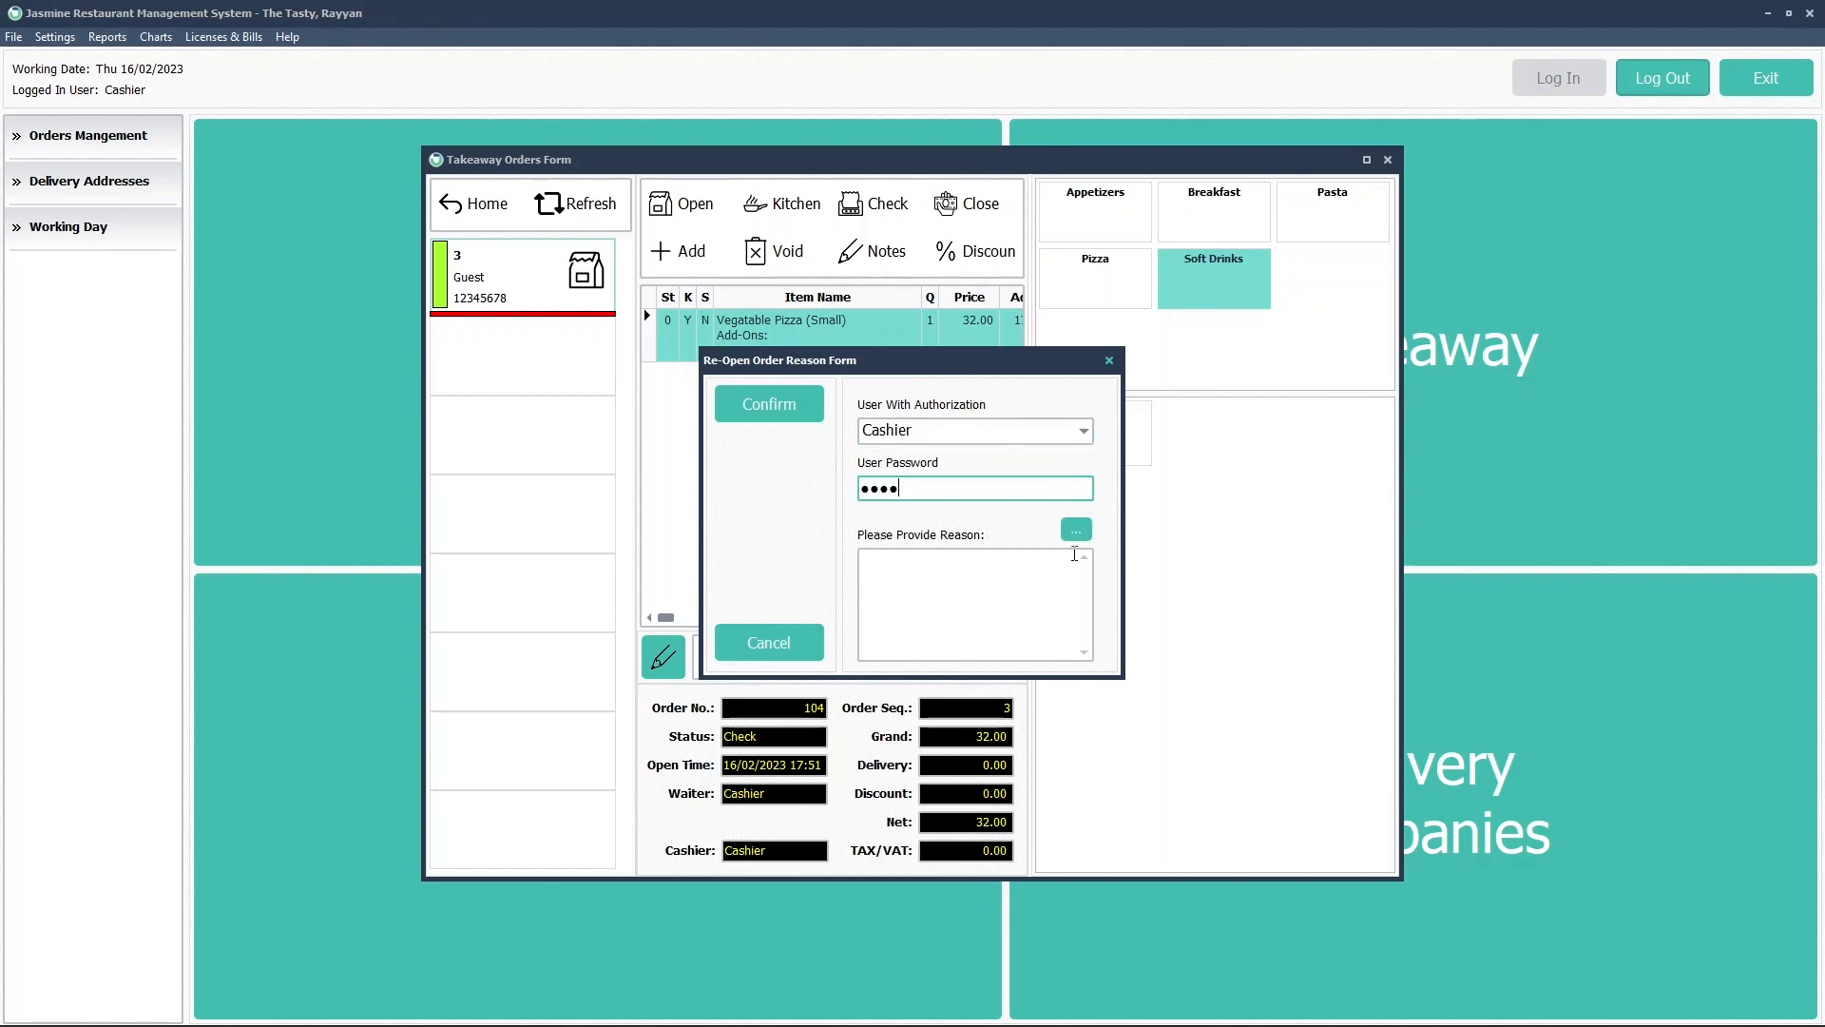
pyautogui.click(1038, 572)
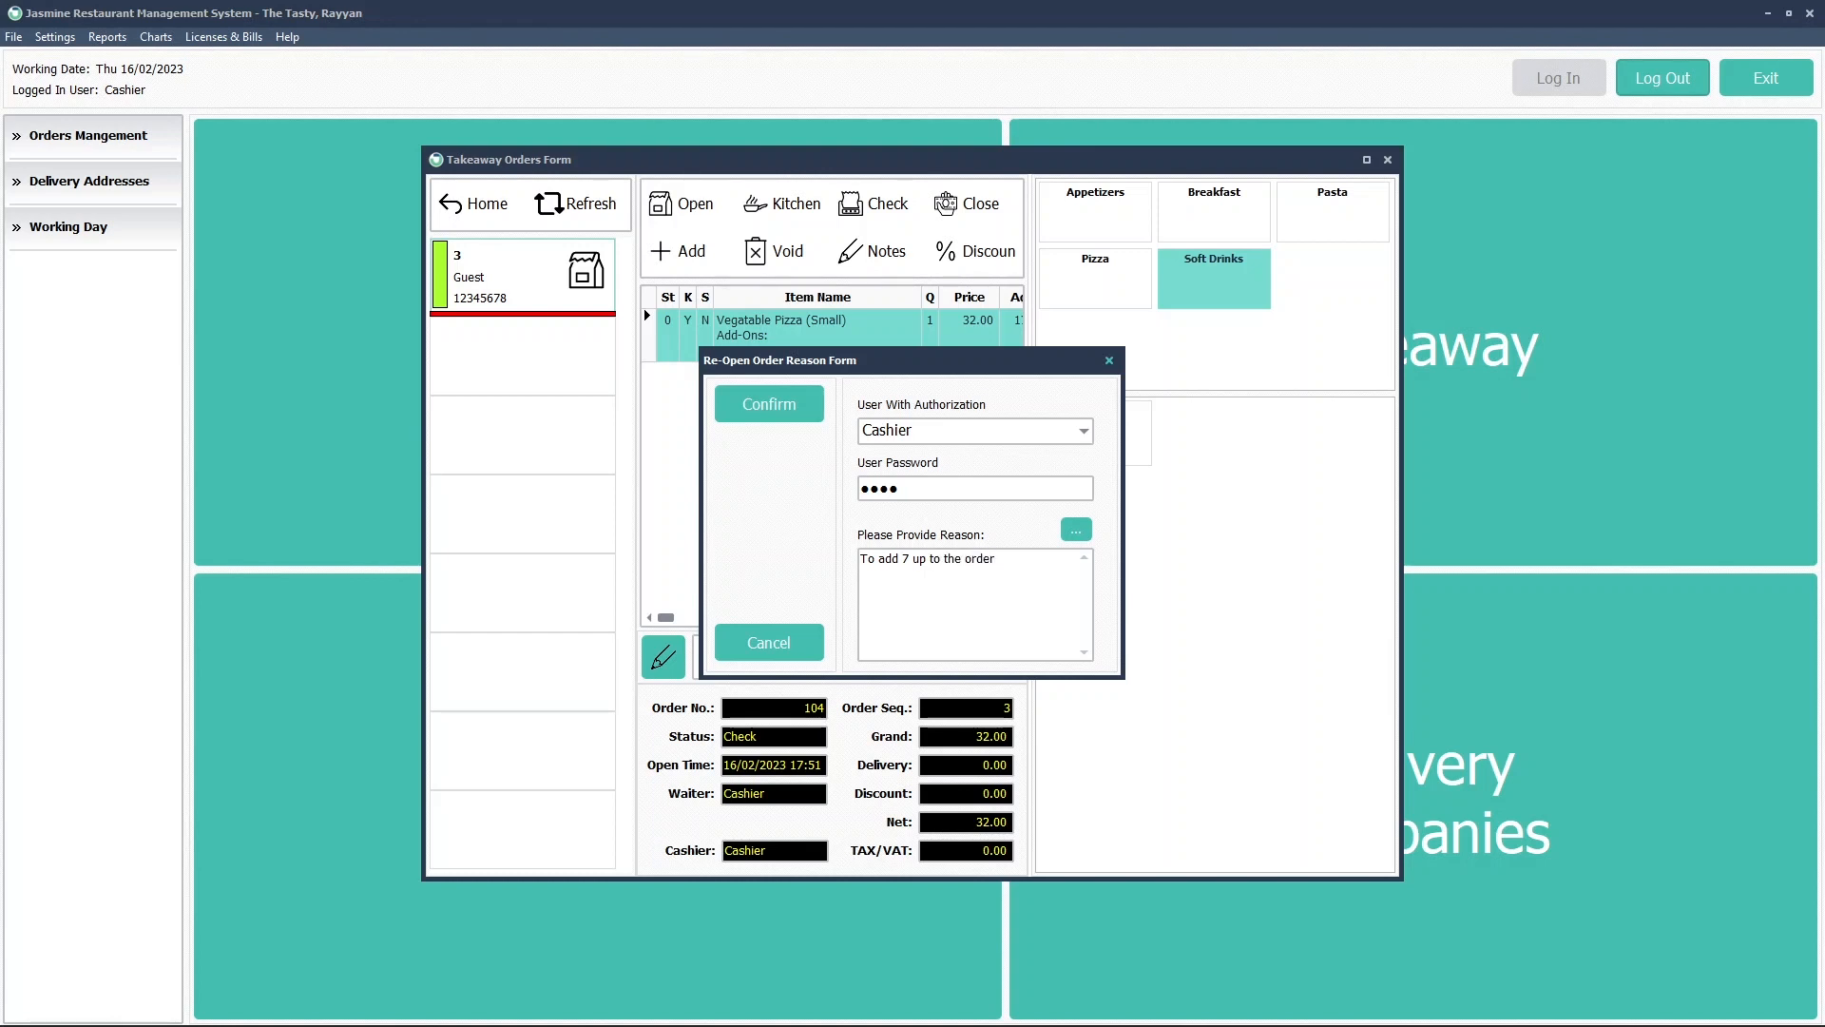
pyautogui.click(772, 411)
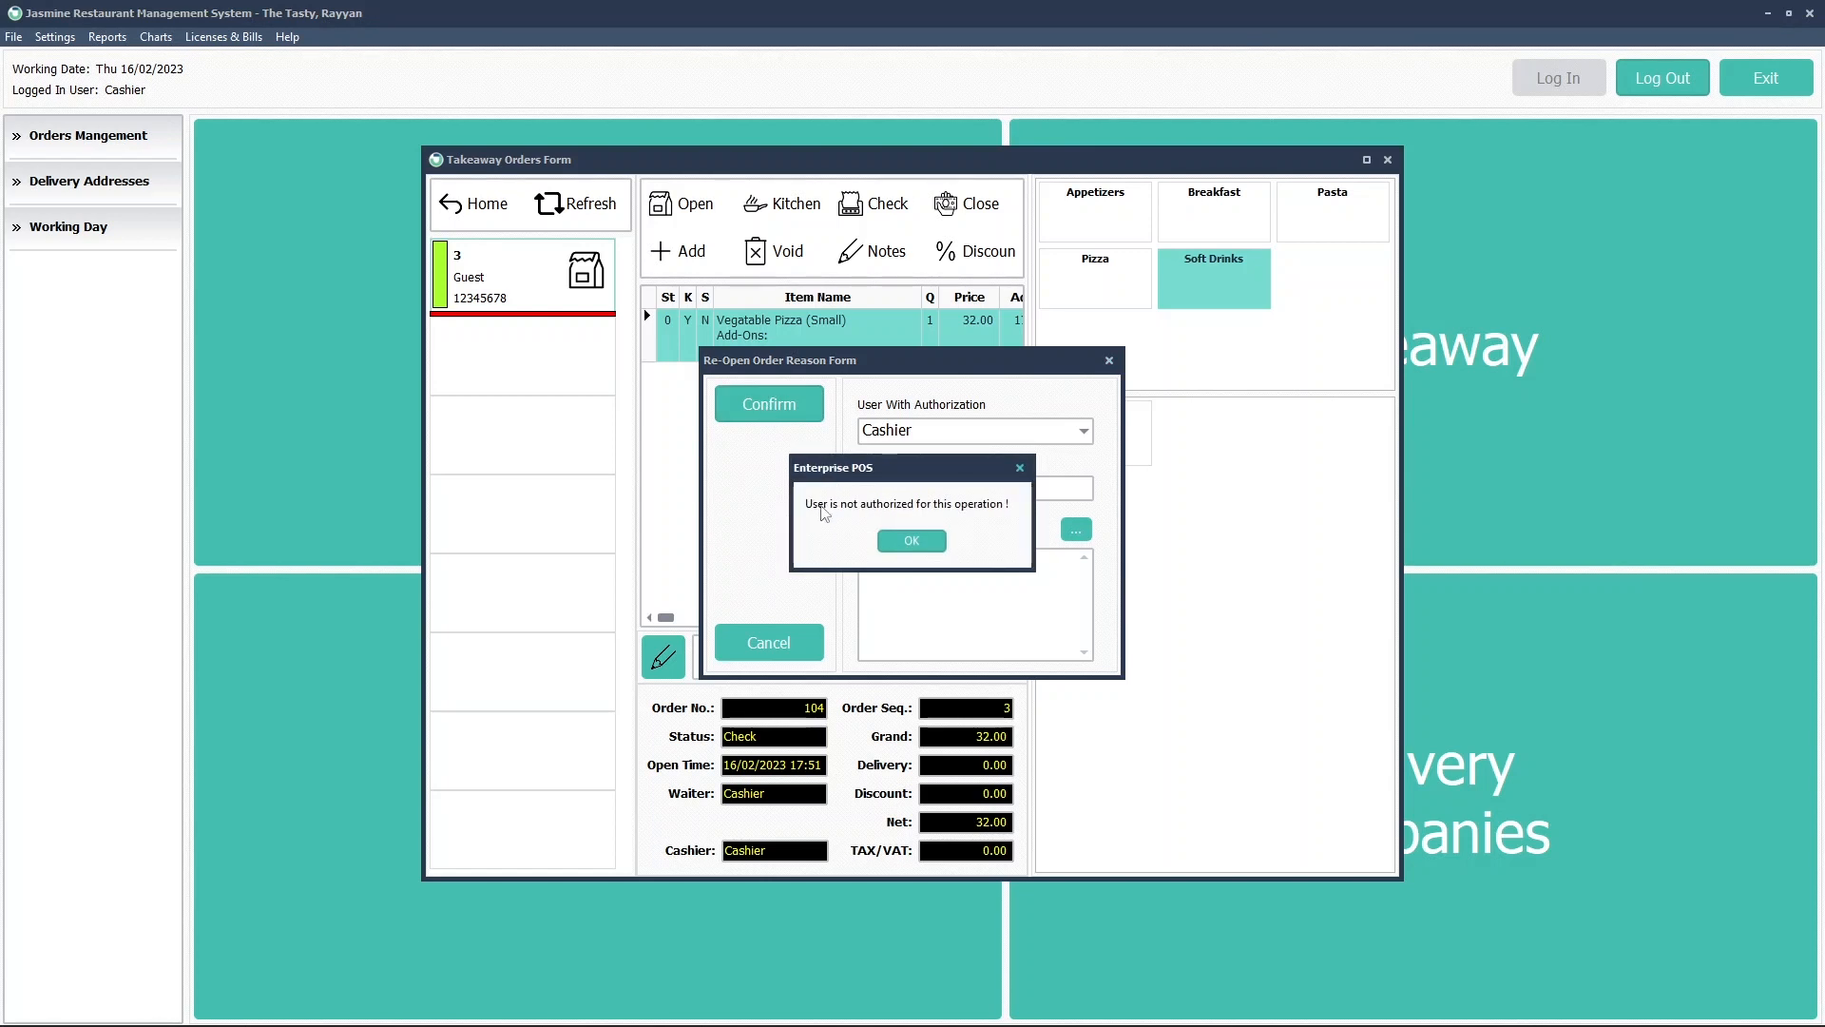
pyautogui.click(918, 542)
pyautogui.click(924, 432)
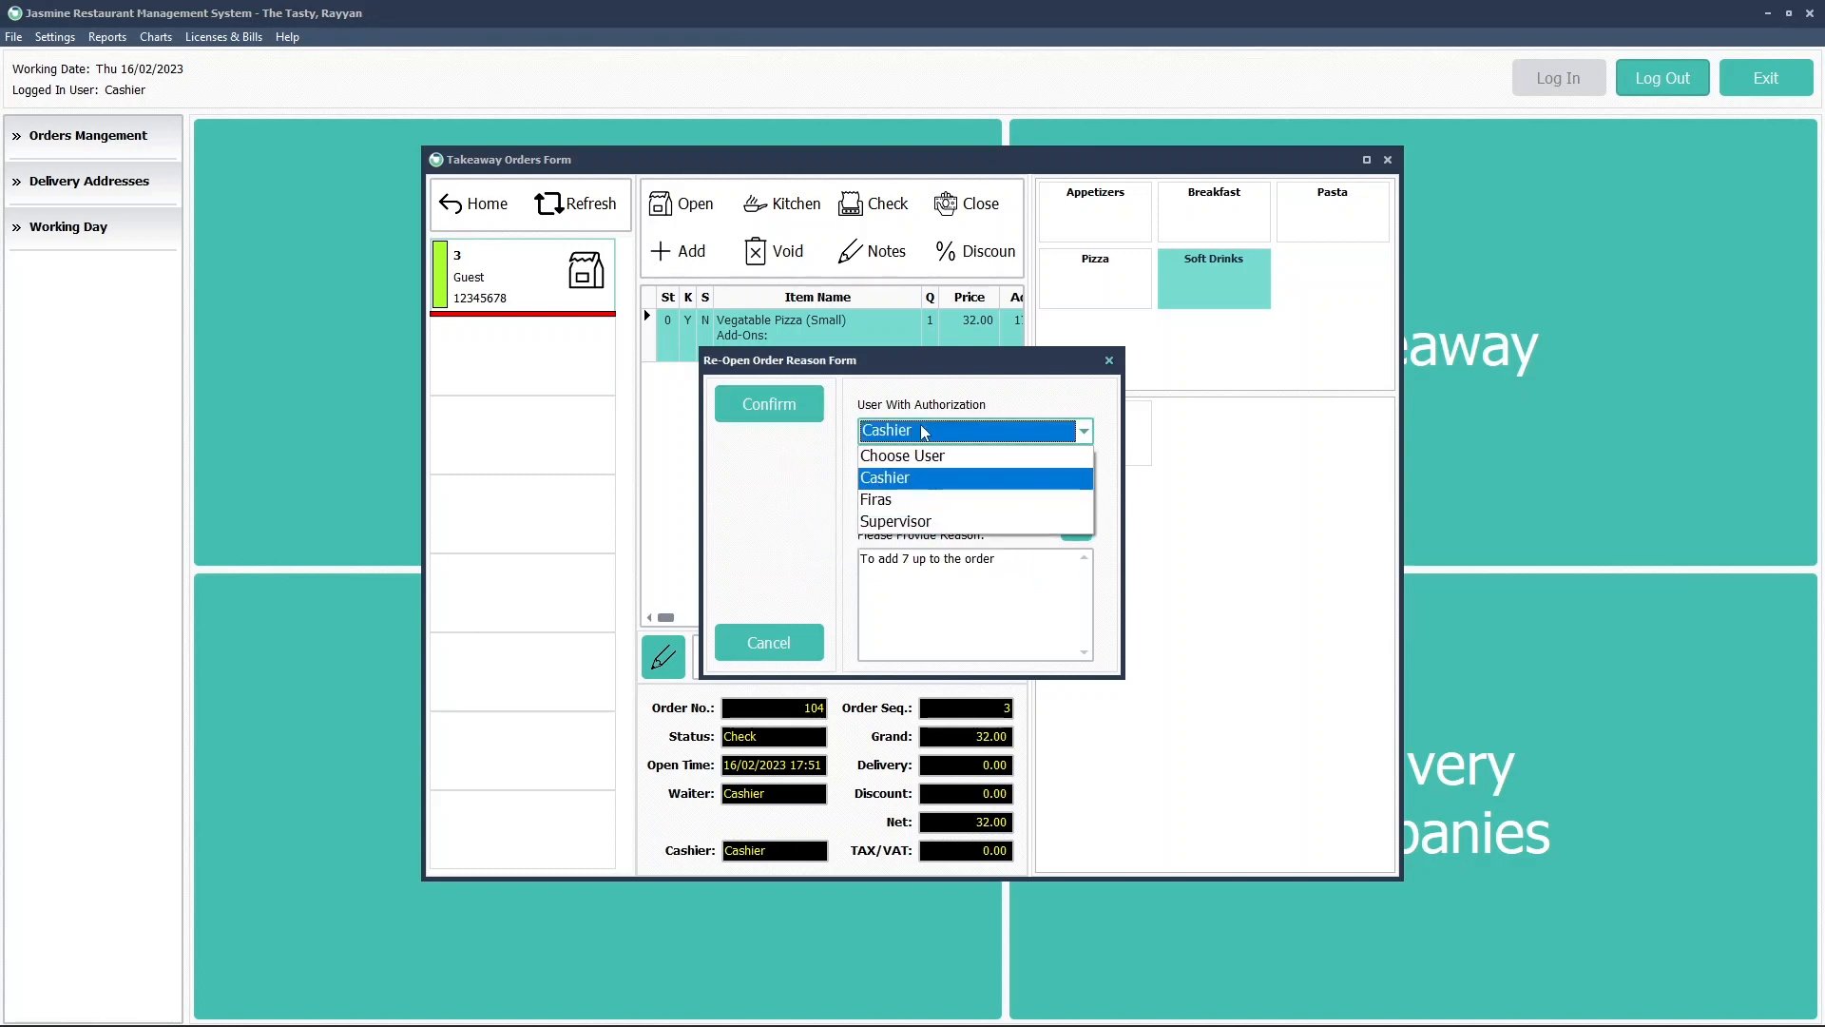
# Reopen order 104 with Supervisor as the authorising user and password, returning its status to Open
pyautogui.click(882, 524)
pyautogui.press('Tab')
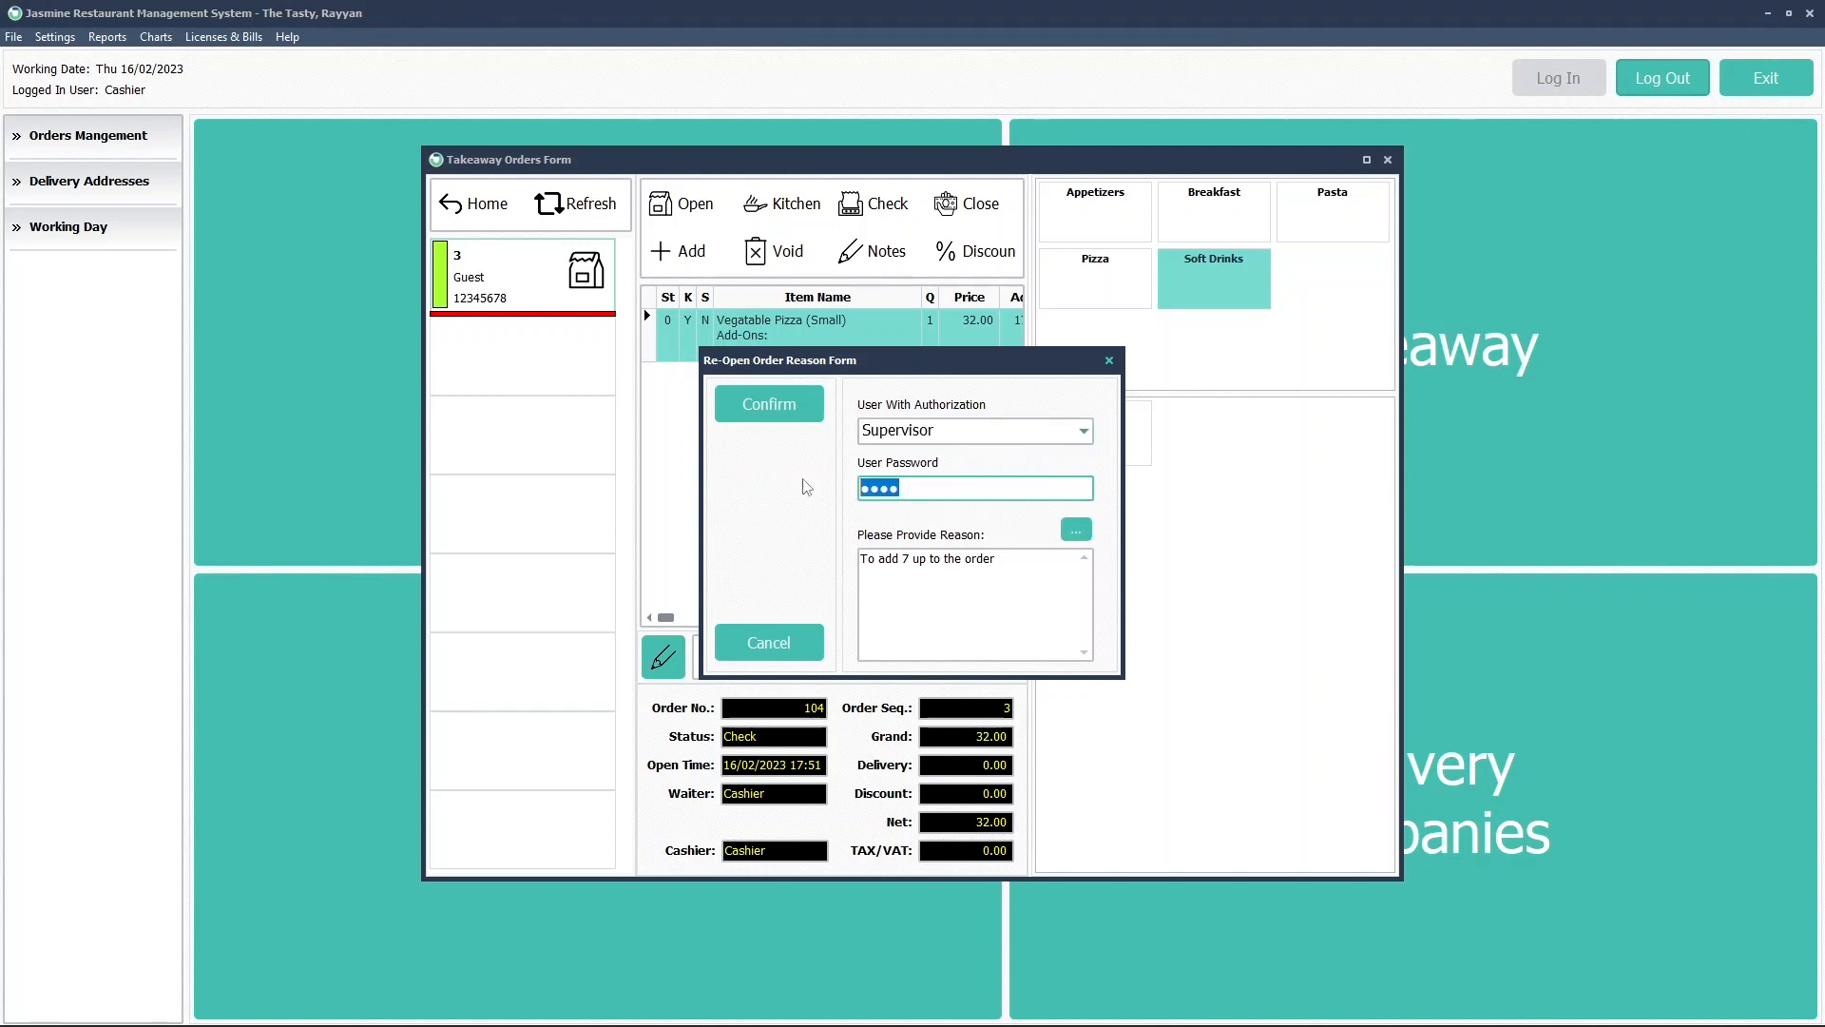
pyautogui.write('1')
pyautogui.click(777, 417)
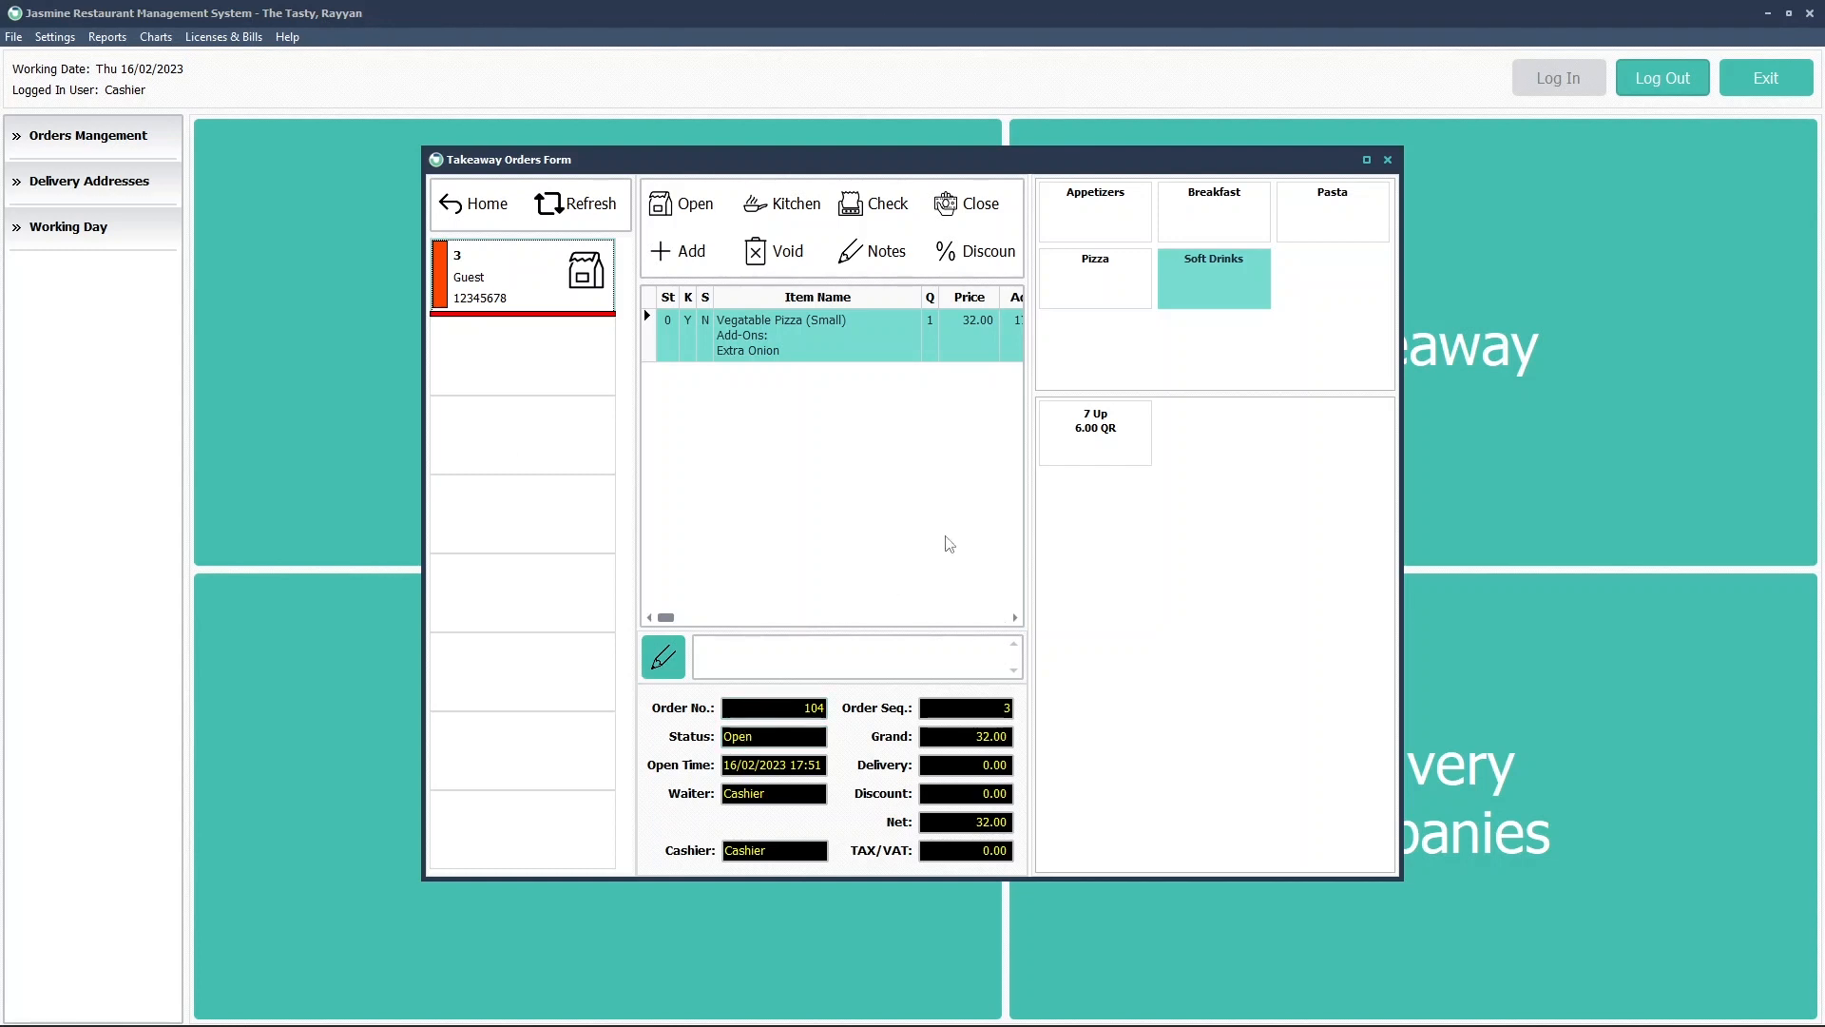
# Add one 7 Up at 6.00 to order 104, raising the total to 38.00, and send it to the kitchen
pyautogui.click(1072, 432)
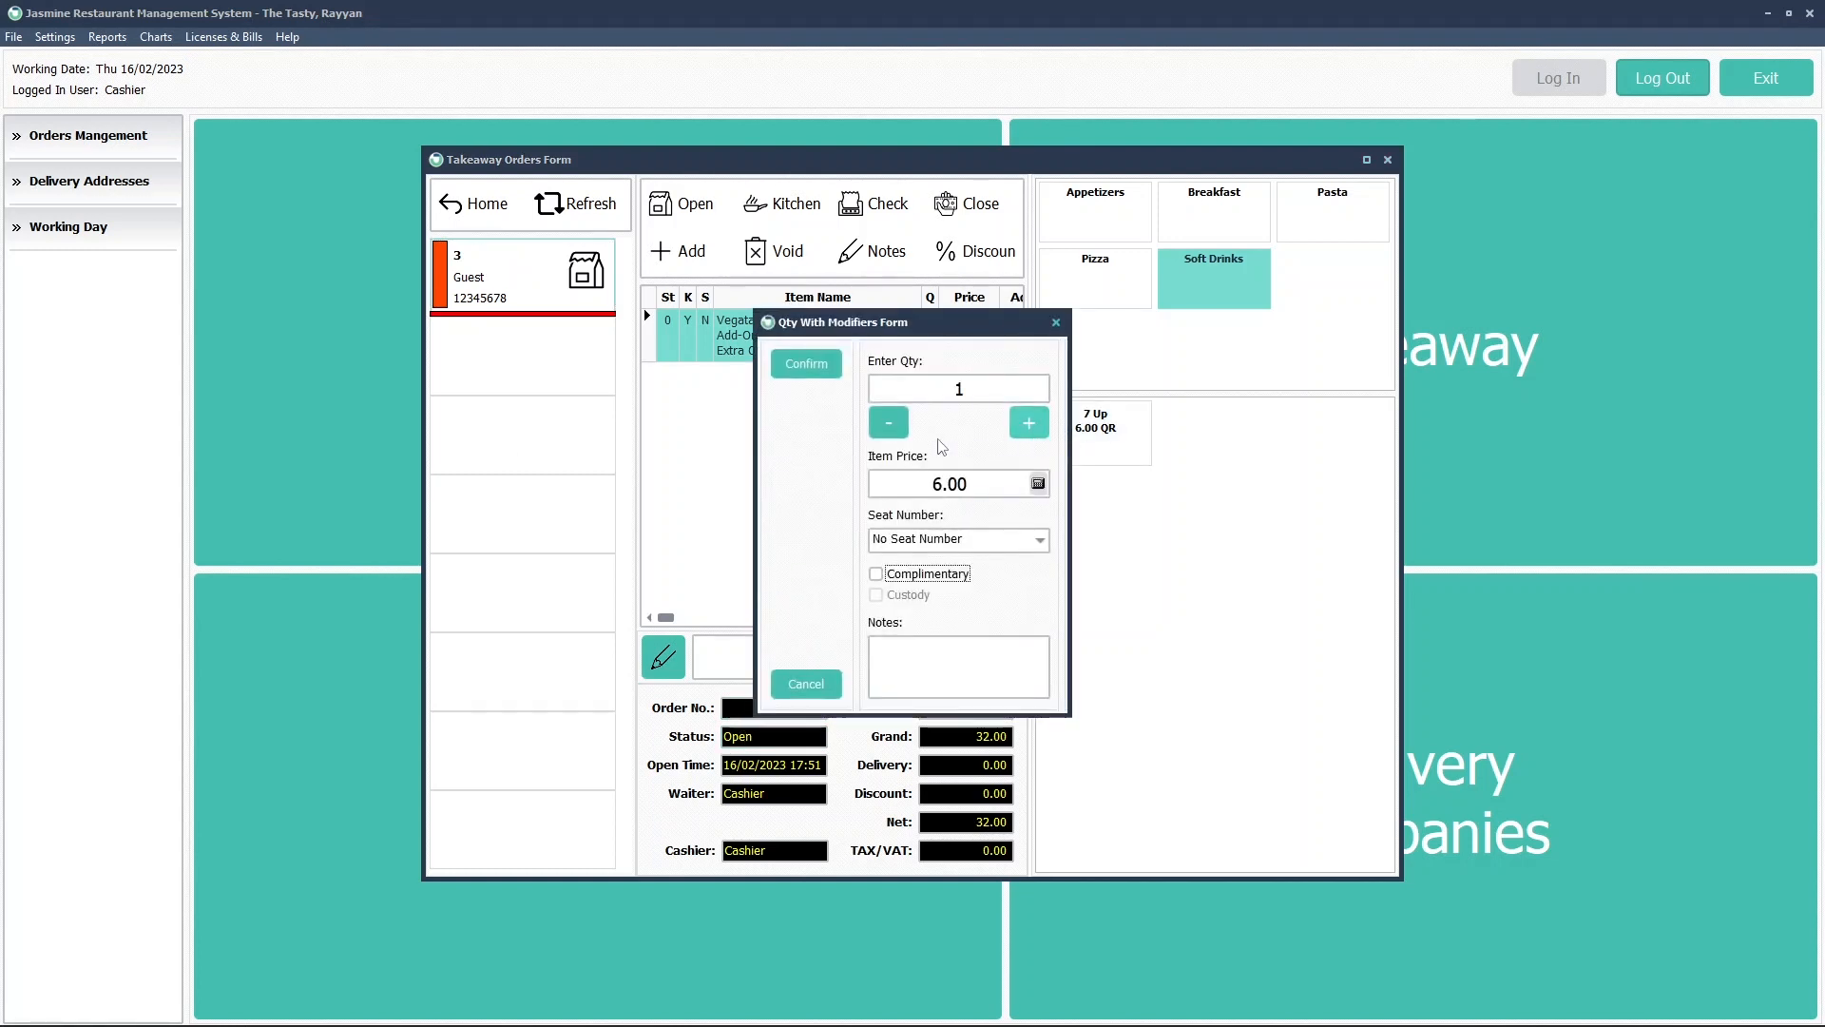
pyautogui.click(806, 365)
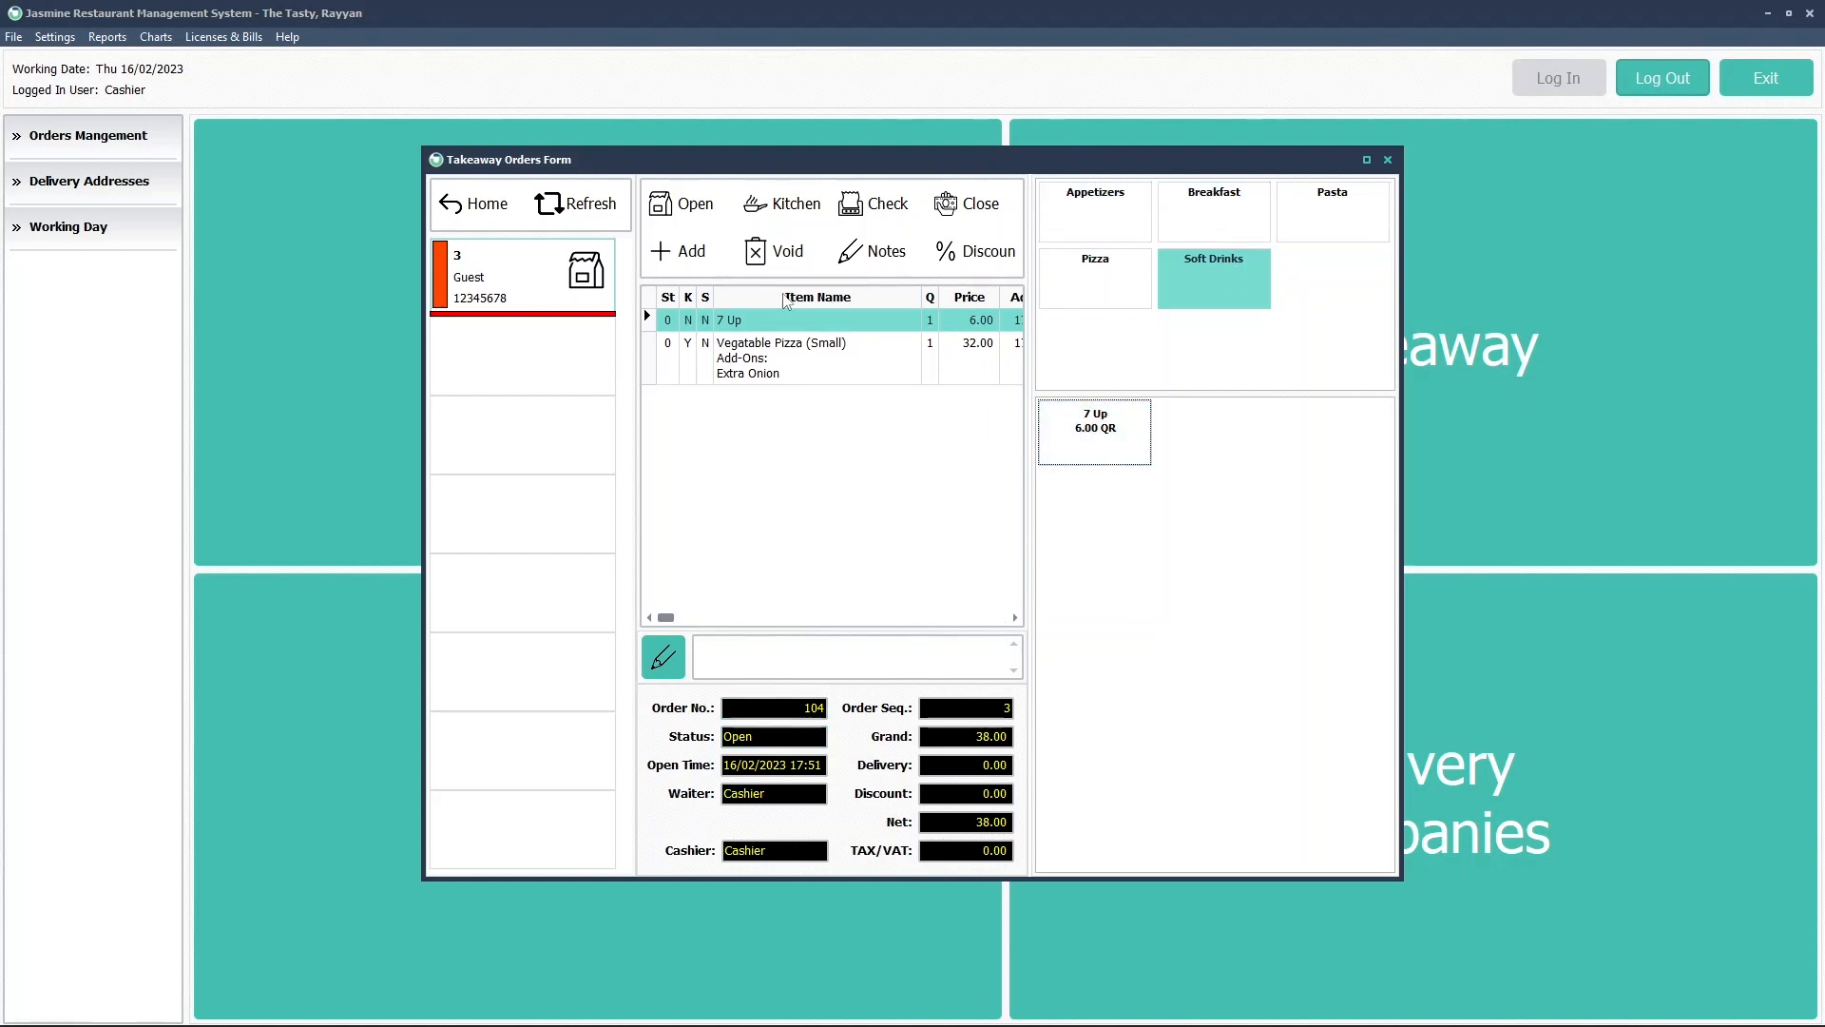
pyautogui.click(785, 214)
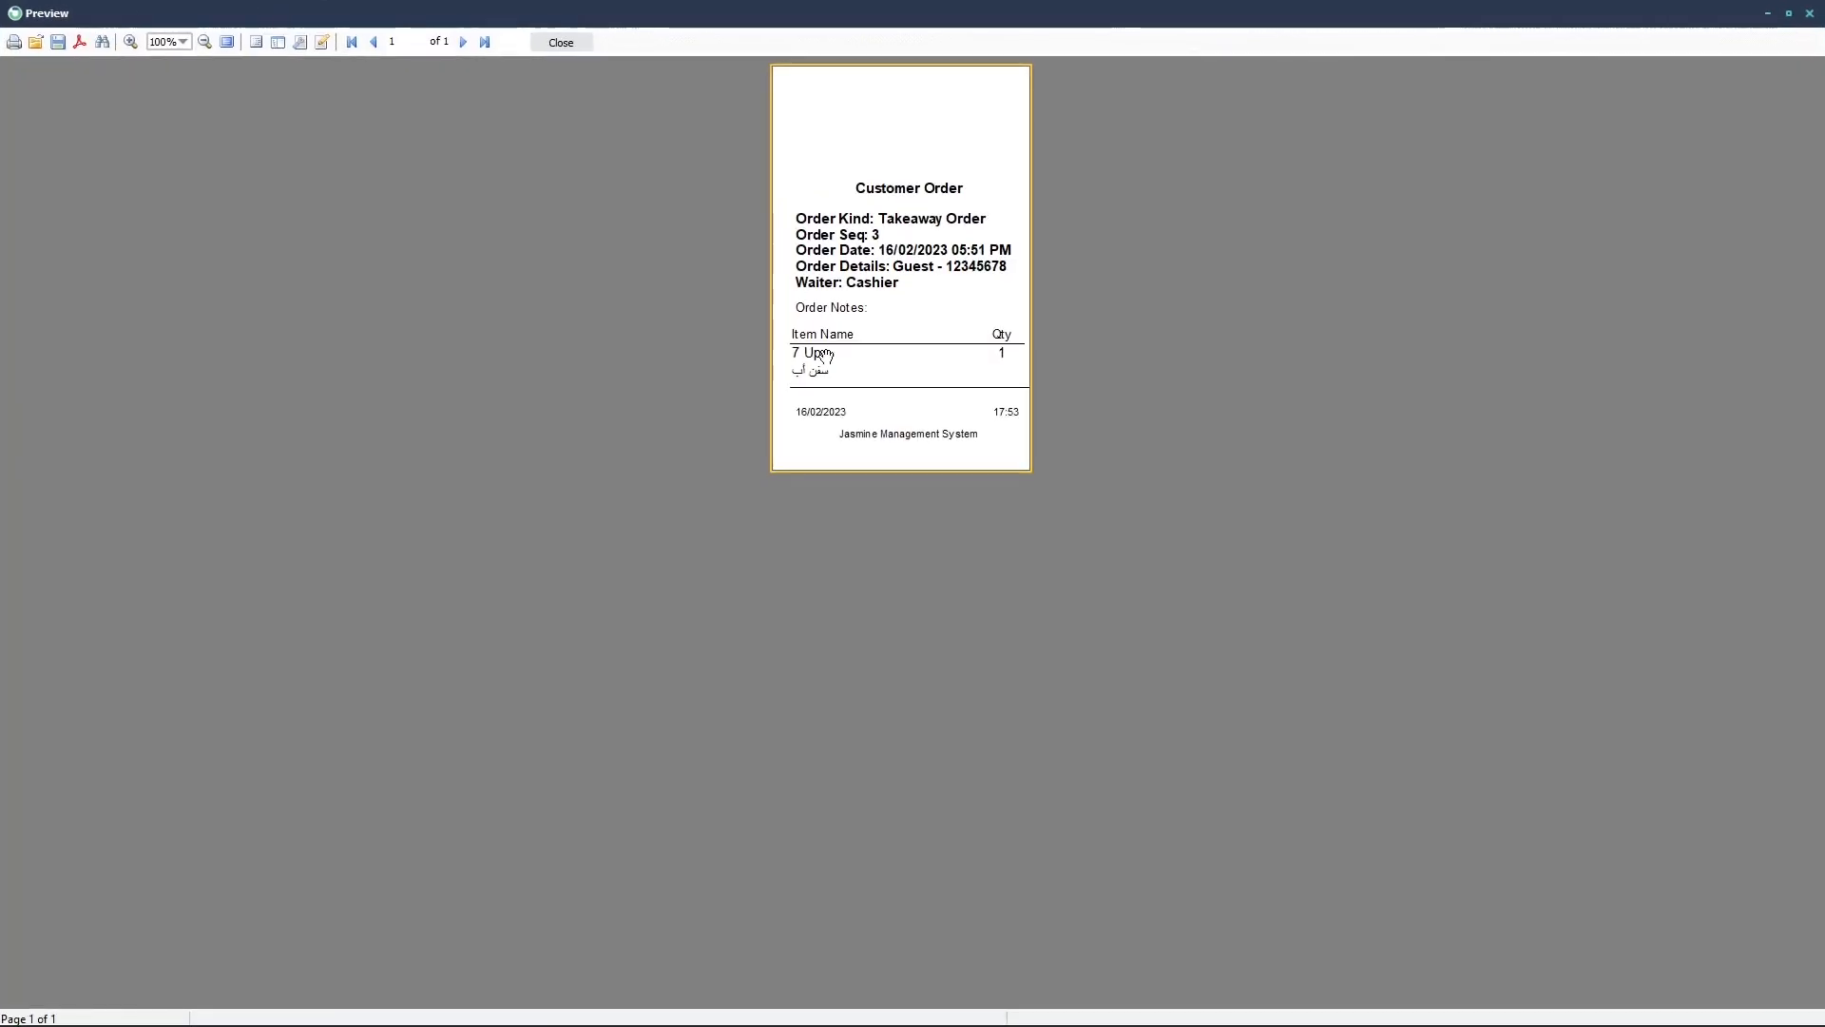
pyautogui.click(563, 43)
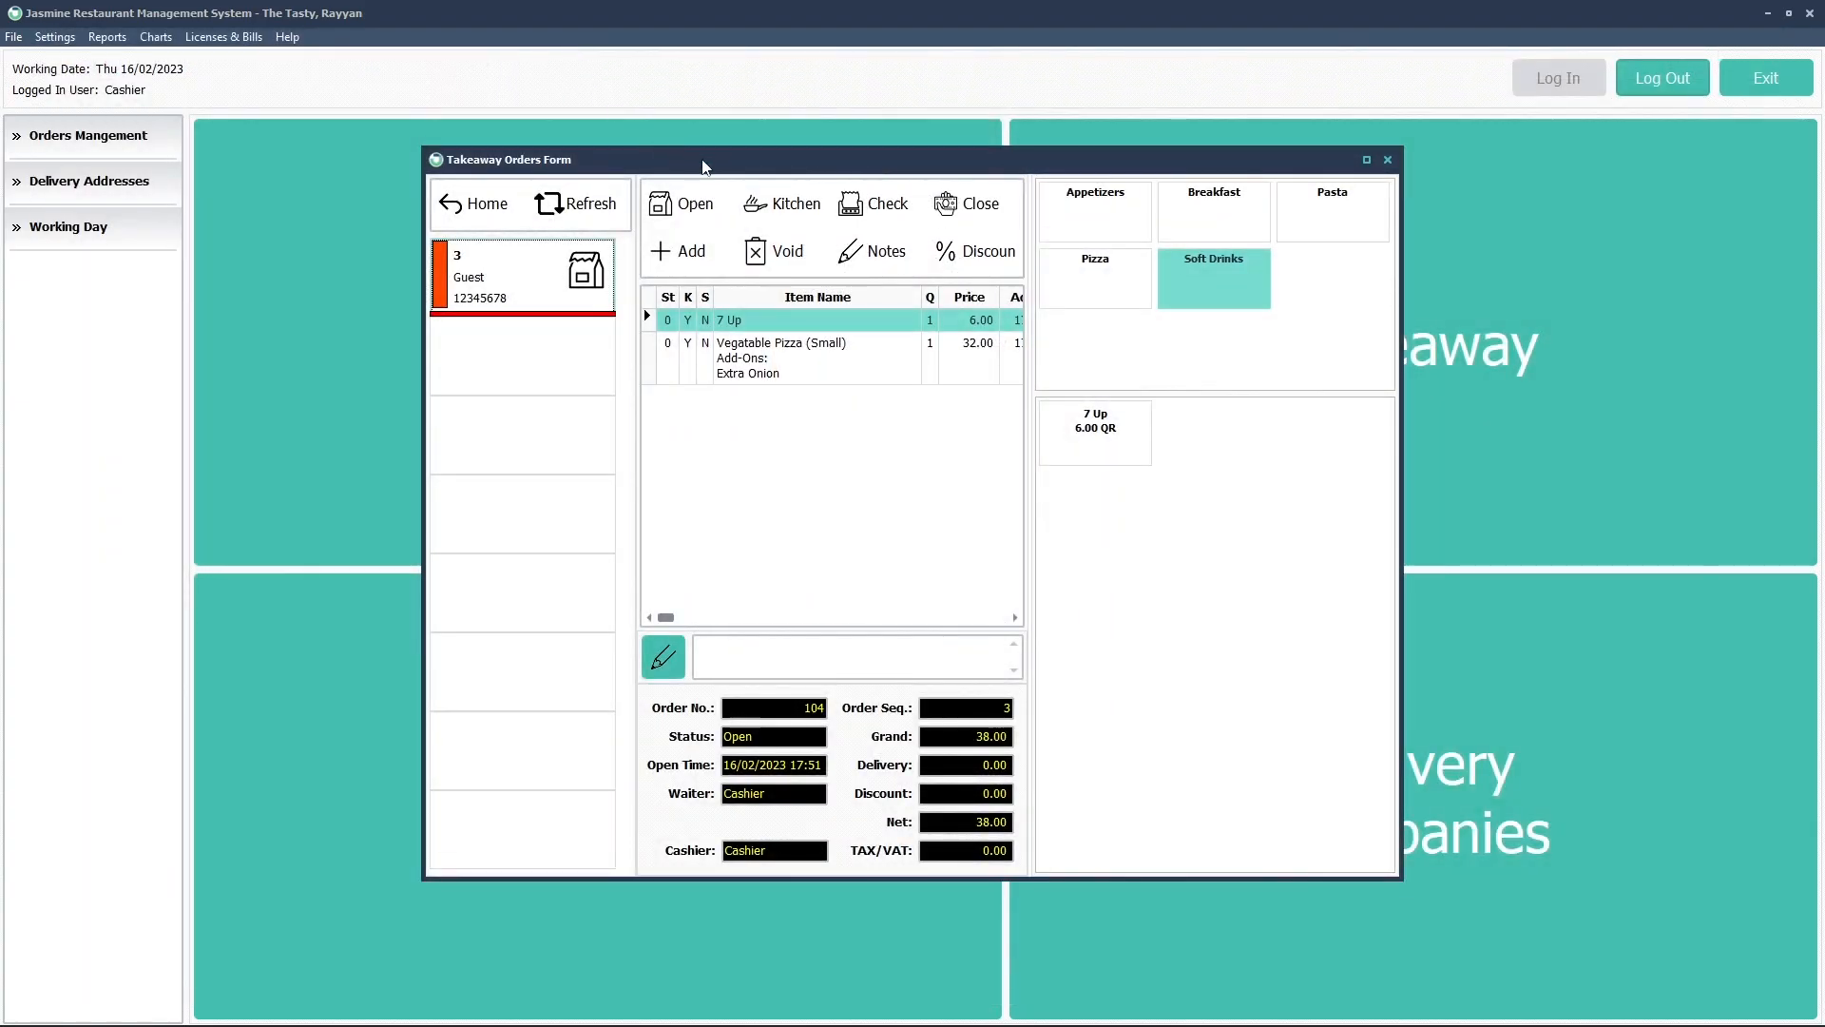
# Print order 104's updated 38.00 check and start closing the order for payment
pyautogui.click(875, 209)
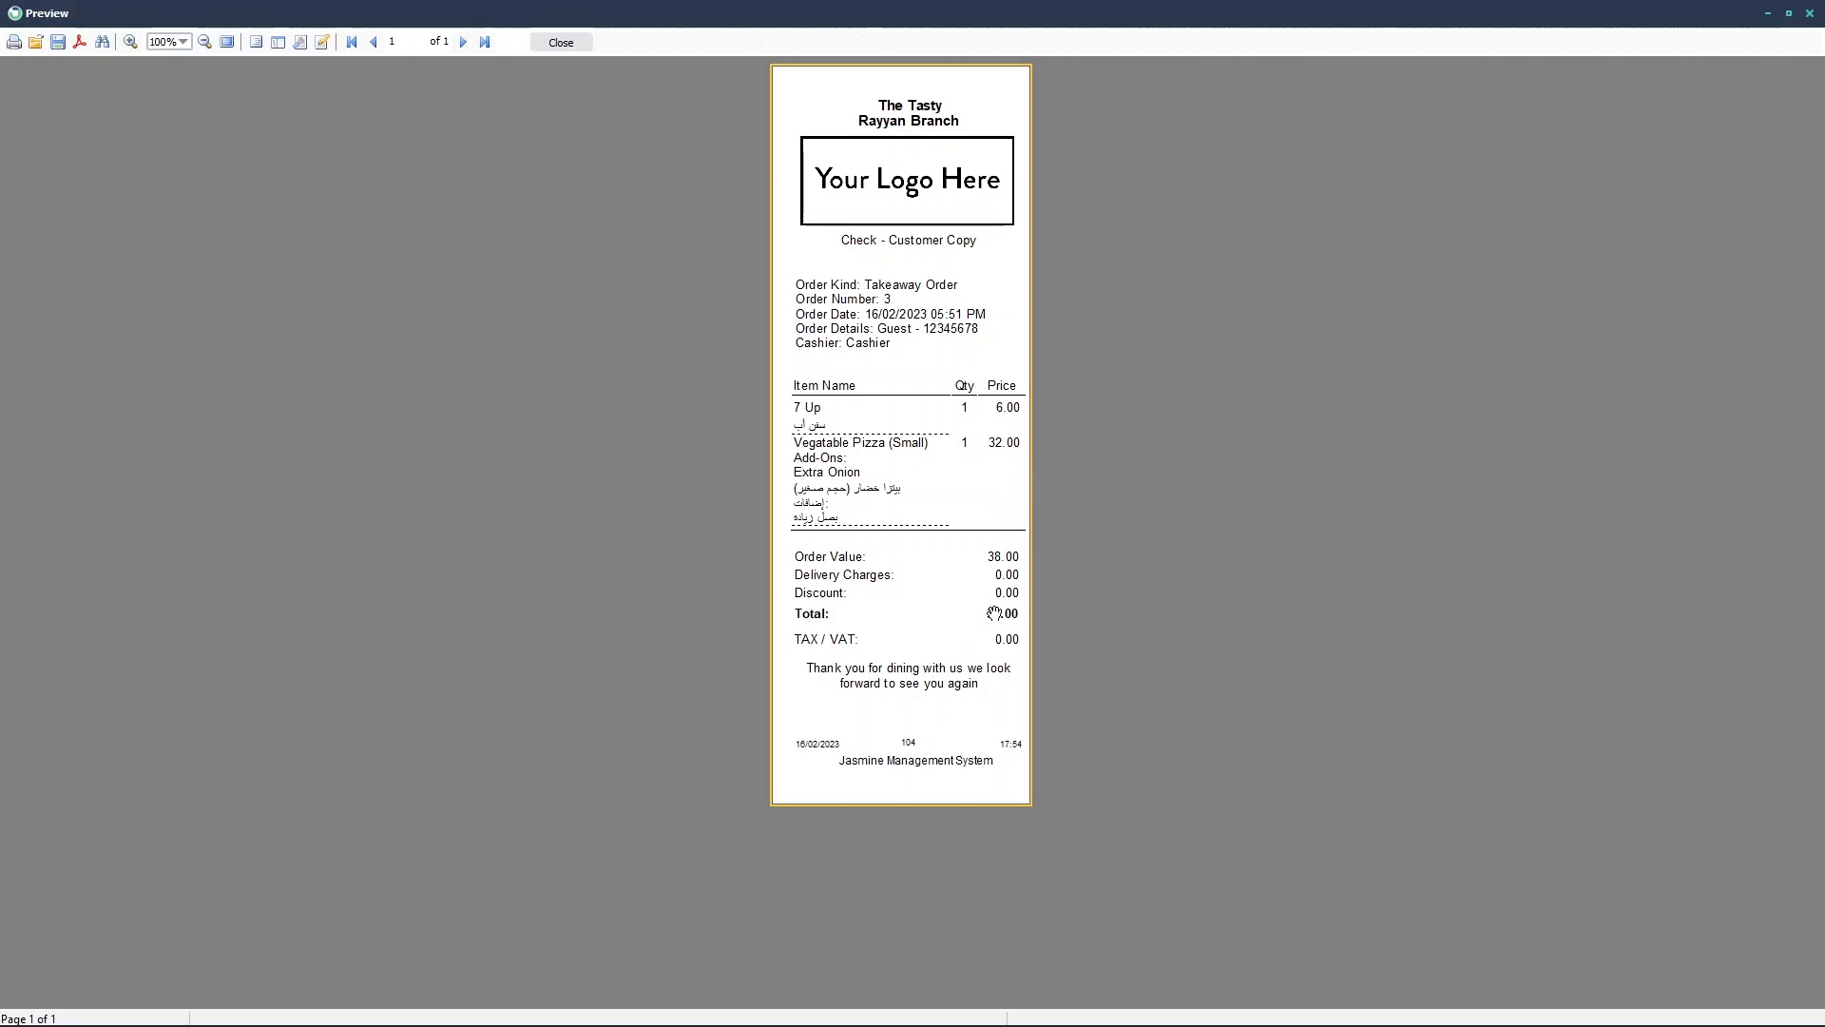
pyautogui.click(561, 42)
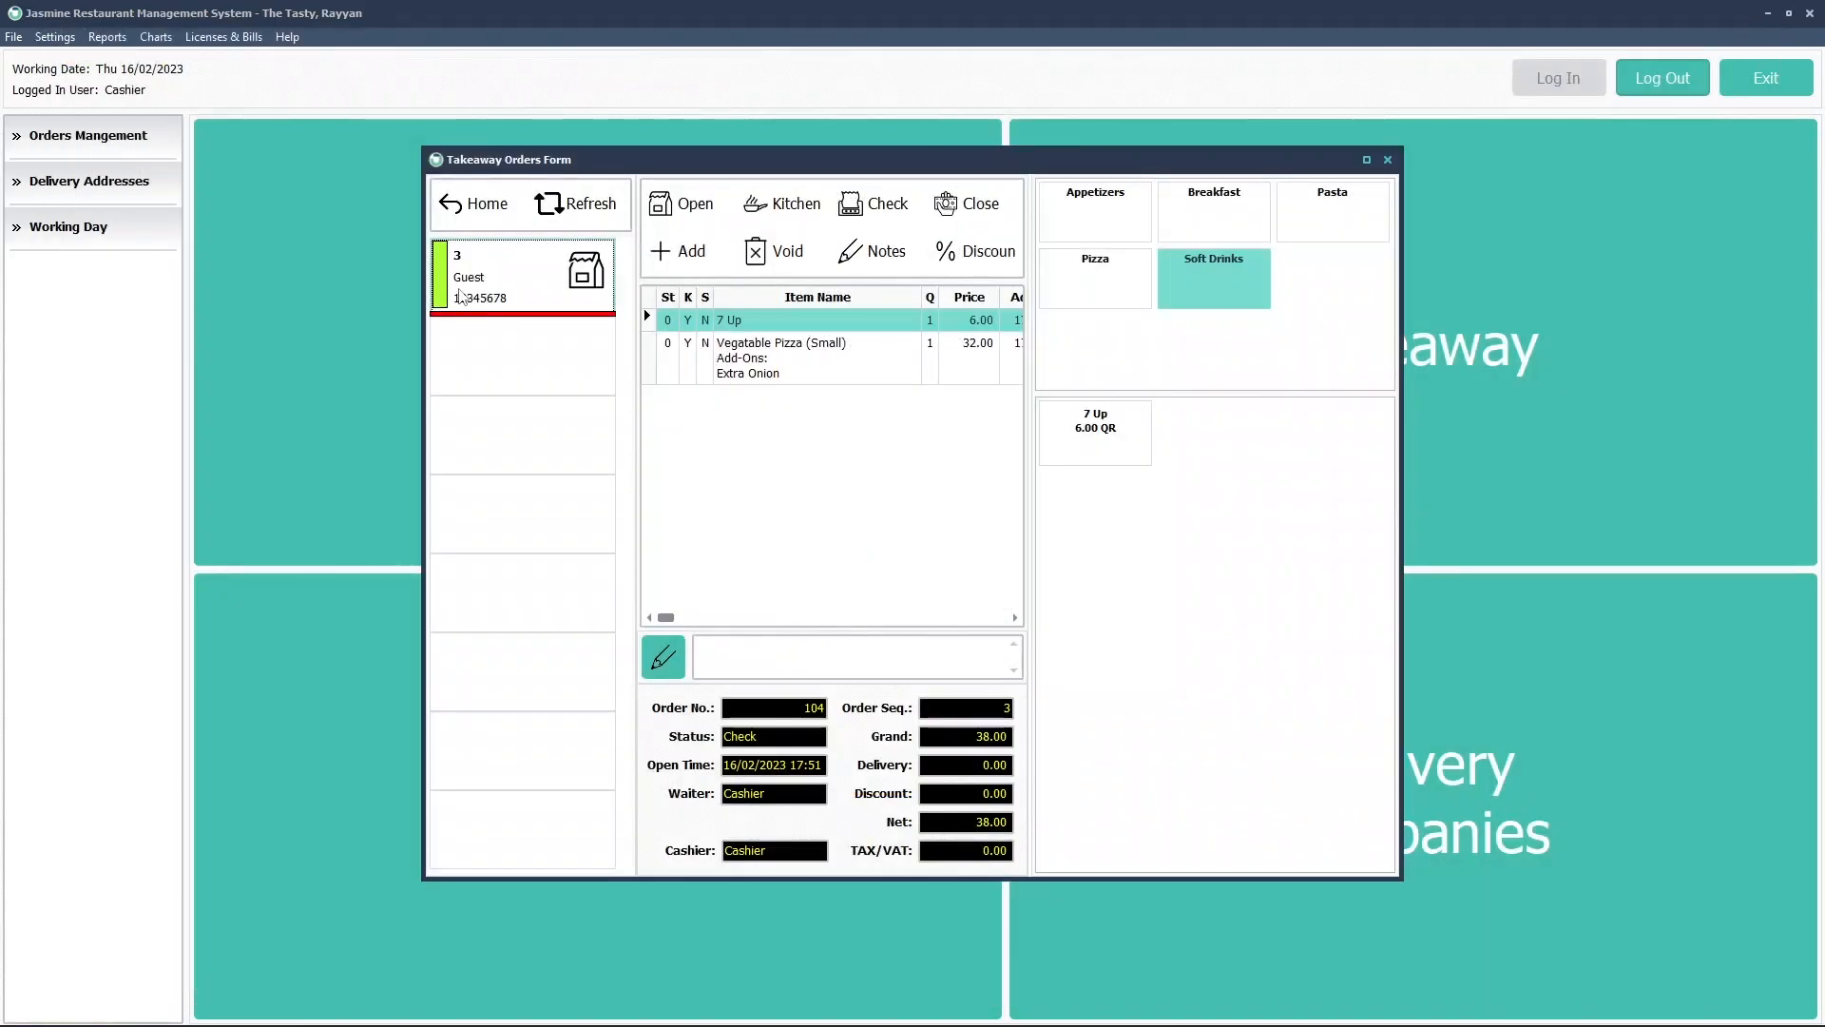
pyautogui.click(972, 207)
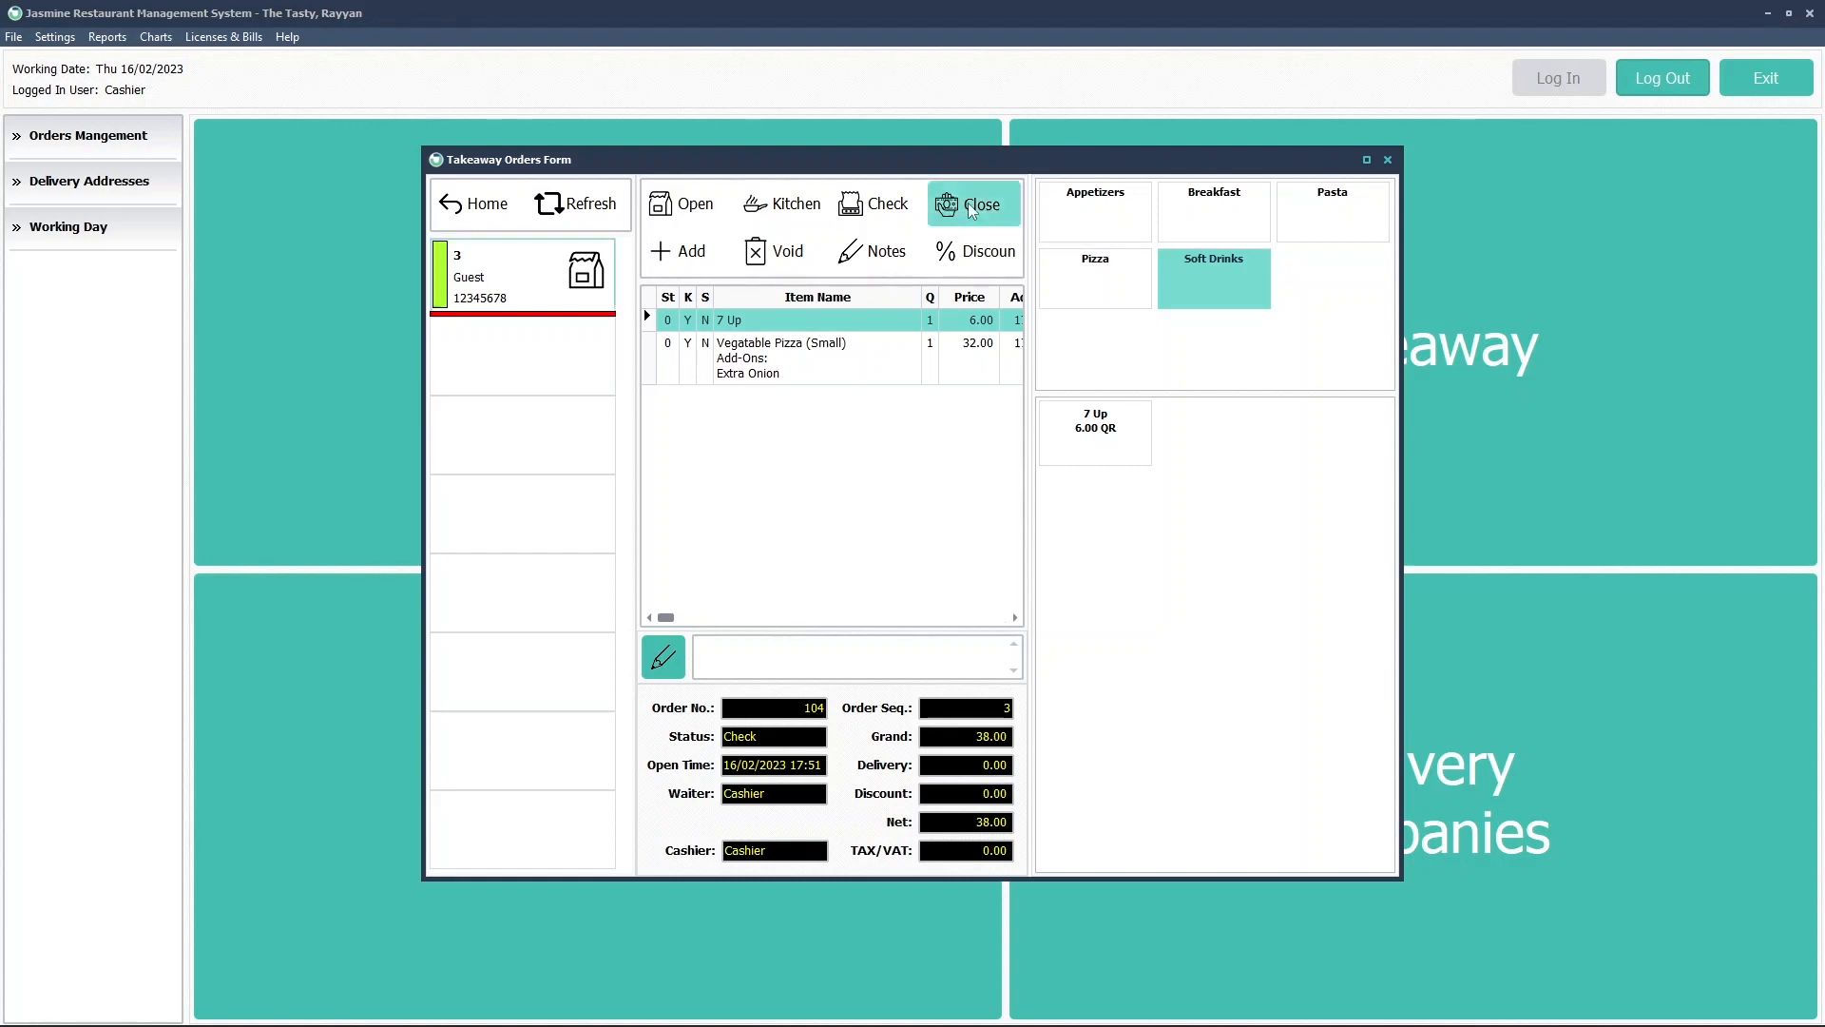
# Settle order 104 as a single cash payment of 38.00 and close the receipt preview
pyautogui.click(880, 511)
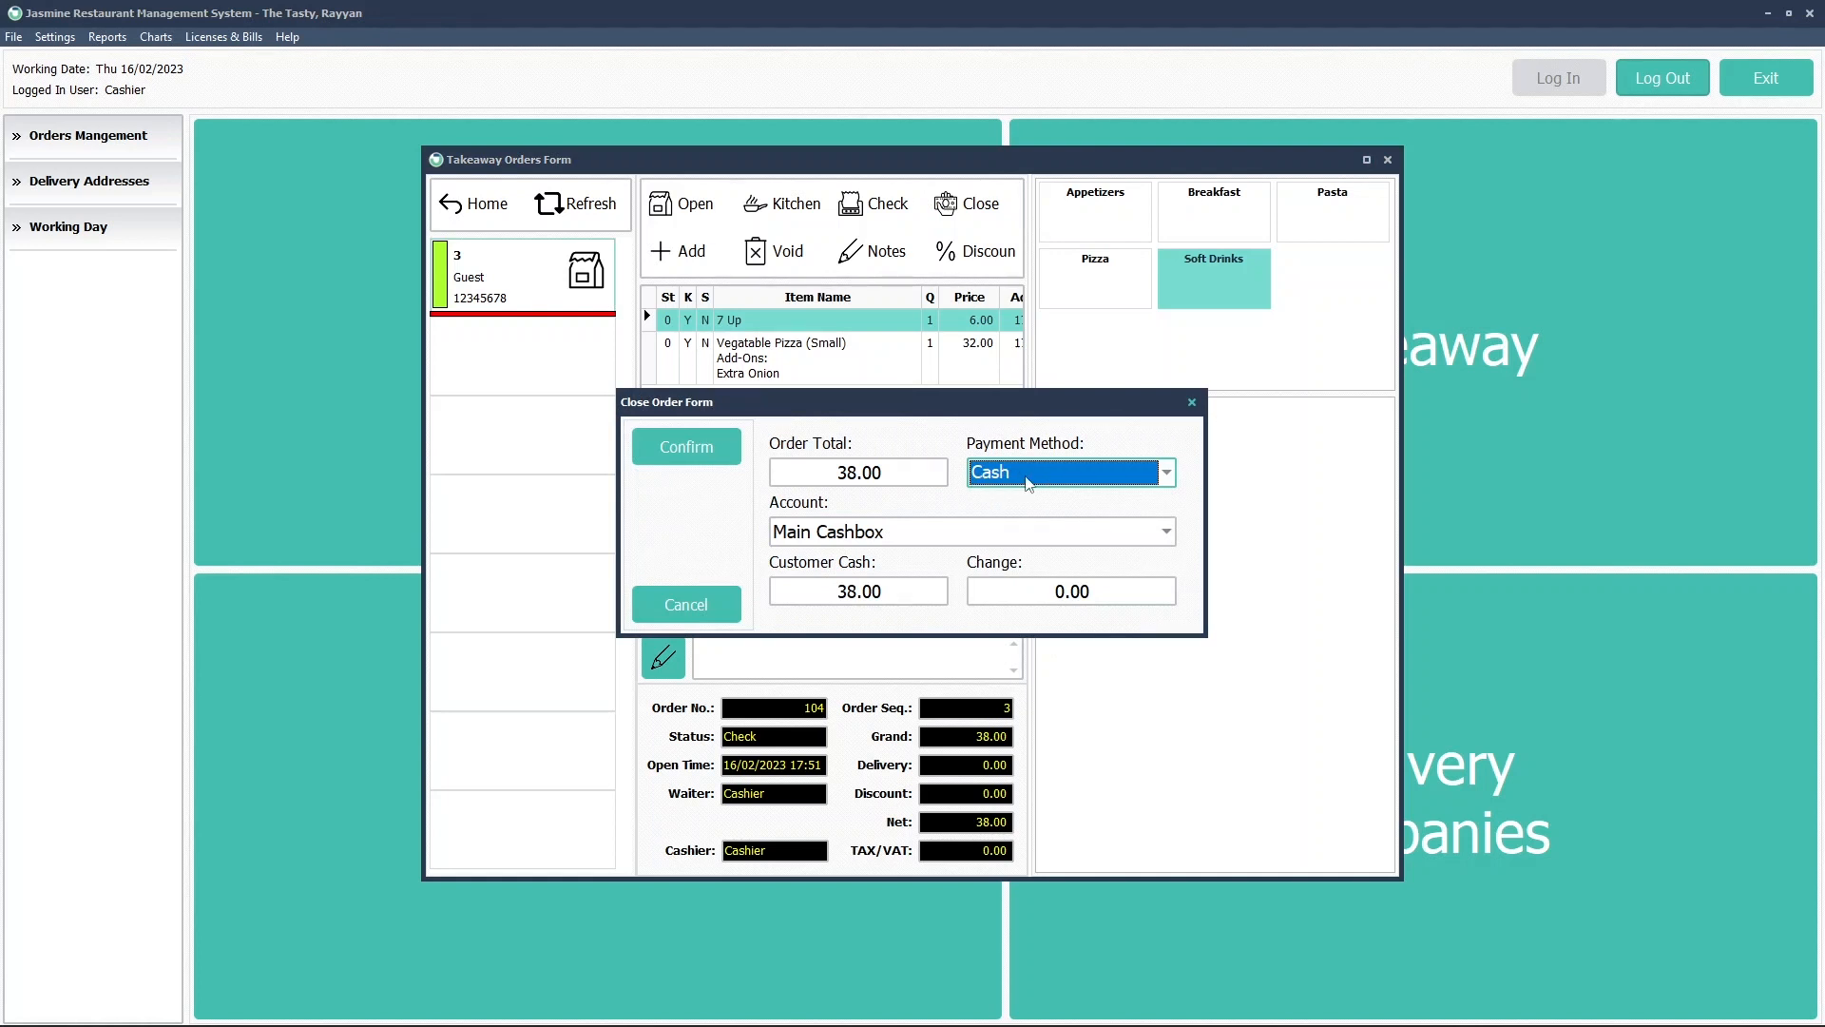
pyautogui.click(716, 448)
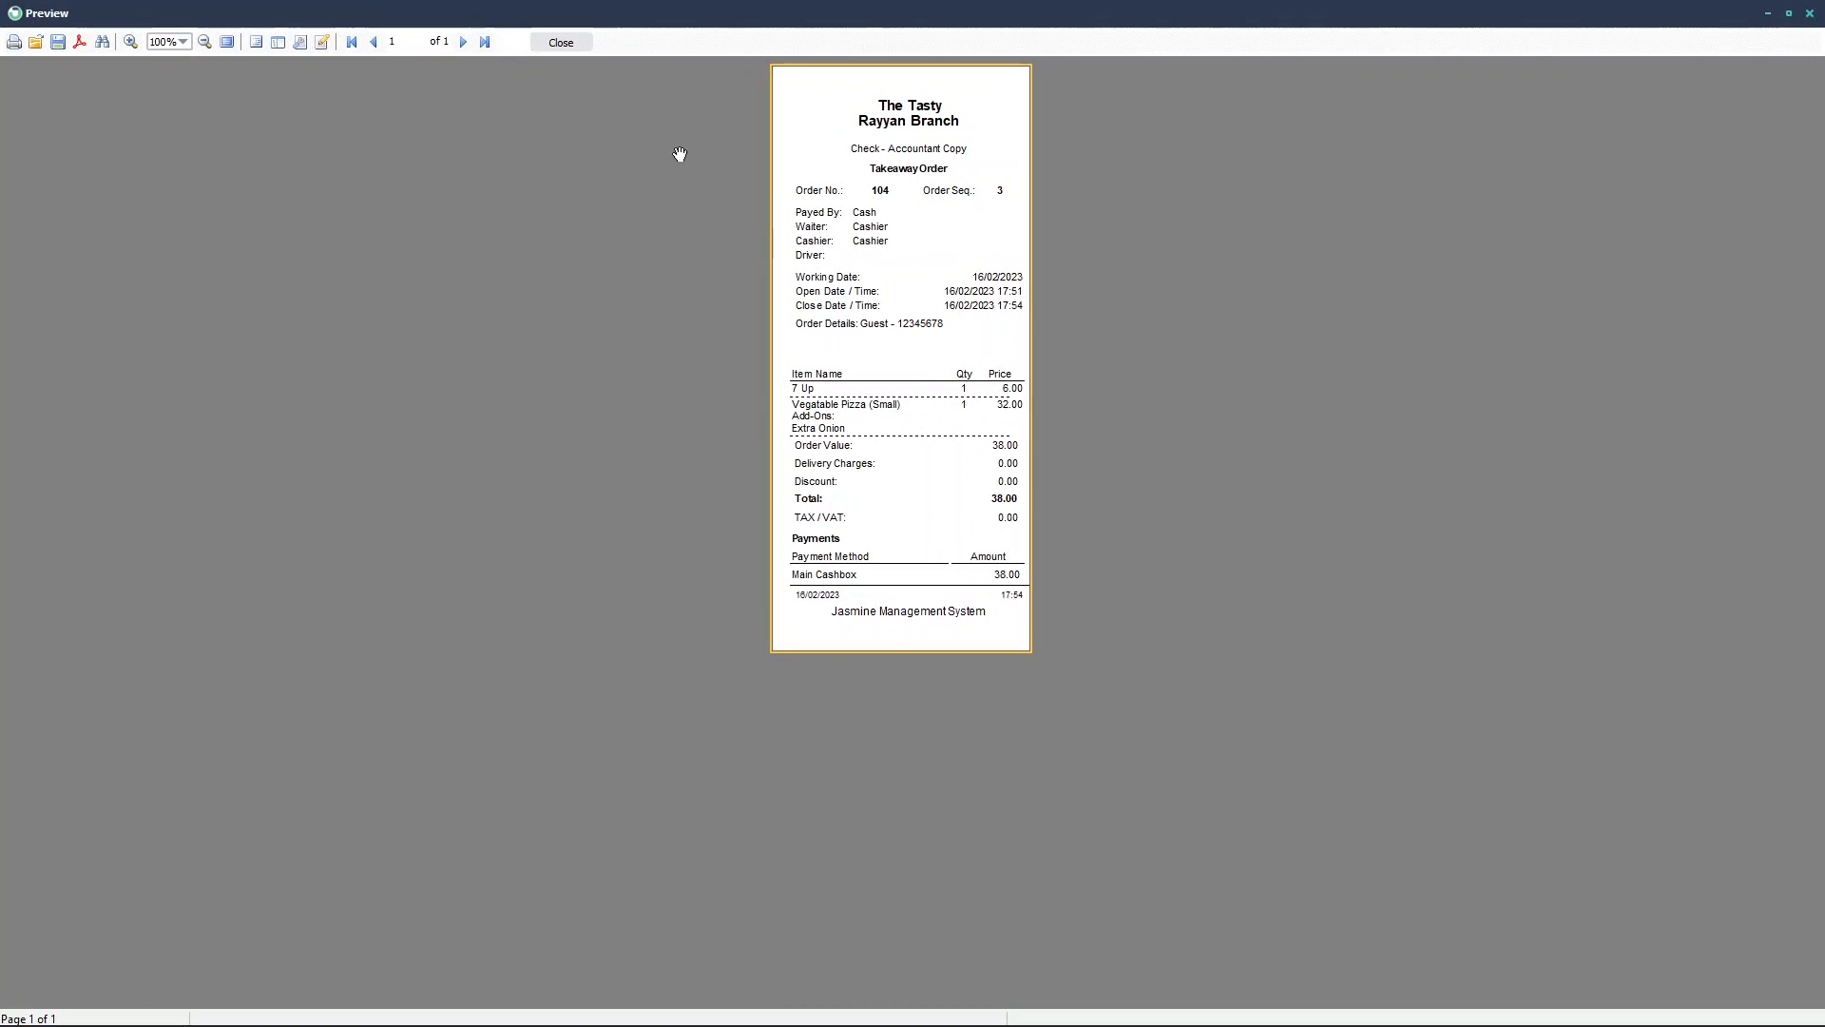
pyautogui.click(561, 43)
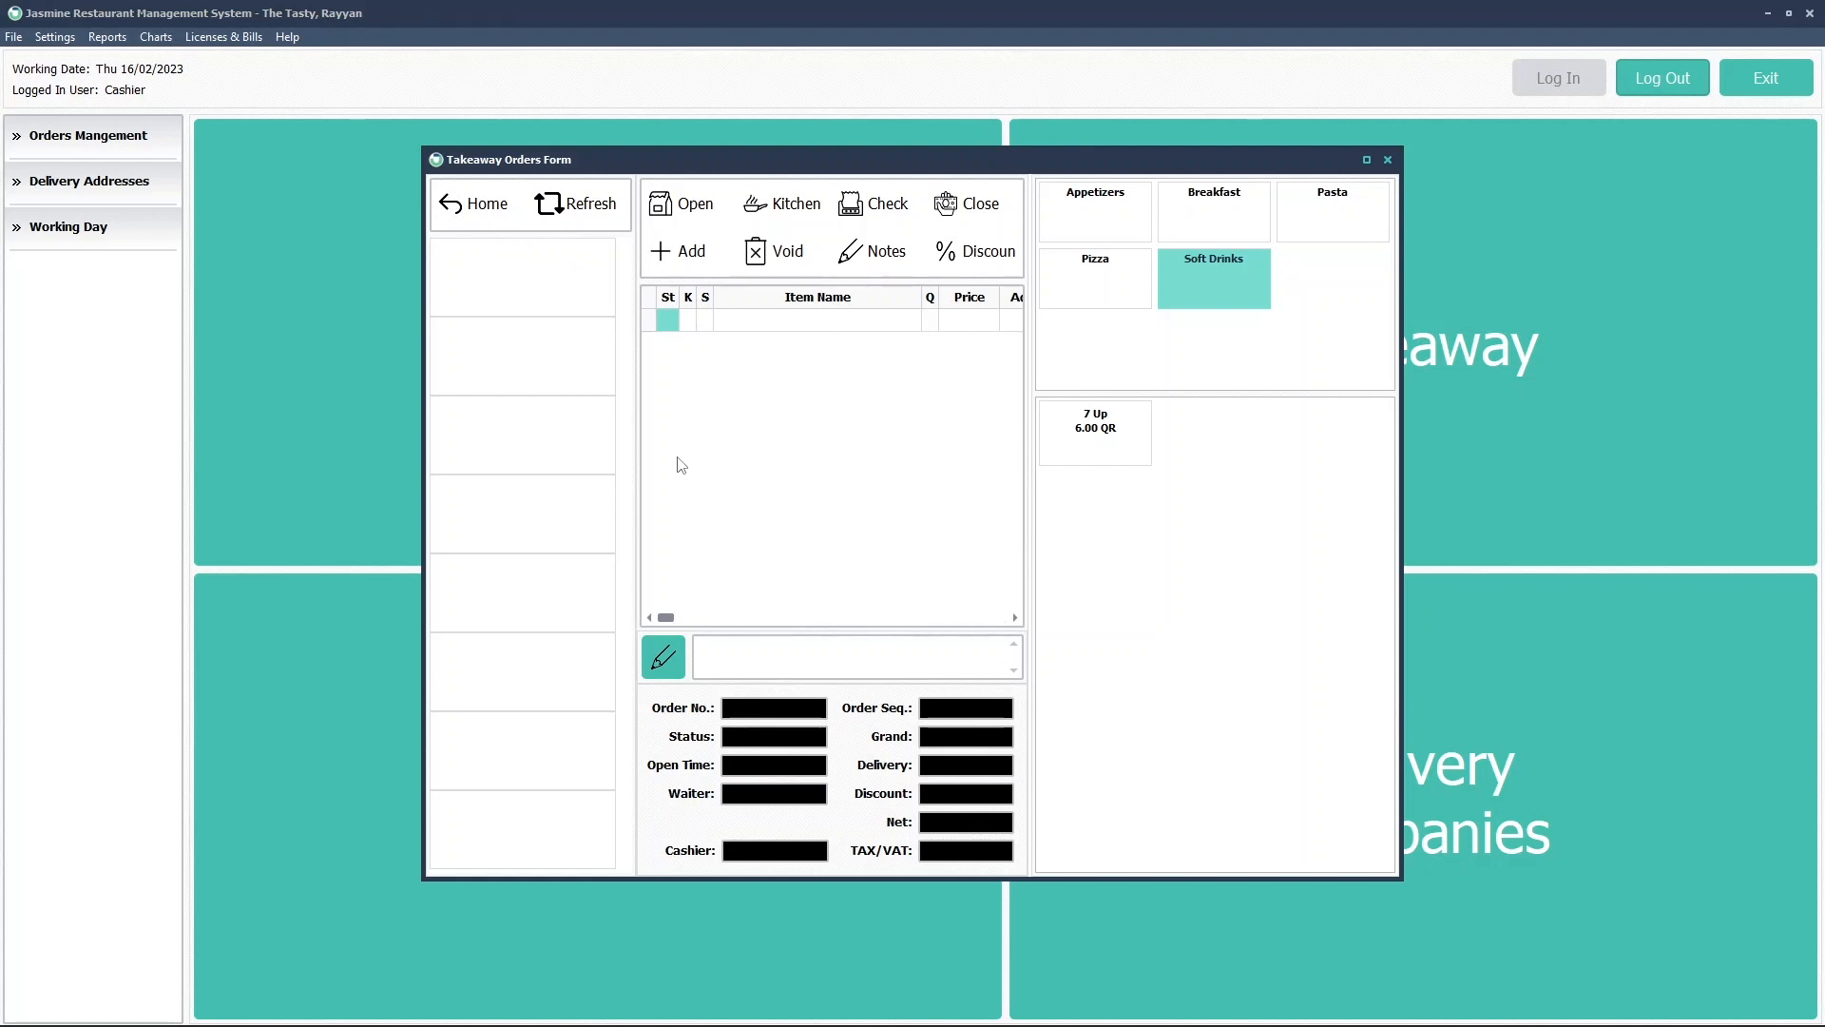
# Try Re-Open Order under Orders Management as Cashier, get 'No Privilege!', then log out
pyautogui.click(487, 214)
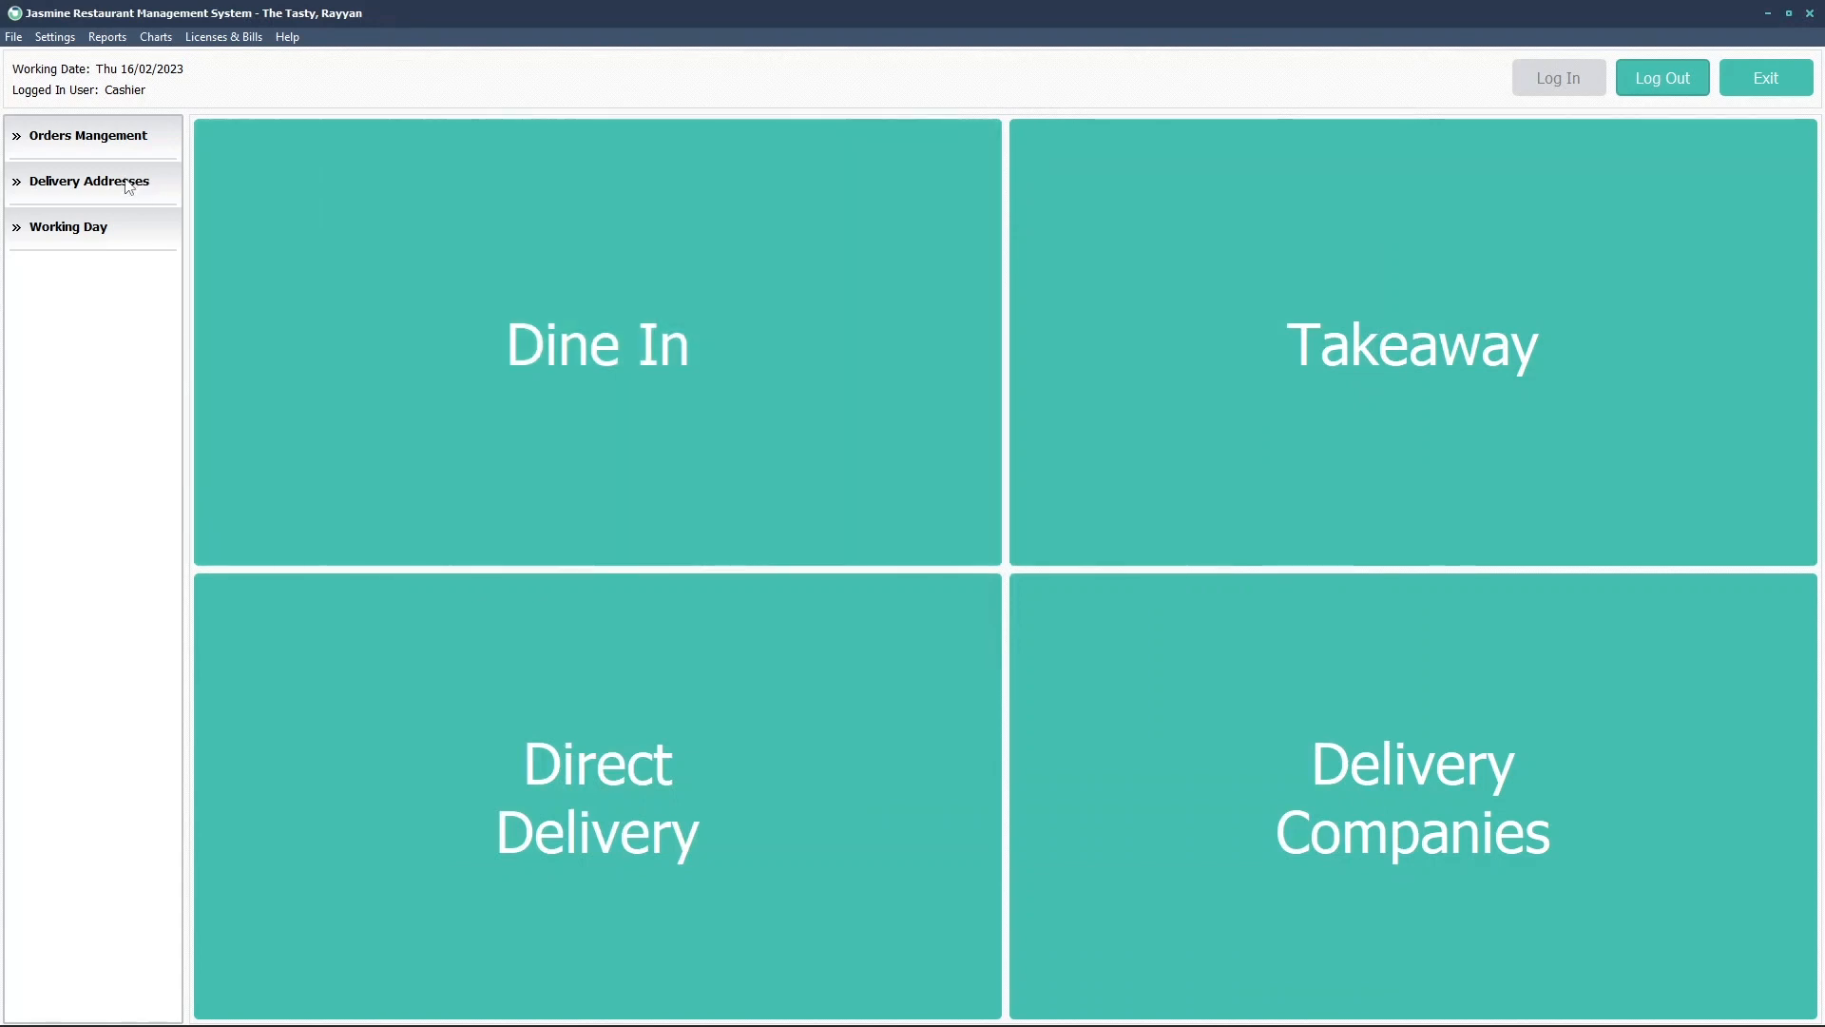
pyautogui.click(86, 141)
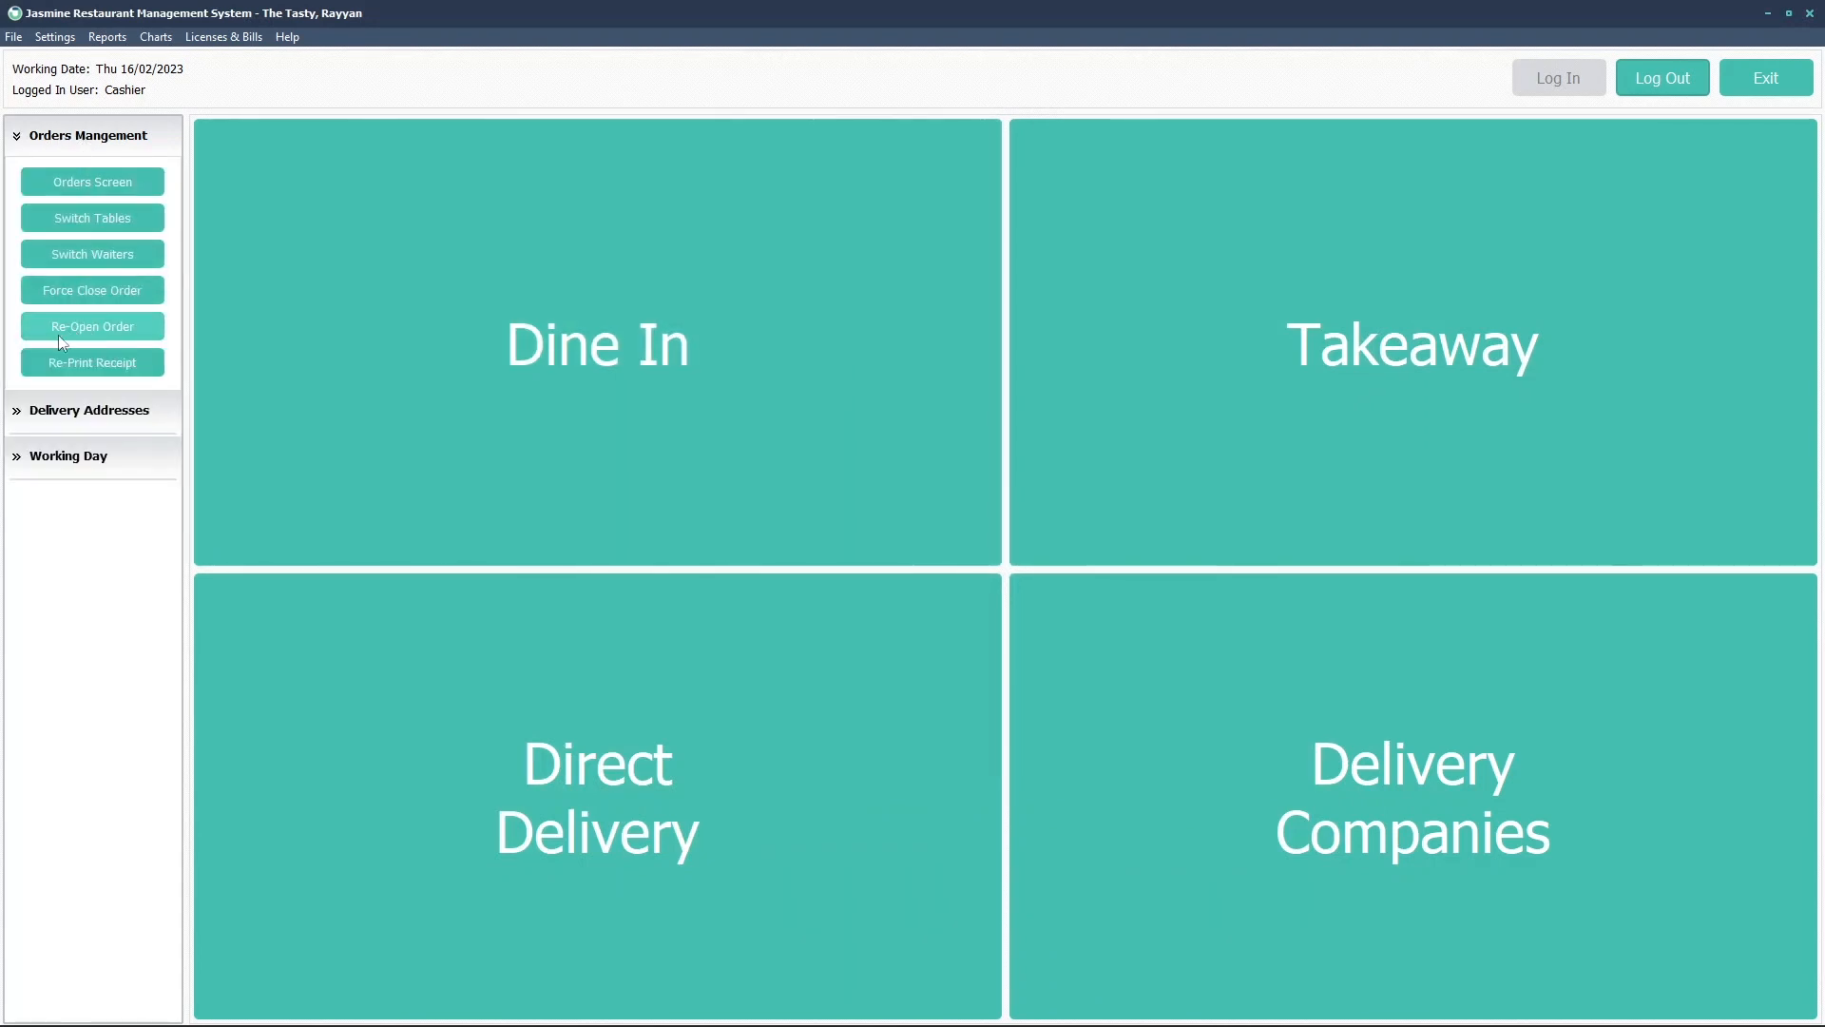
pyautogui.click(137, 332)
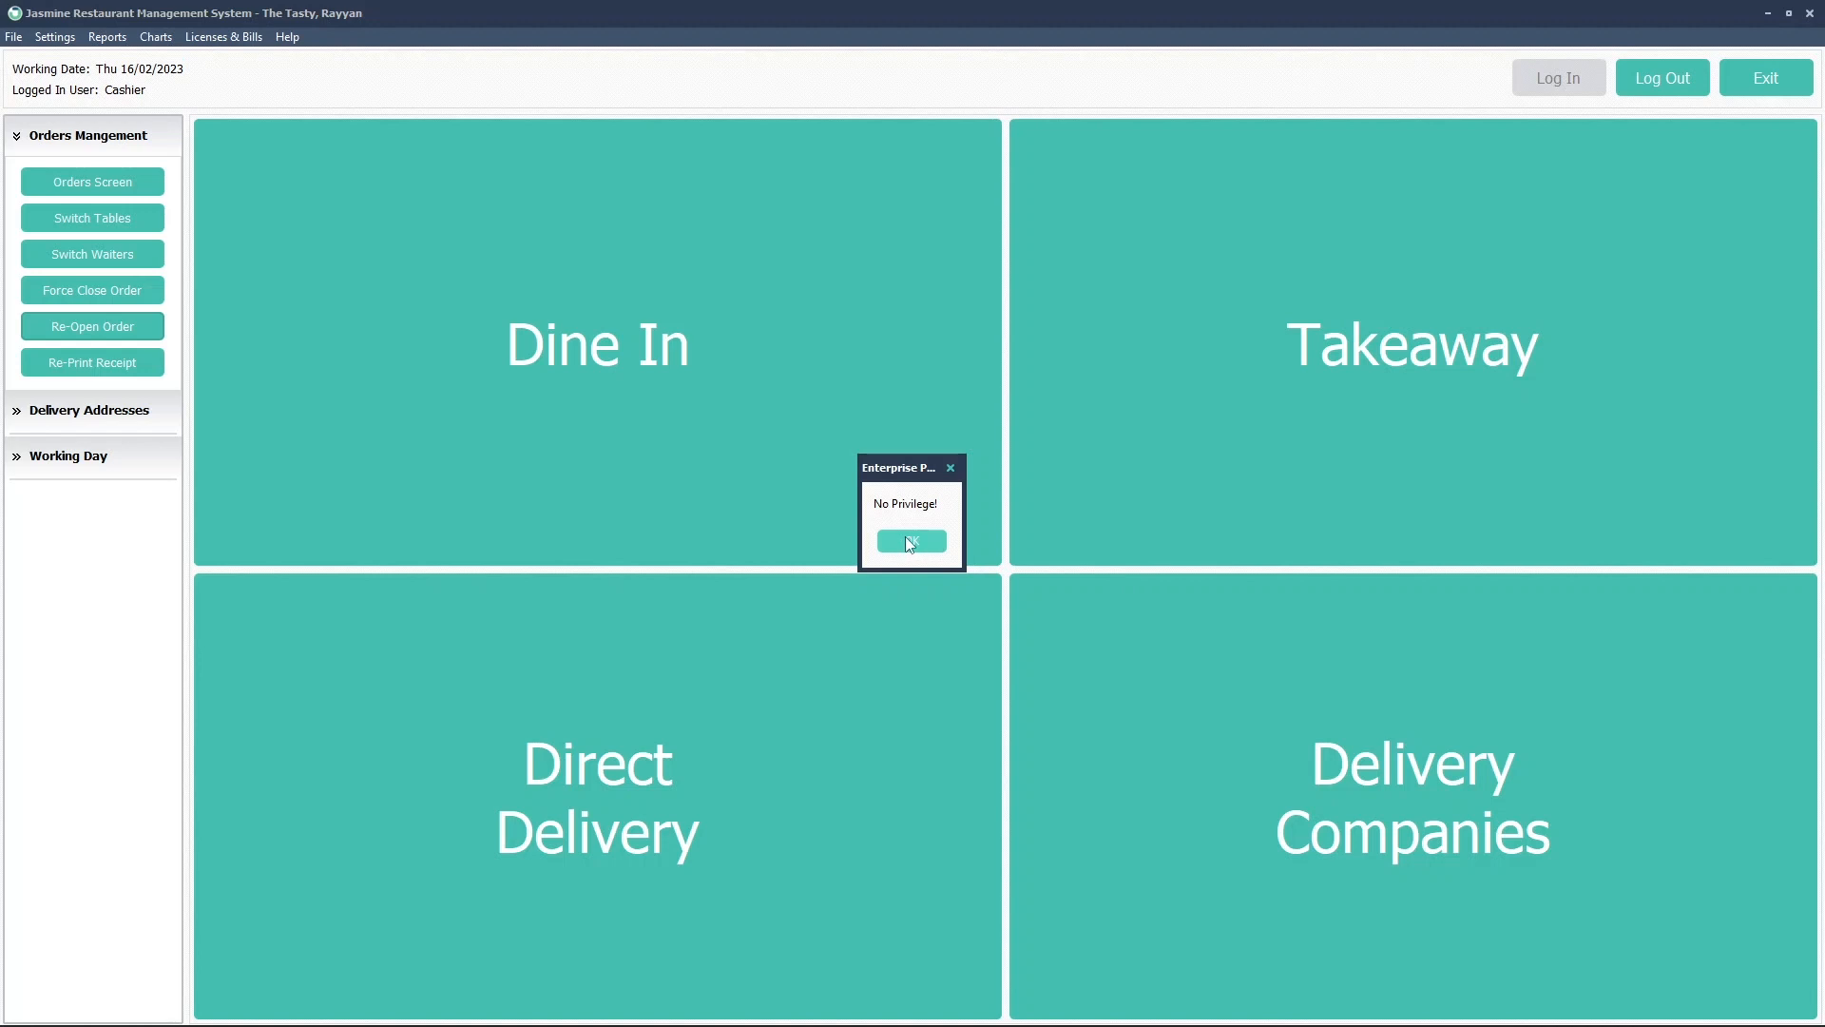
pyautogui.click(932, 542)
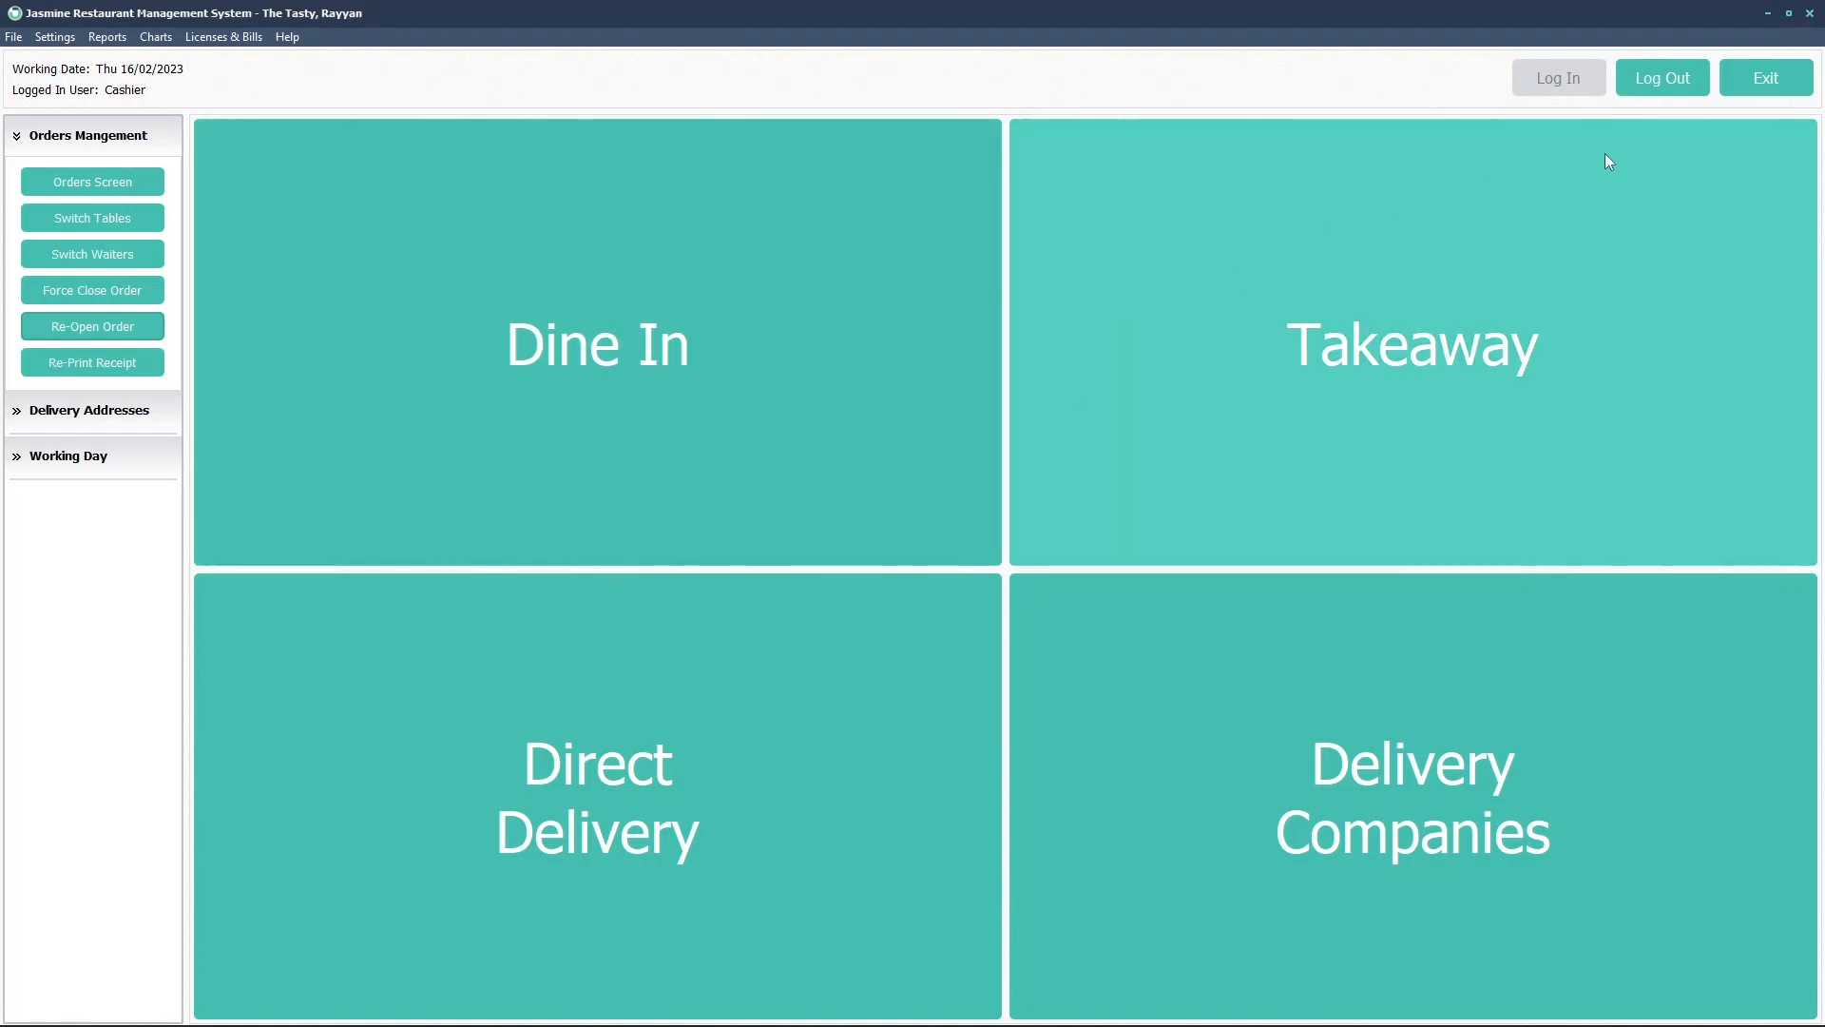
pyautogui.click(1656, 88)
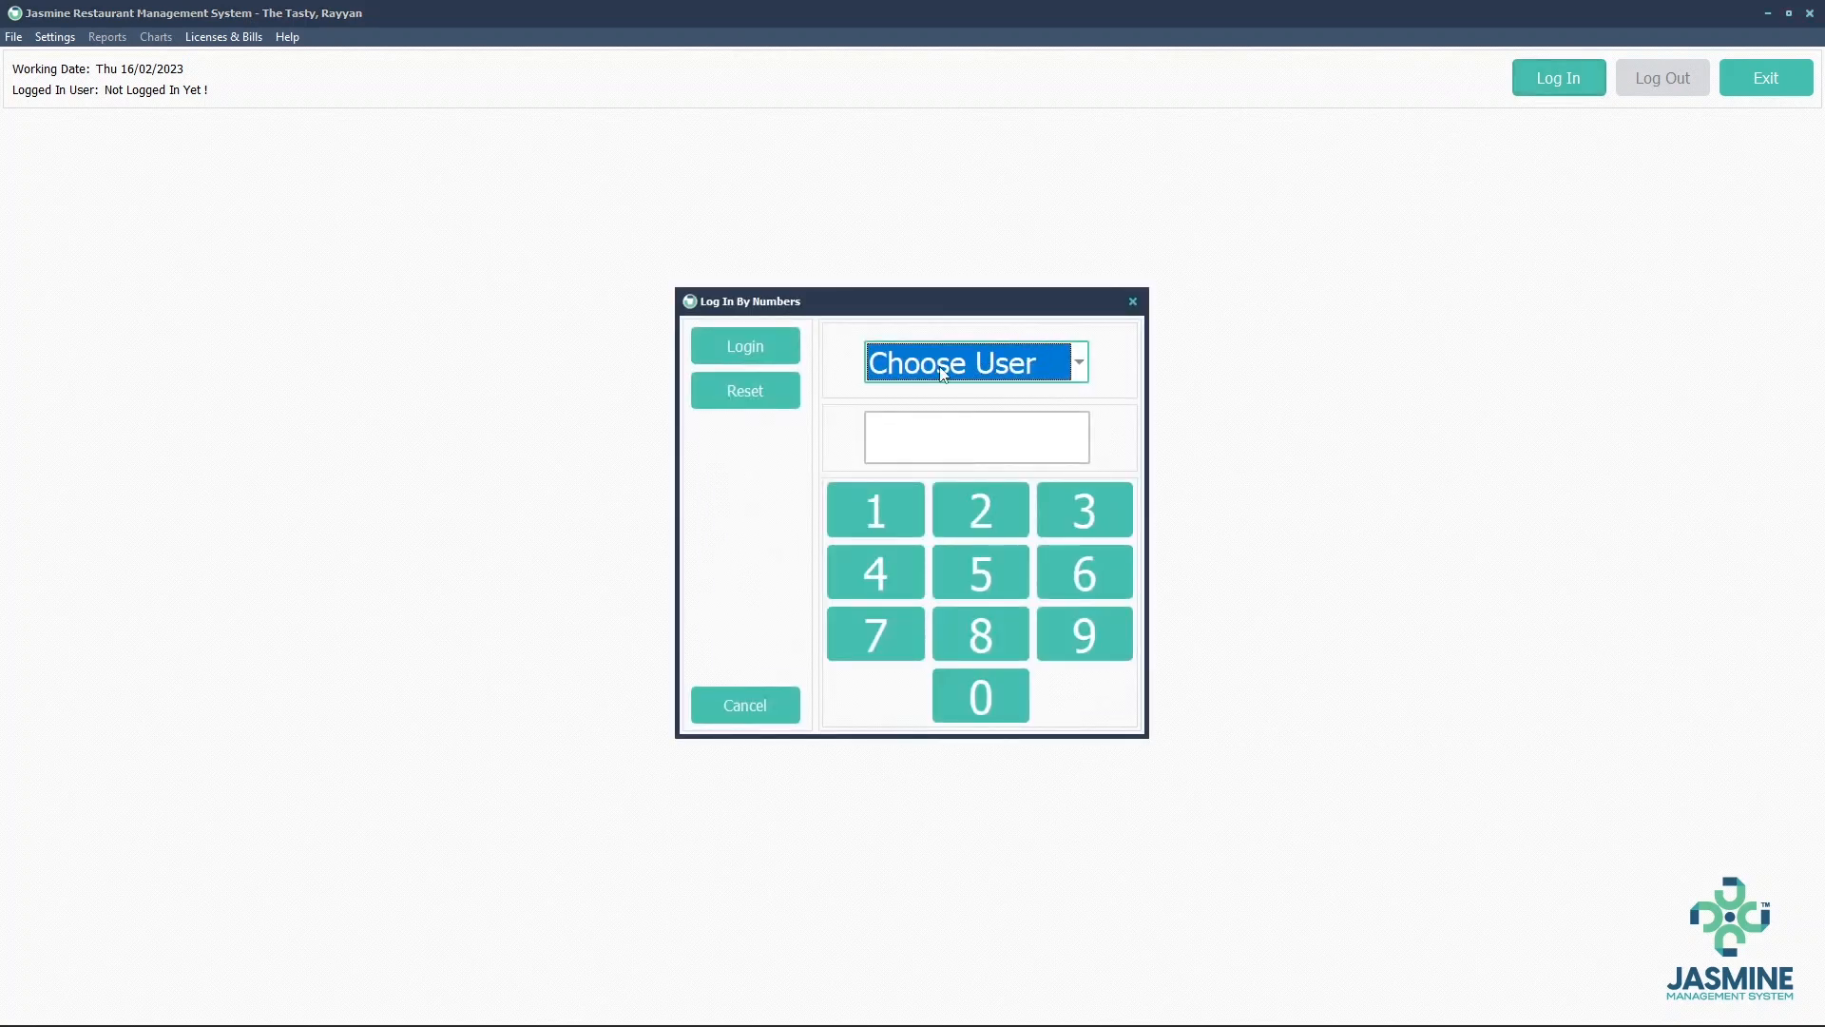
# Log in as the Supervisor user, entering its PIN
pyautogui.click(943, 373)
pyautogui.click(933, 515)
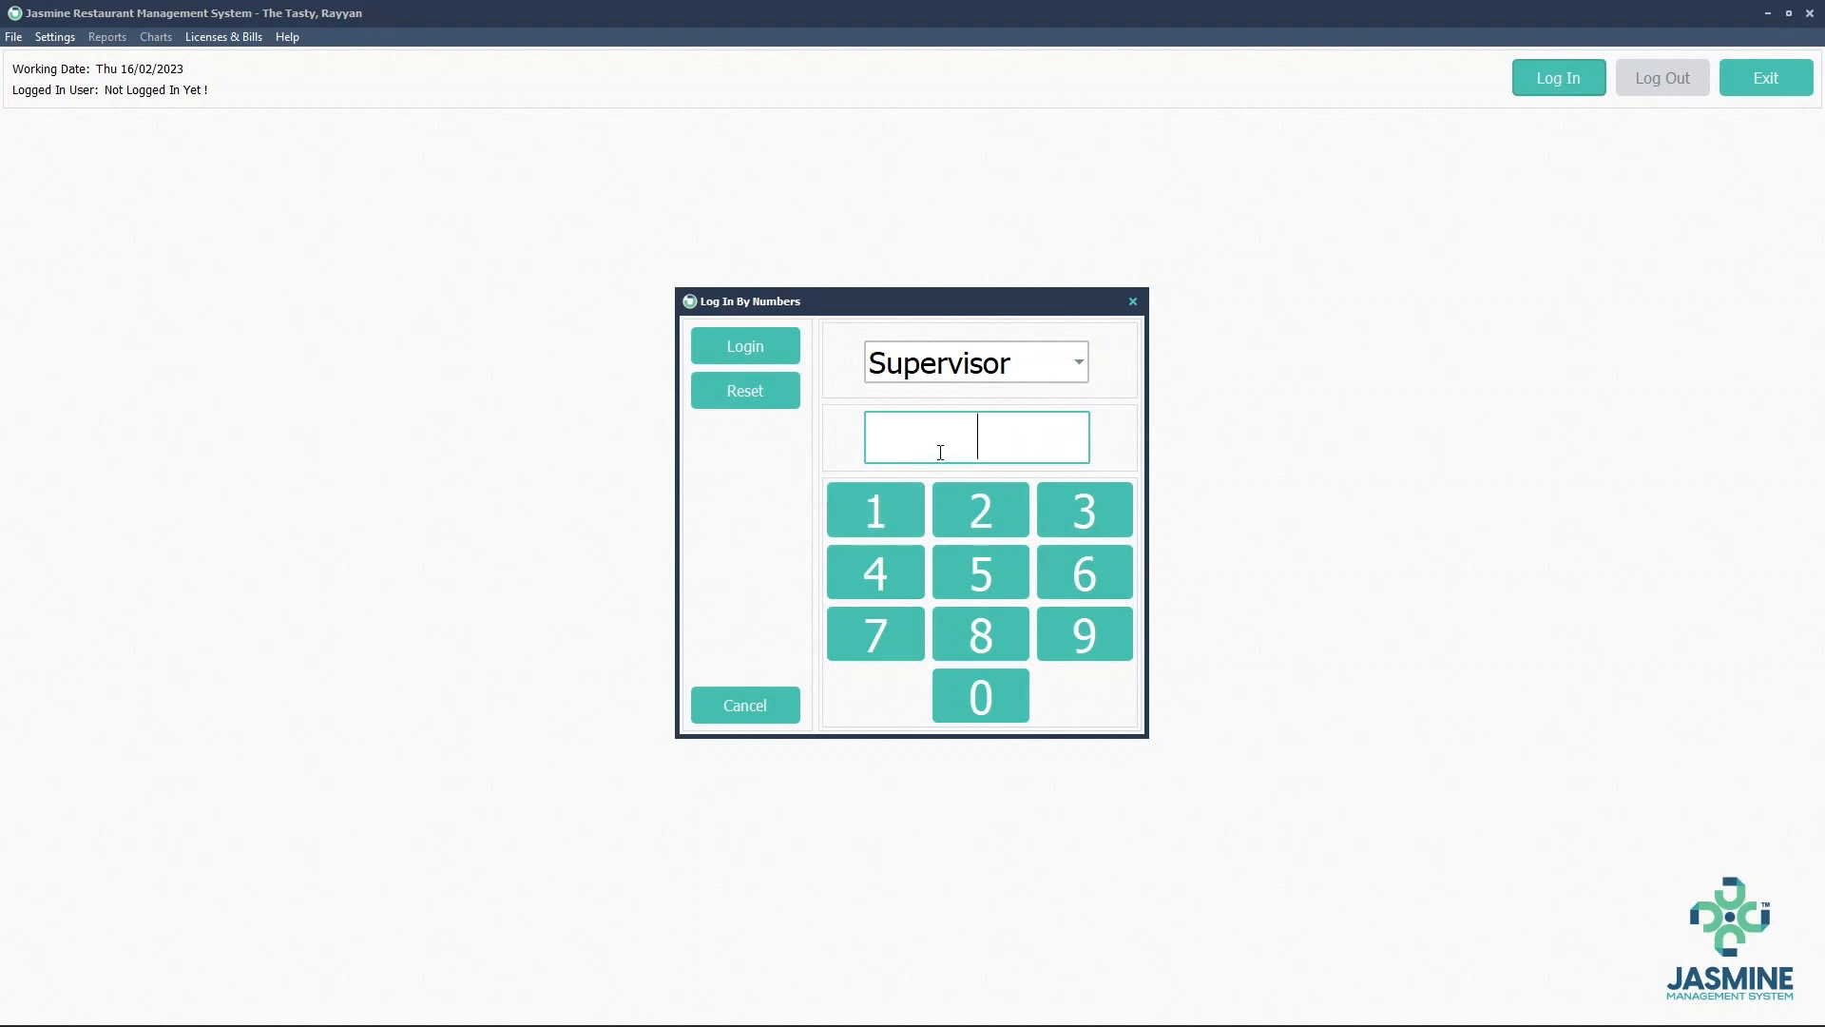
pyautogui.write('1234')
pyautogui.click(766, 348)
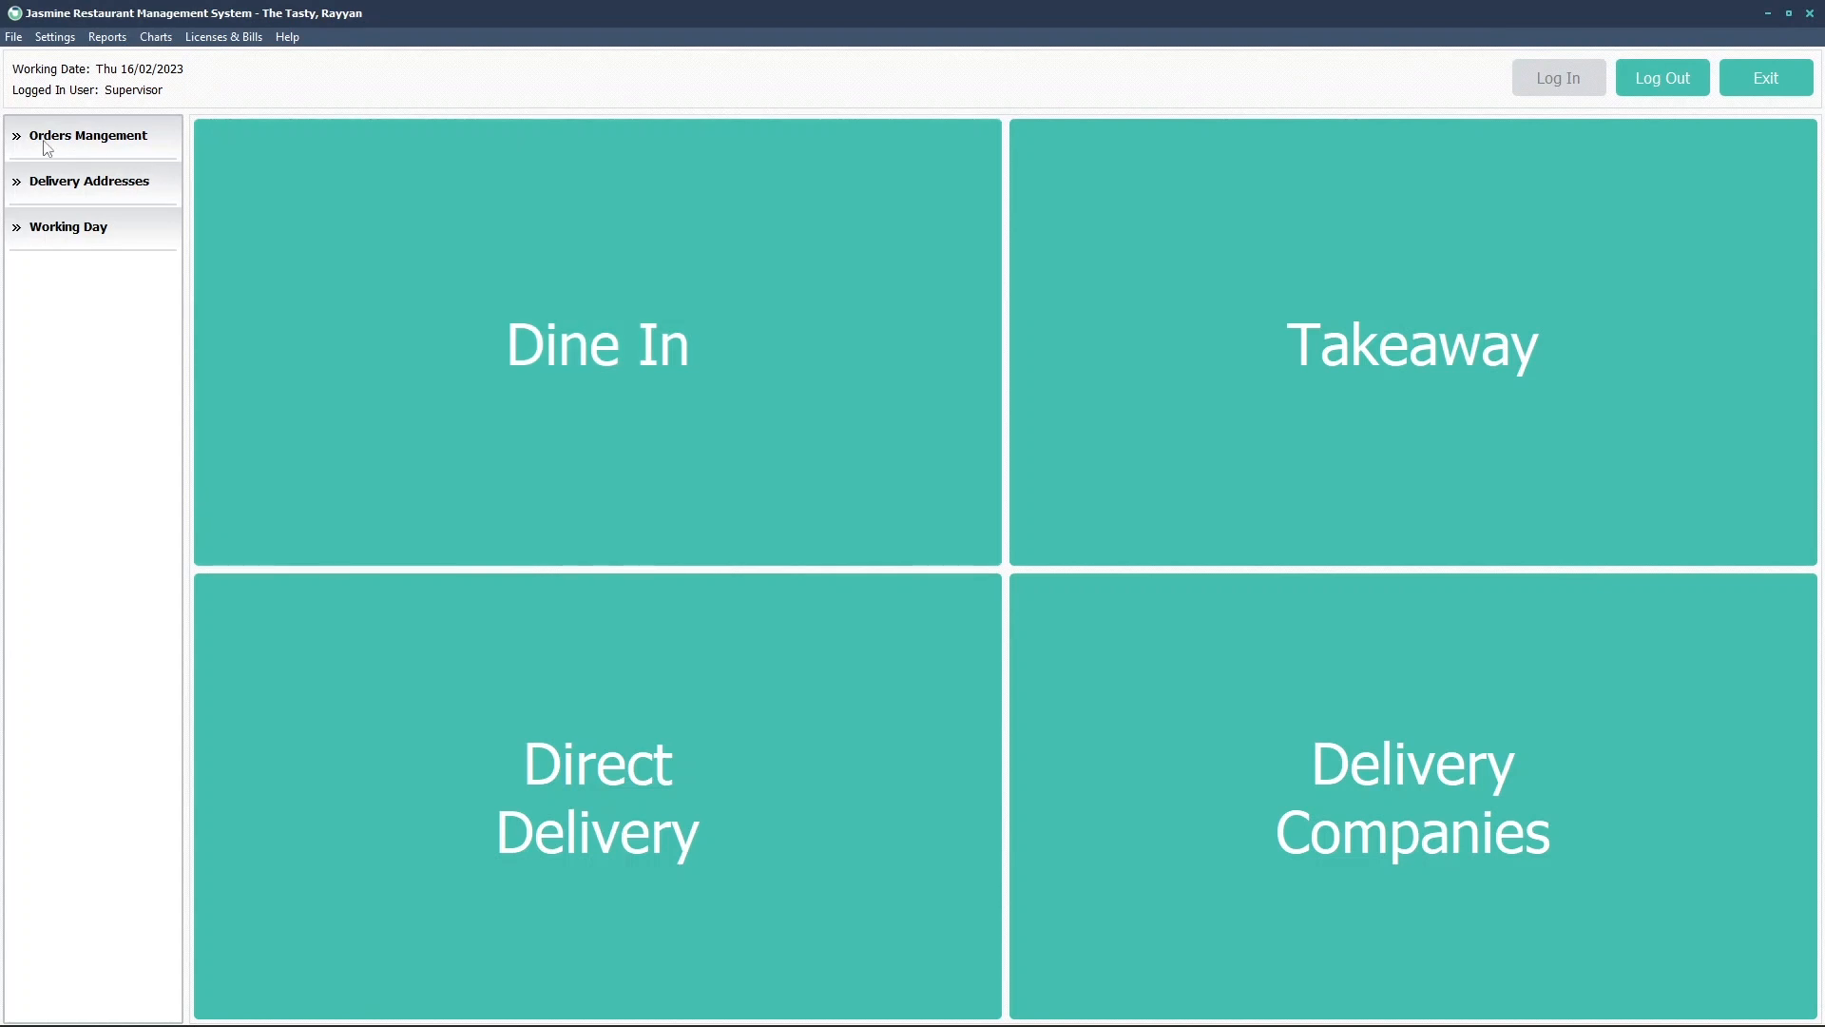
# Open Re-Open Order under Orders Management, review the closed orders, and start reopening Guest order 104
pyautogui.click(95, 143)
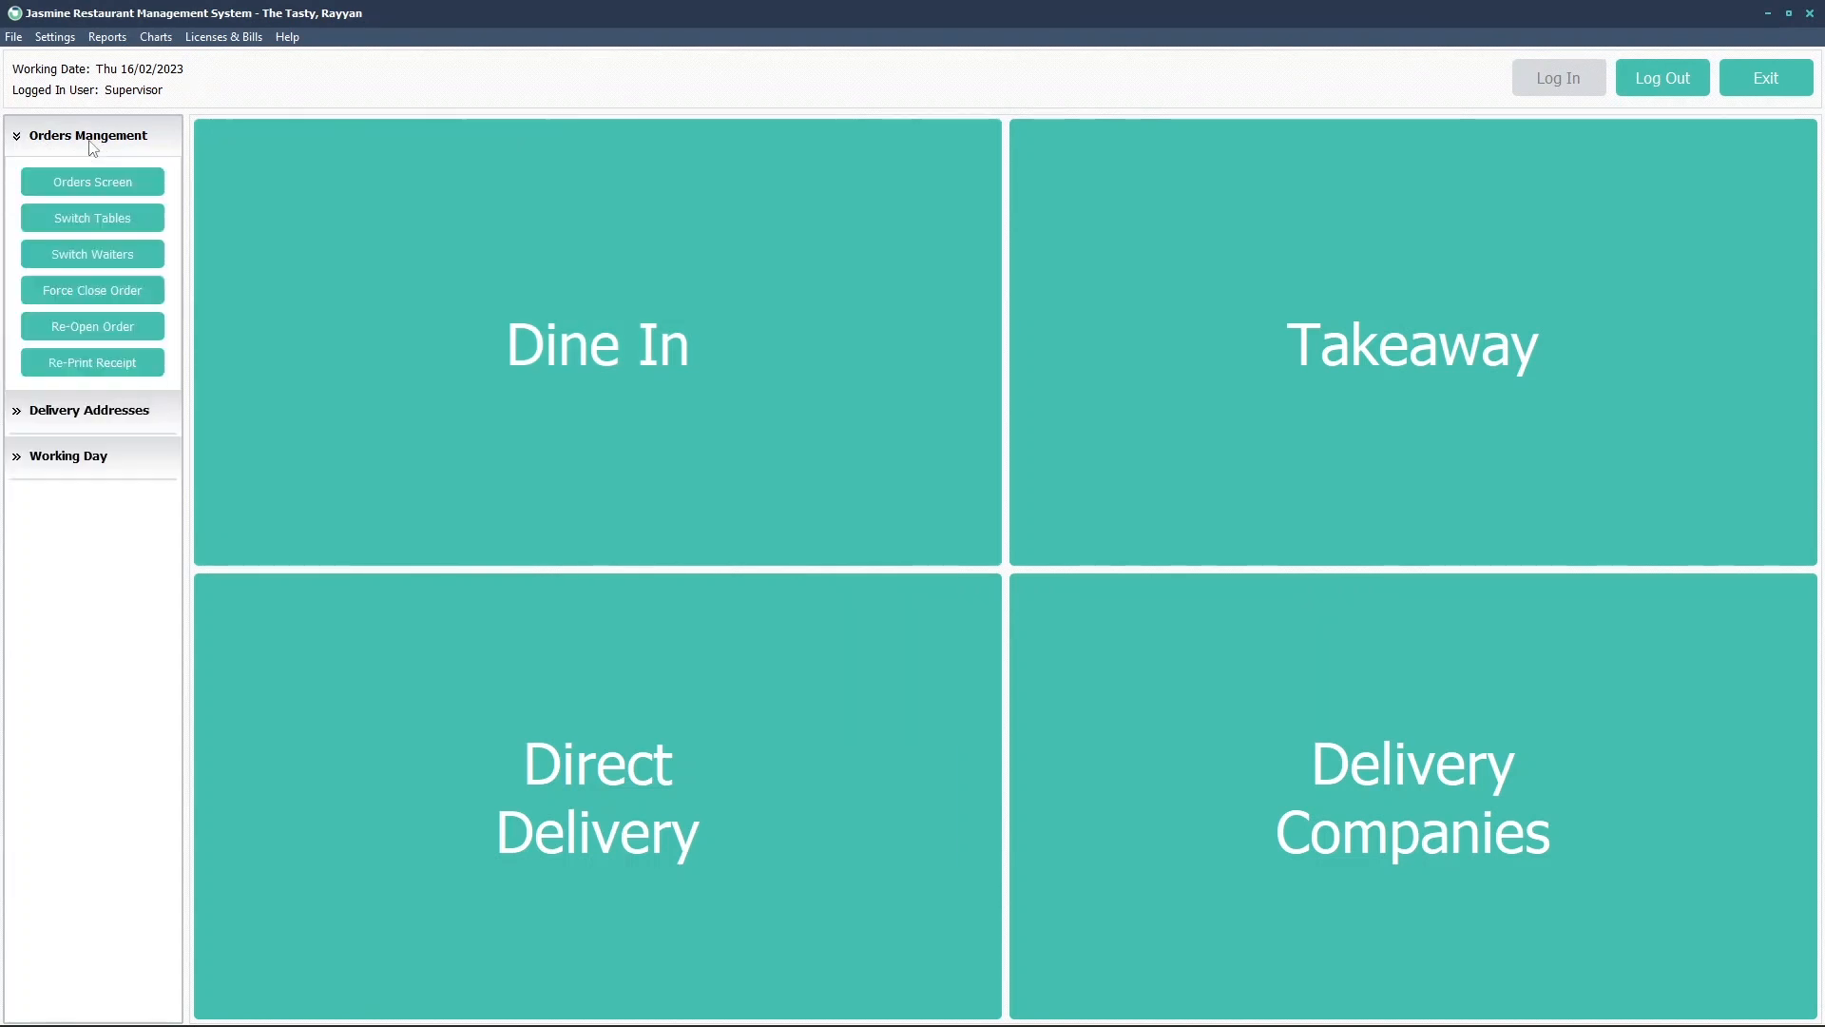
pyautogui.click(95, 333)
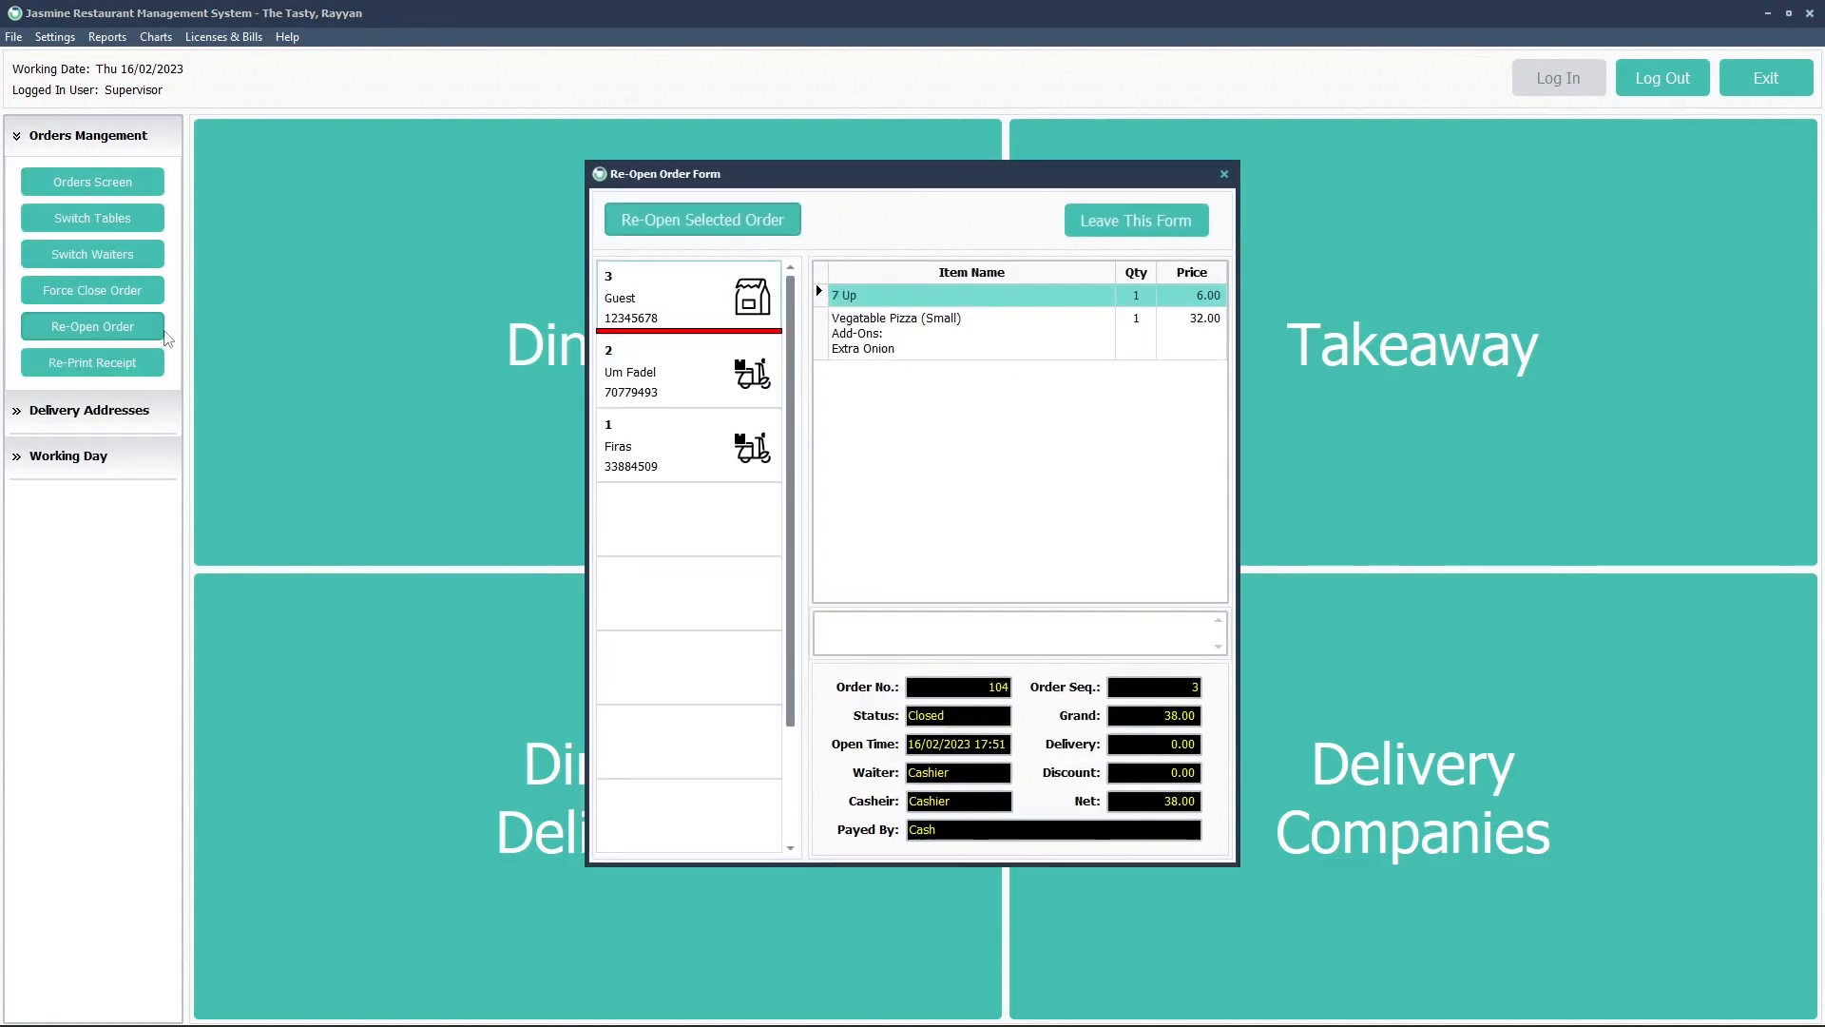
pyautogui.click(695, 367)
pyautogui.click(694, 439)
pyautogui.click(701, 376)
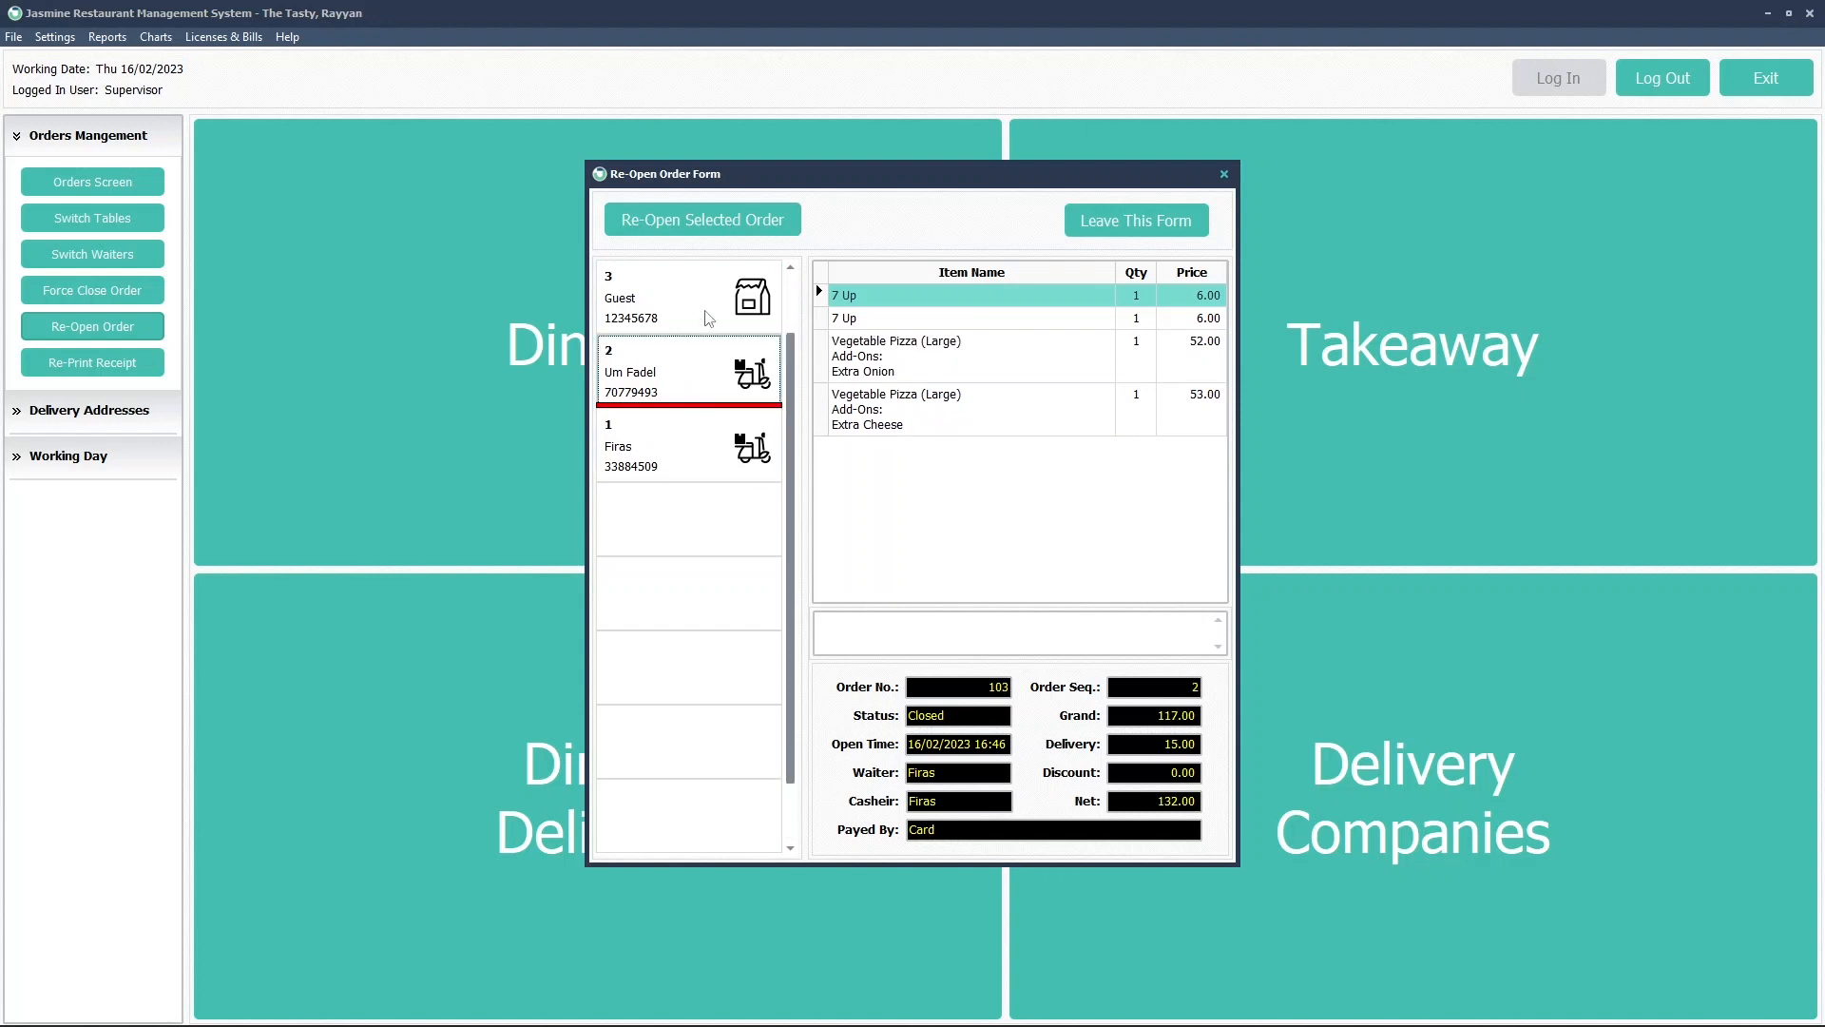
pyautogui.click(710, 316)
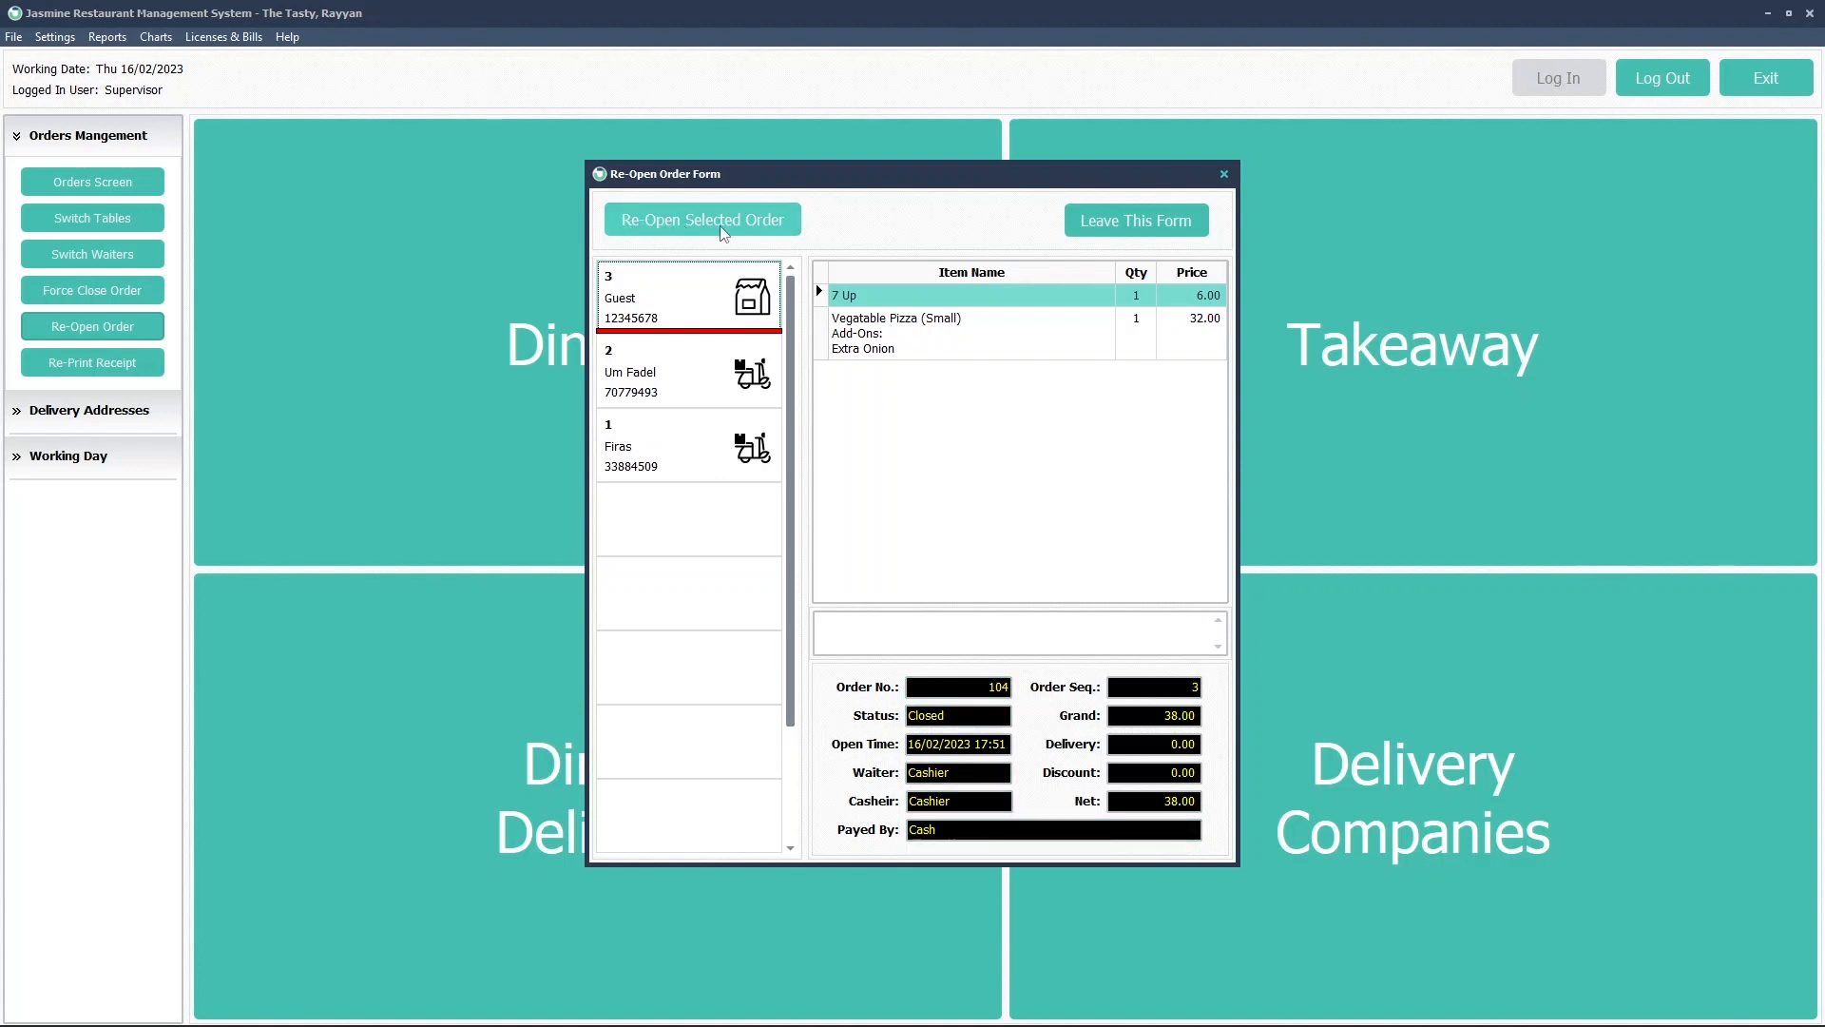
pyautogui.click(672, 228)
# Authorize the reopen as Supervisor with reason 'To change the payment method from cash to card'
pyautogui.click(945, 441)
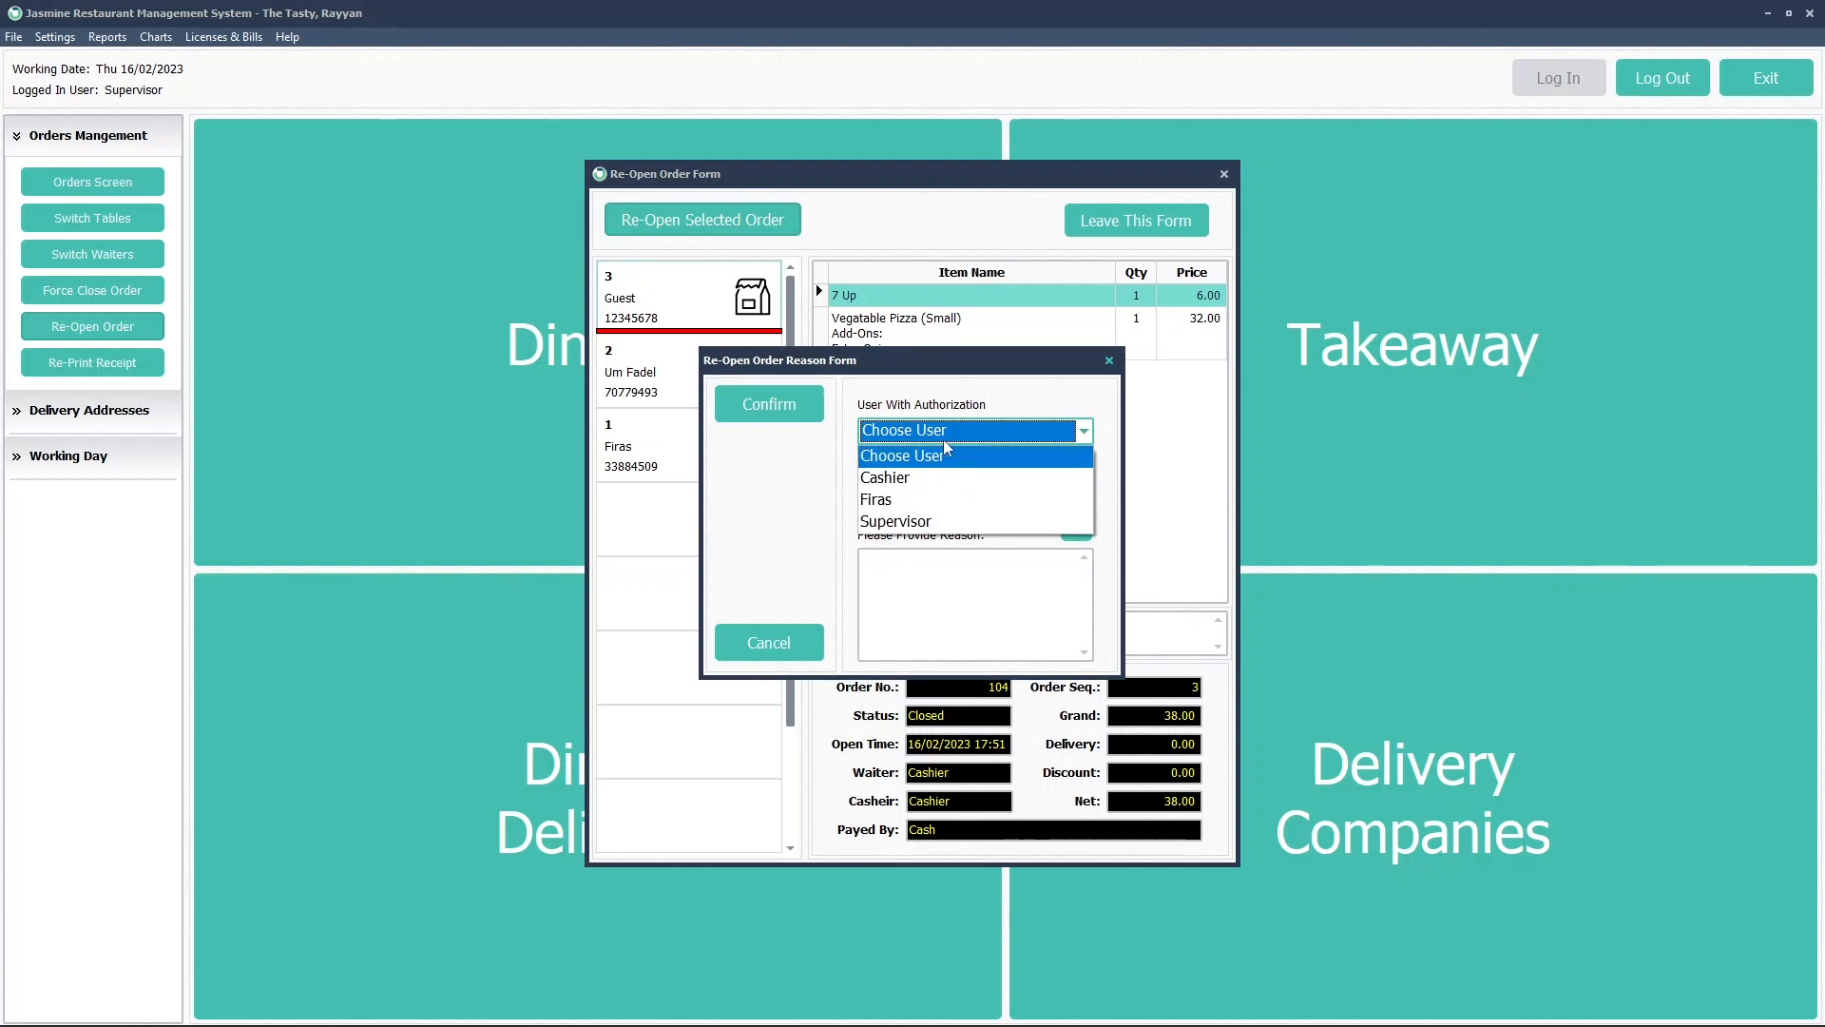
pyautogui.click(914, 522)
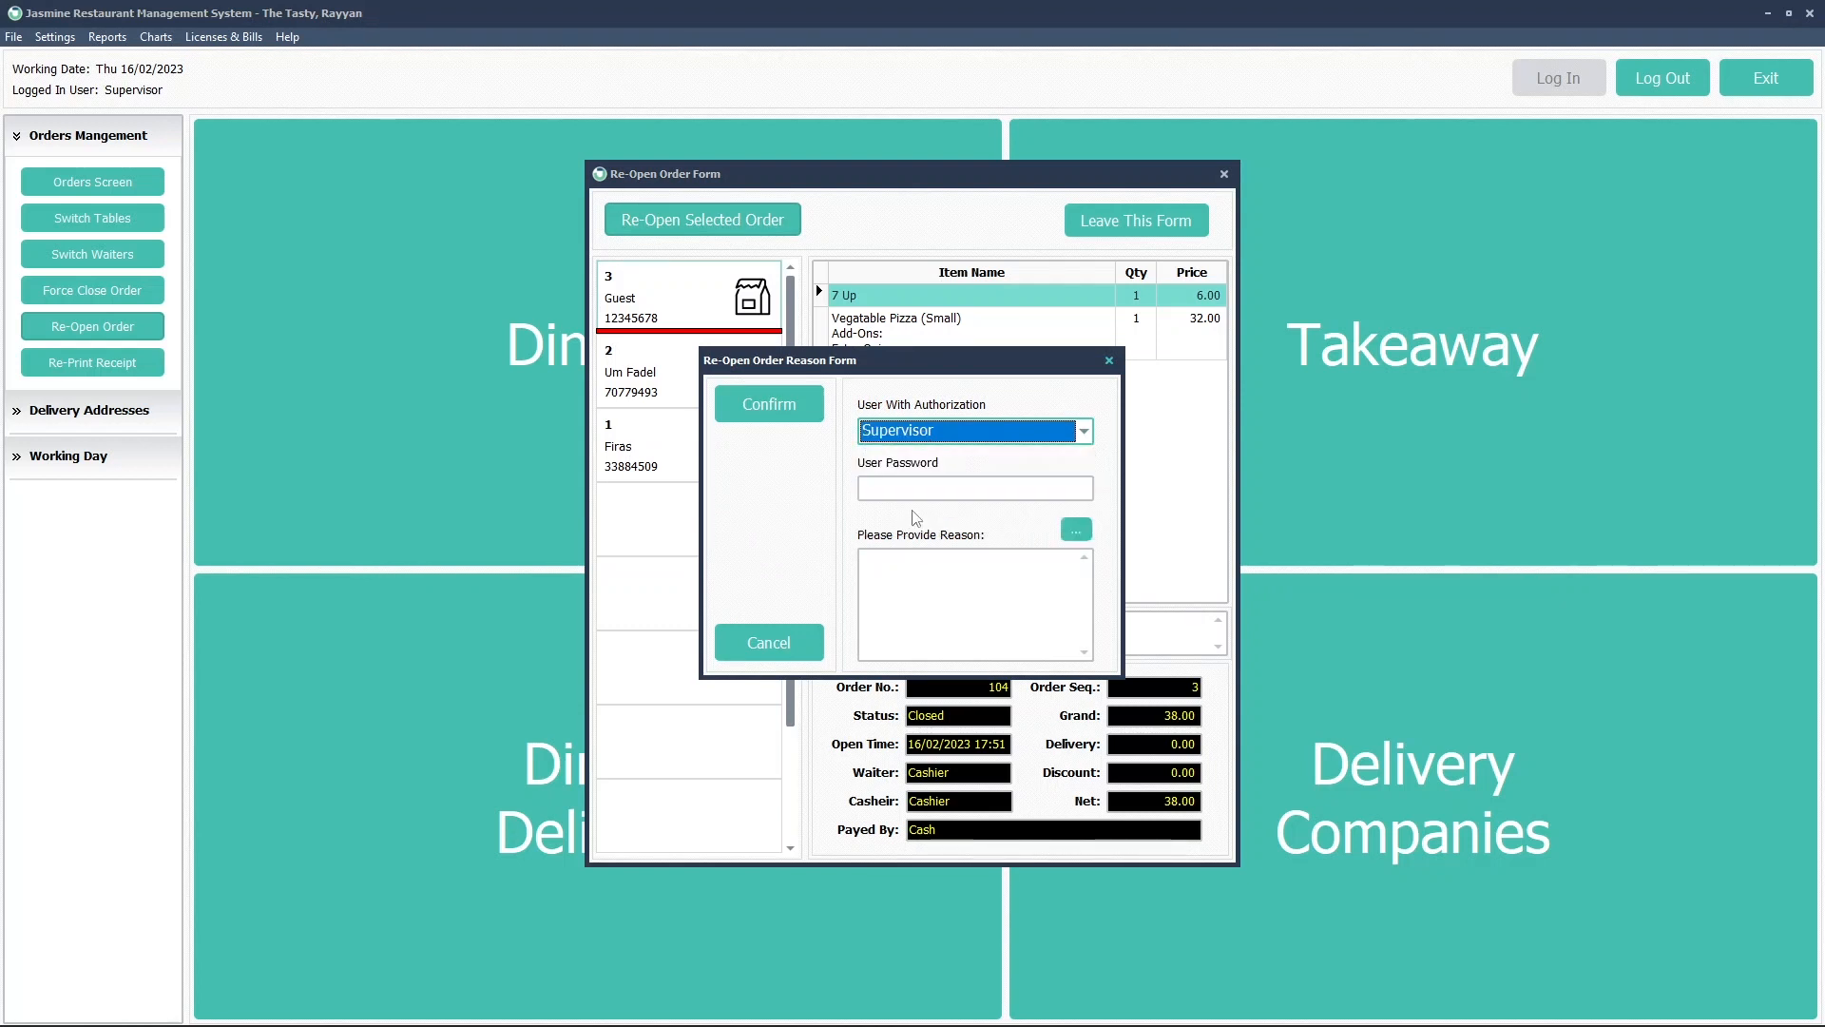
pyautogui.click(918, 491)
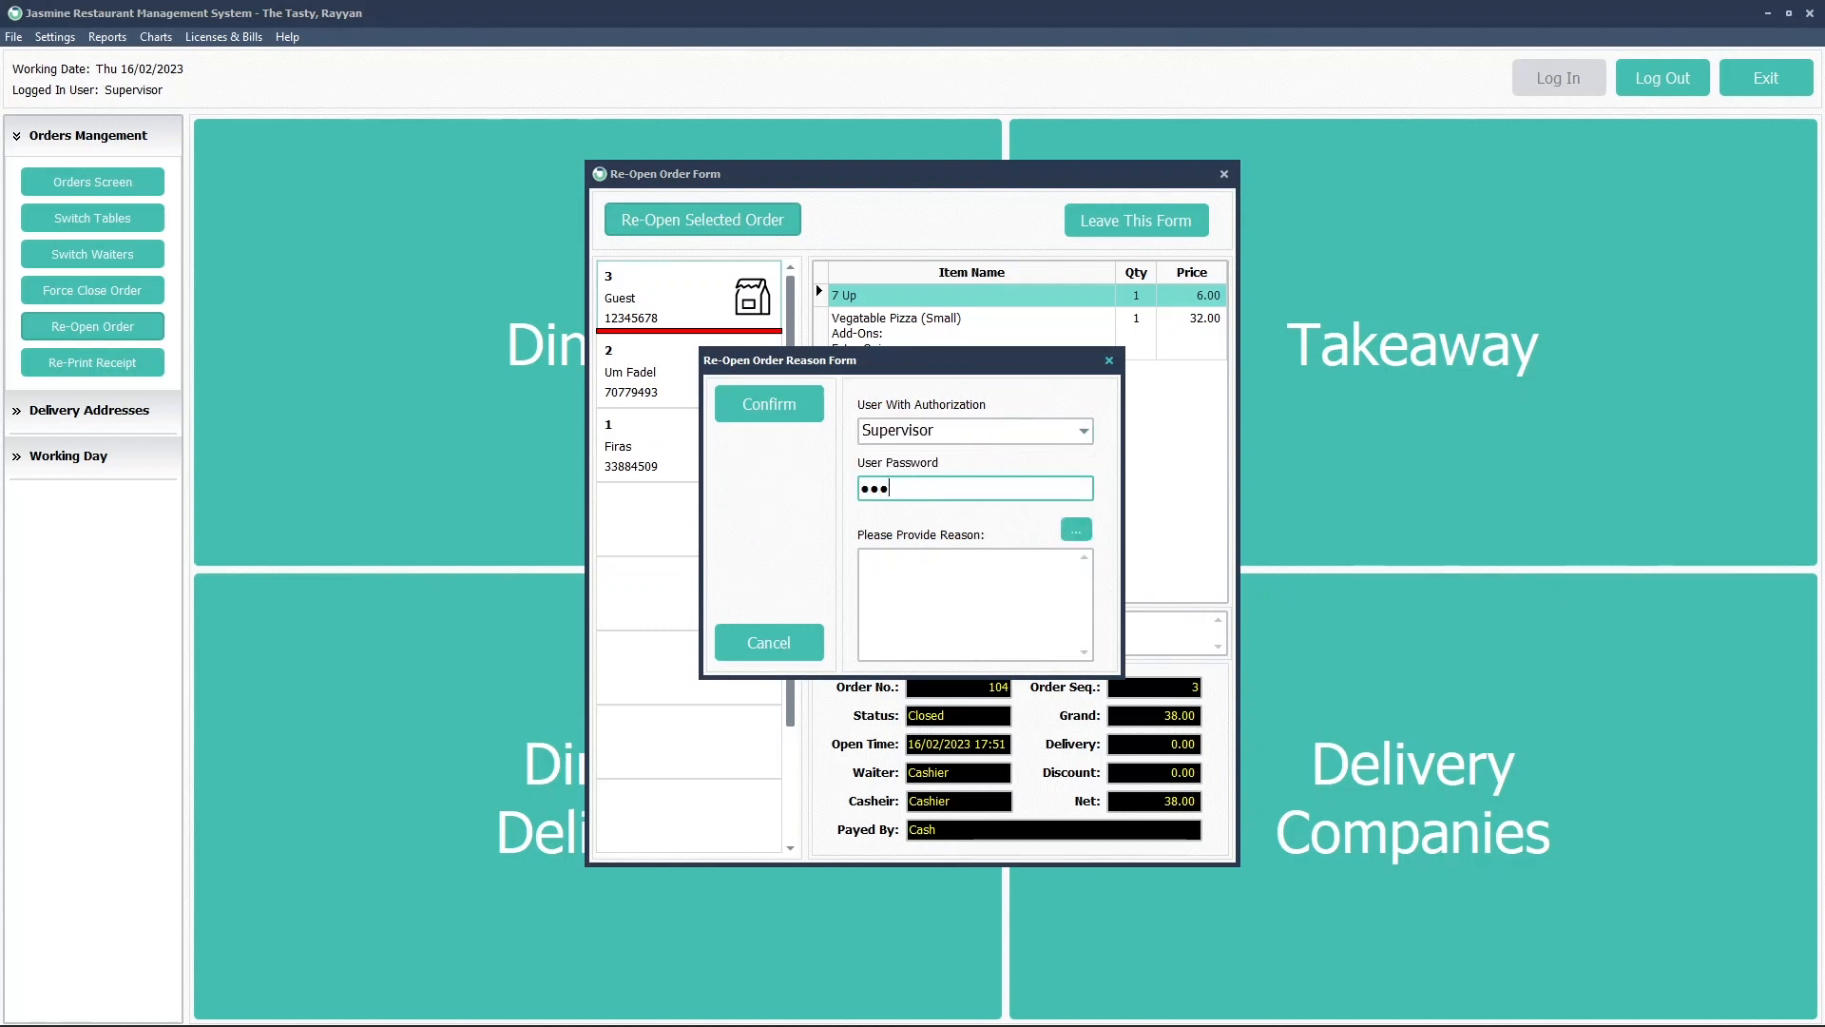
pyautogui.click(945, 577)
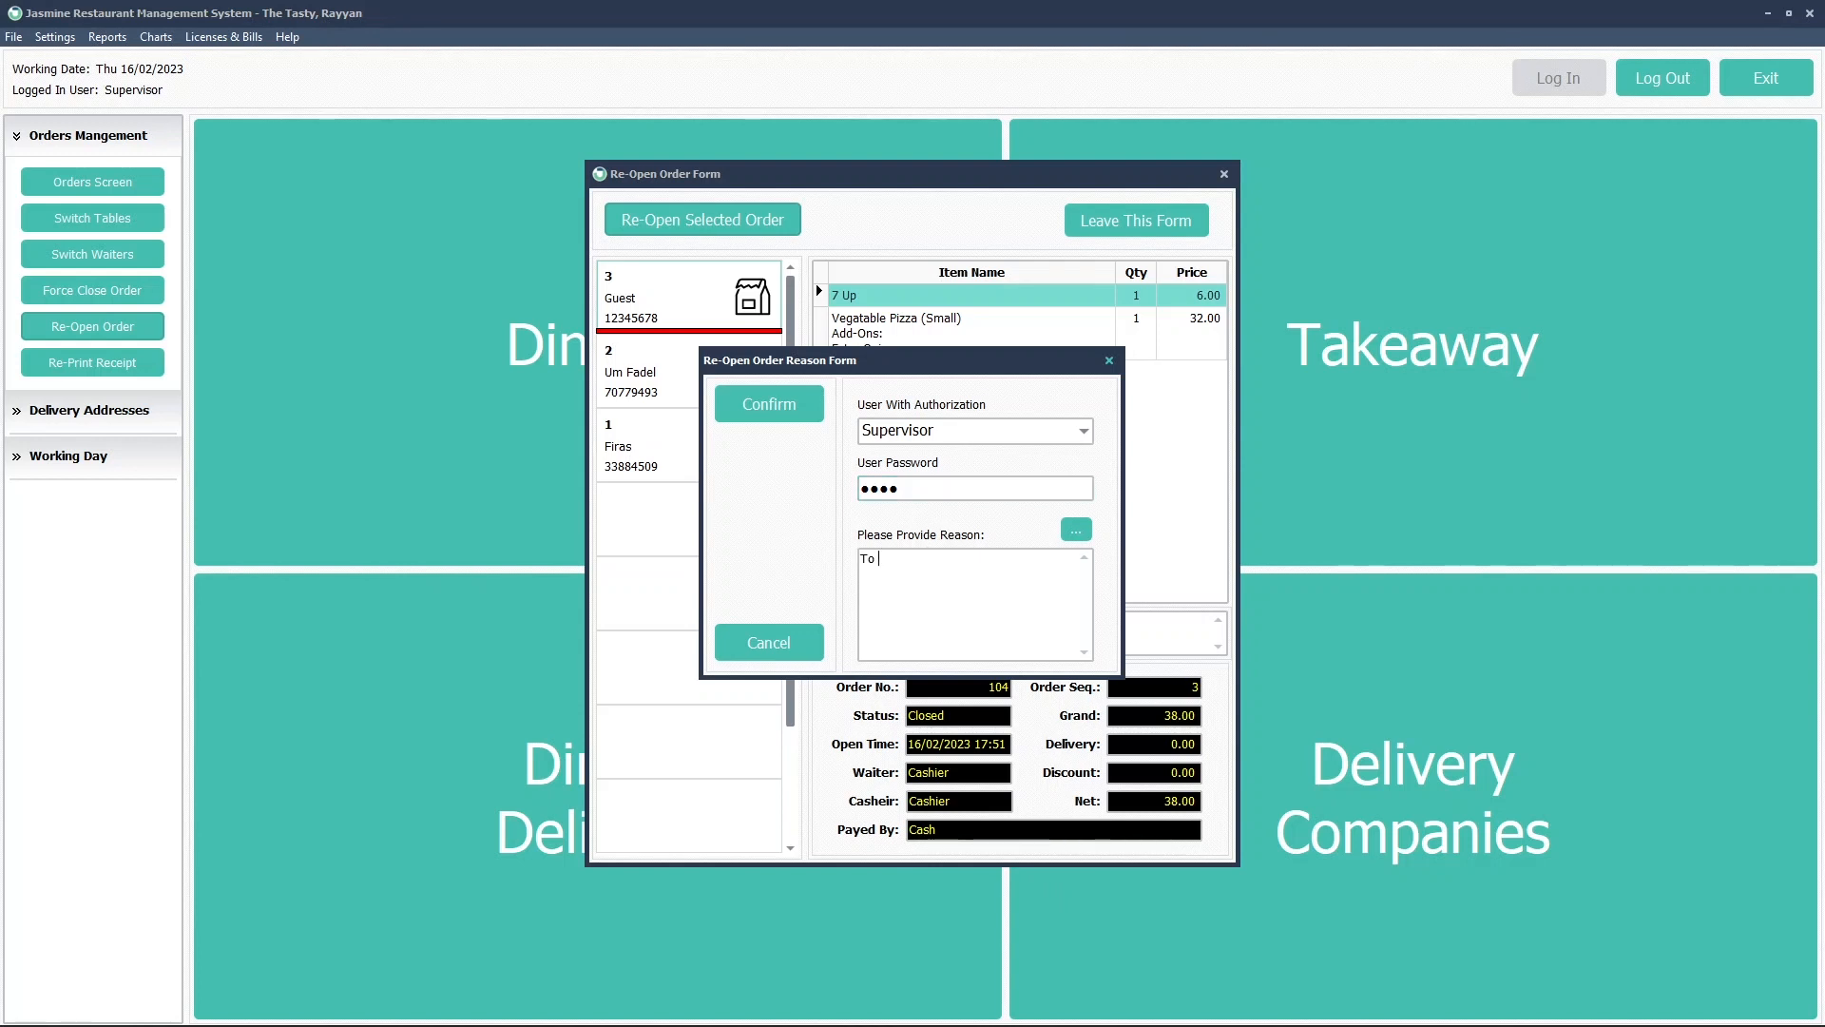
pyautogui.write('To change the payment method from cash to card')
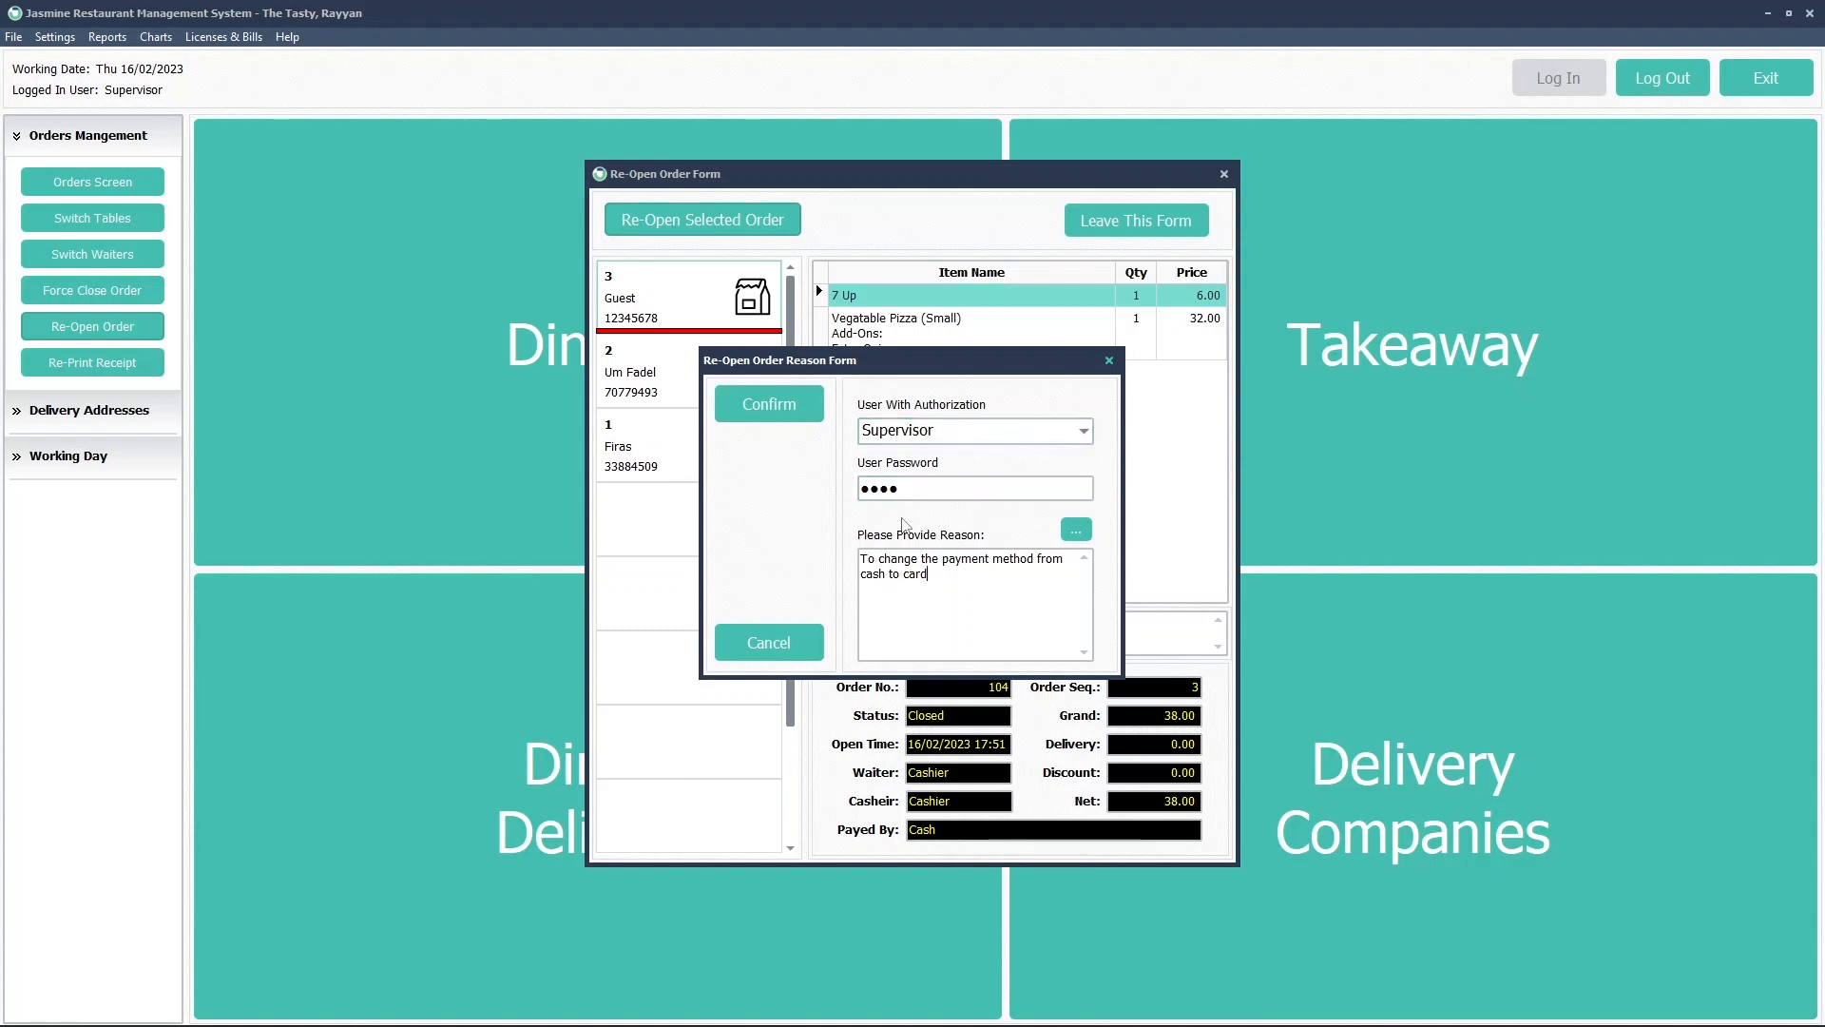
pyautogui.click(805, 416)
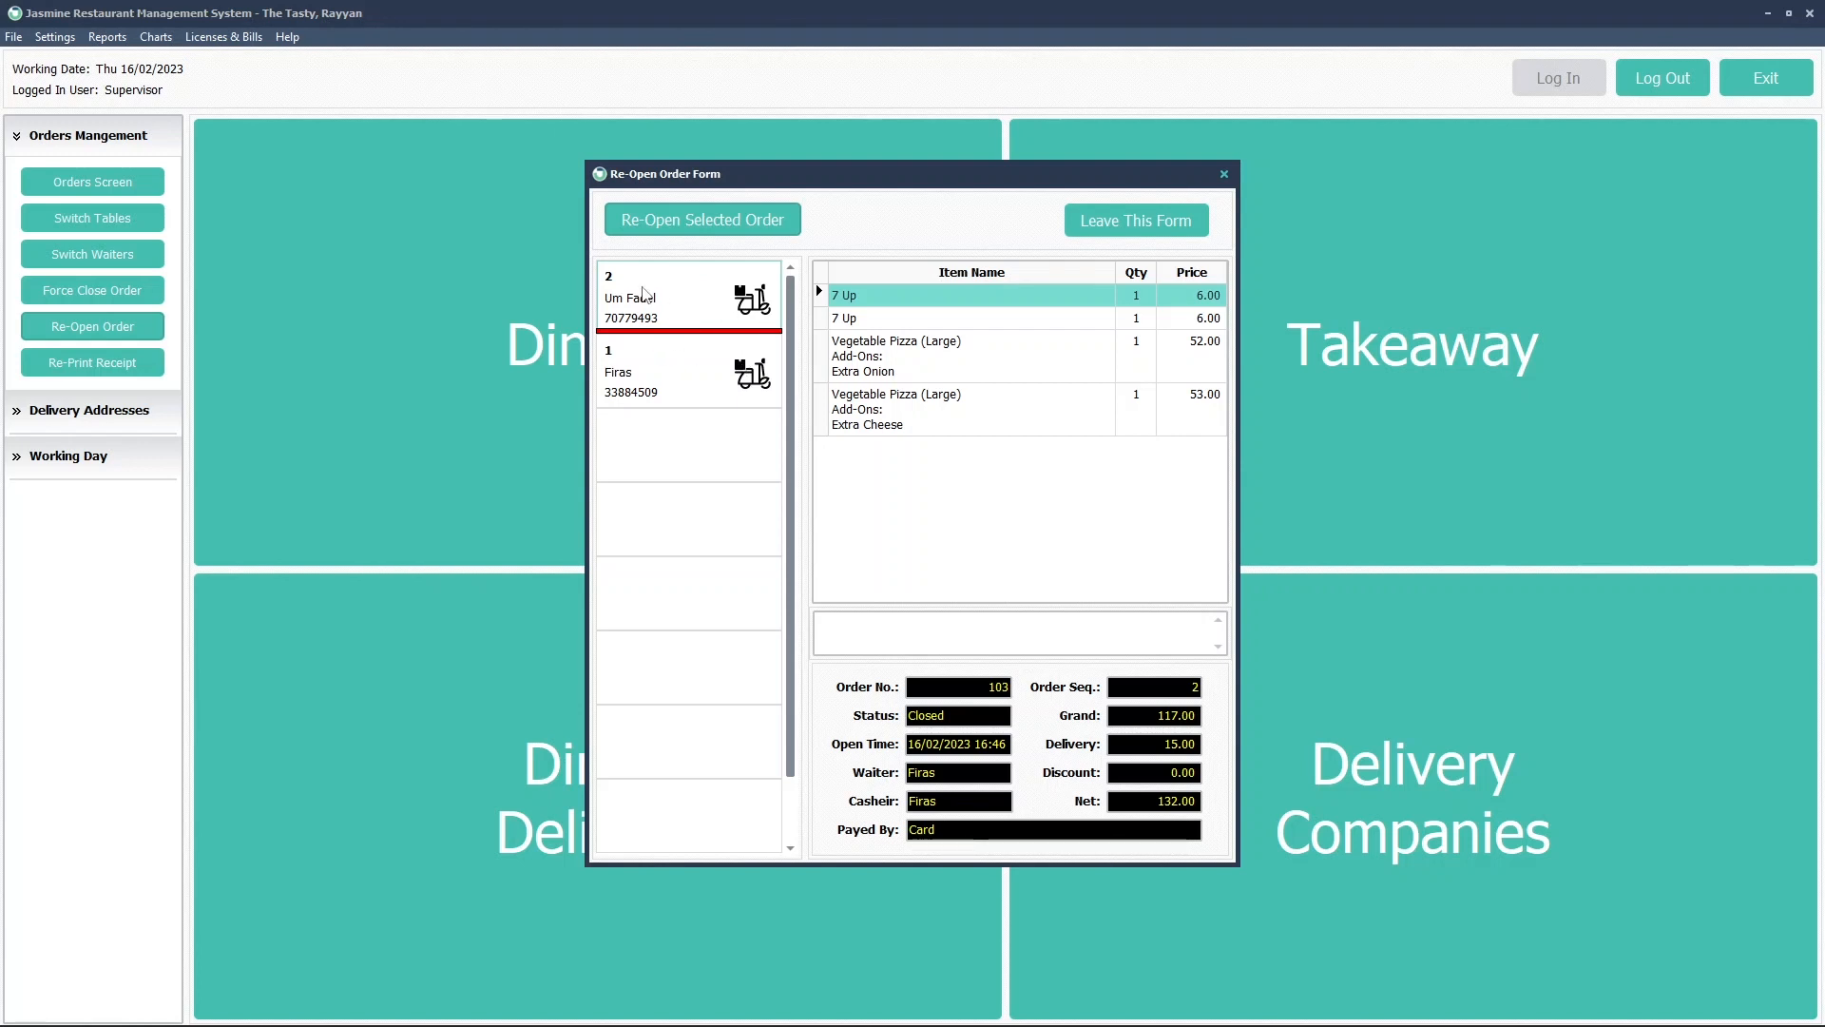
# Go back to Takeaway orders and review reopened order 104's Vegatable Pizza and 7 Up lines
pyautogui.click(1149, 222)
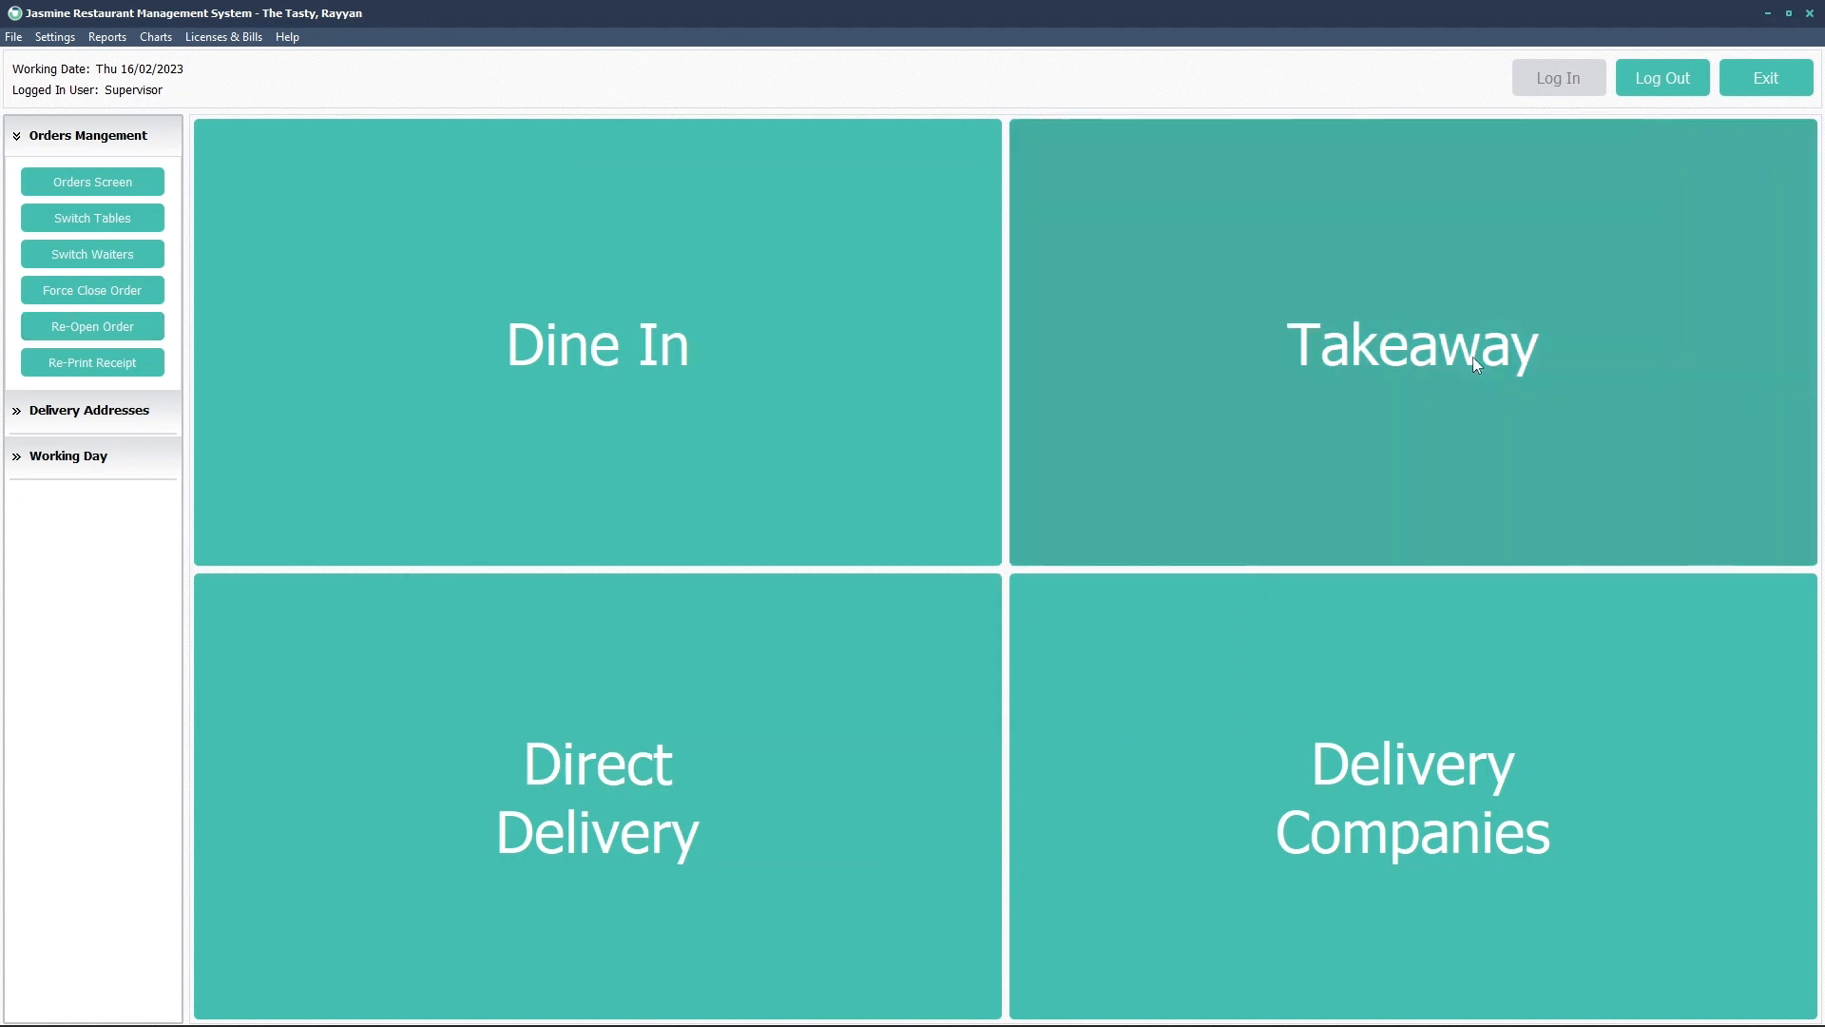
pyautogui.click(1473, 362)
pyautogui.click(683, 351)
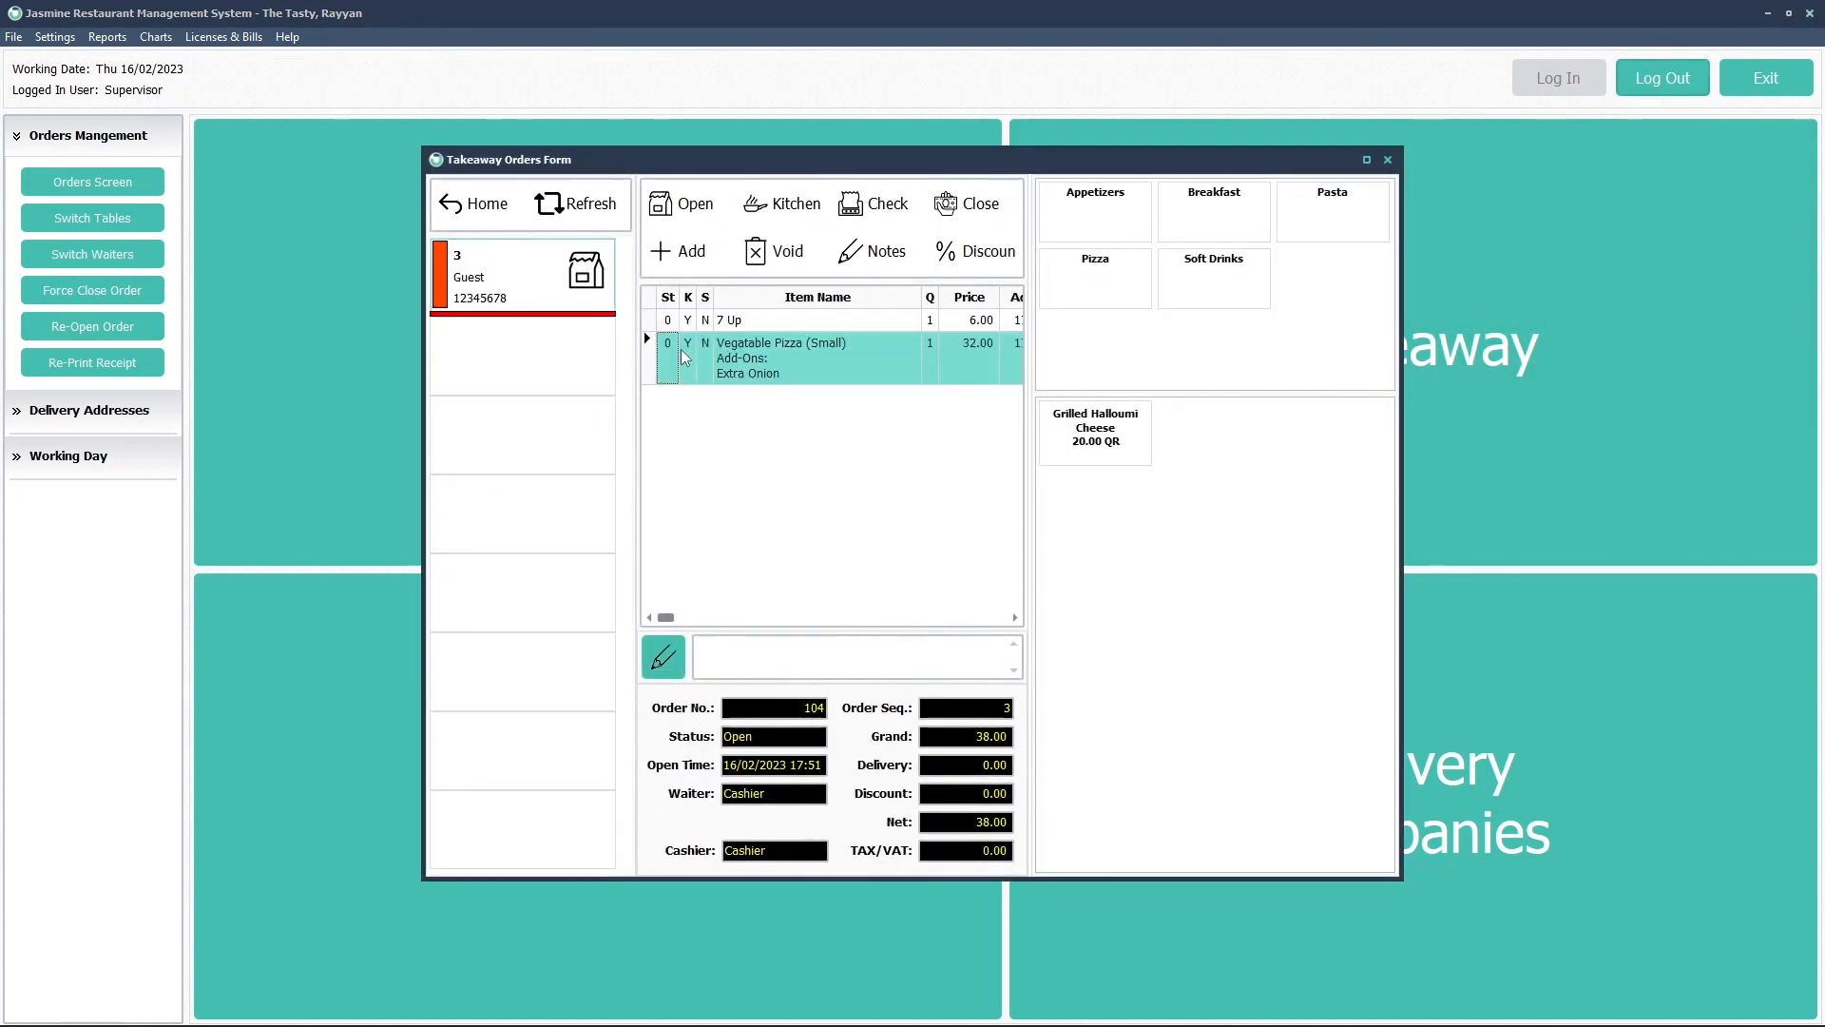
pyautogui.click(693, 323)
pyautogui.click(693, 364)
pyautogui.click(687, 323)
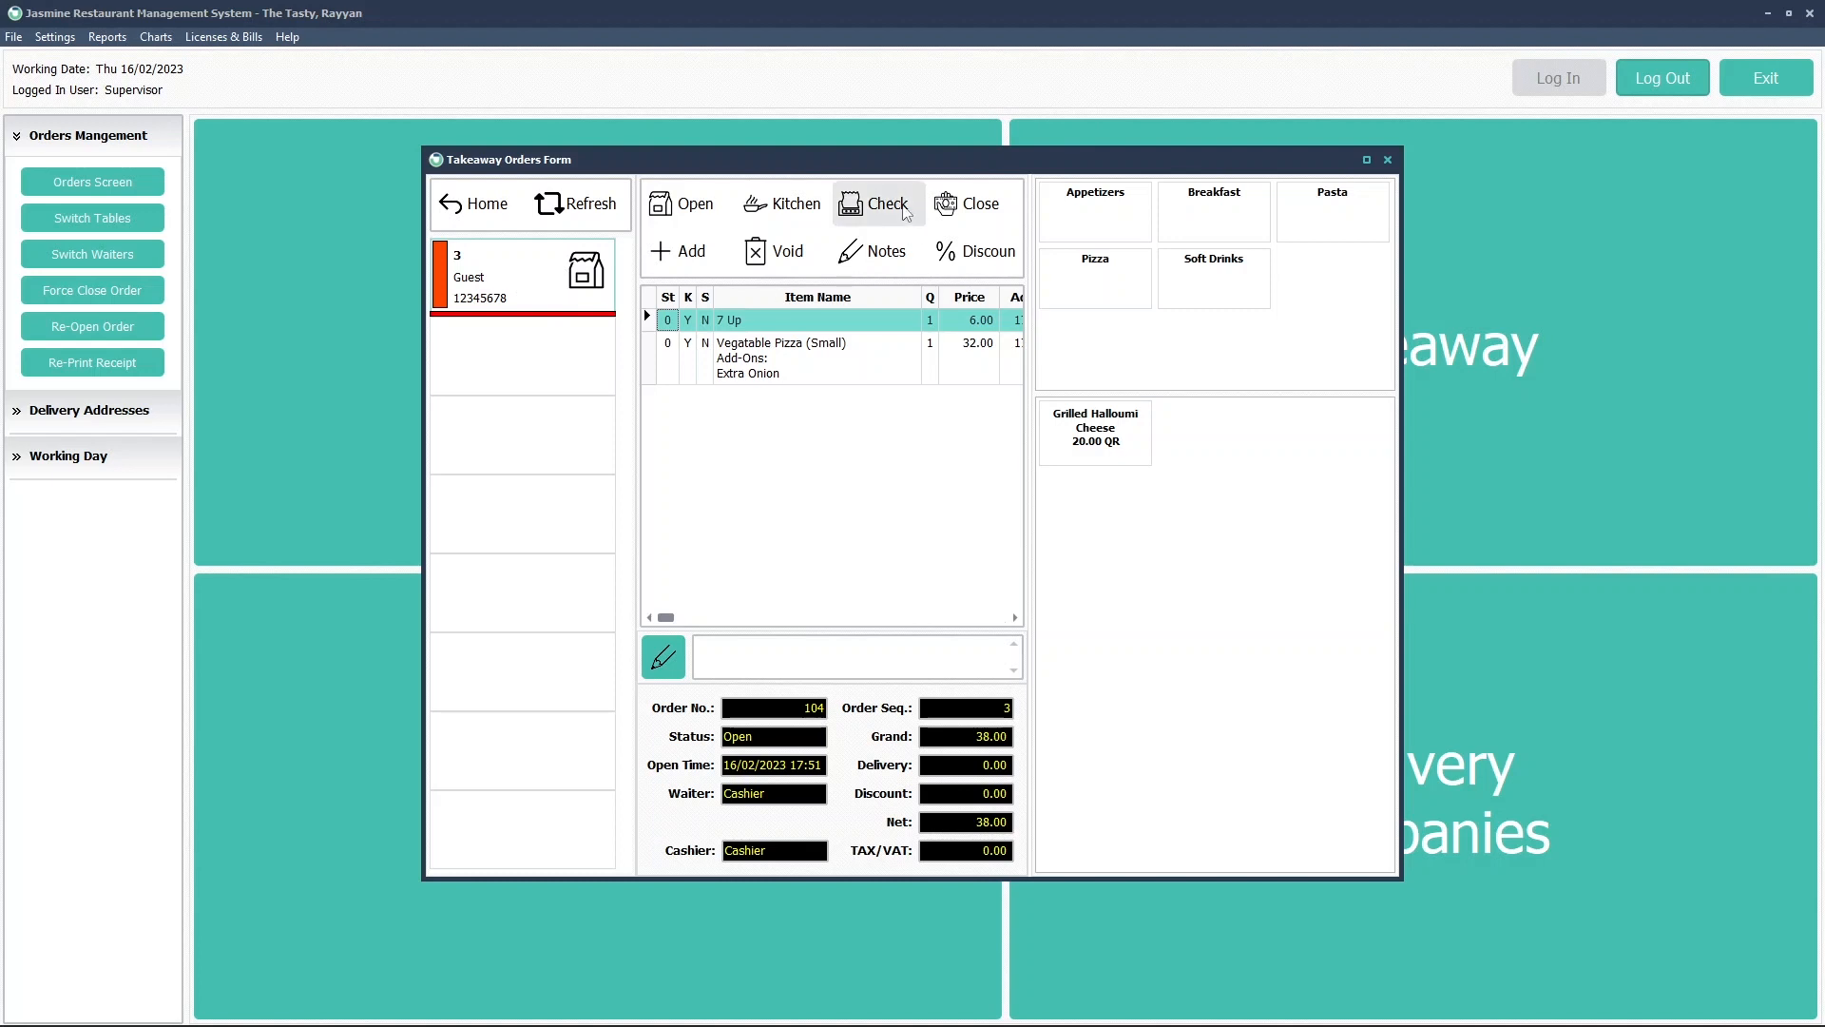
# Reprint order 104's check and begin closing it for payment
pyautogui.click(880, 203)
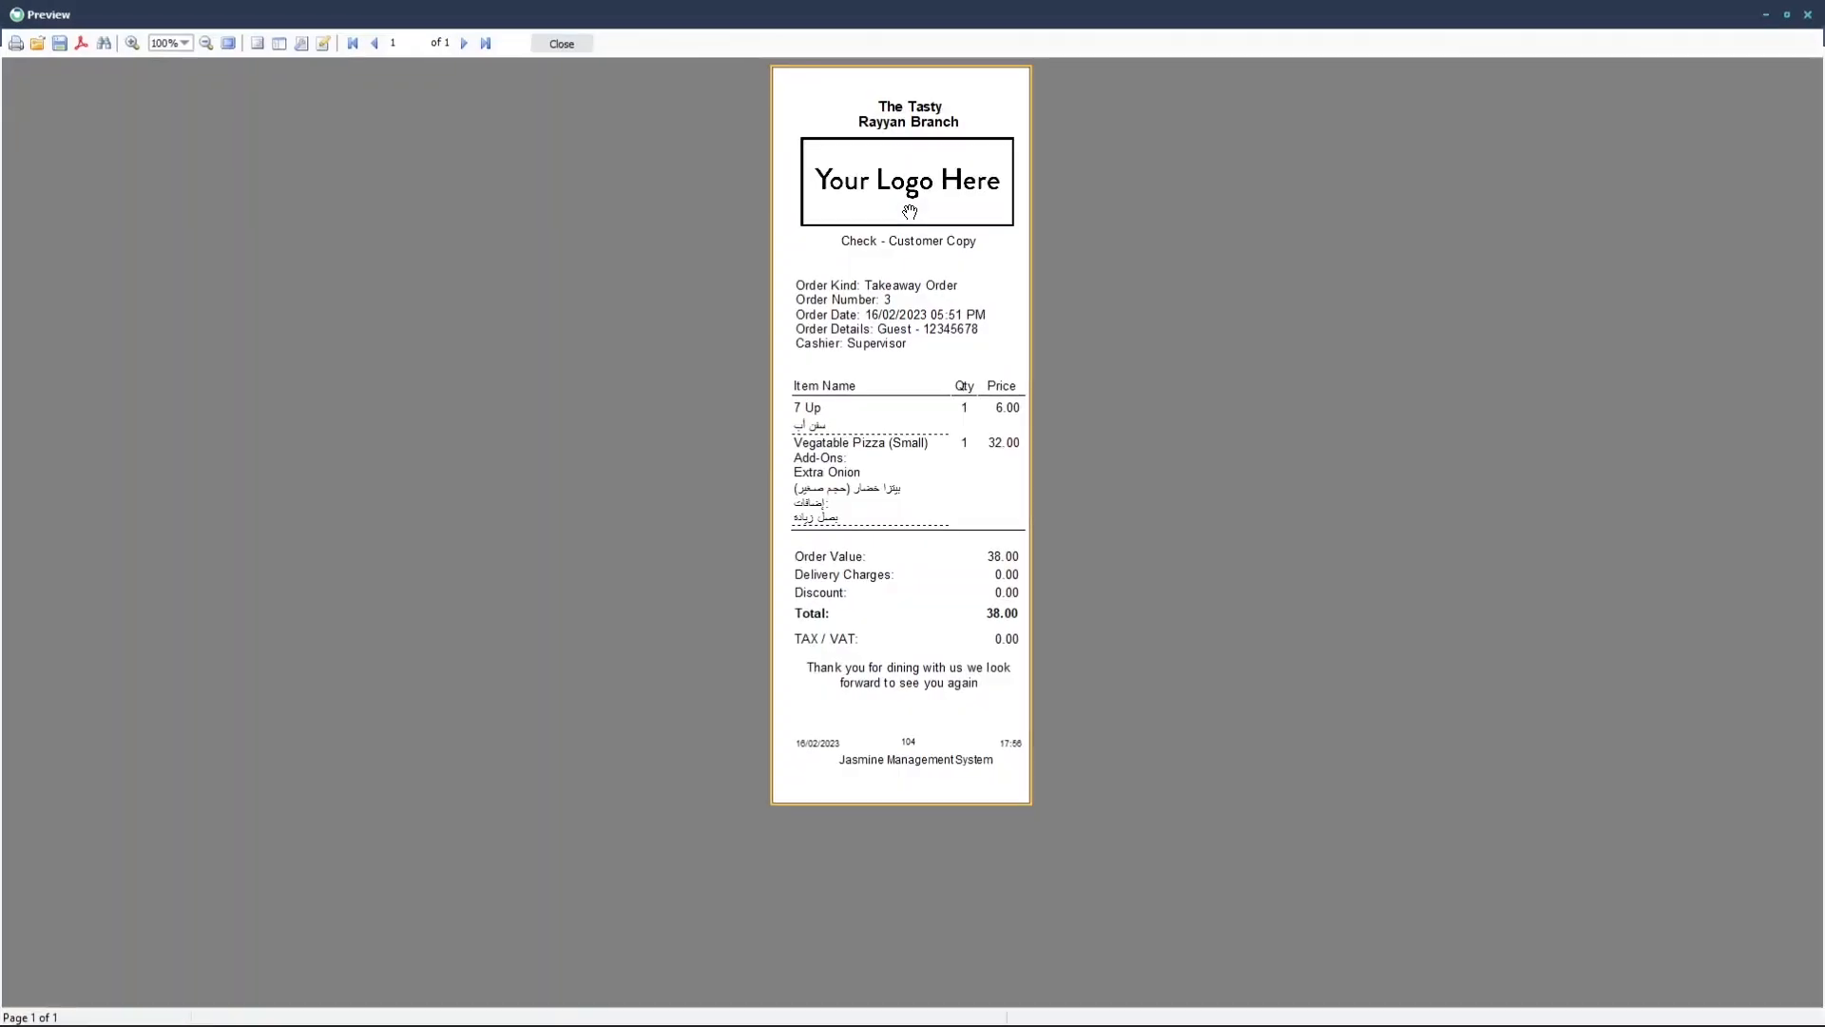
pyautogui.click(562, 44)
pyautogui.click(974, 219)
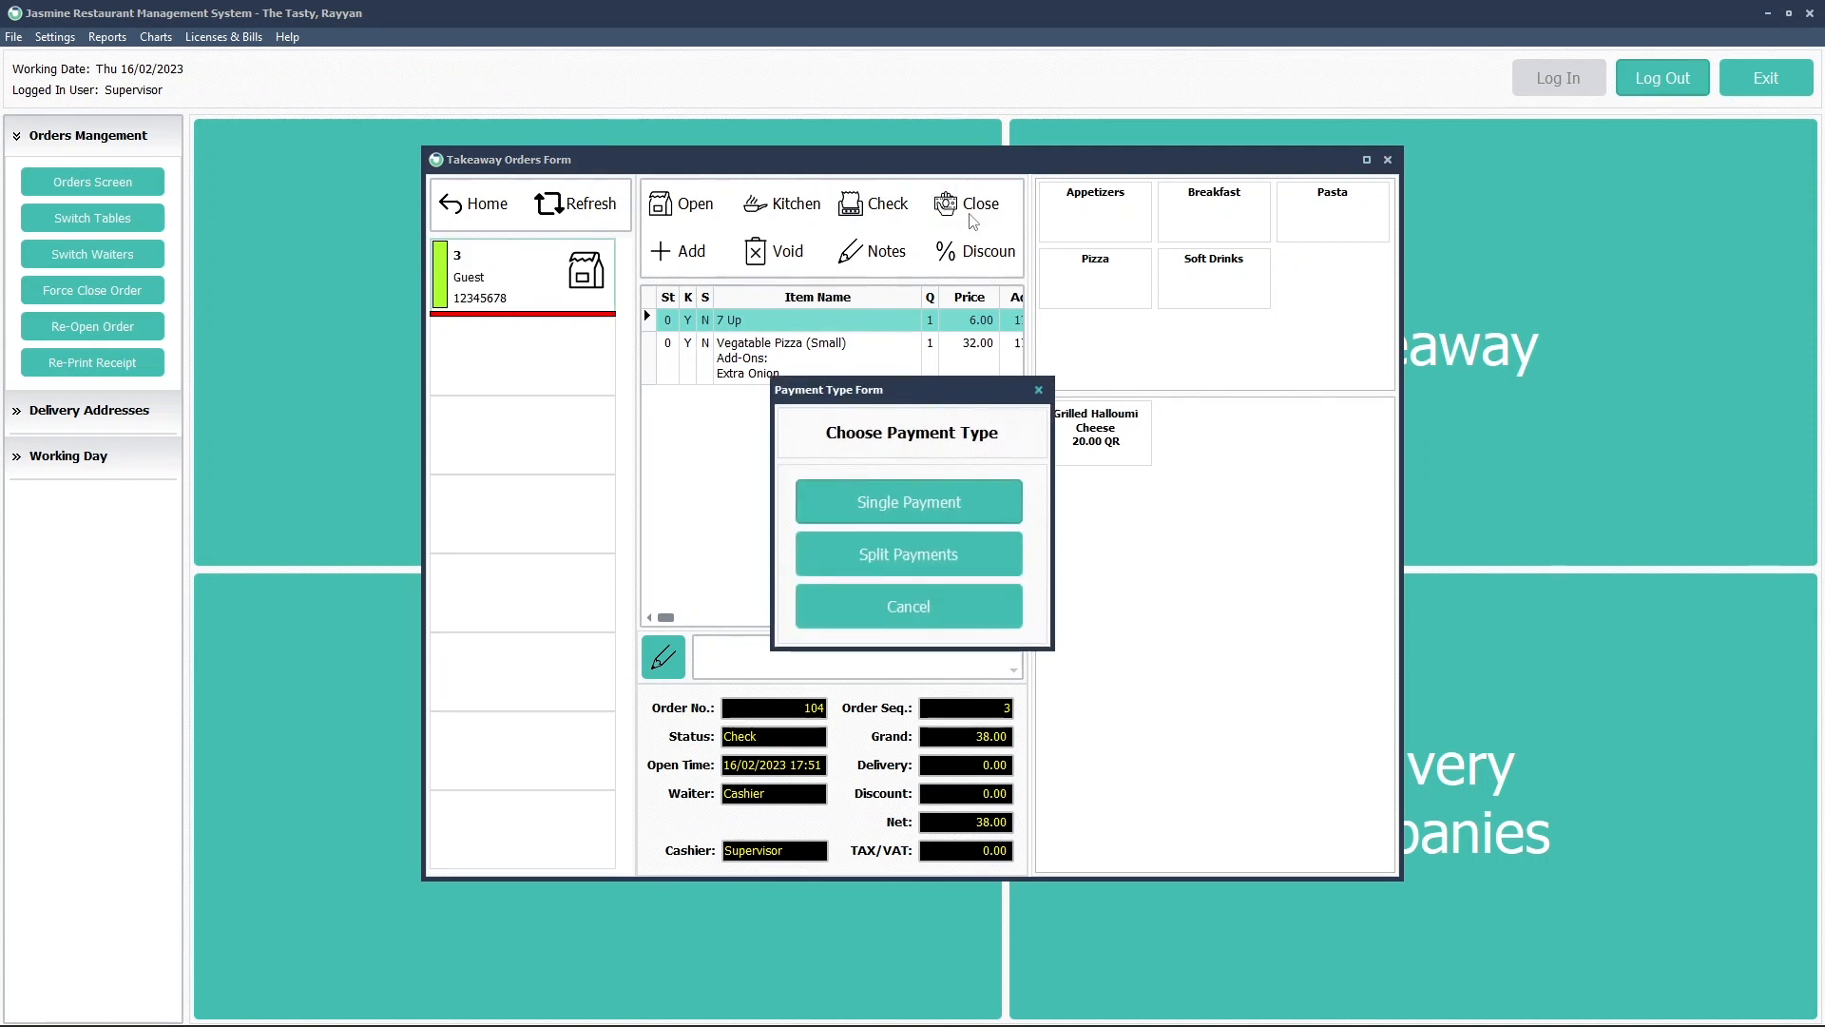
# Pay order 104 in a single Card payment to account 2 - Visa / Master Card, then return Home
pyautogui.click(892, 518)
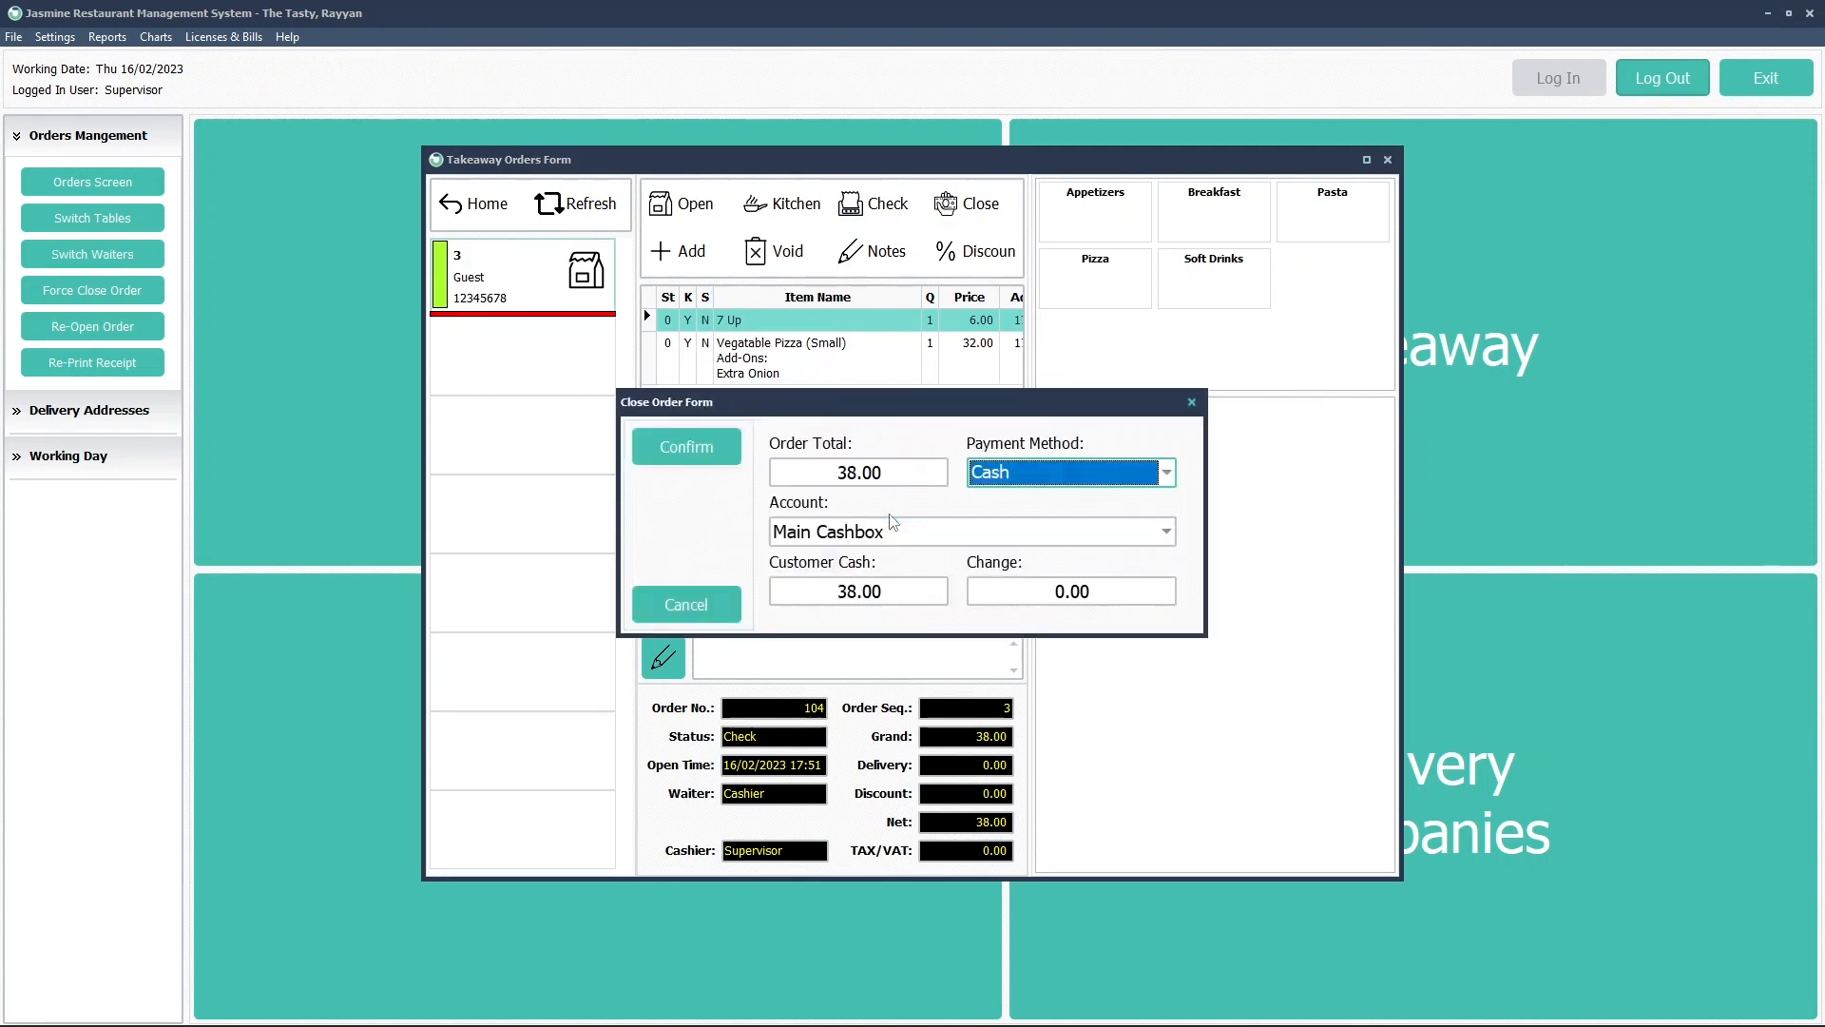
pyautogui.click(1041, 475)
pyautogui.click(989, 525)
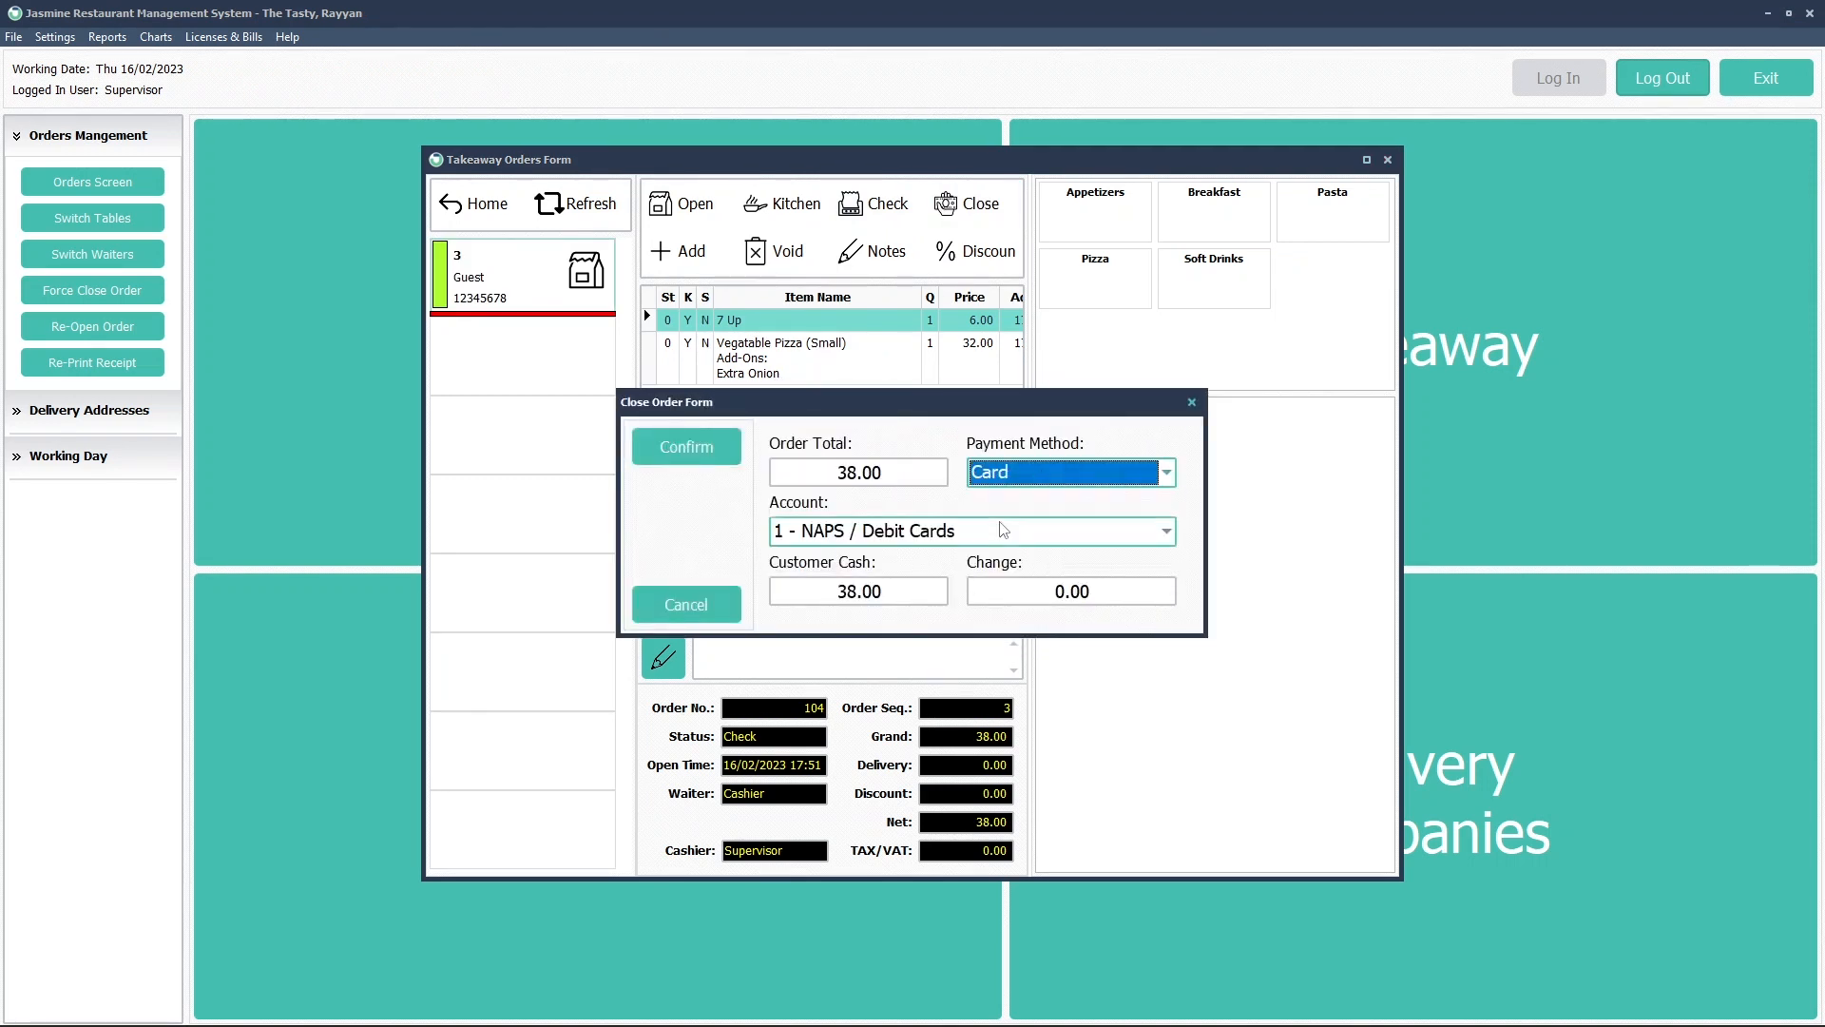
pyautogui.click(843, 531)
pyautogui.click(842, 585)
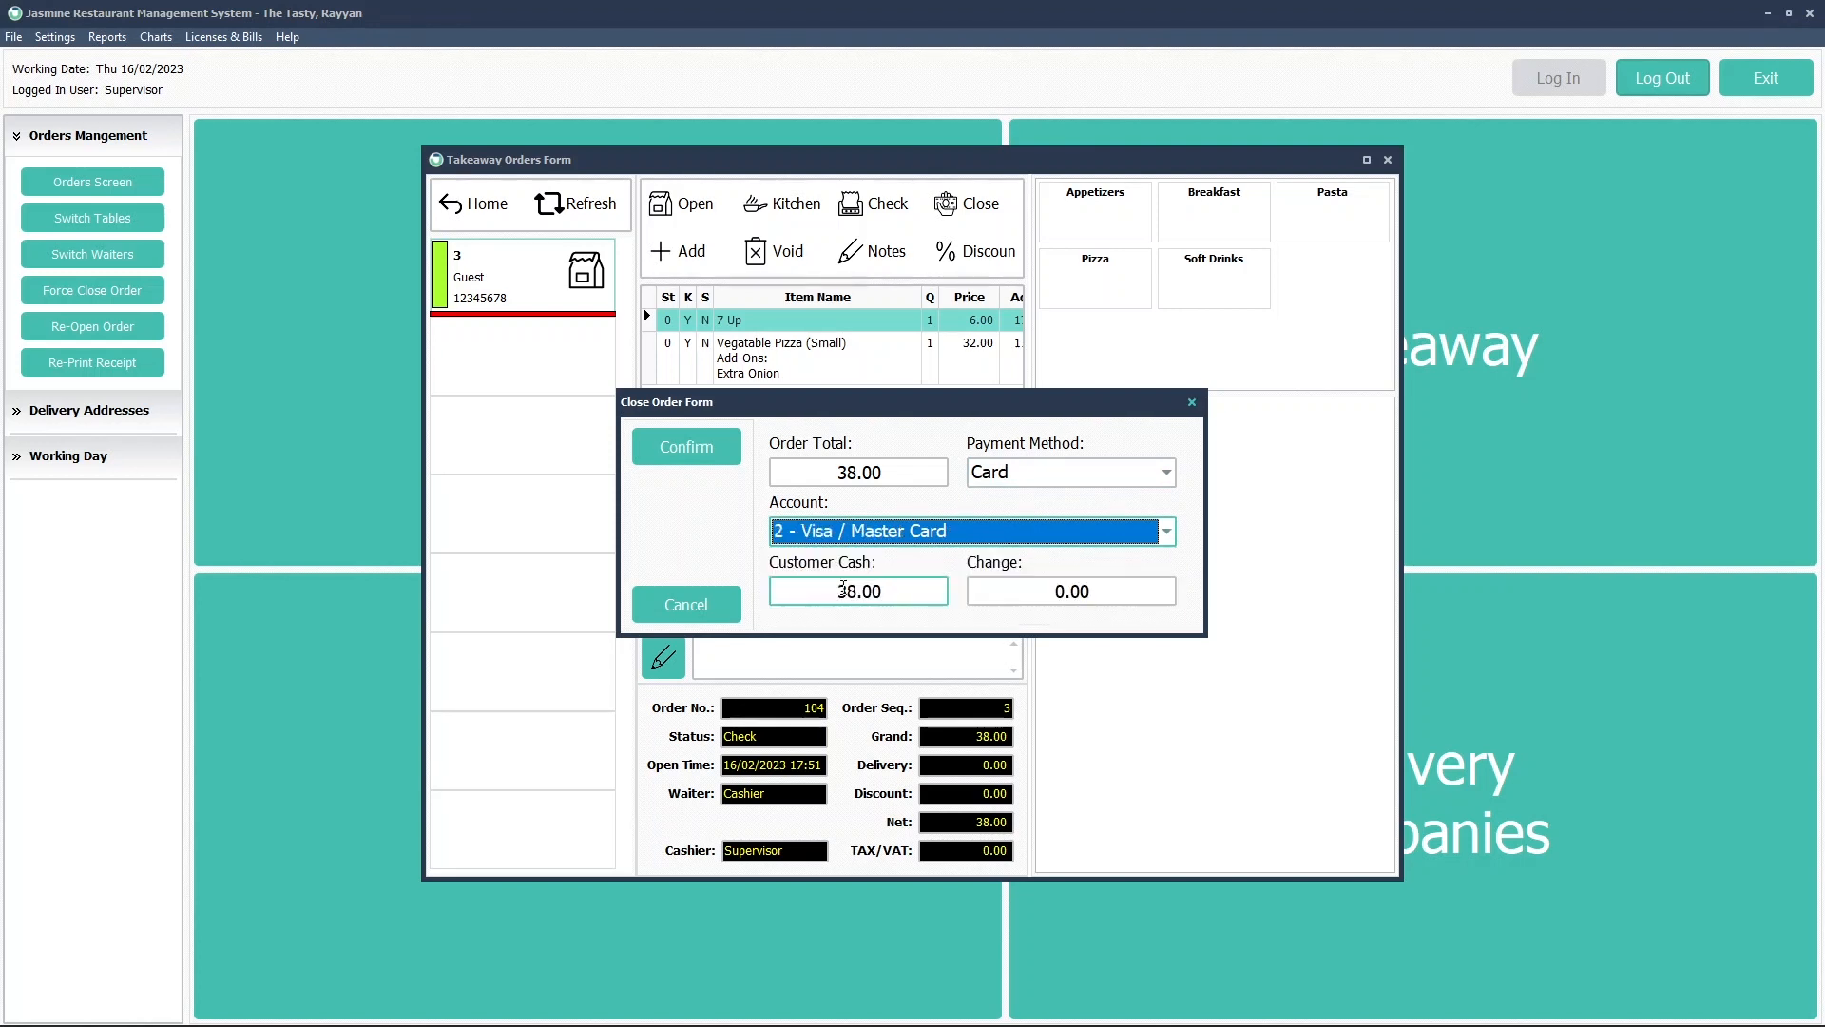
pyautogui.click(699, 457)
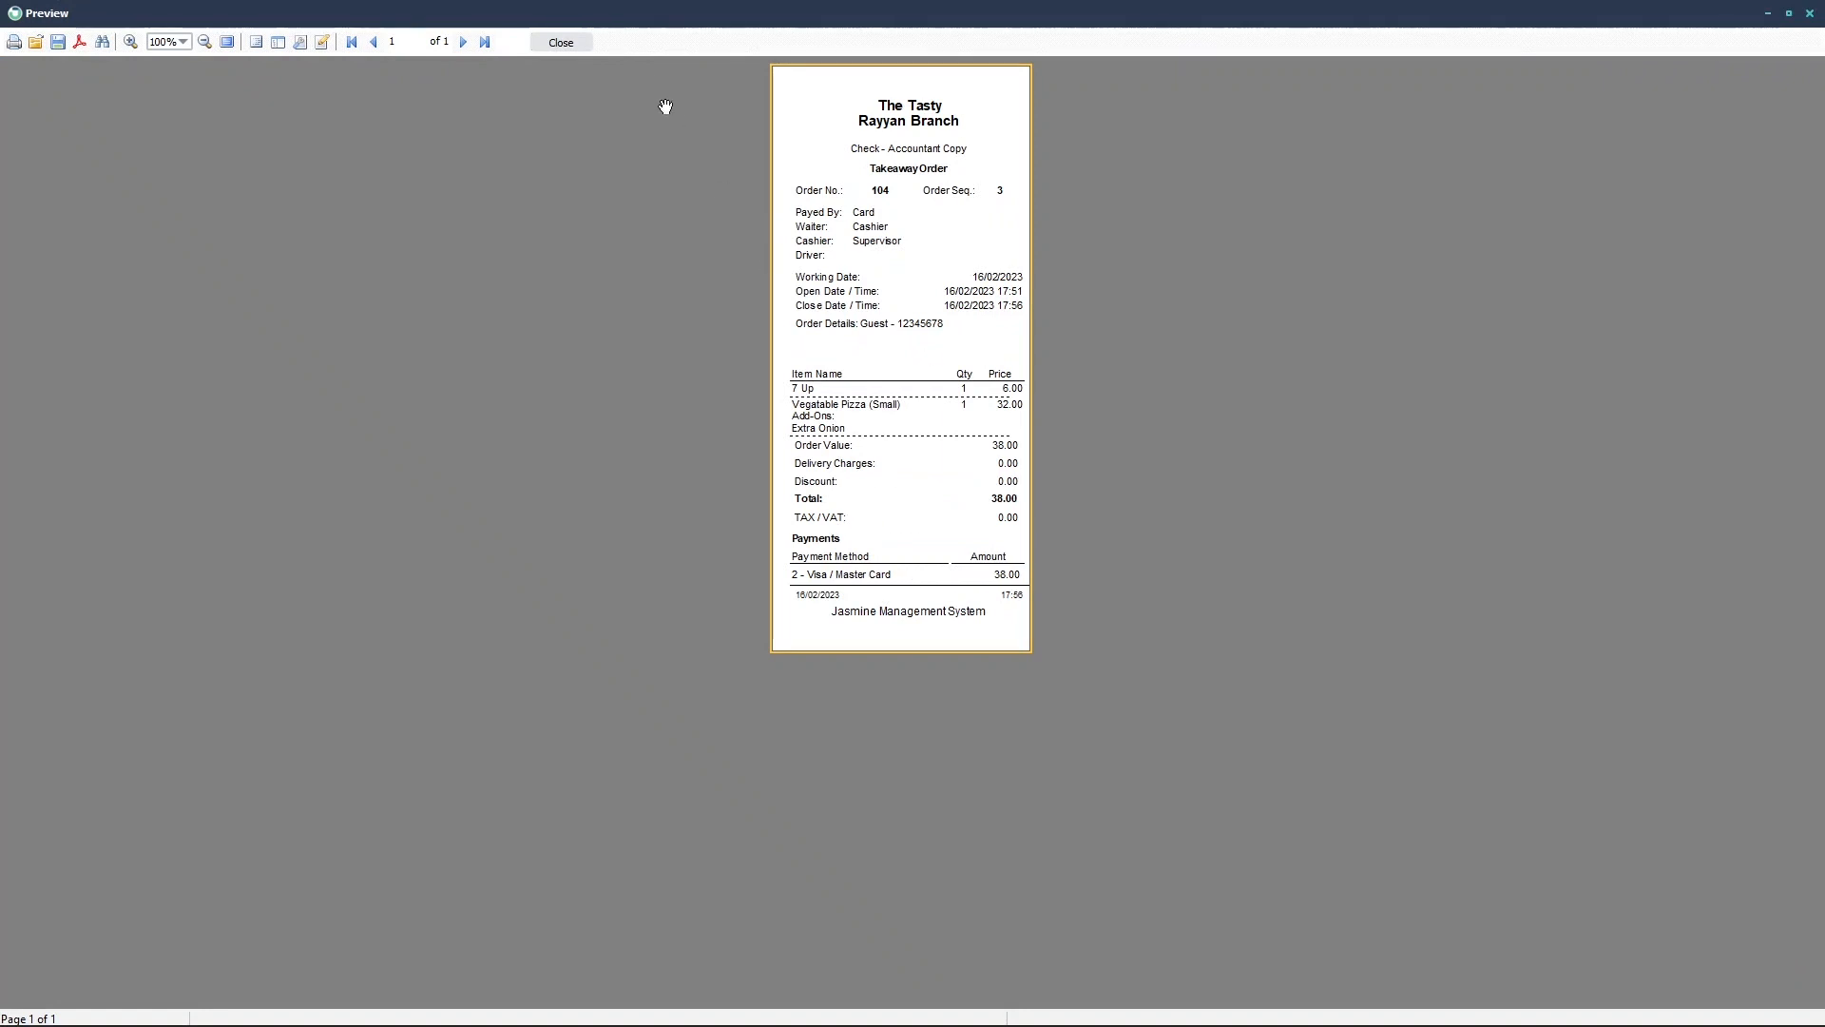
pyautogui.click(561, 42)
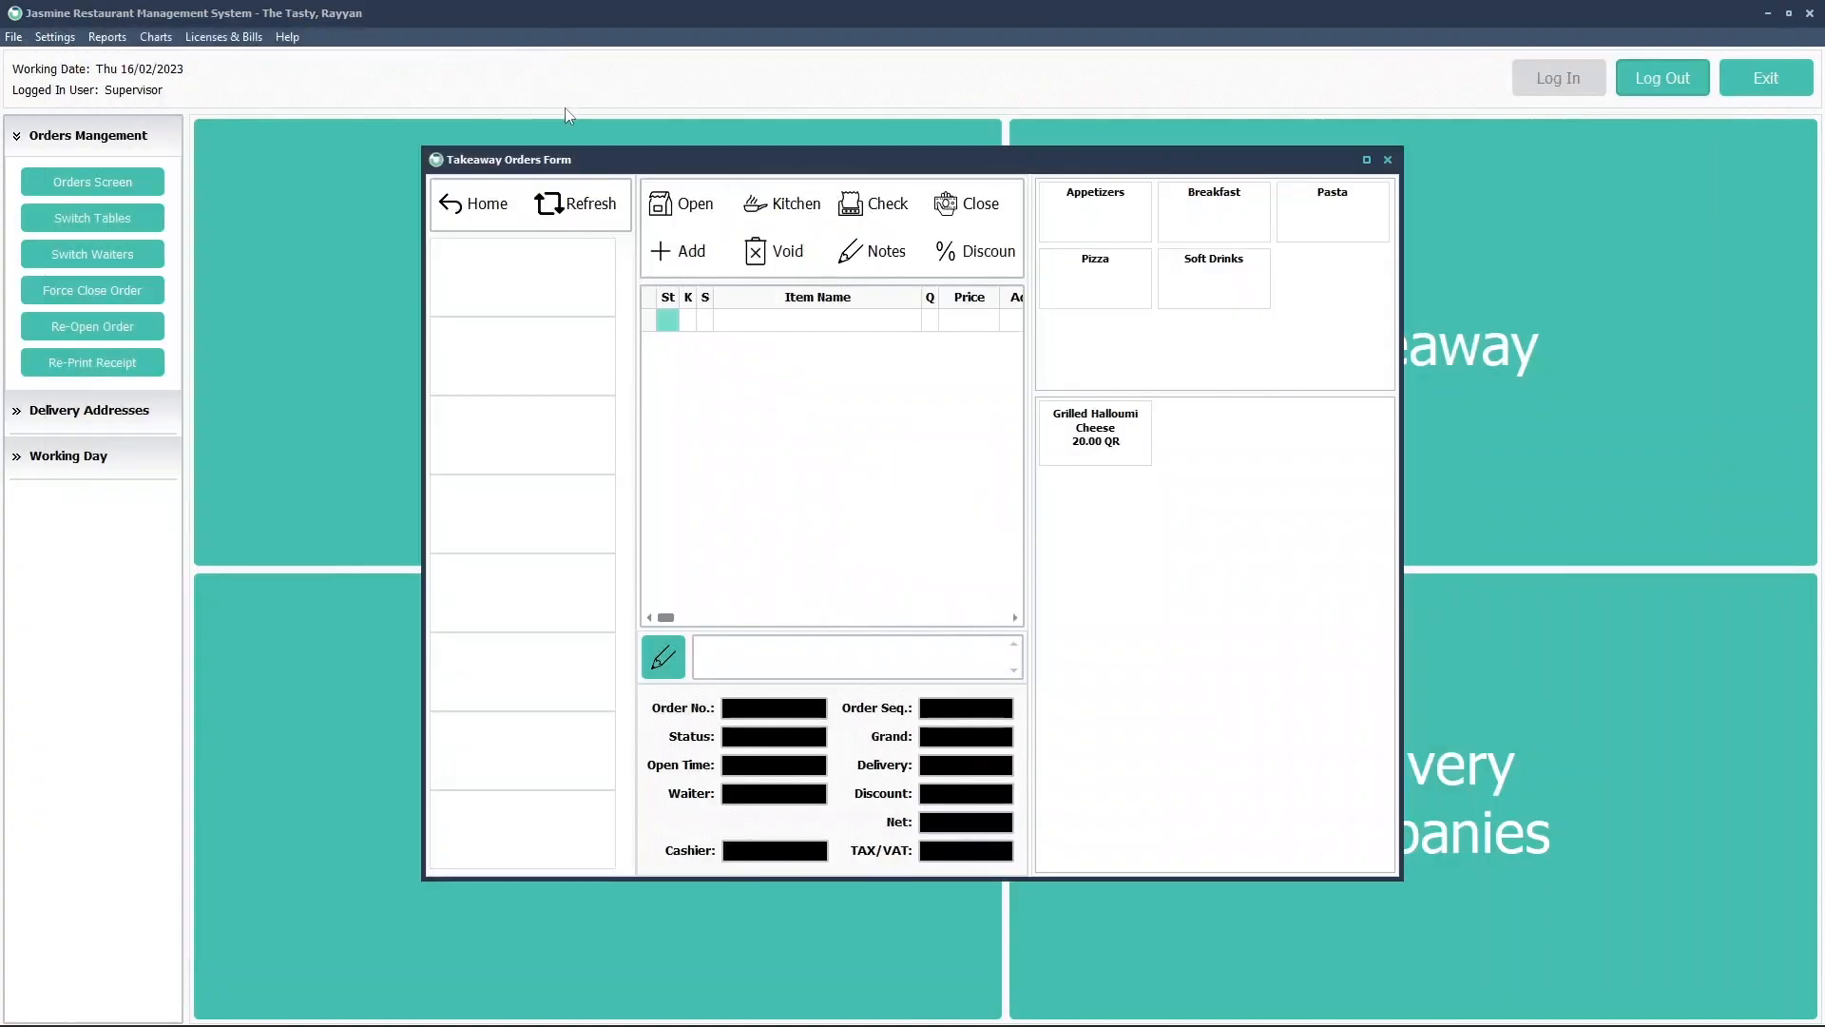
pyautogui.click(504, 217)
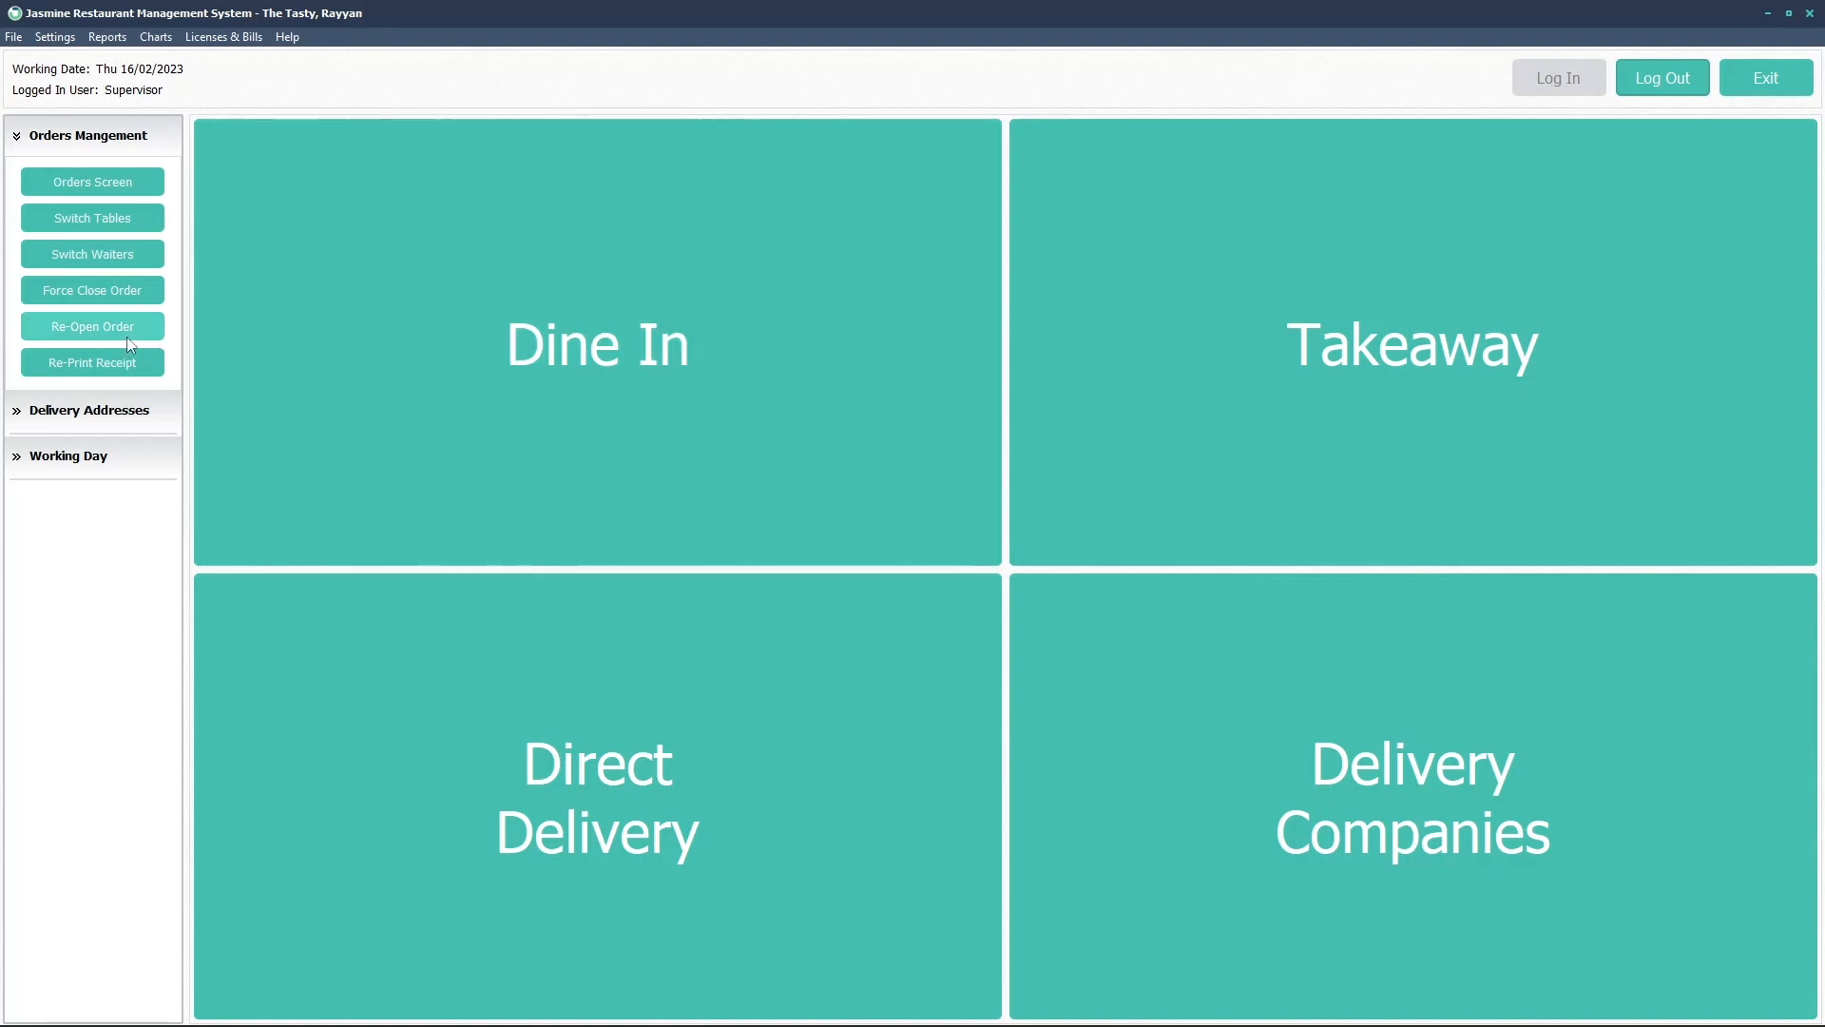
# Open Re-Open Order again and start reopening Guest order 104
pyautogui.click(128, 336)
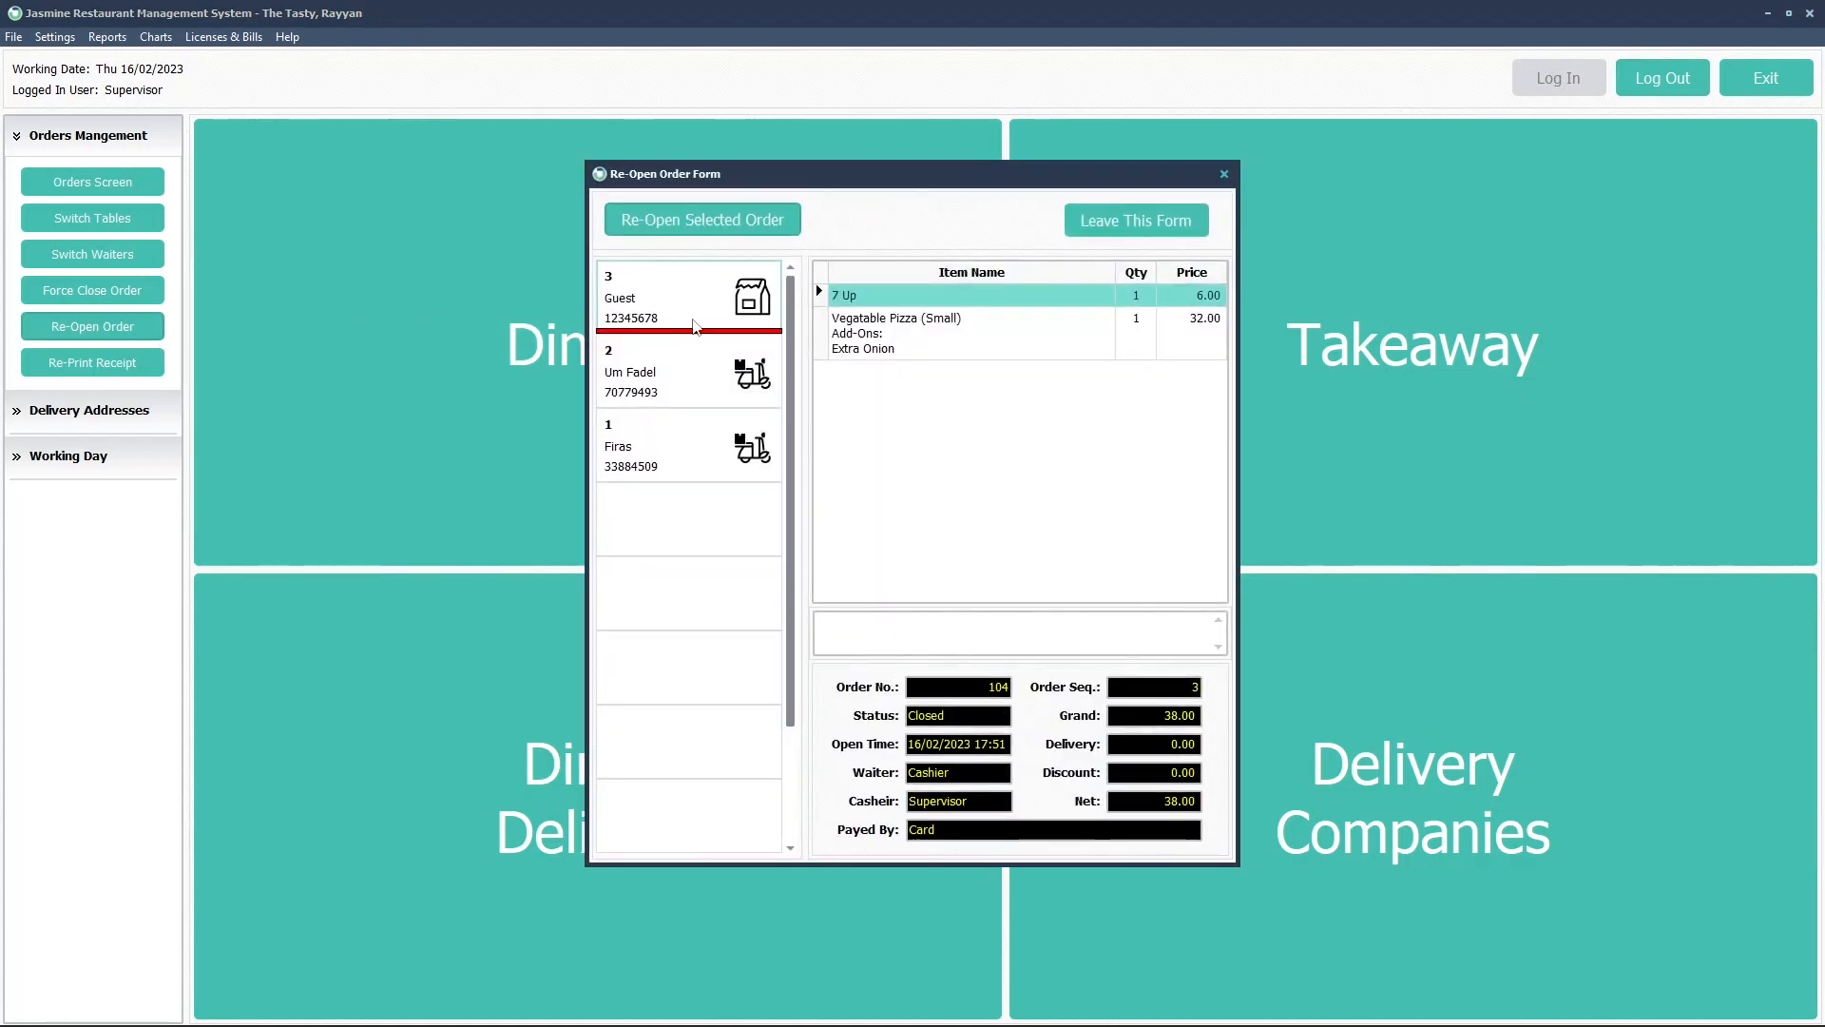
pyautogui.click(700, 374)
pyautogui.click(706, 295)
pyautogui.click(711, 221)
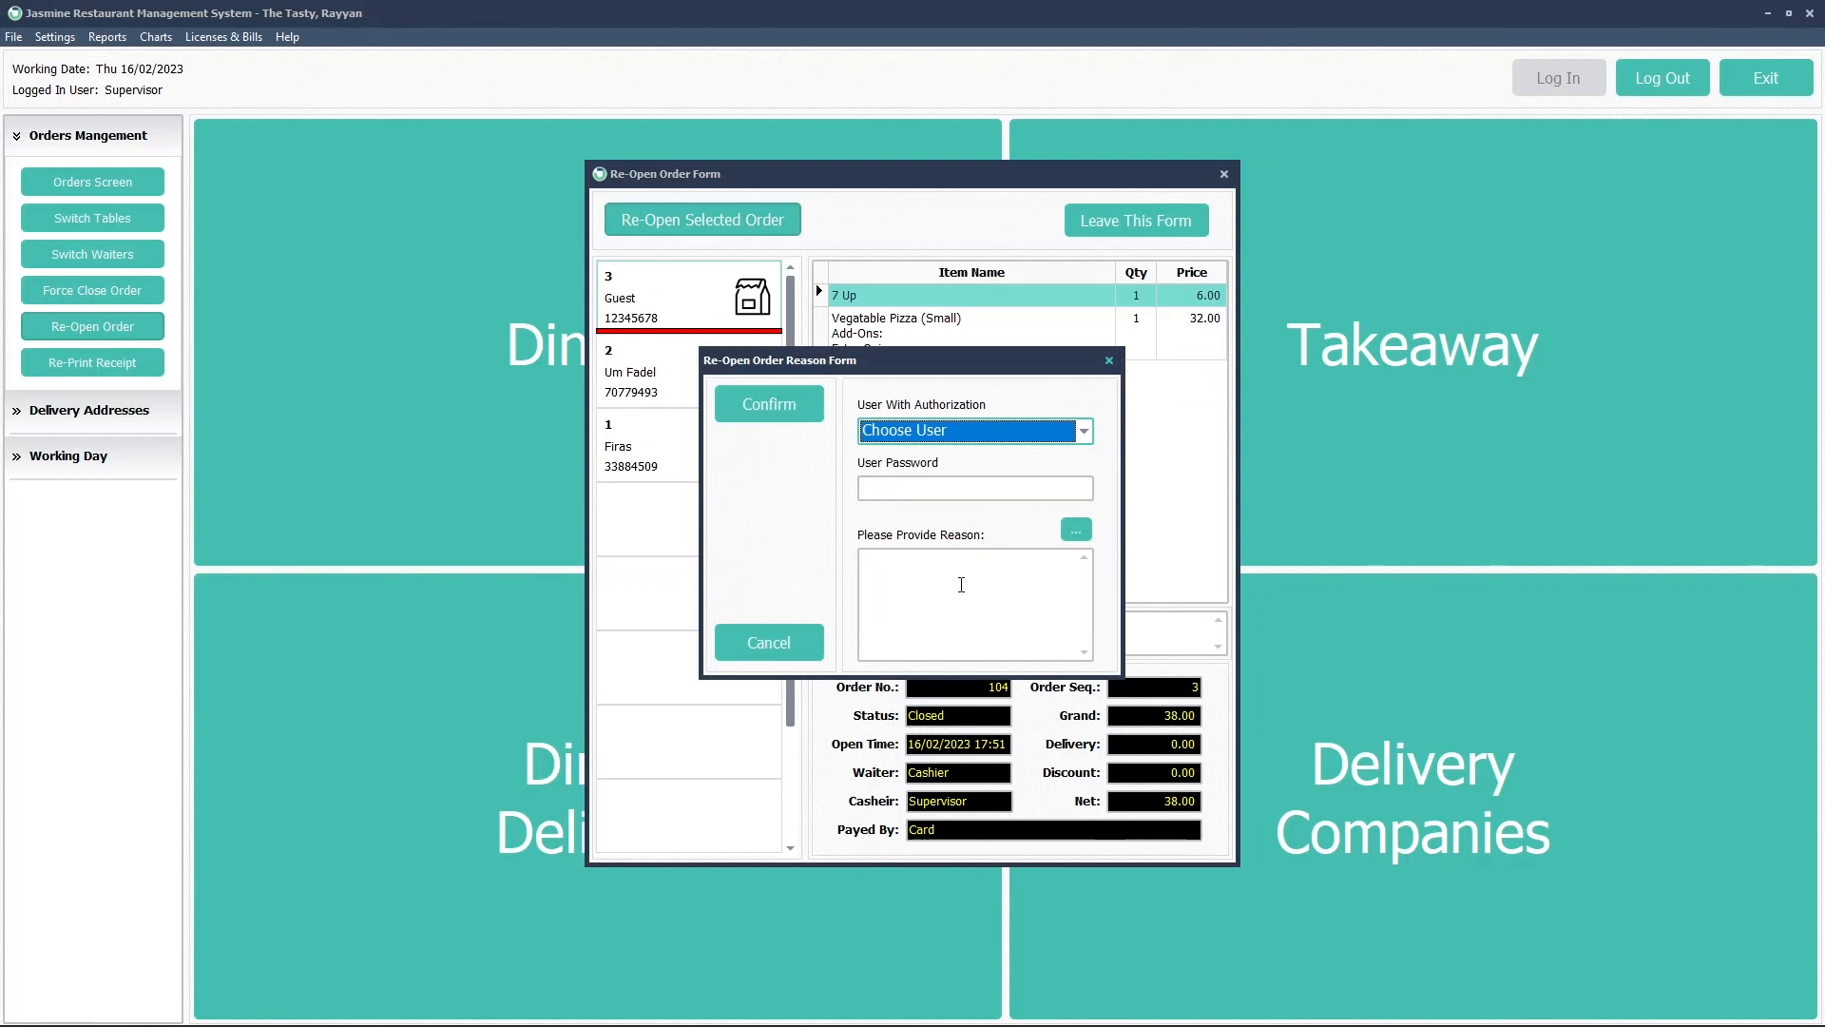
# Check the predefined reopen reasons, find the list empty, and cancel the reopen form
pyautogui.click(1076, 531)
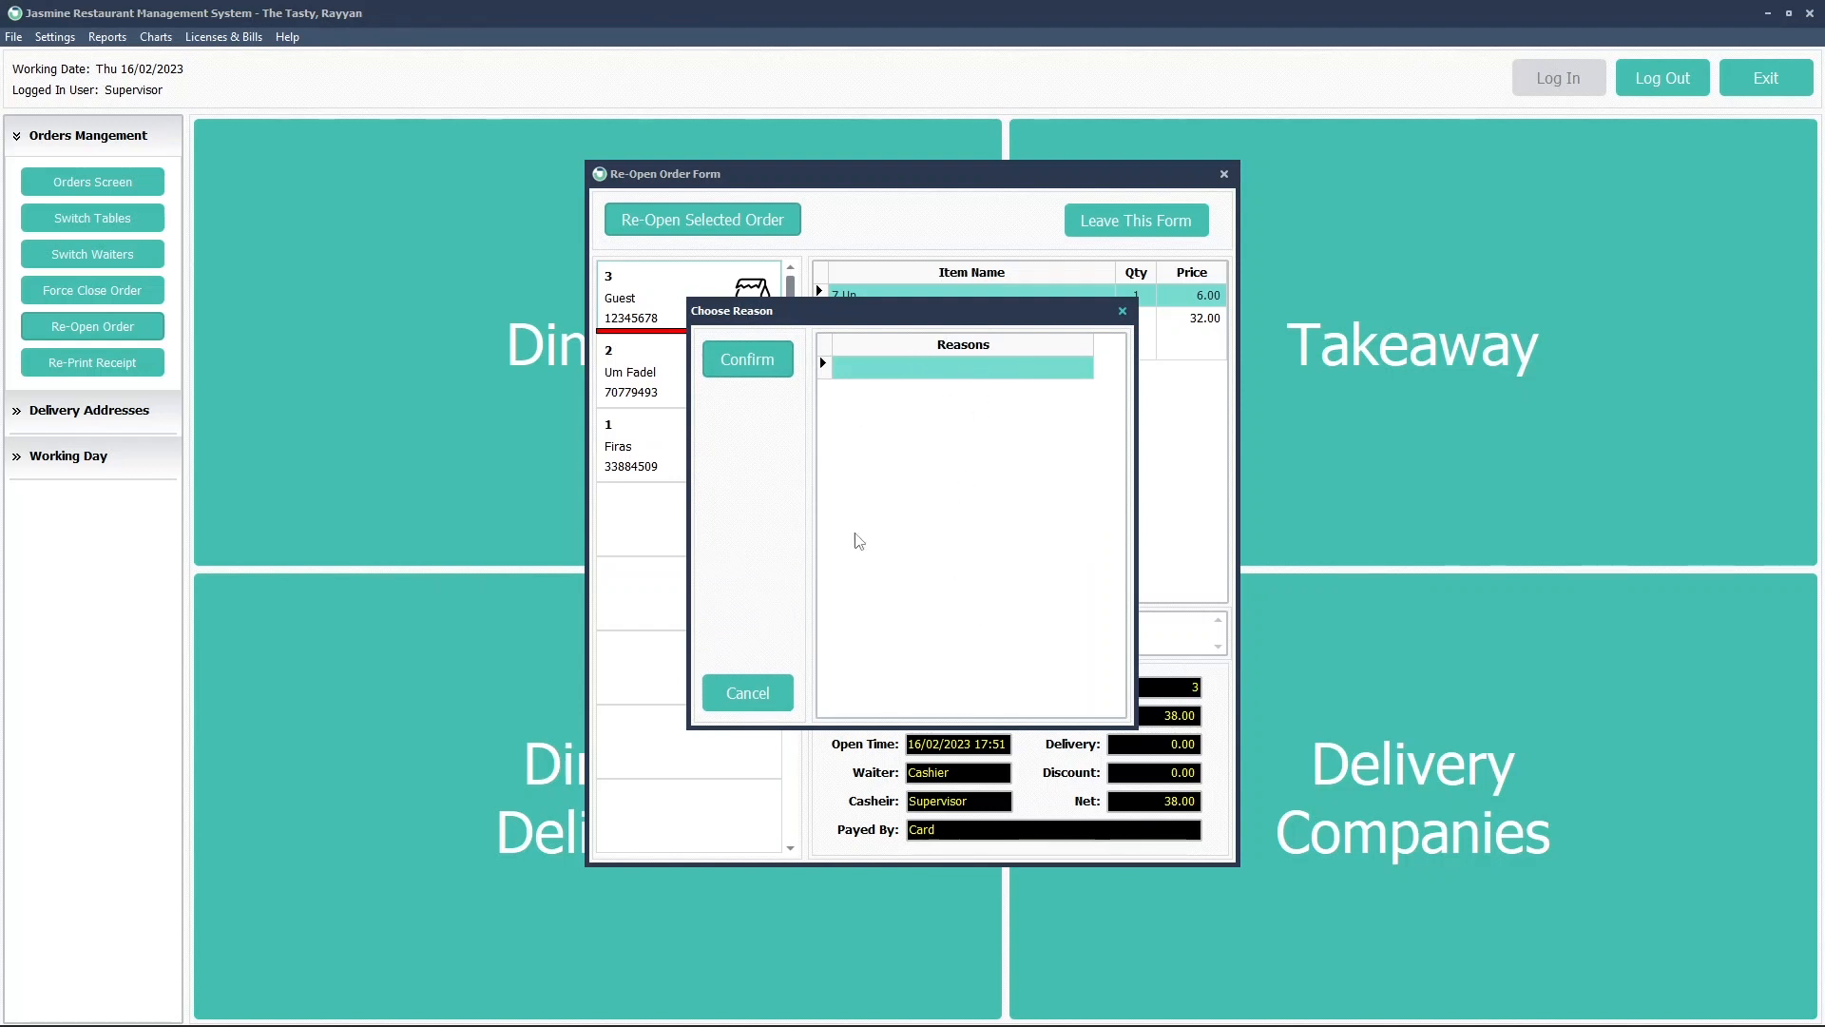
pyautogui.click(746, 692)
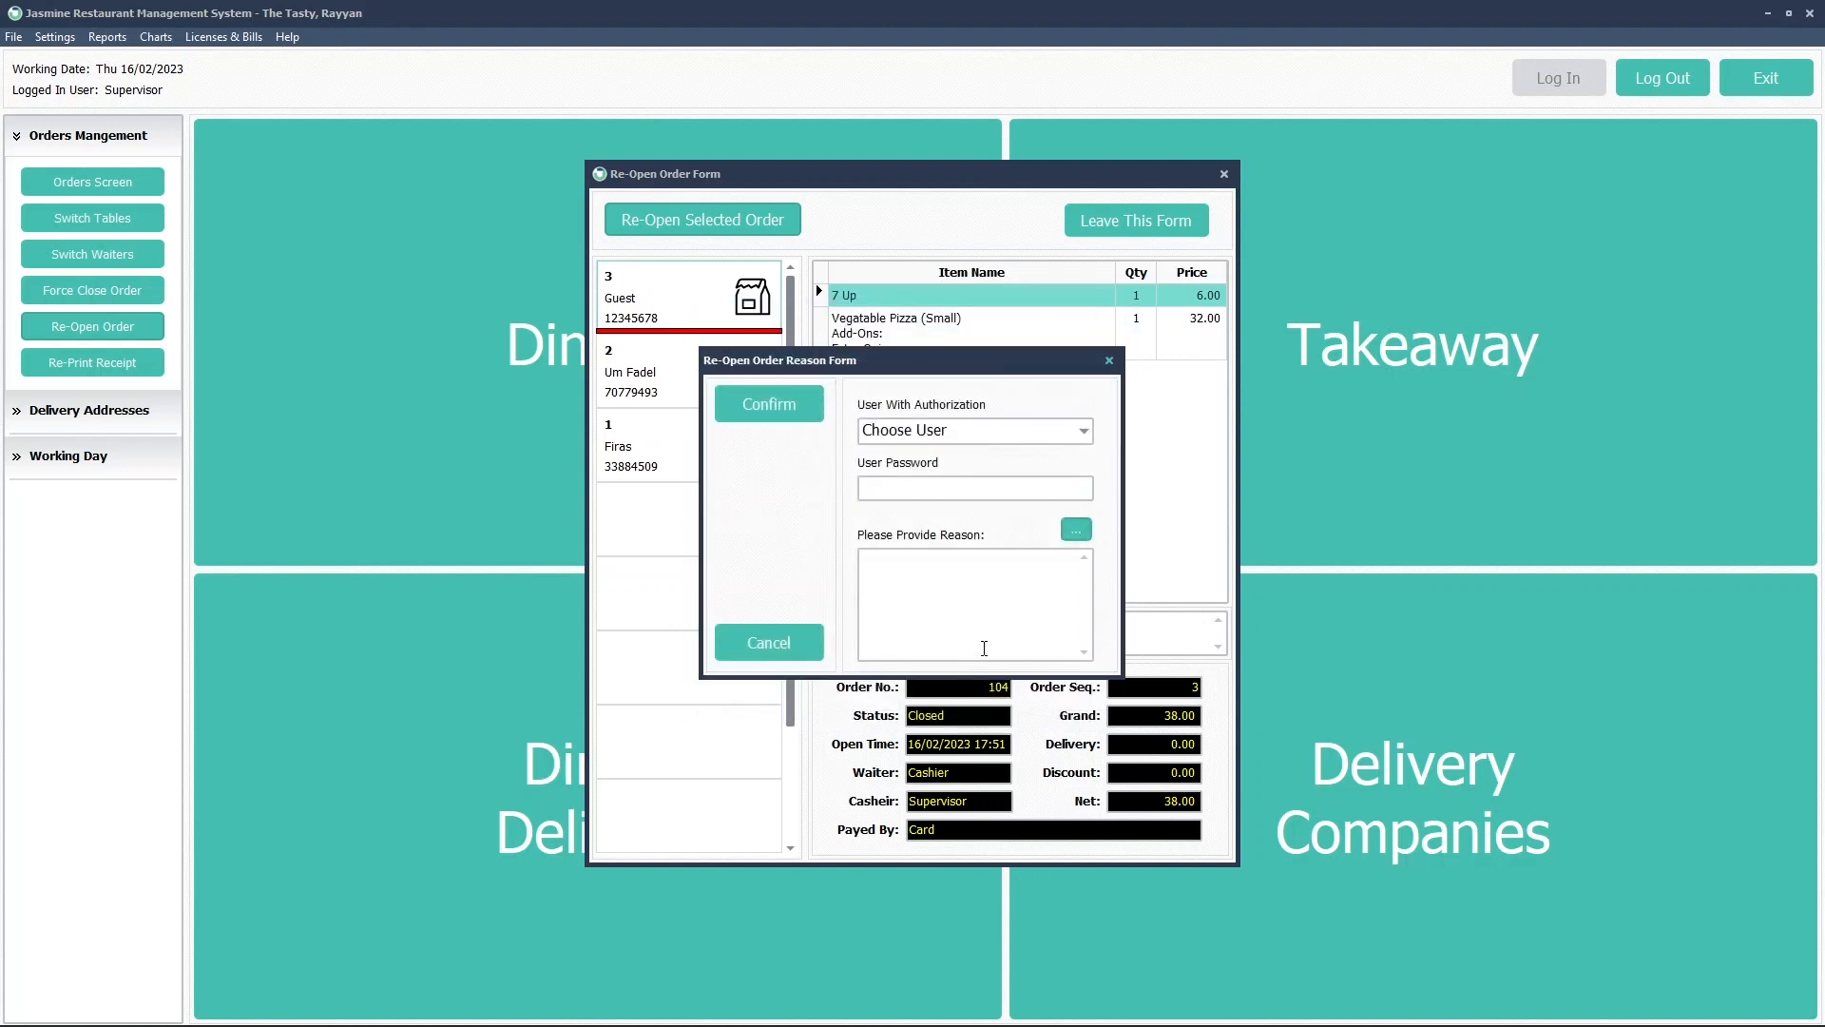
pyautogui.click(1076, 531)
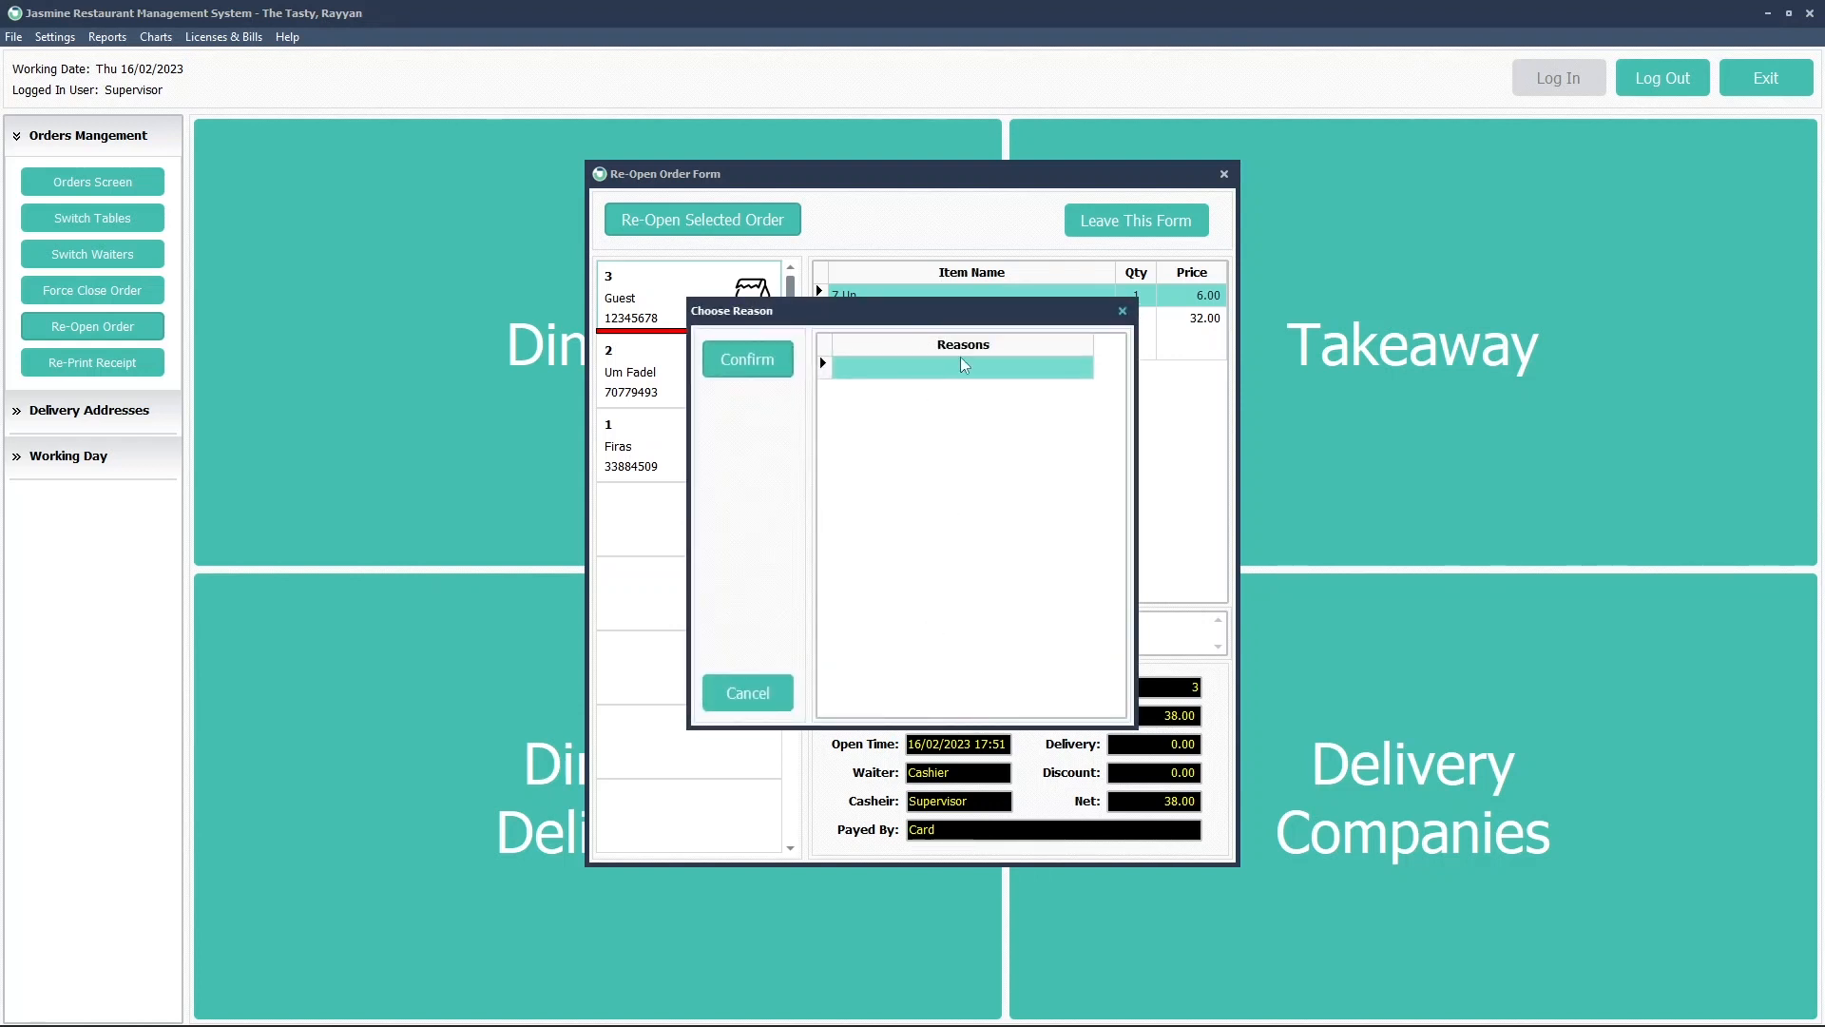
pyautogui.click(750, 693)
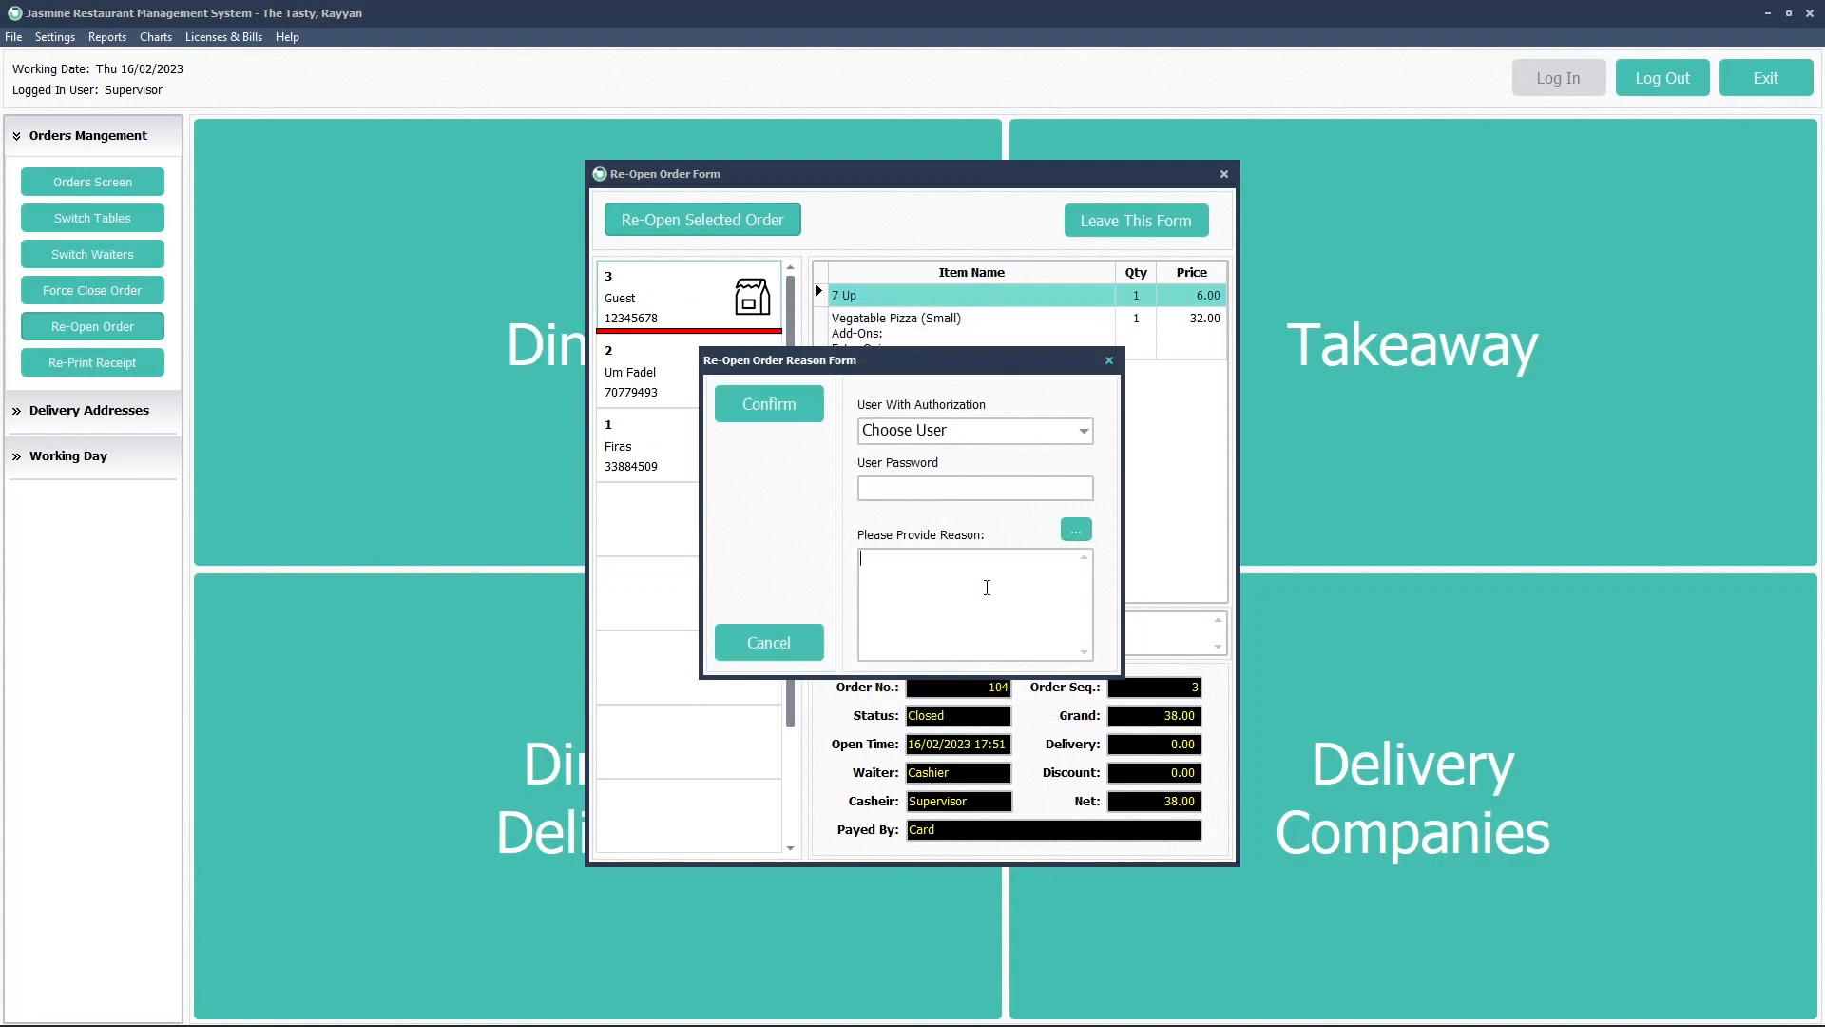
pyautogui.click(769, 643)
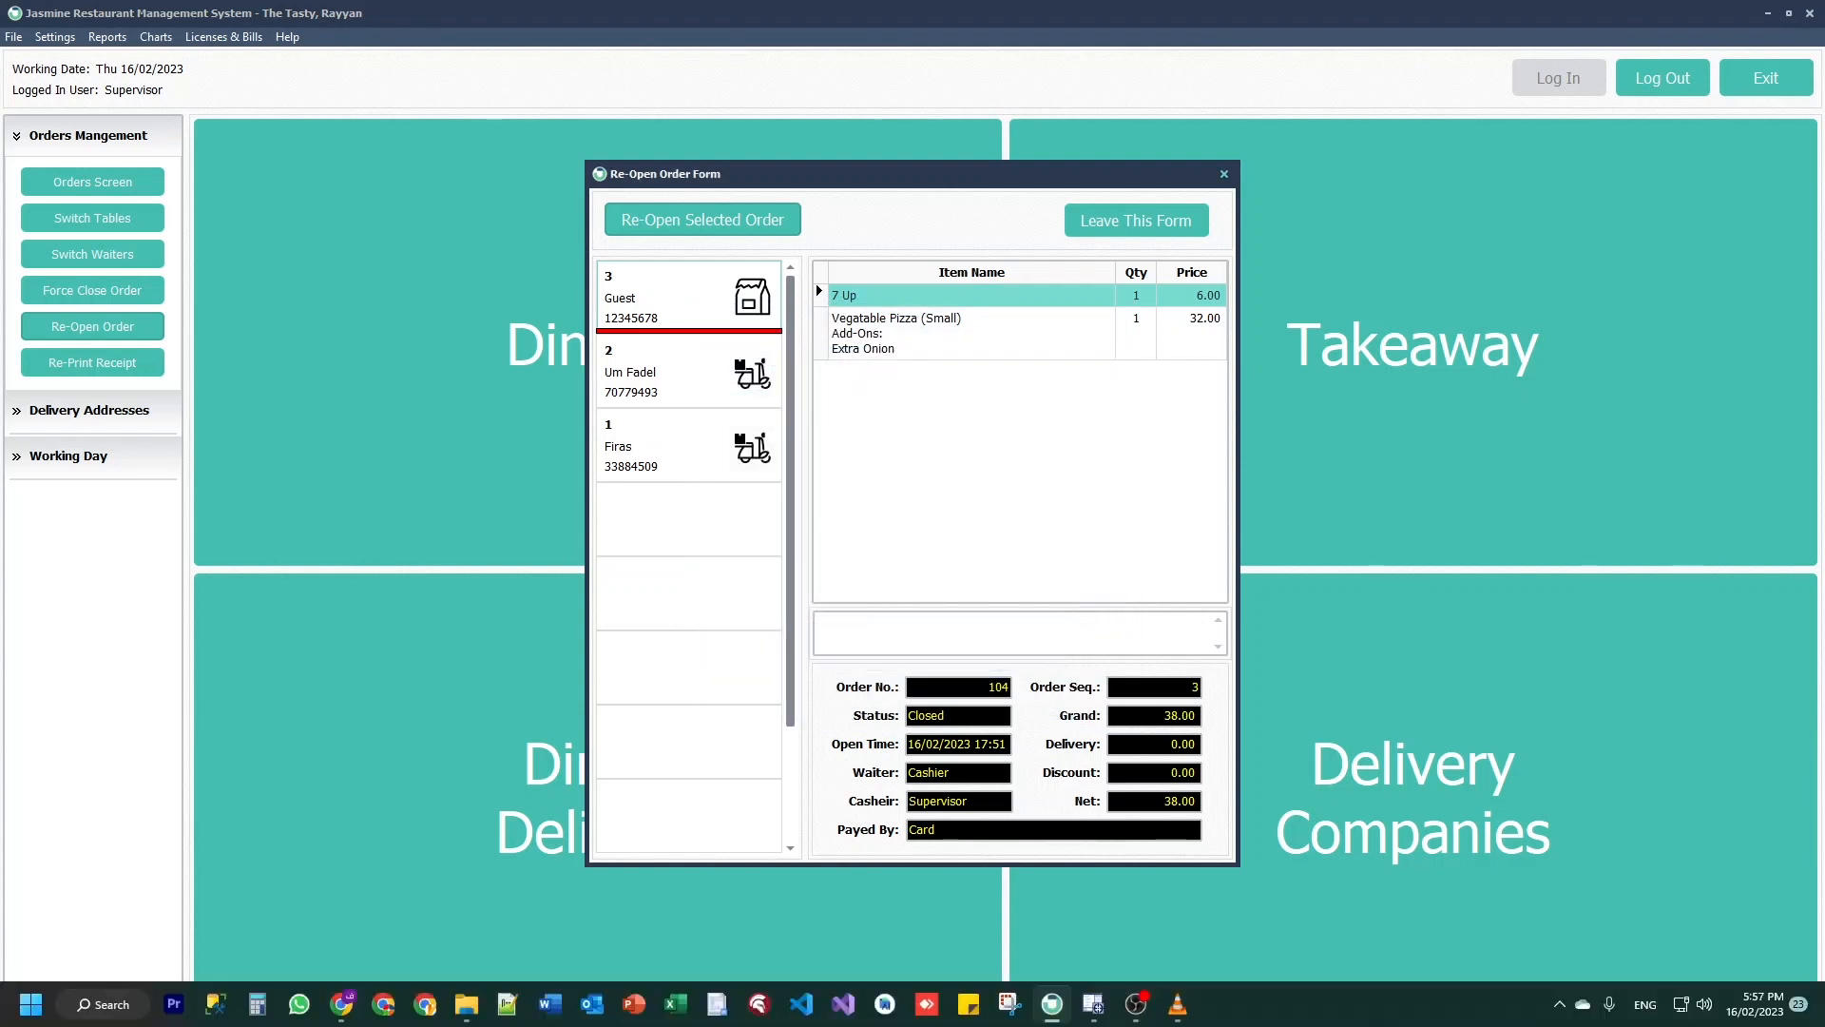
# In the browser portal, reload the dashboard and go to More > Settings > Parameters > Re-Open Reasons
pyautogui.click(385, 1010)
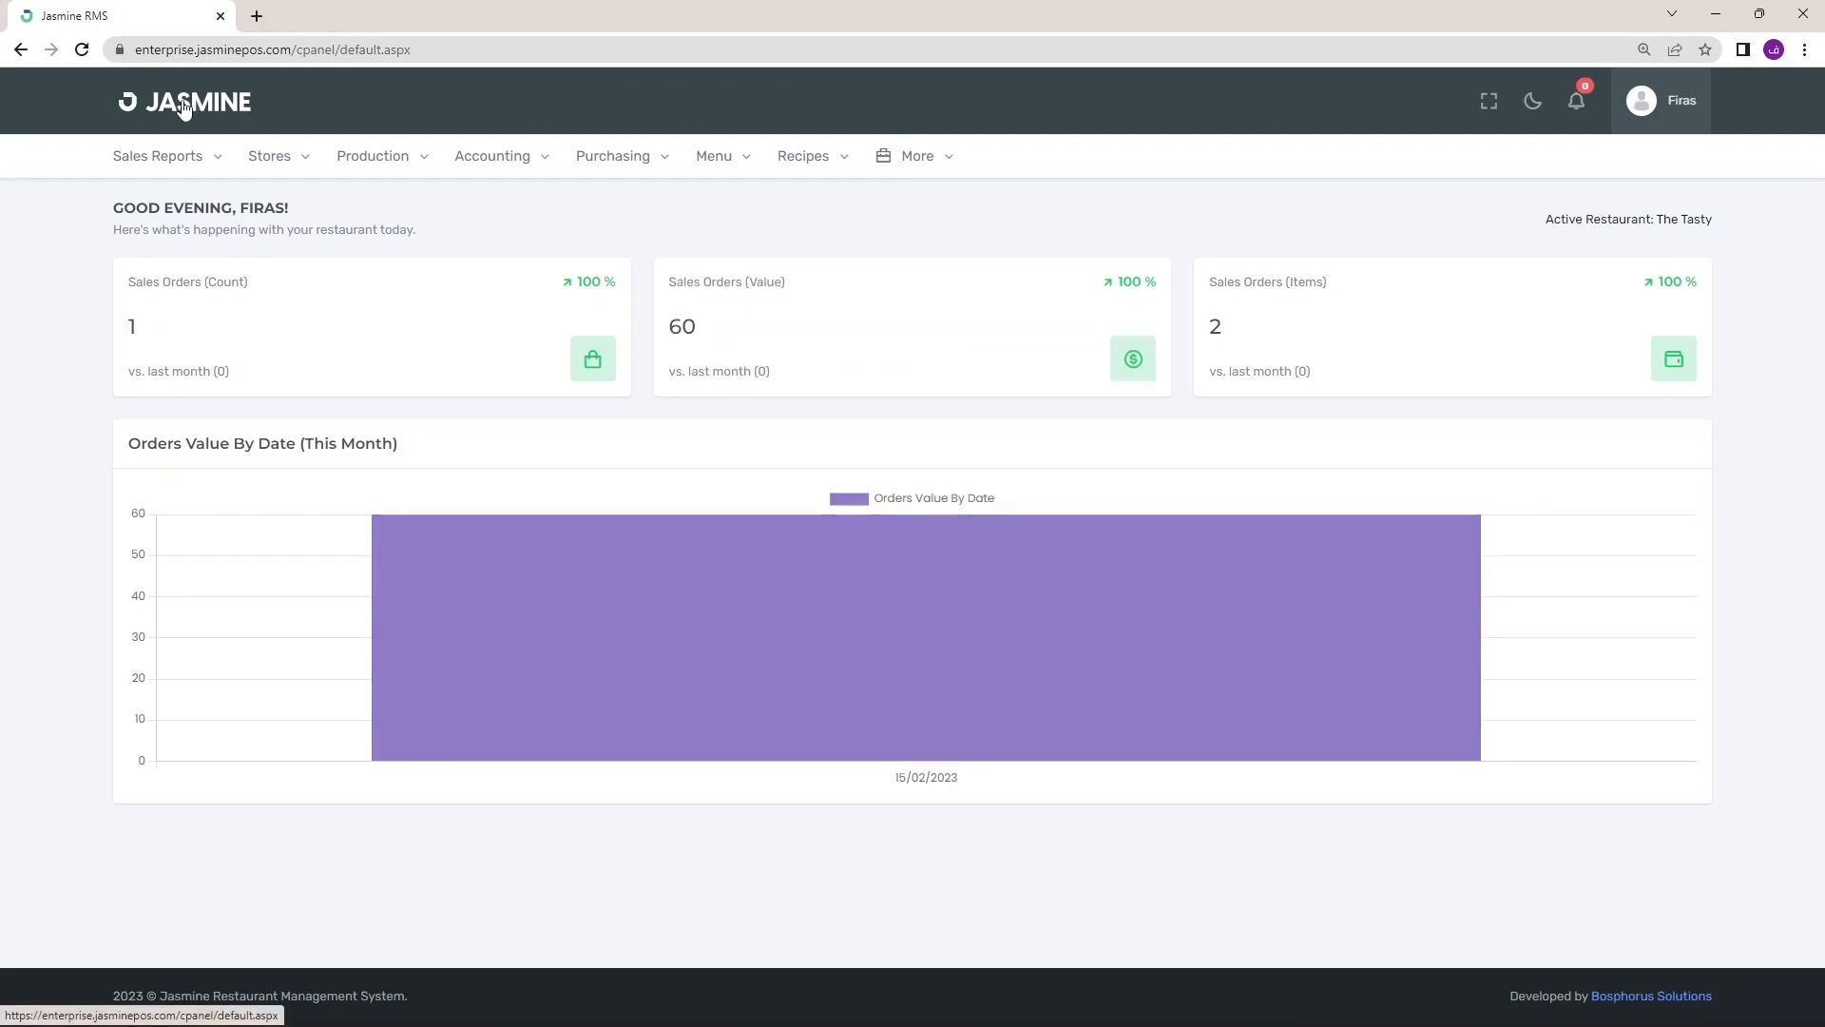
pyautogui.click(229, 111)
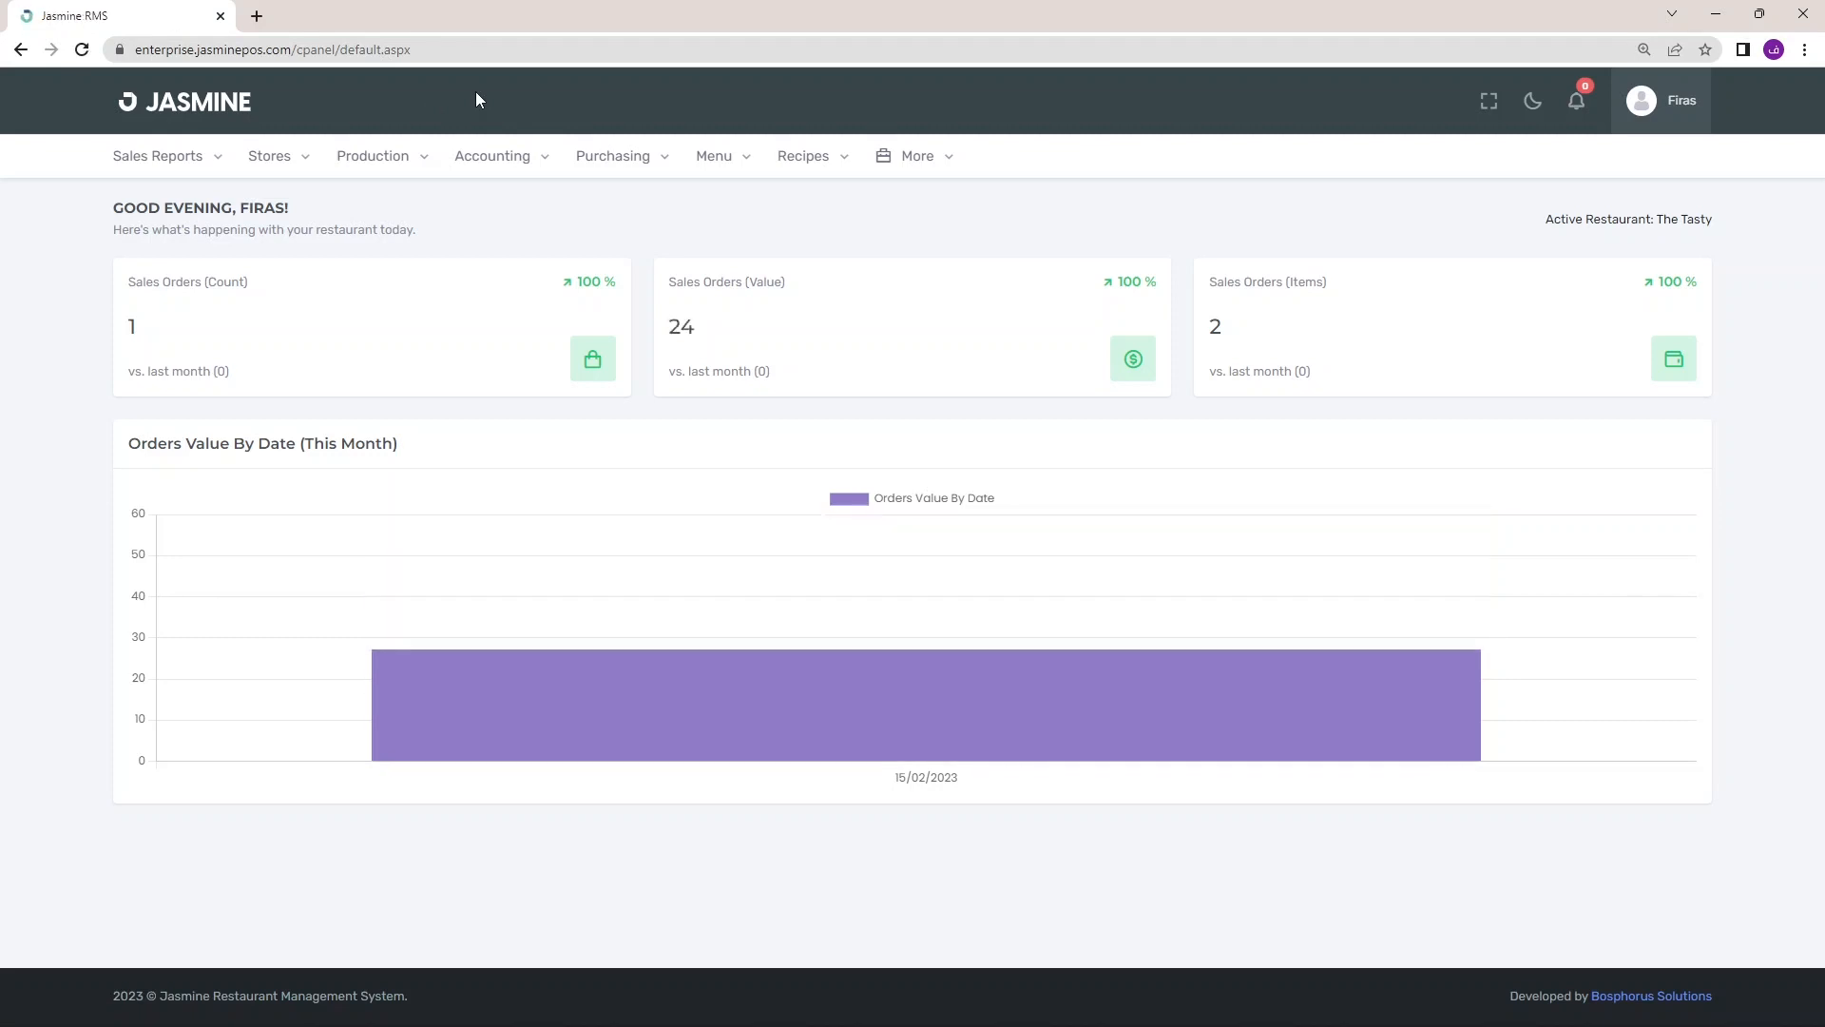
pyautogui.moveTo(948, 159)
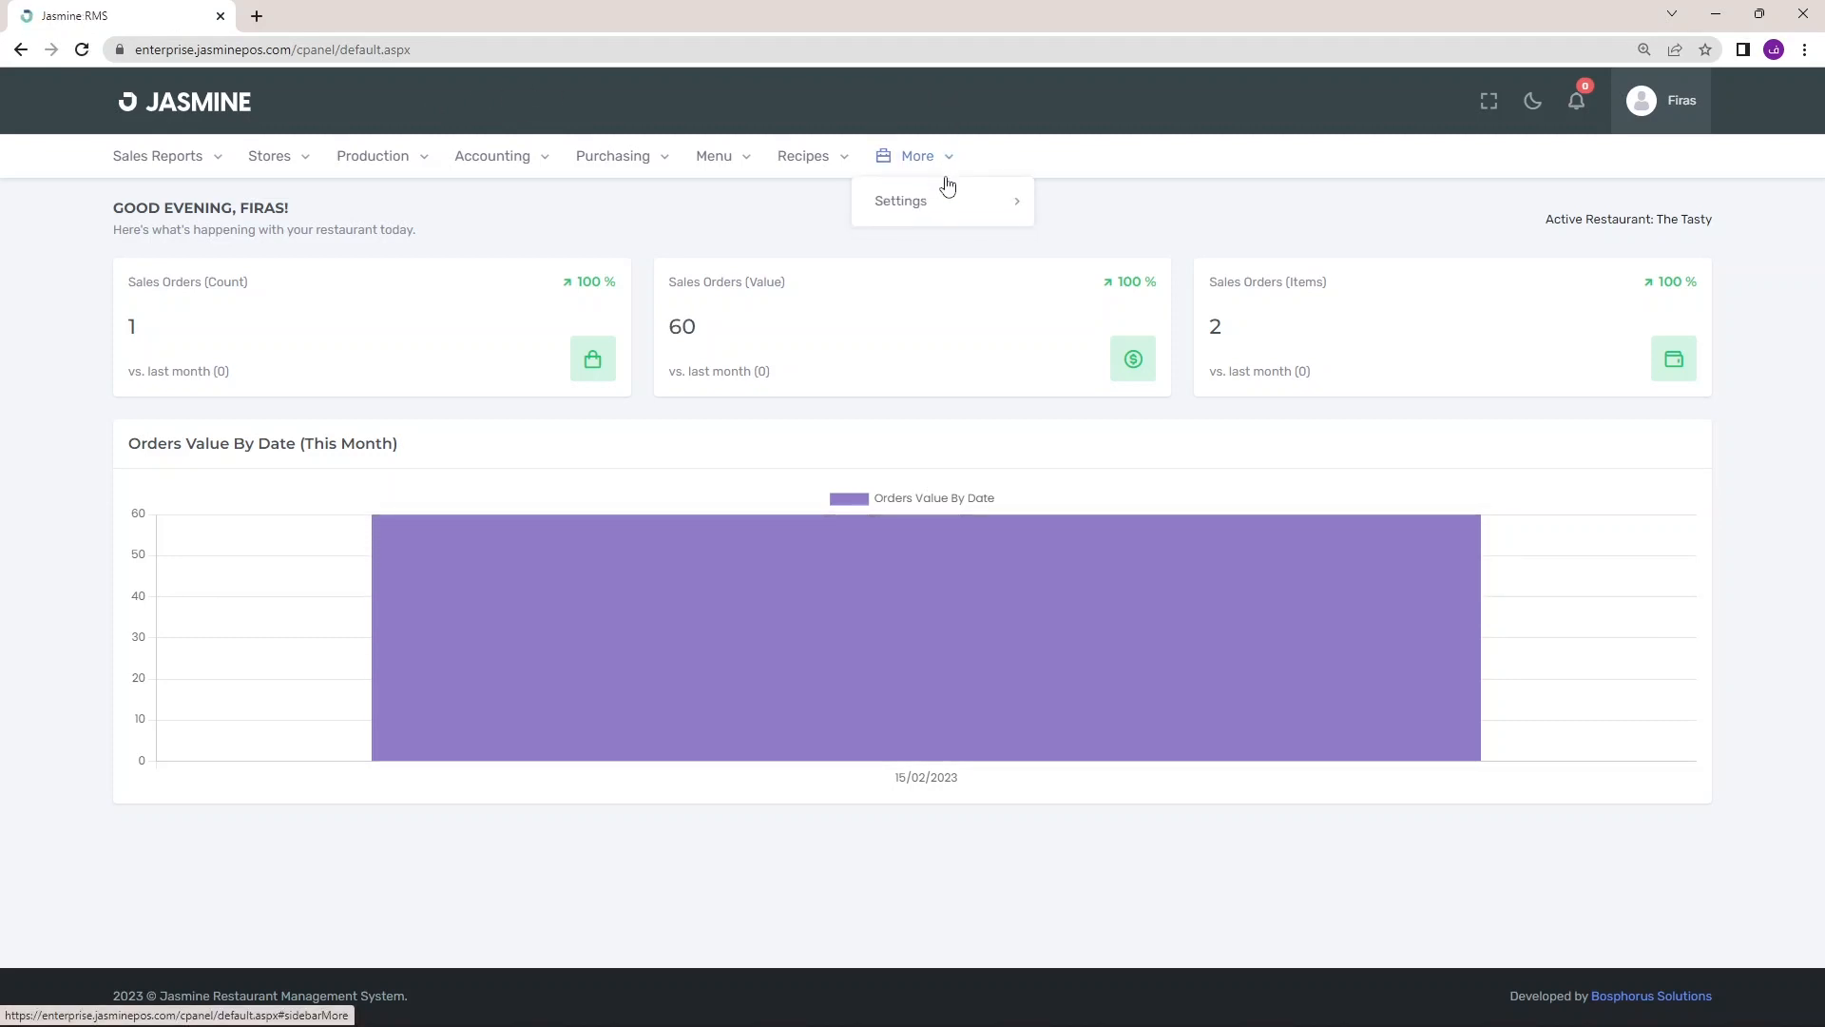
pyautogui.moveTo(945, 209)
pyautogui.moveTo(1106, 213)
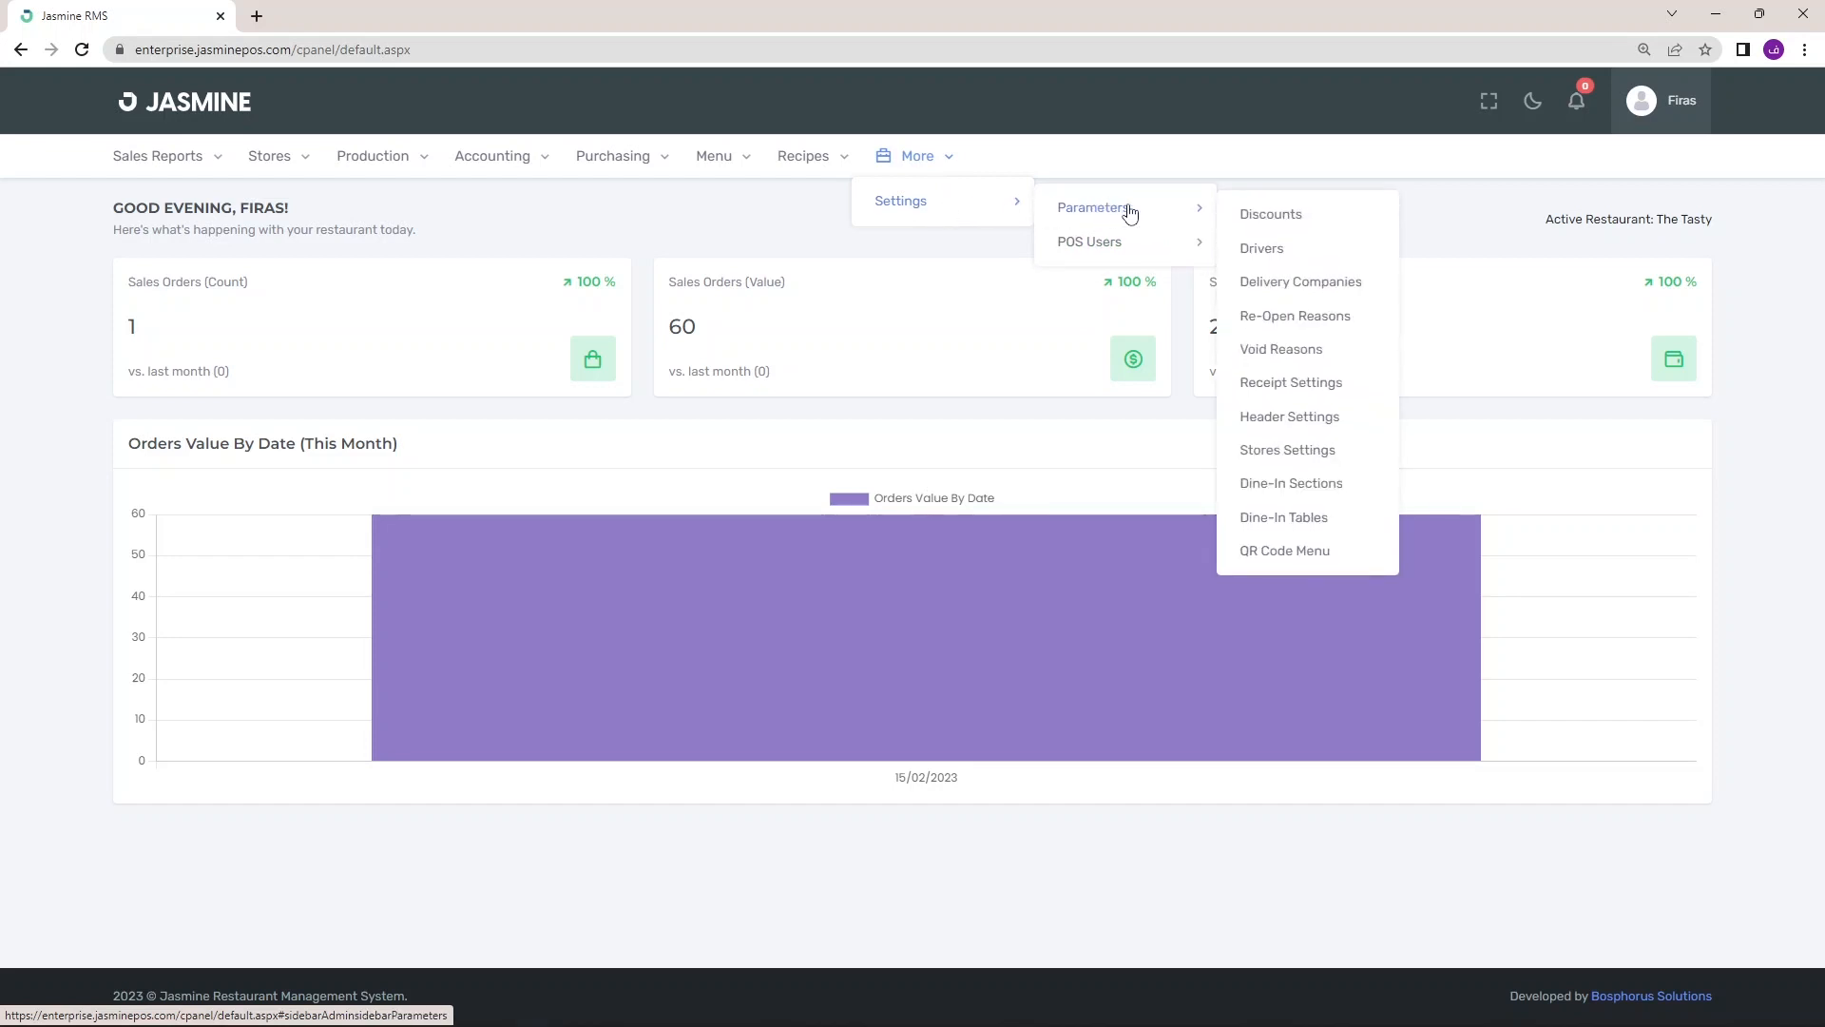
pyautogui.click(1322, 324)
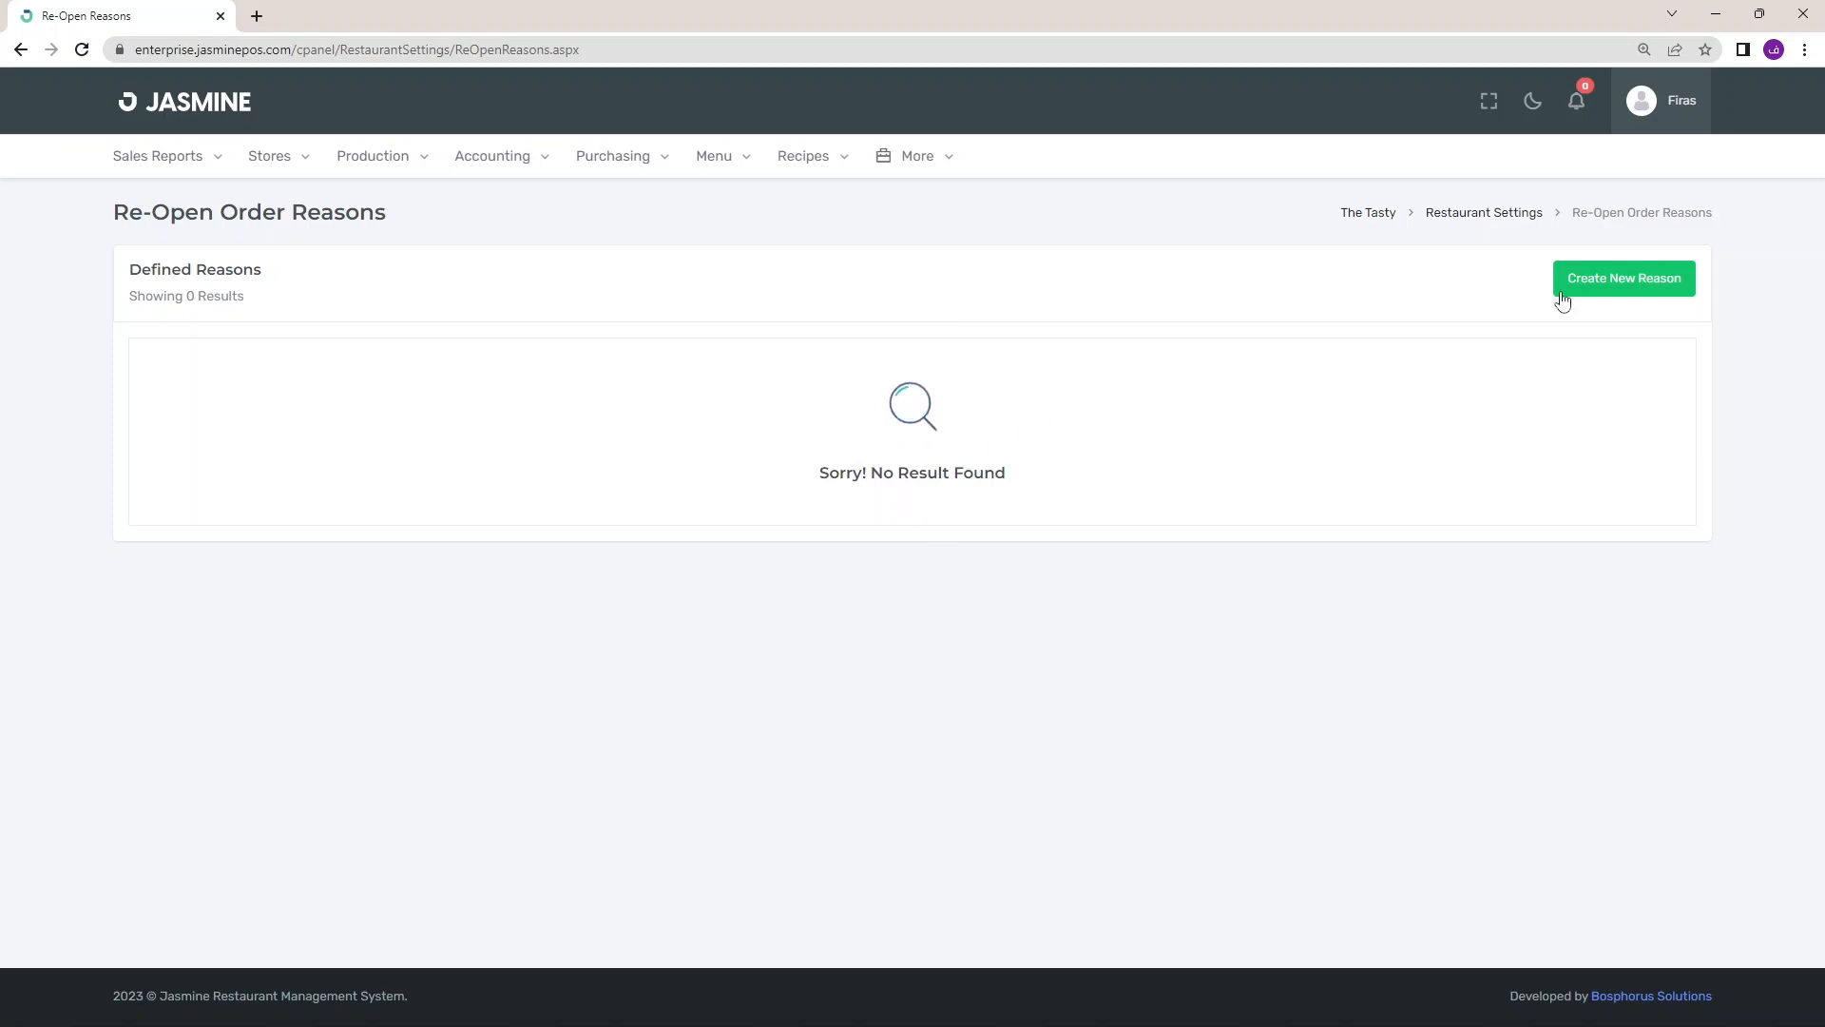
# Create the reopen reason 'Changing the Payment Method'
pyautogui.click(1602, 293)
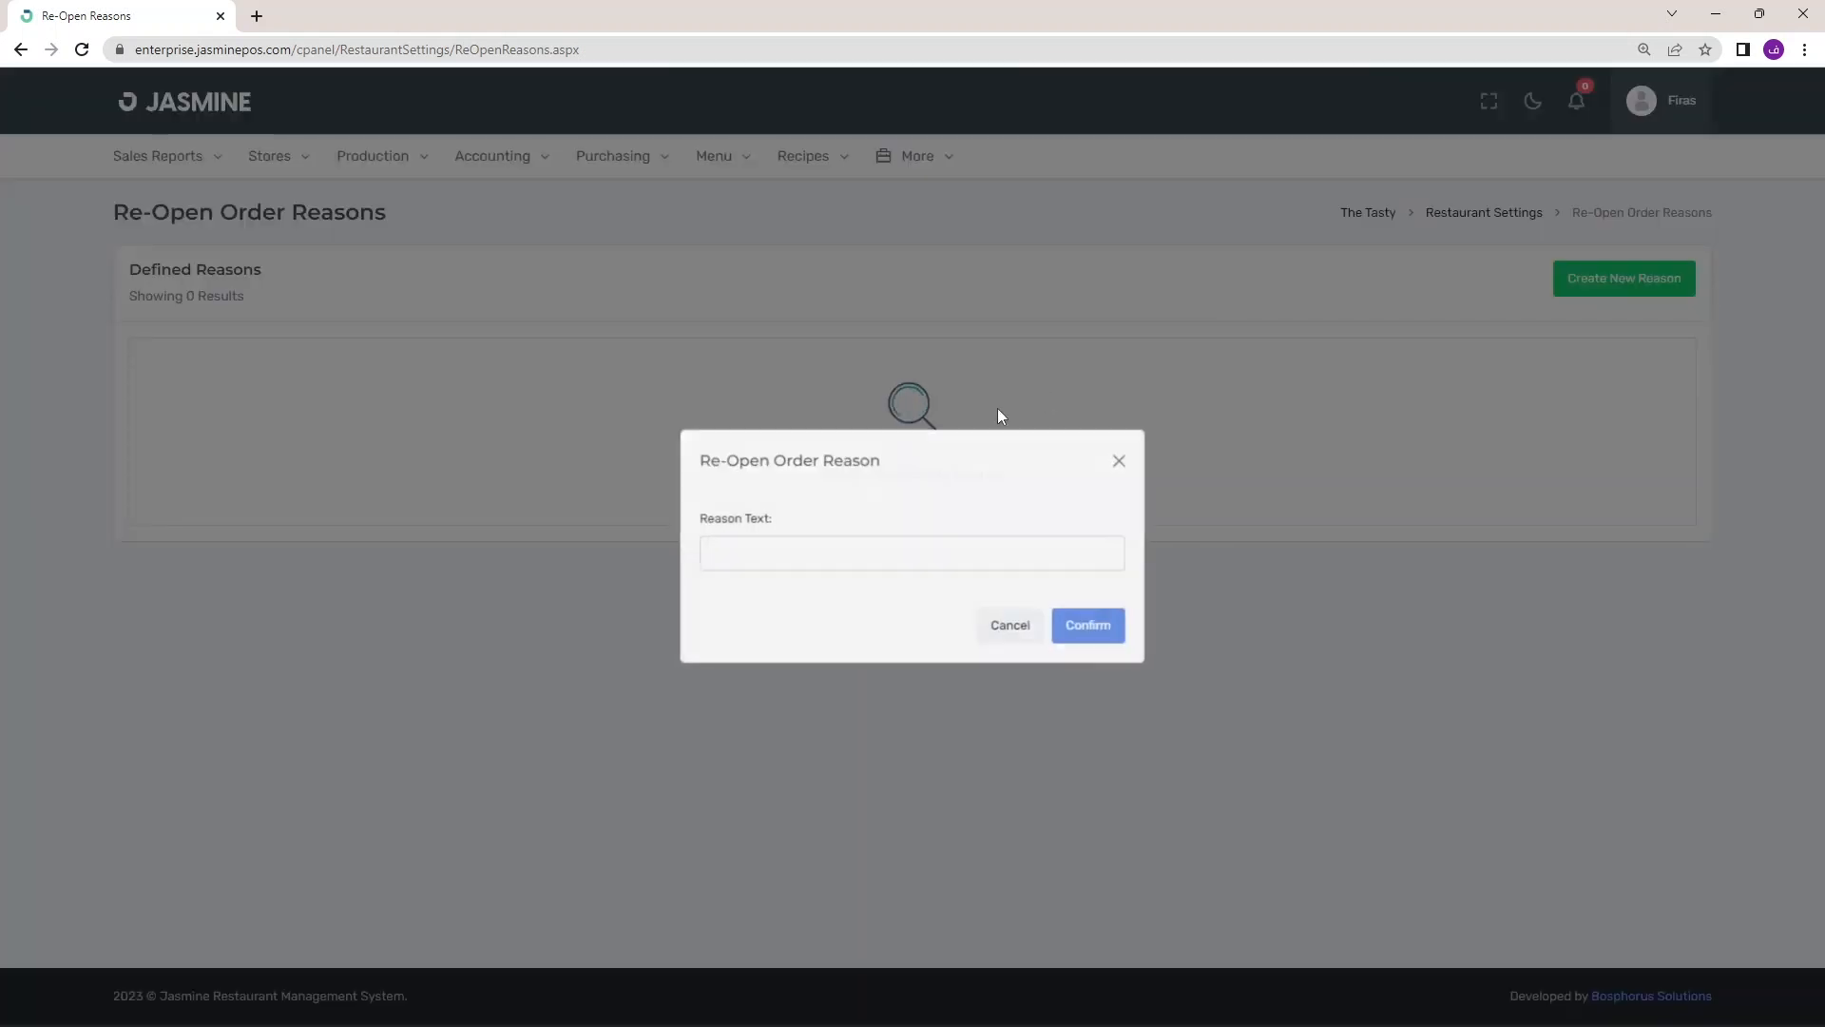
pyautogui.click(844, 553)
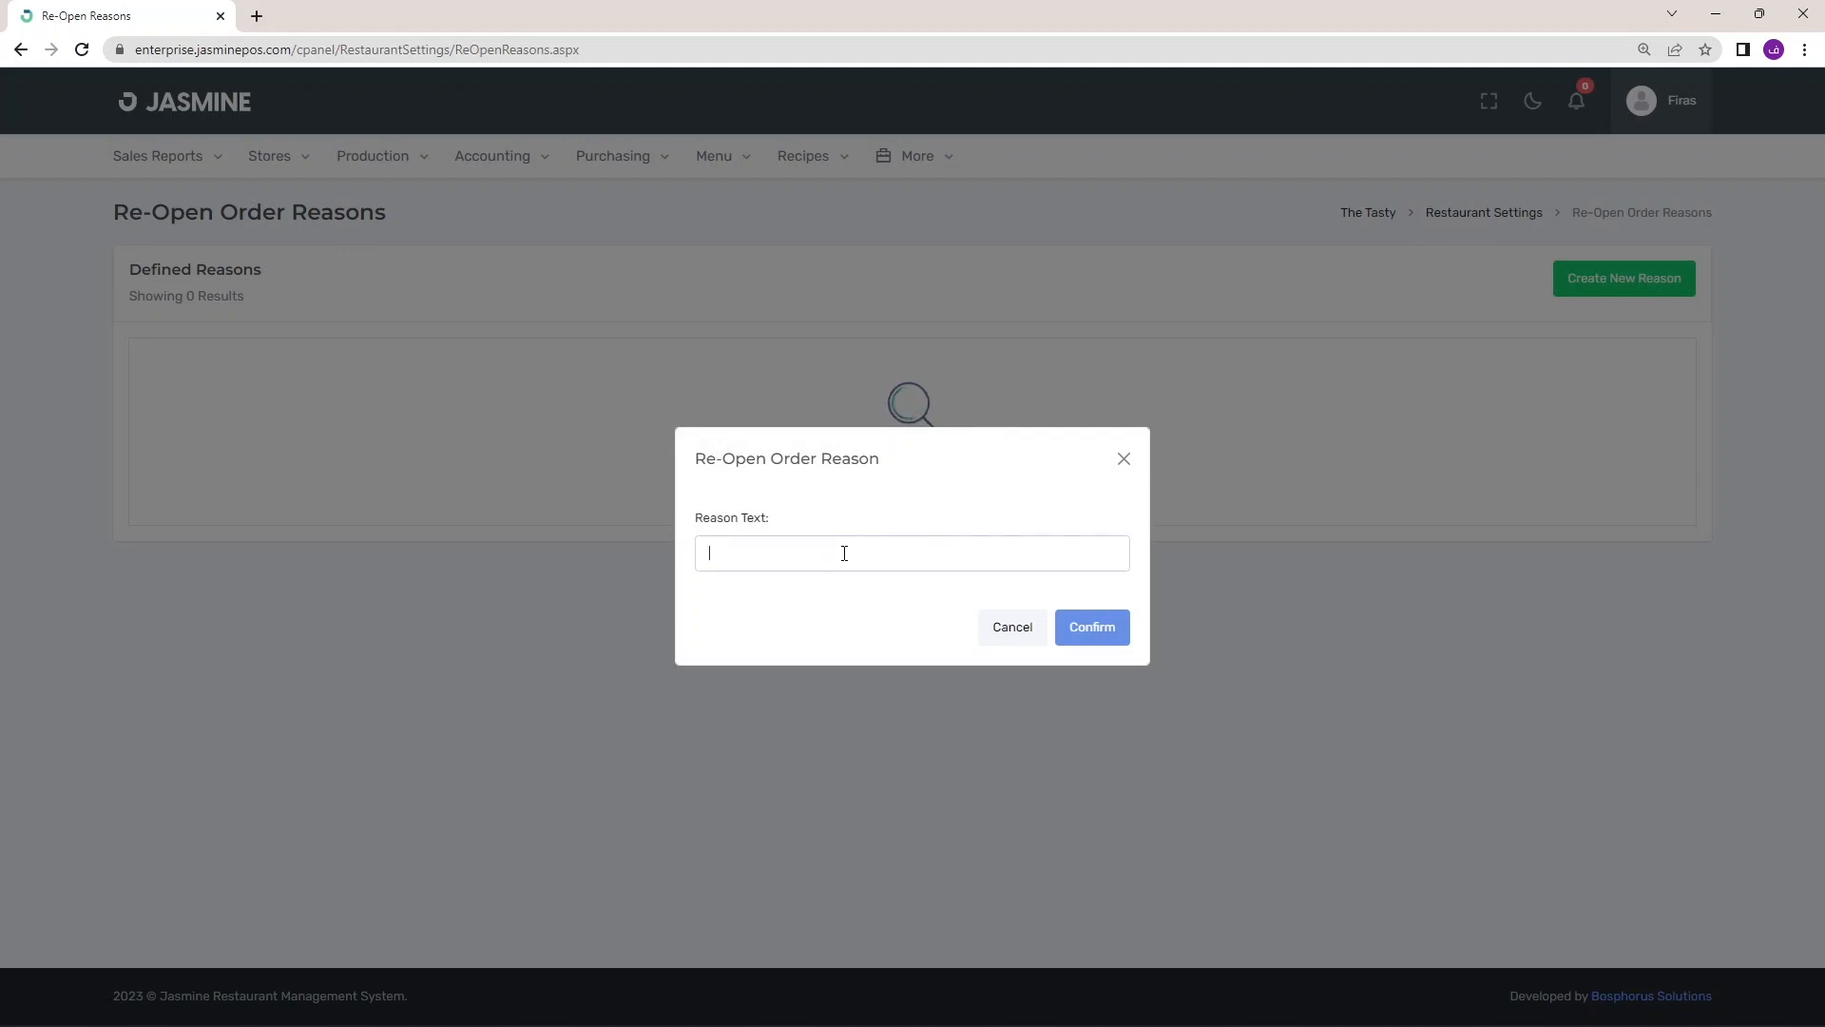
pyautogui.write('Changing t')
pyautogui.write('Payment method')
pyautogui.press('Left')
pyautogui.press('Left')
pyautogui.press('Left')
pyautogui.press('Left')
pyautogui.press('Left')
pyautogui.press('BackSpace')
pyautogui.write('M')
pyautogui.click(1104, 627)
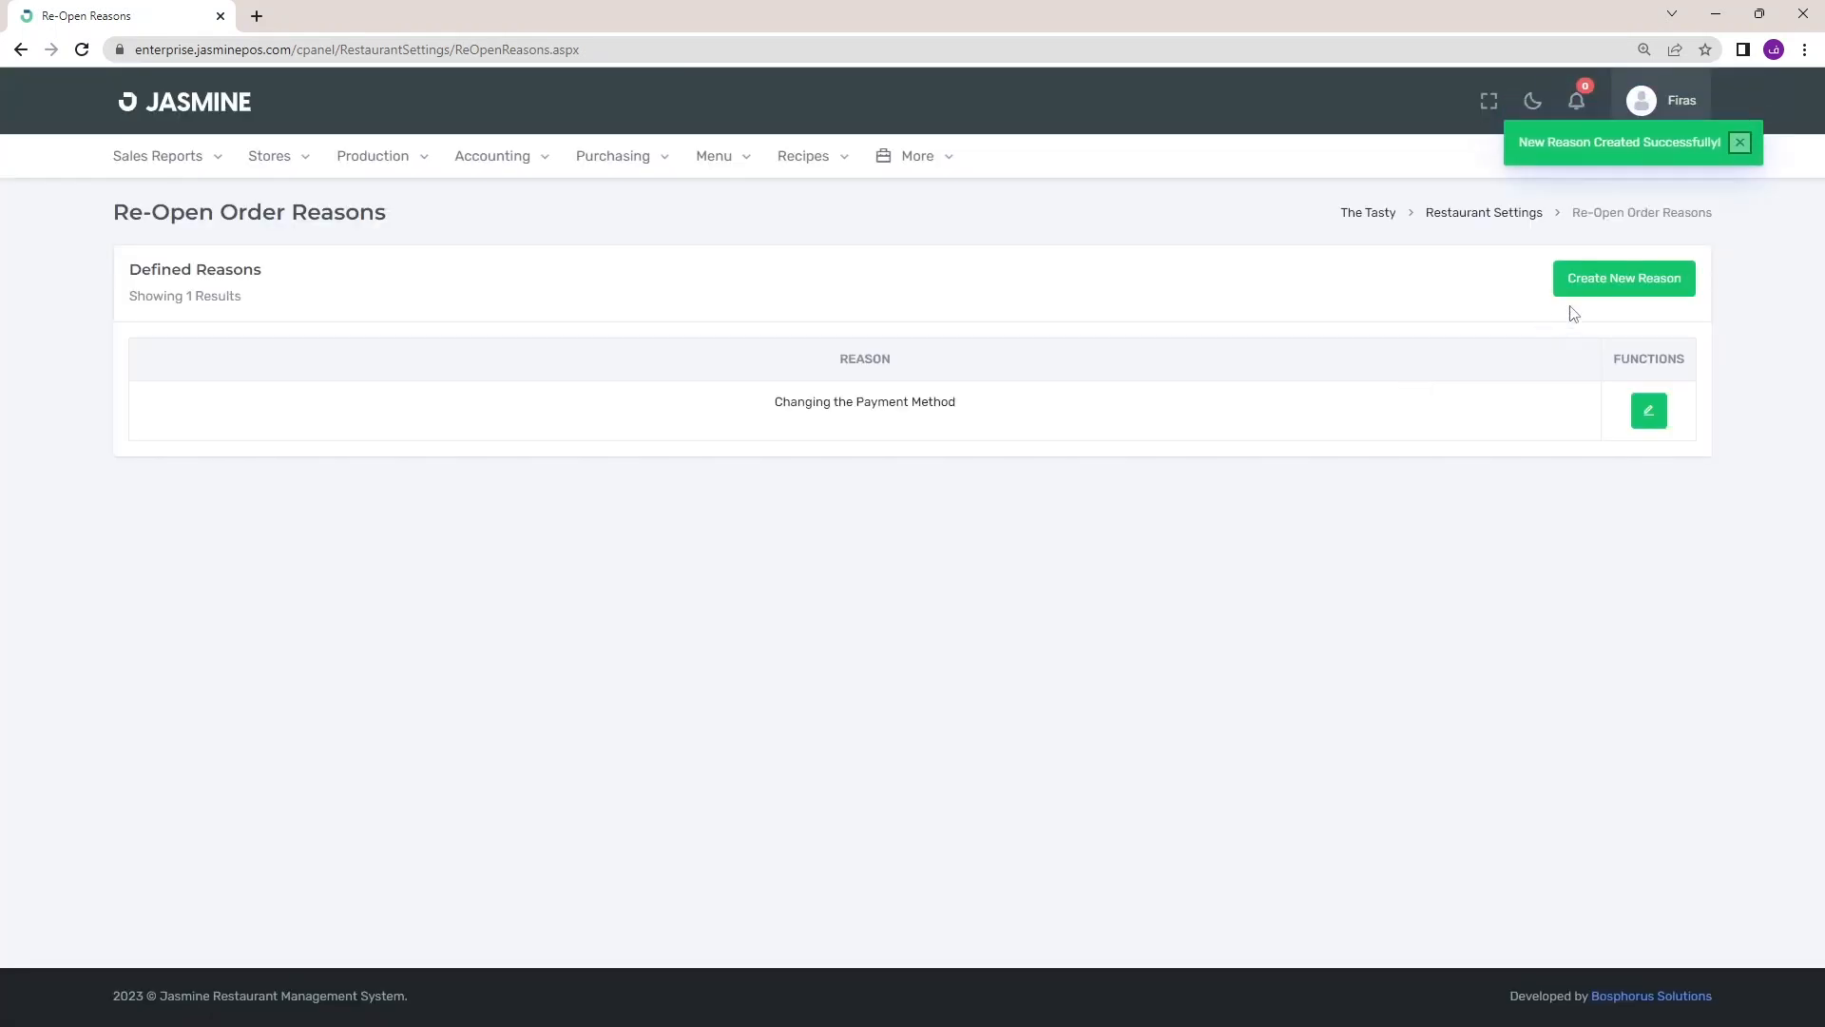
# Create a second reopen reason, 'To give discount'
pyautogui.click(1597, 298)
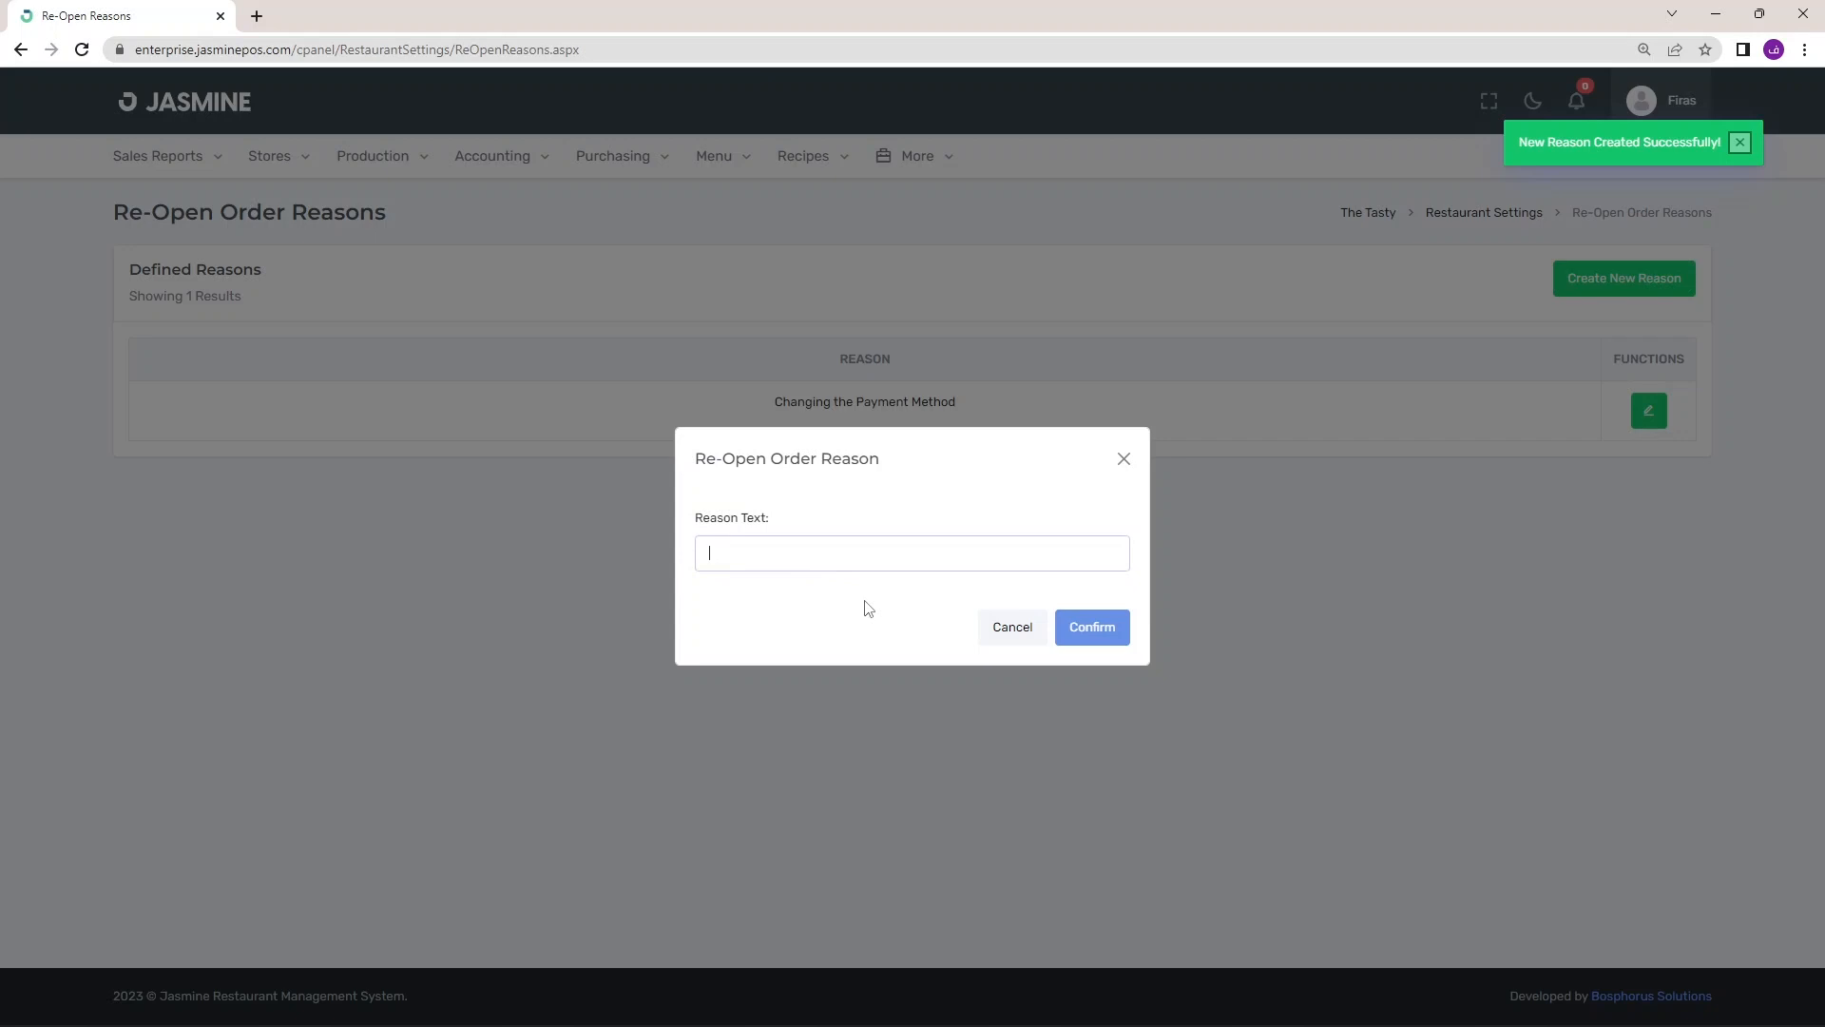
pyautogui.write('To give discount')
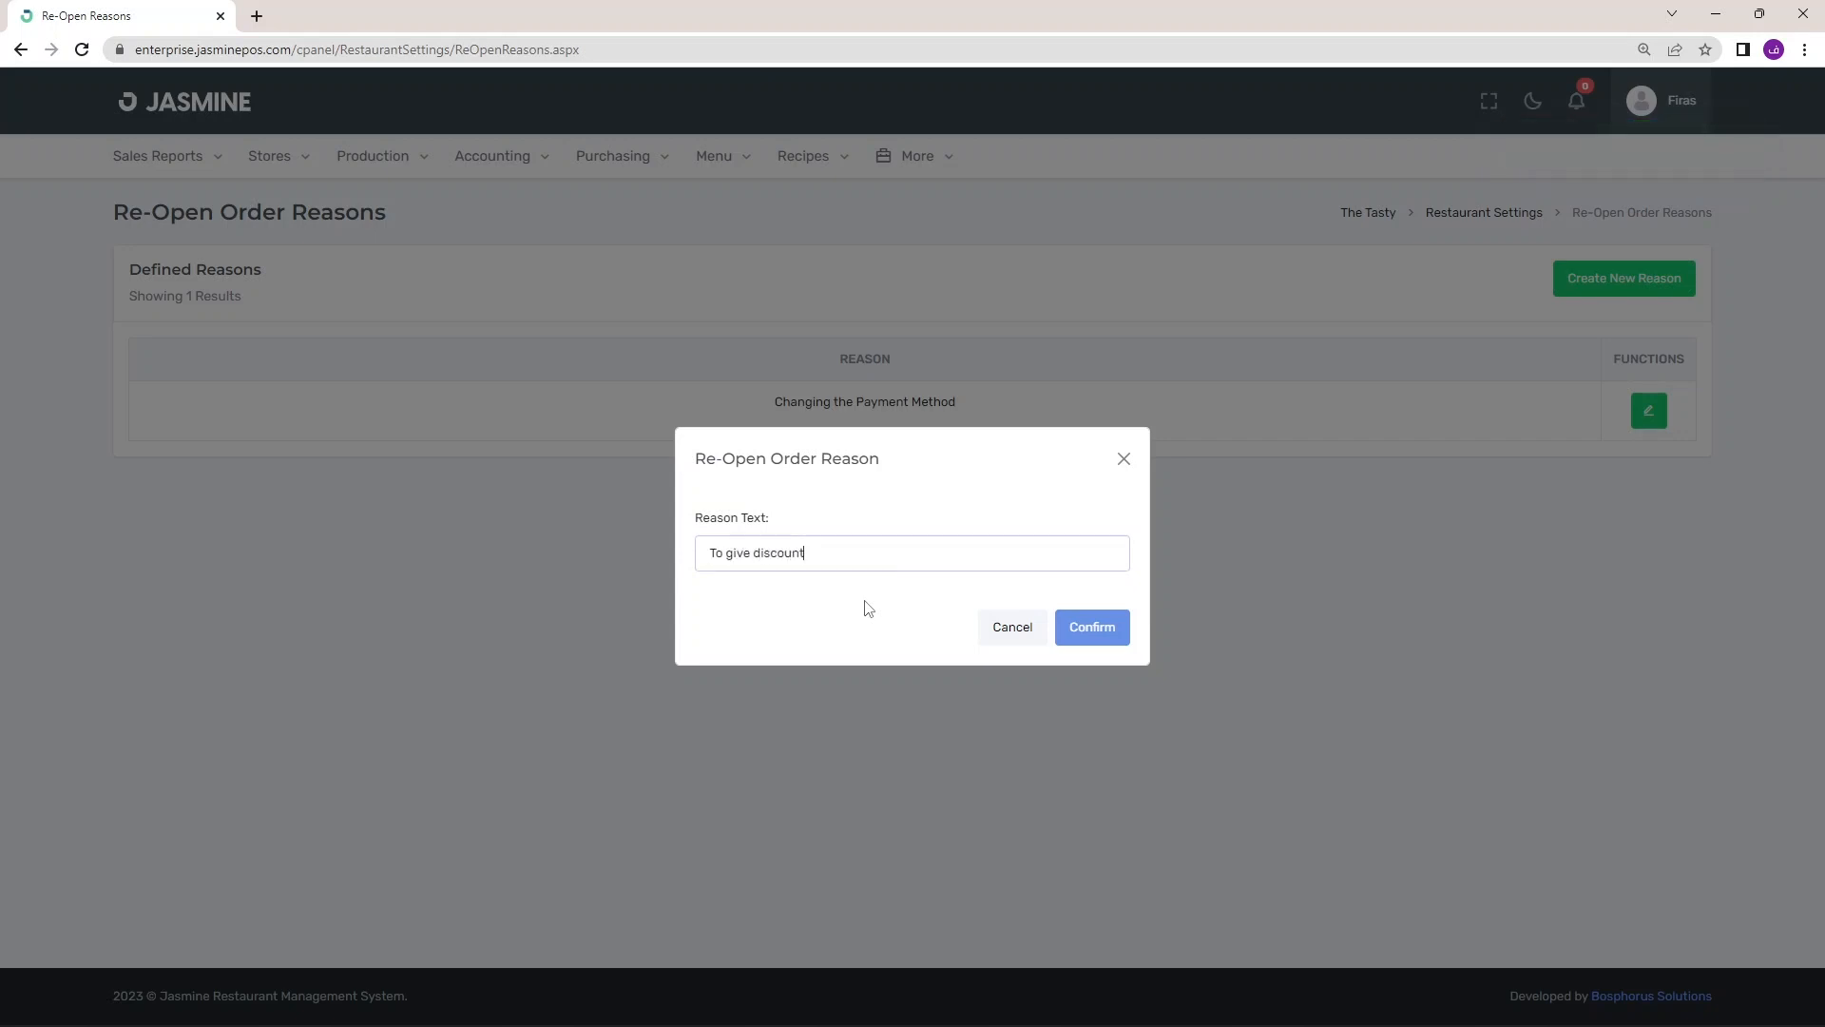
pyautogui.click(1070, 630)
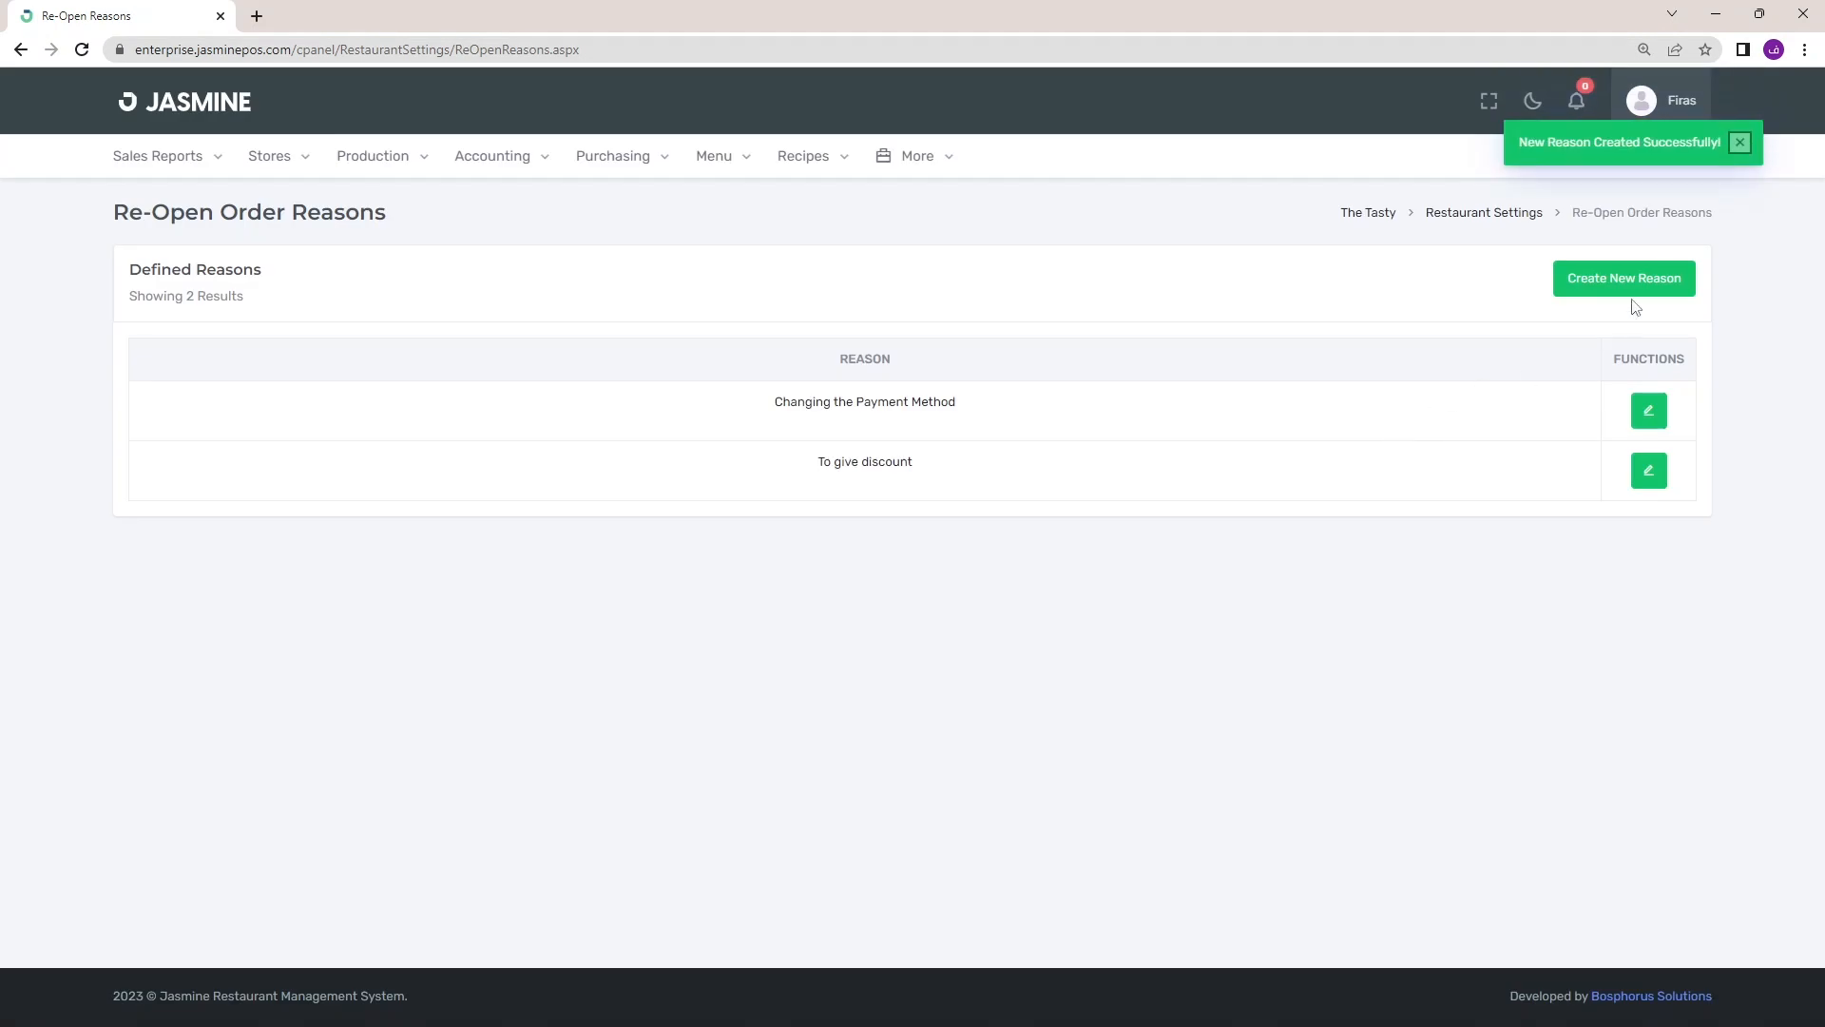
# Create reasons 'Order is canceled by delivery company' and 'Order was changed by customer'
pyautogui.click(1638, 285)
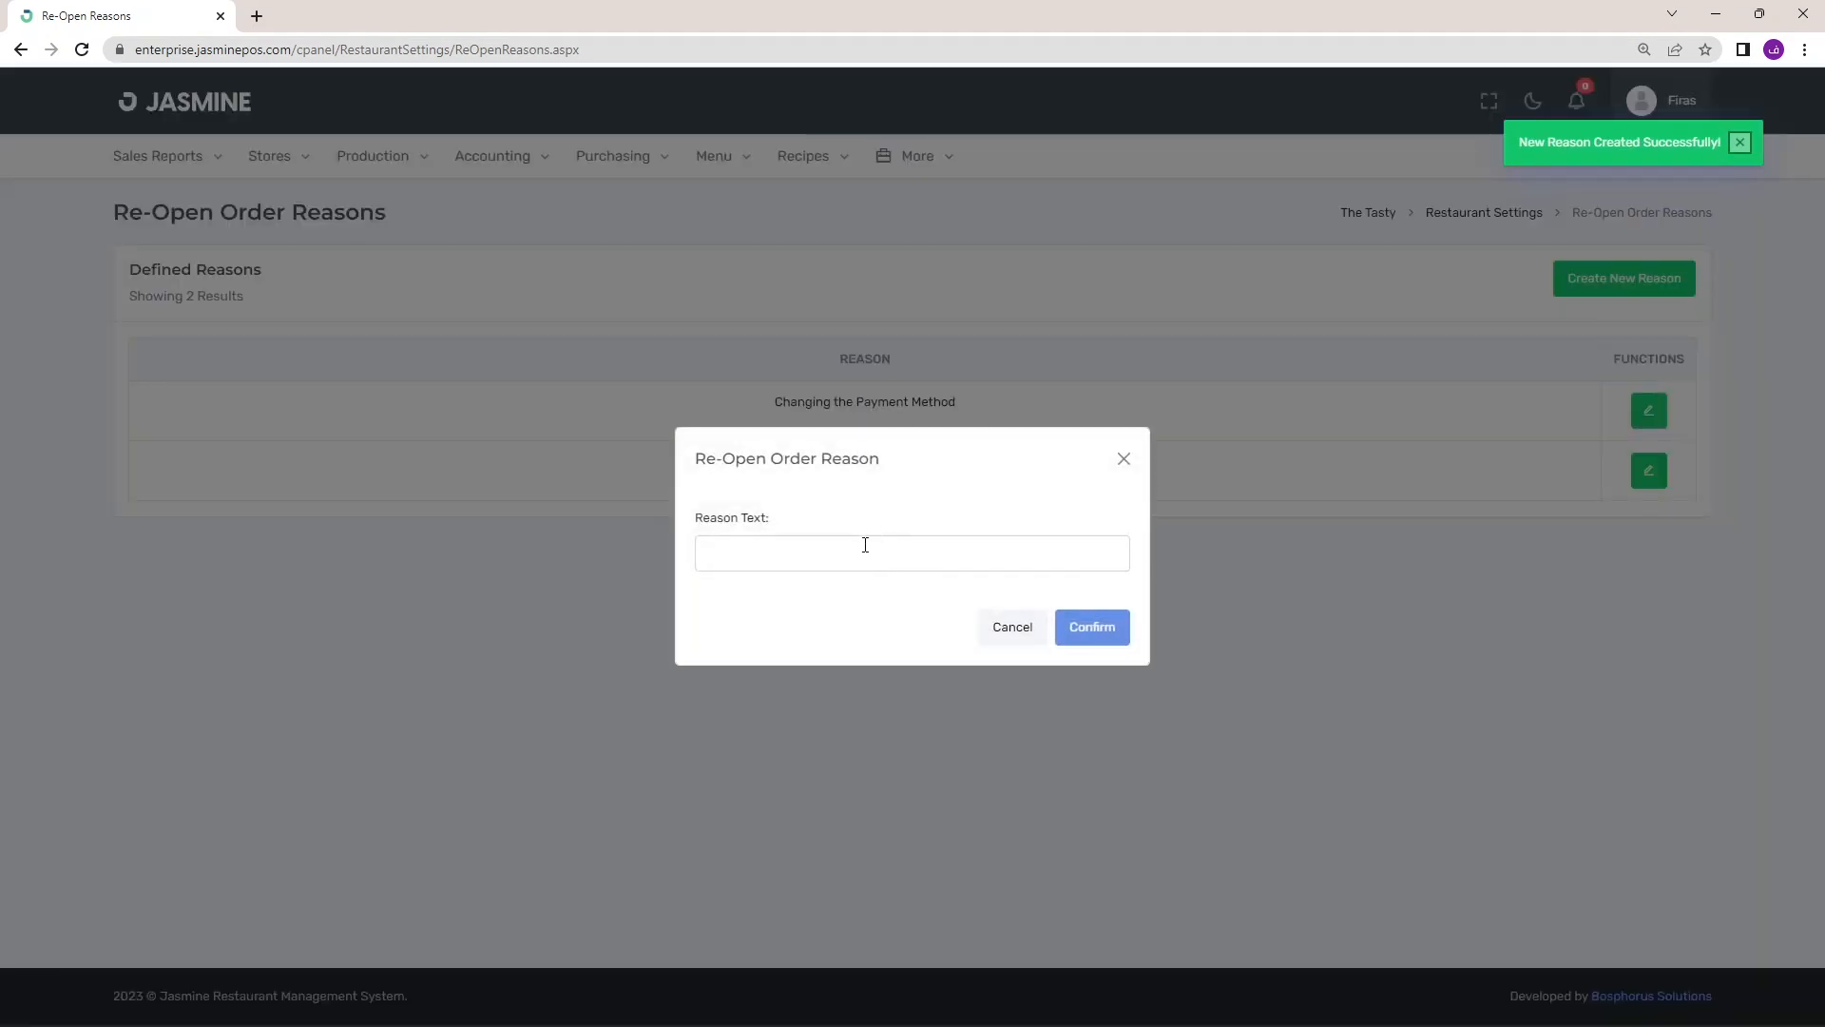
pyautogui.write('Order')
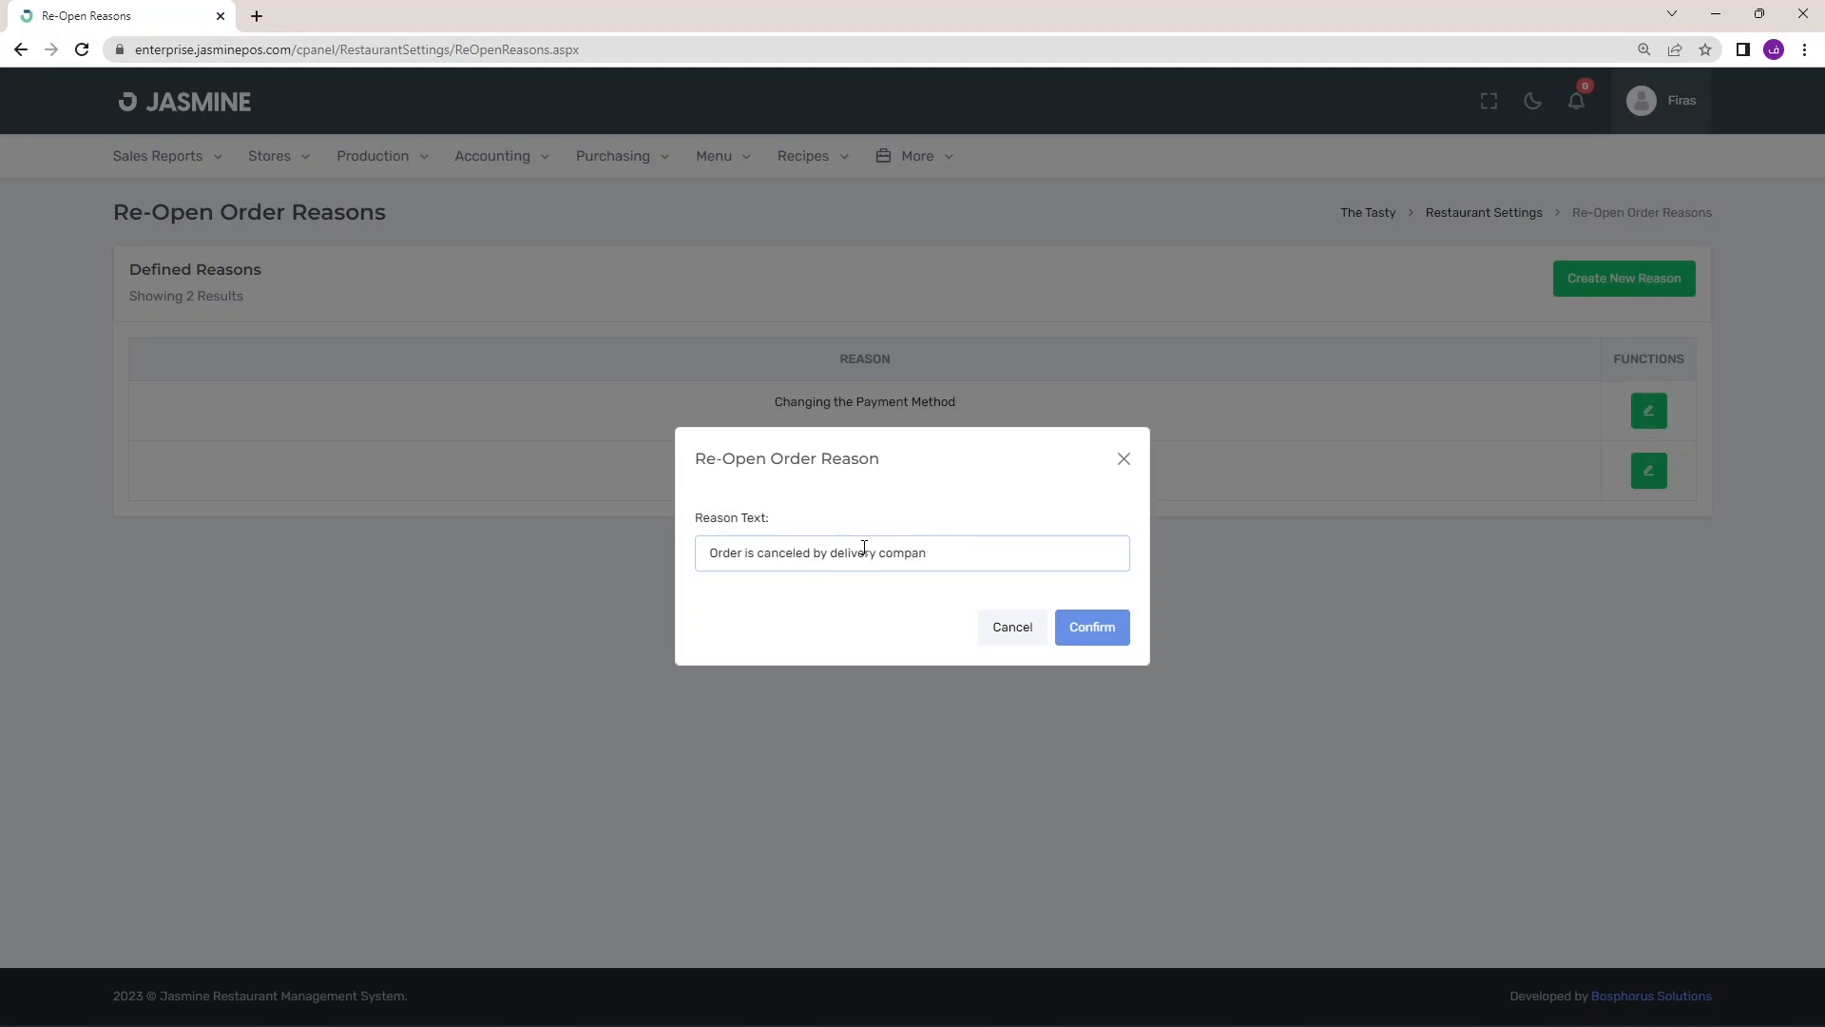
pyautogui.click(1058, 625)
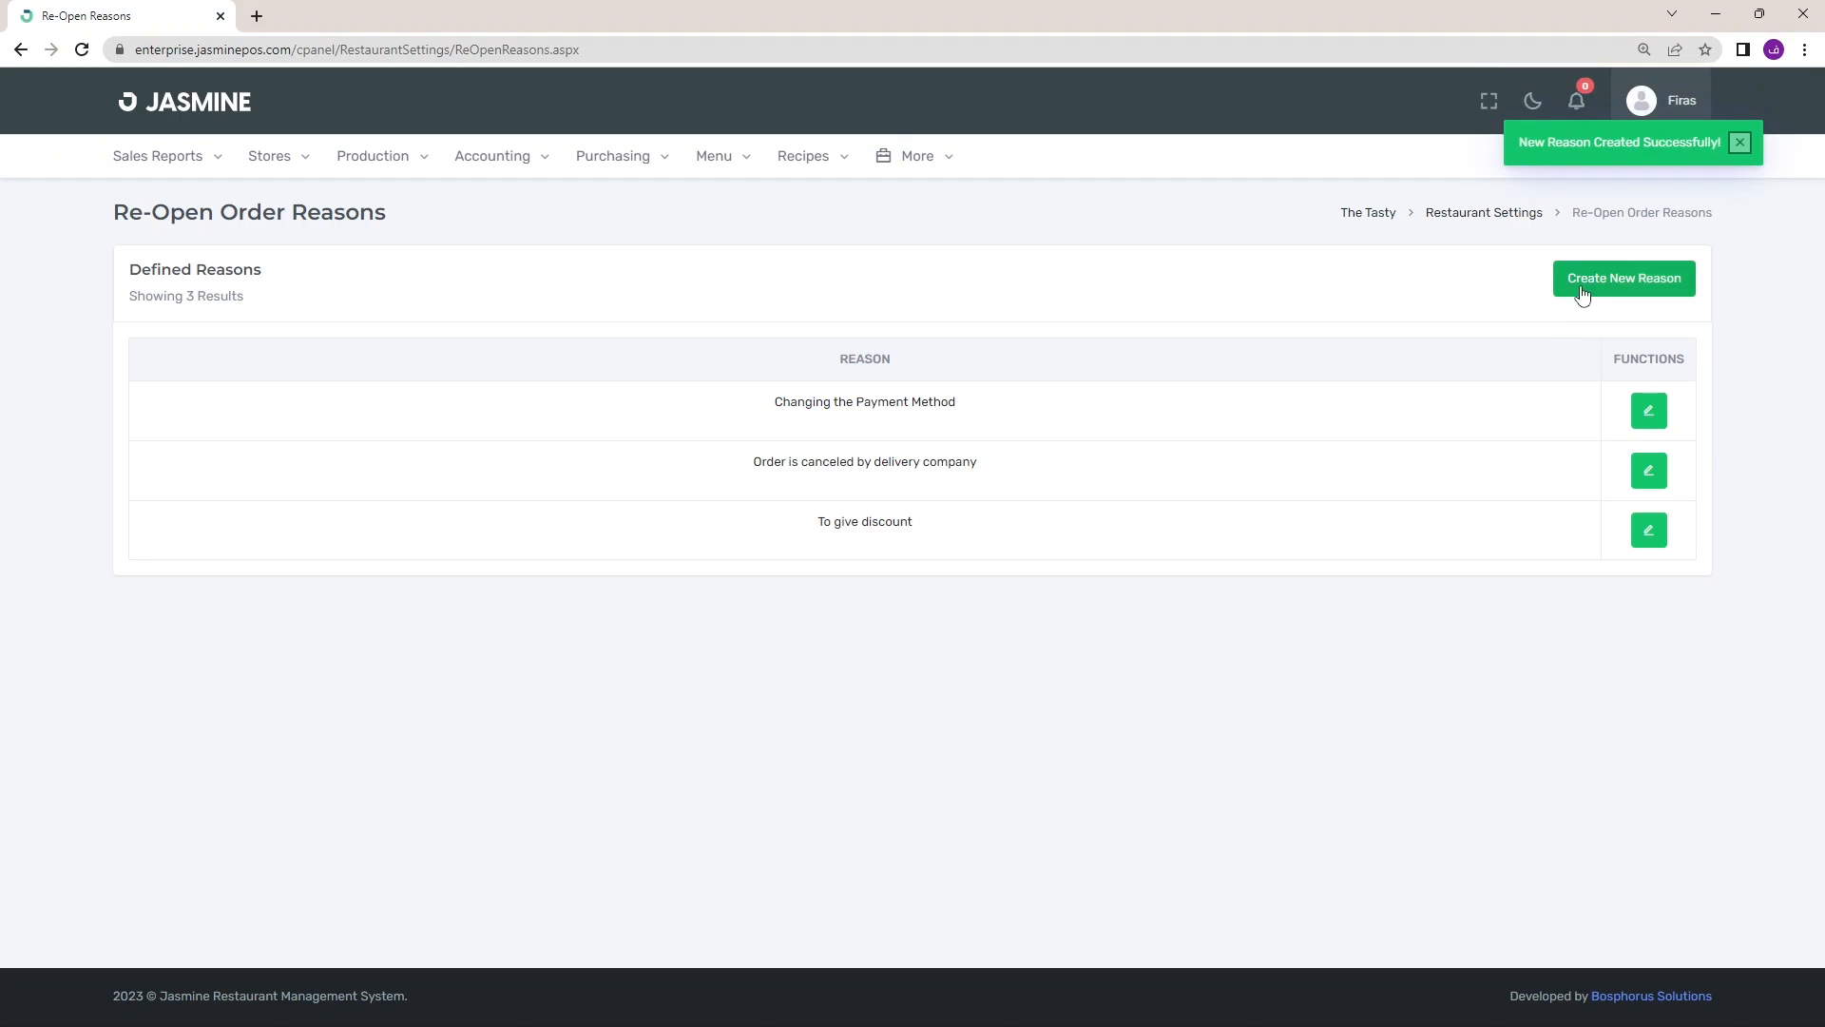
pyautogui.click(1583, 285)
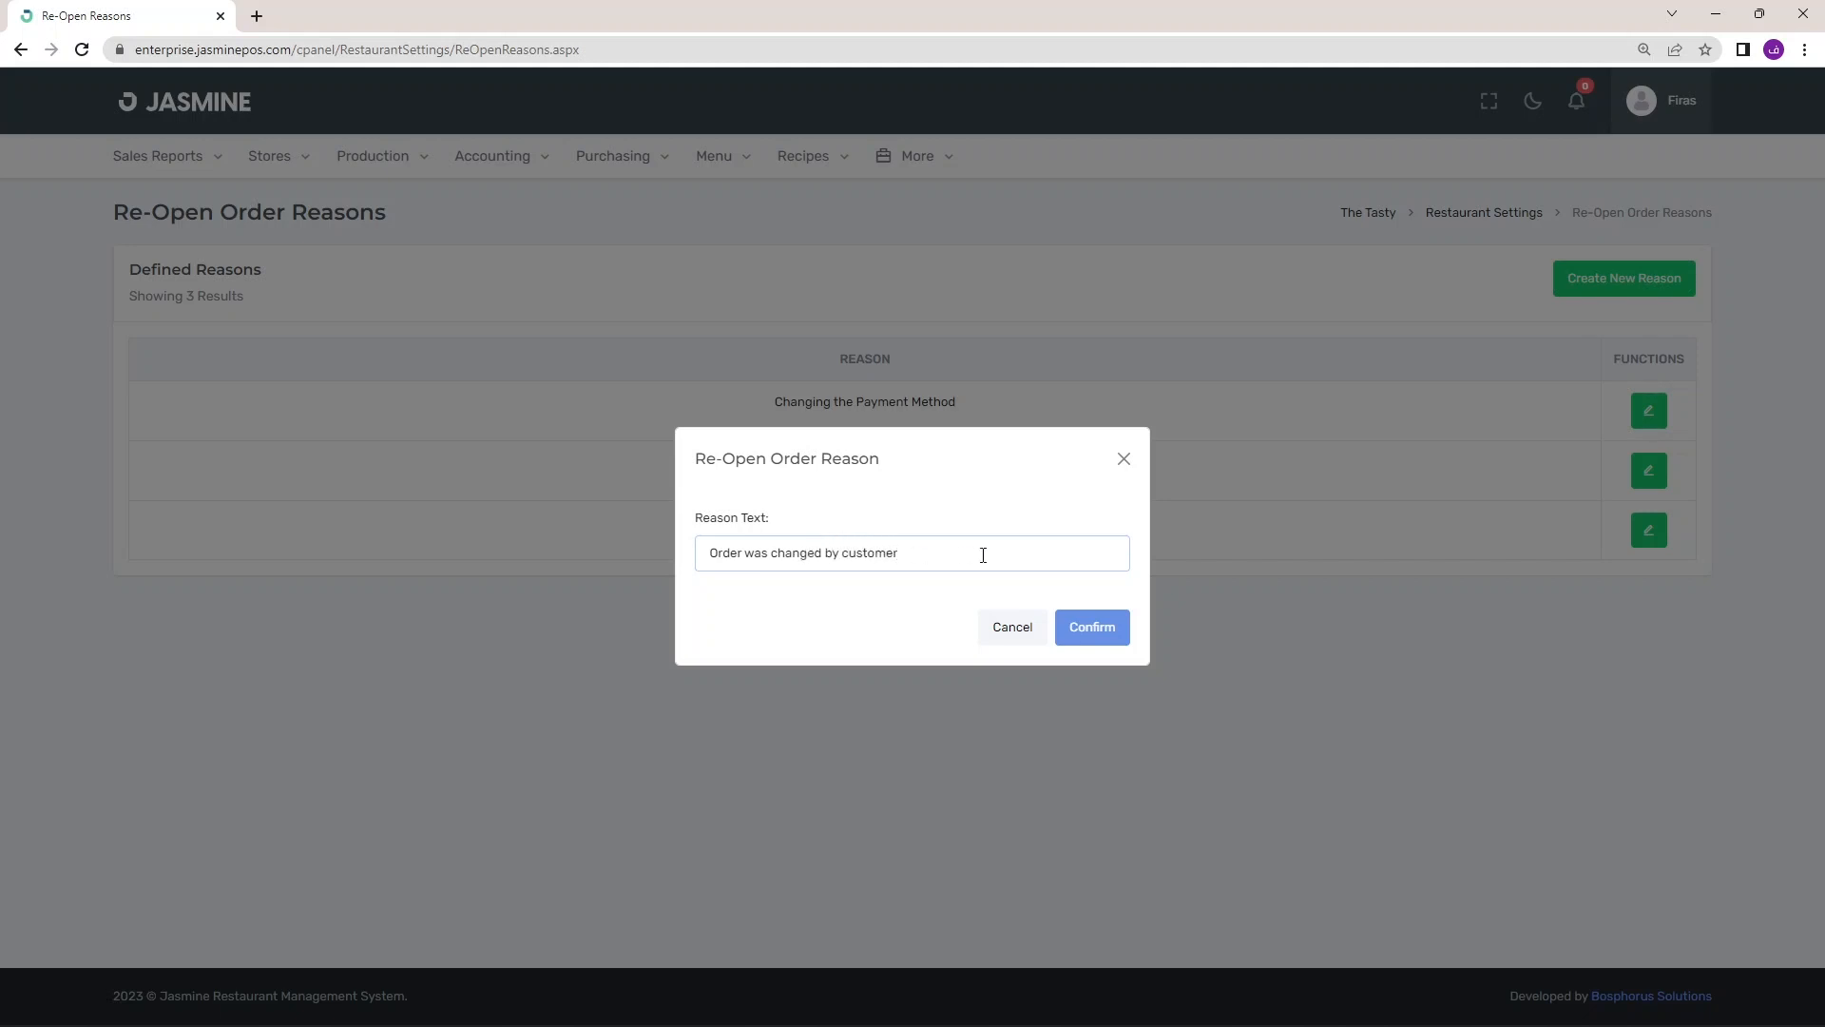
pyautogui.click(1084, 626)
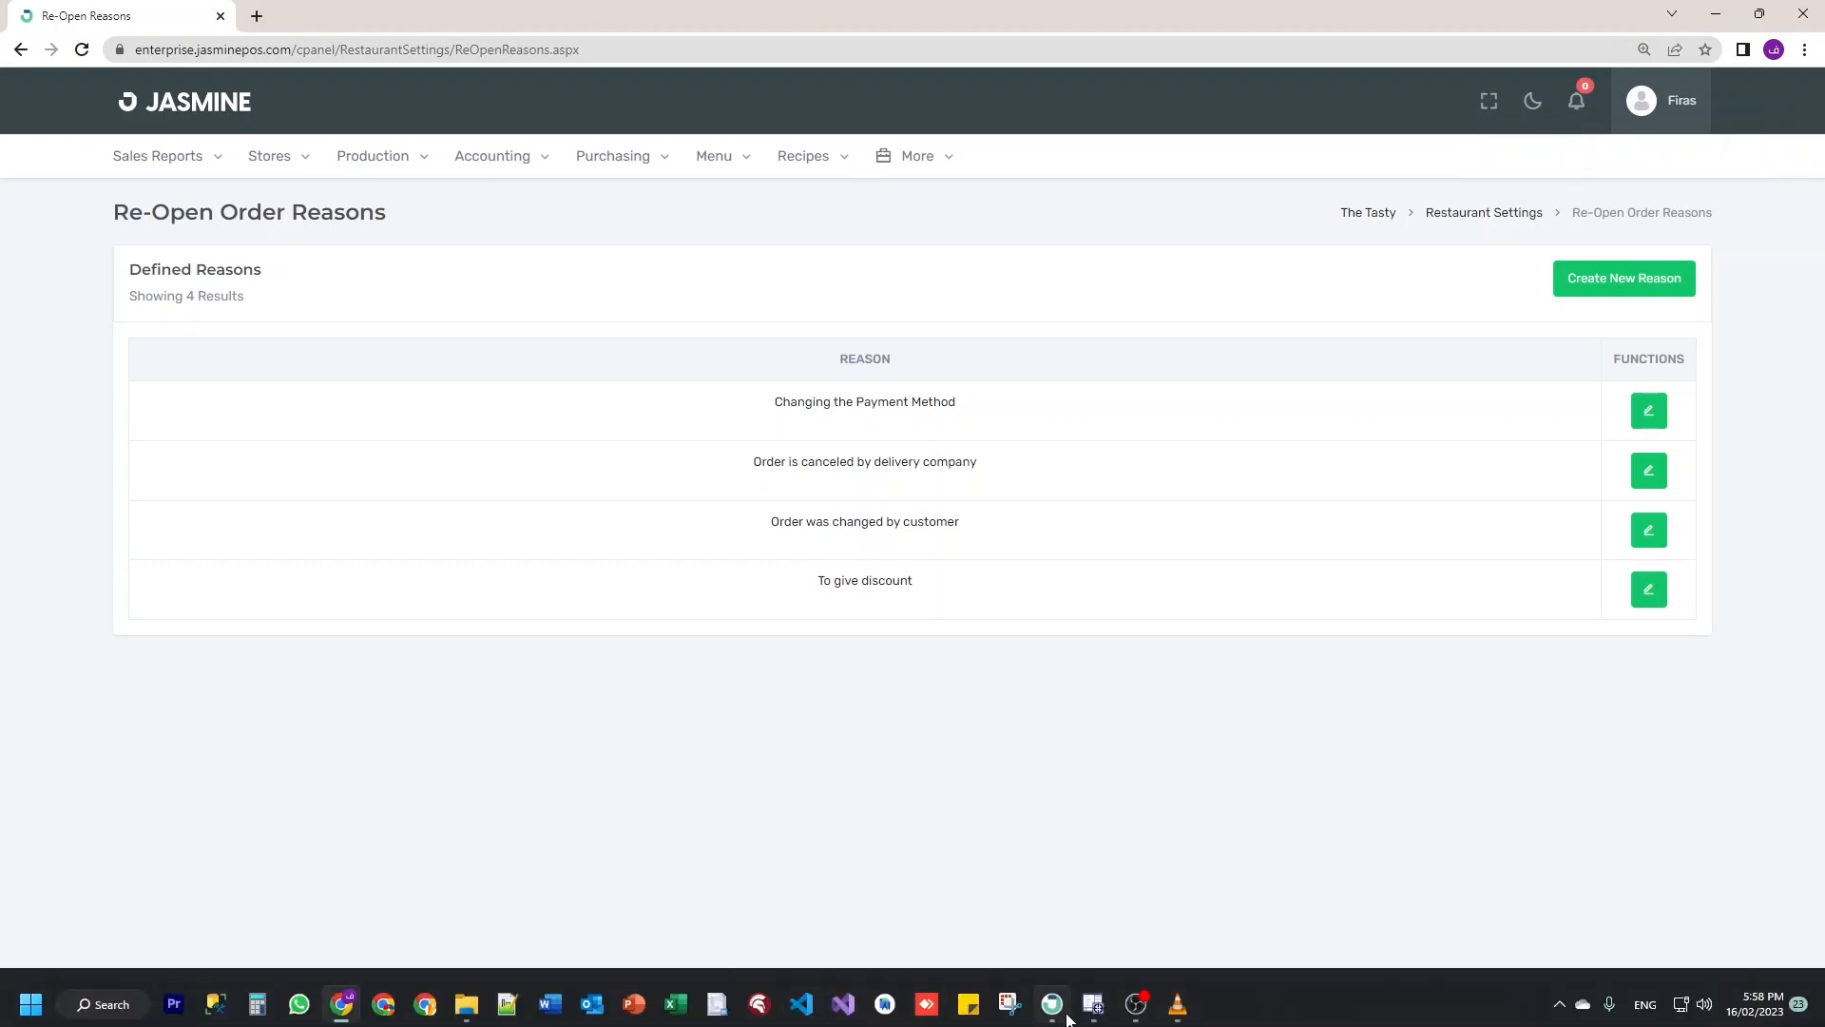
# Return to the Jasmine desktop app and browse closed orders 2 and 3
pyautogui.click(1053, 1003)
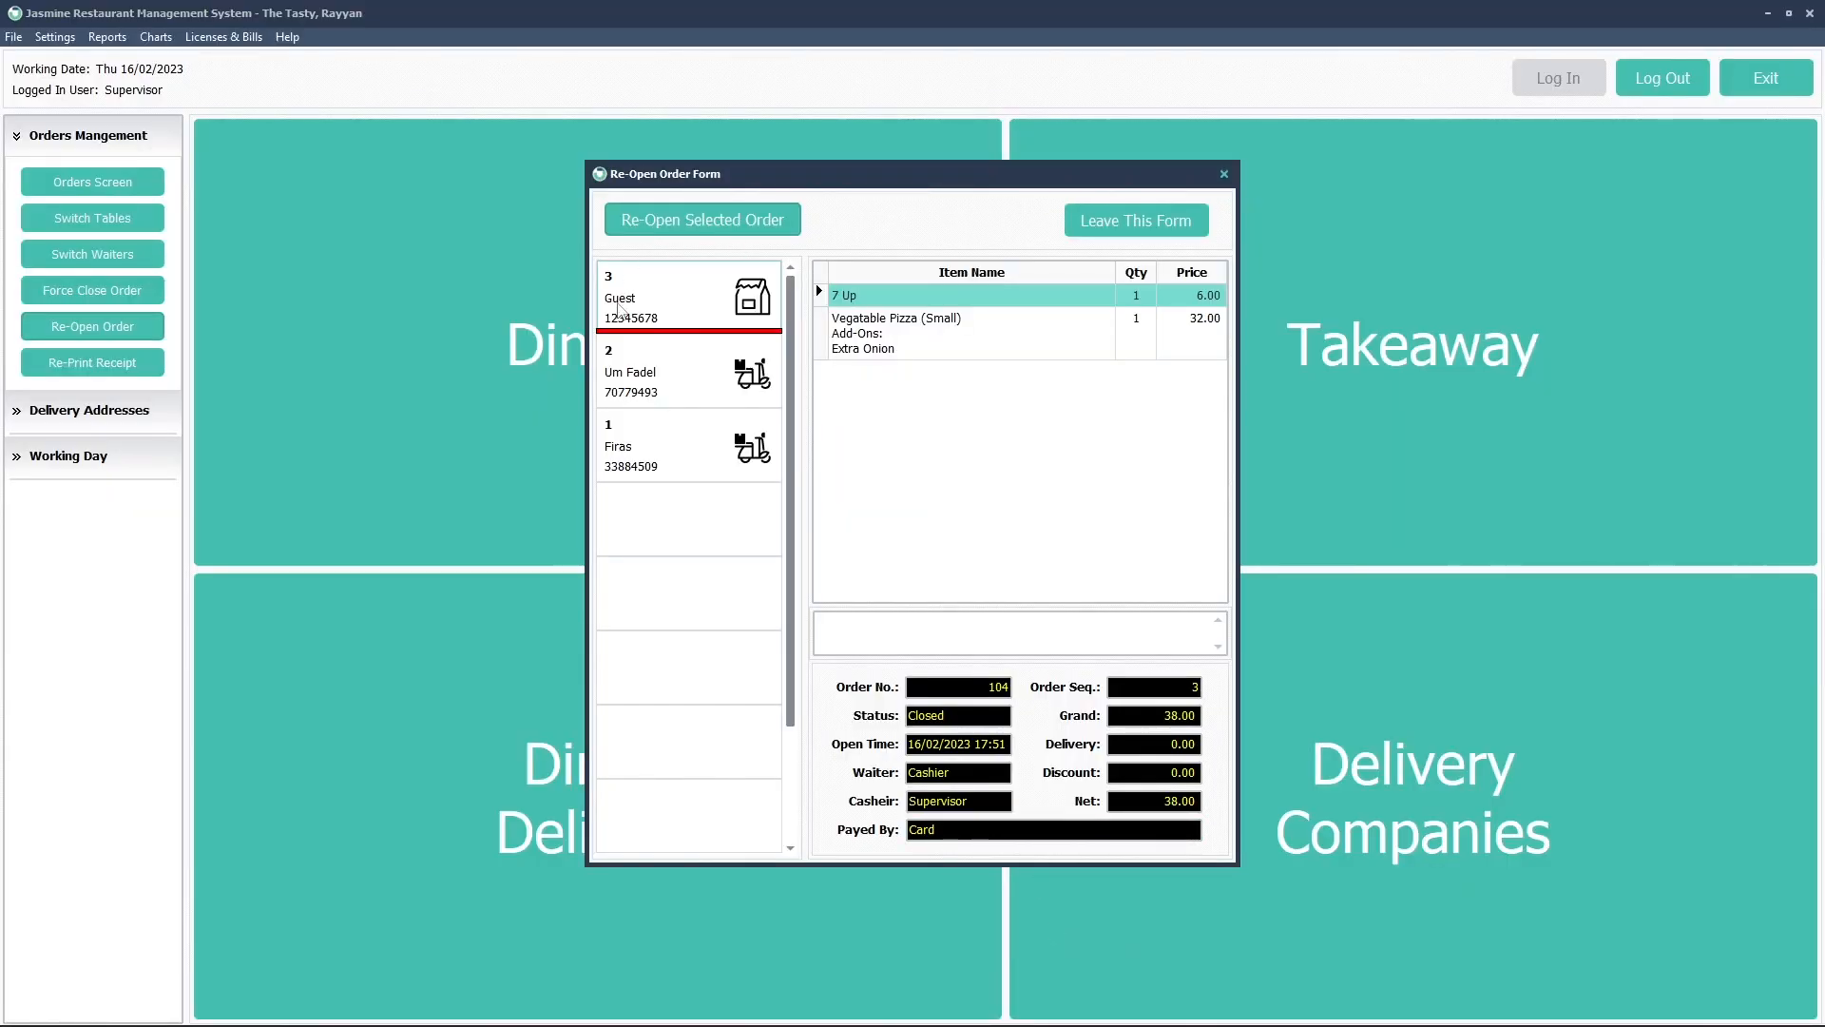
pyautogui.click(636, 349)
pyautogui.click(650, 288)
# Select takeaway order 104 (order 3) and start reopening it
pyautogui.click(650, 363)
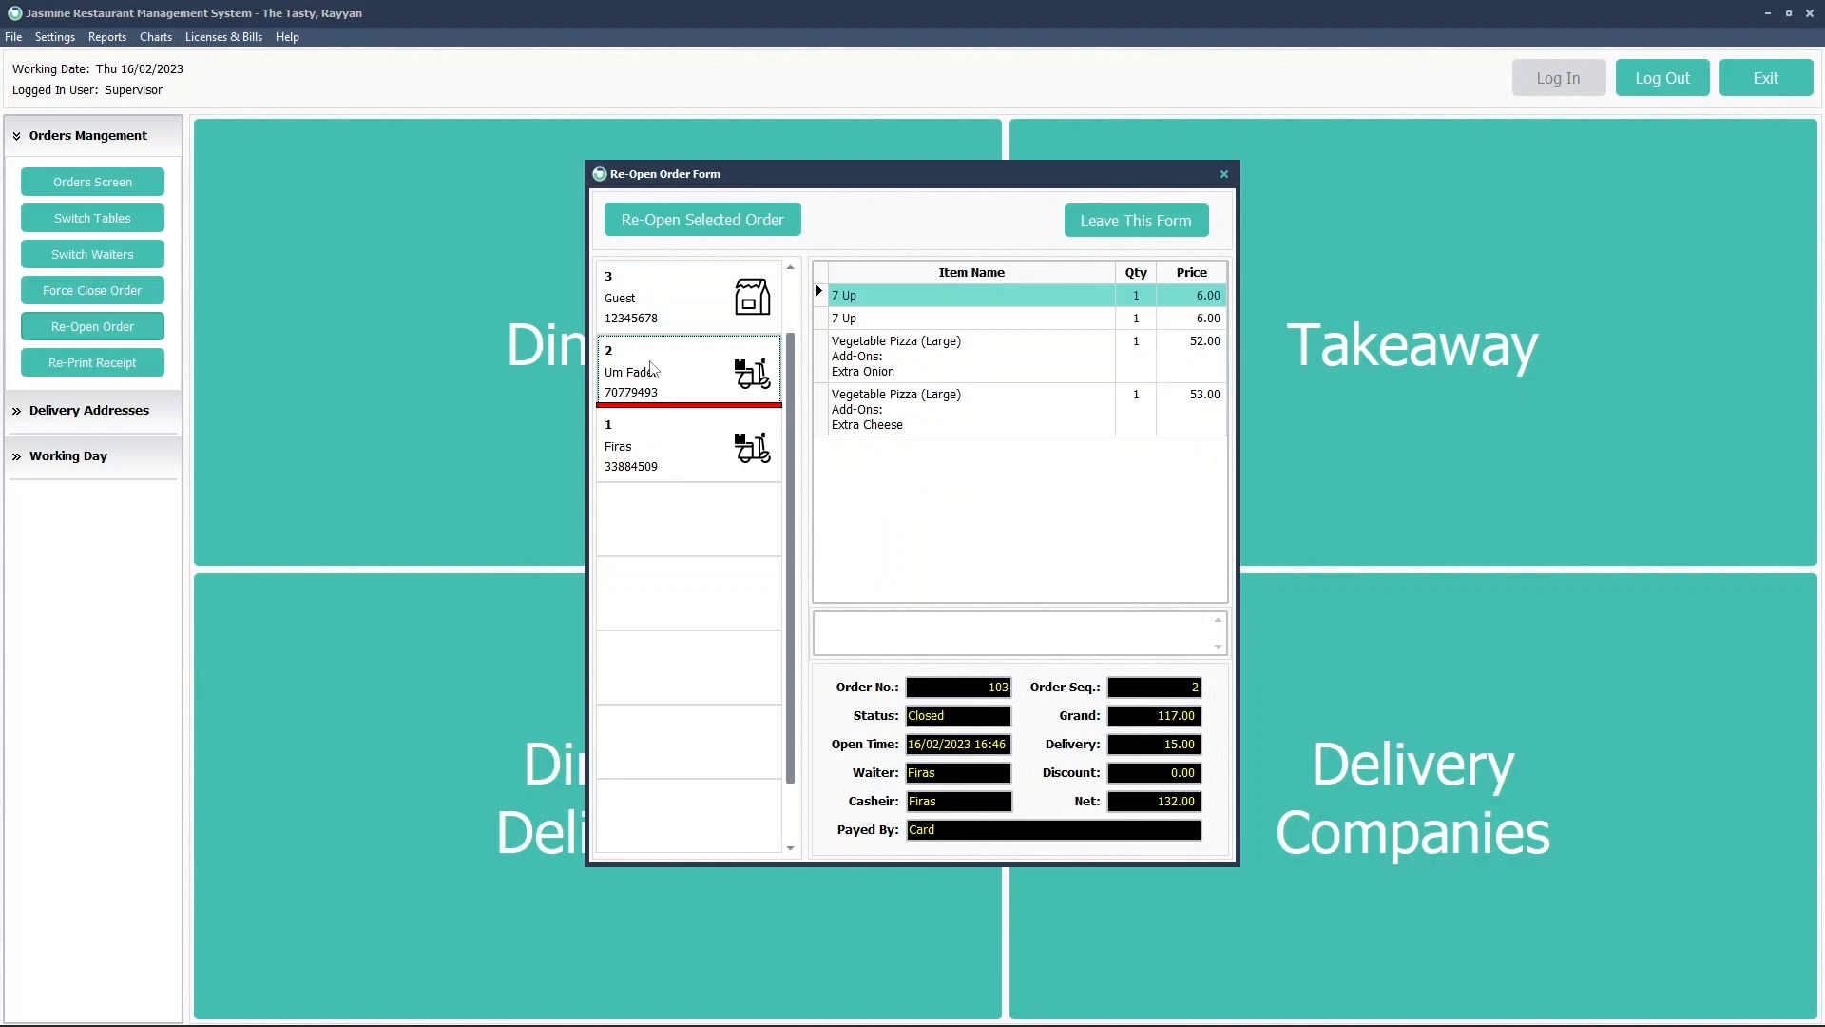
pyautogui.click(673, 306)
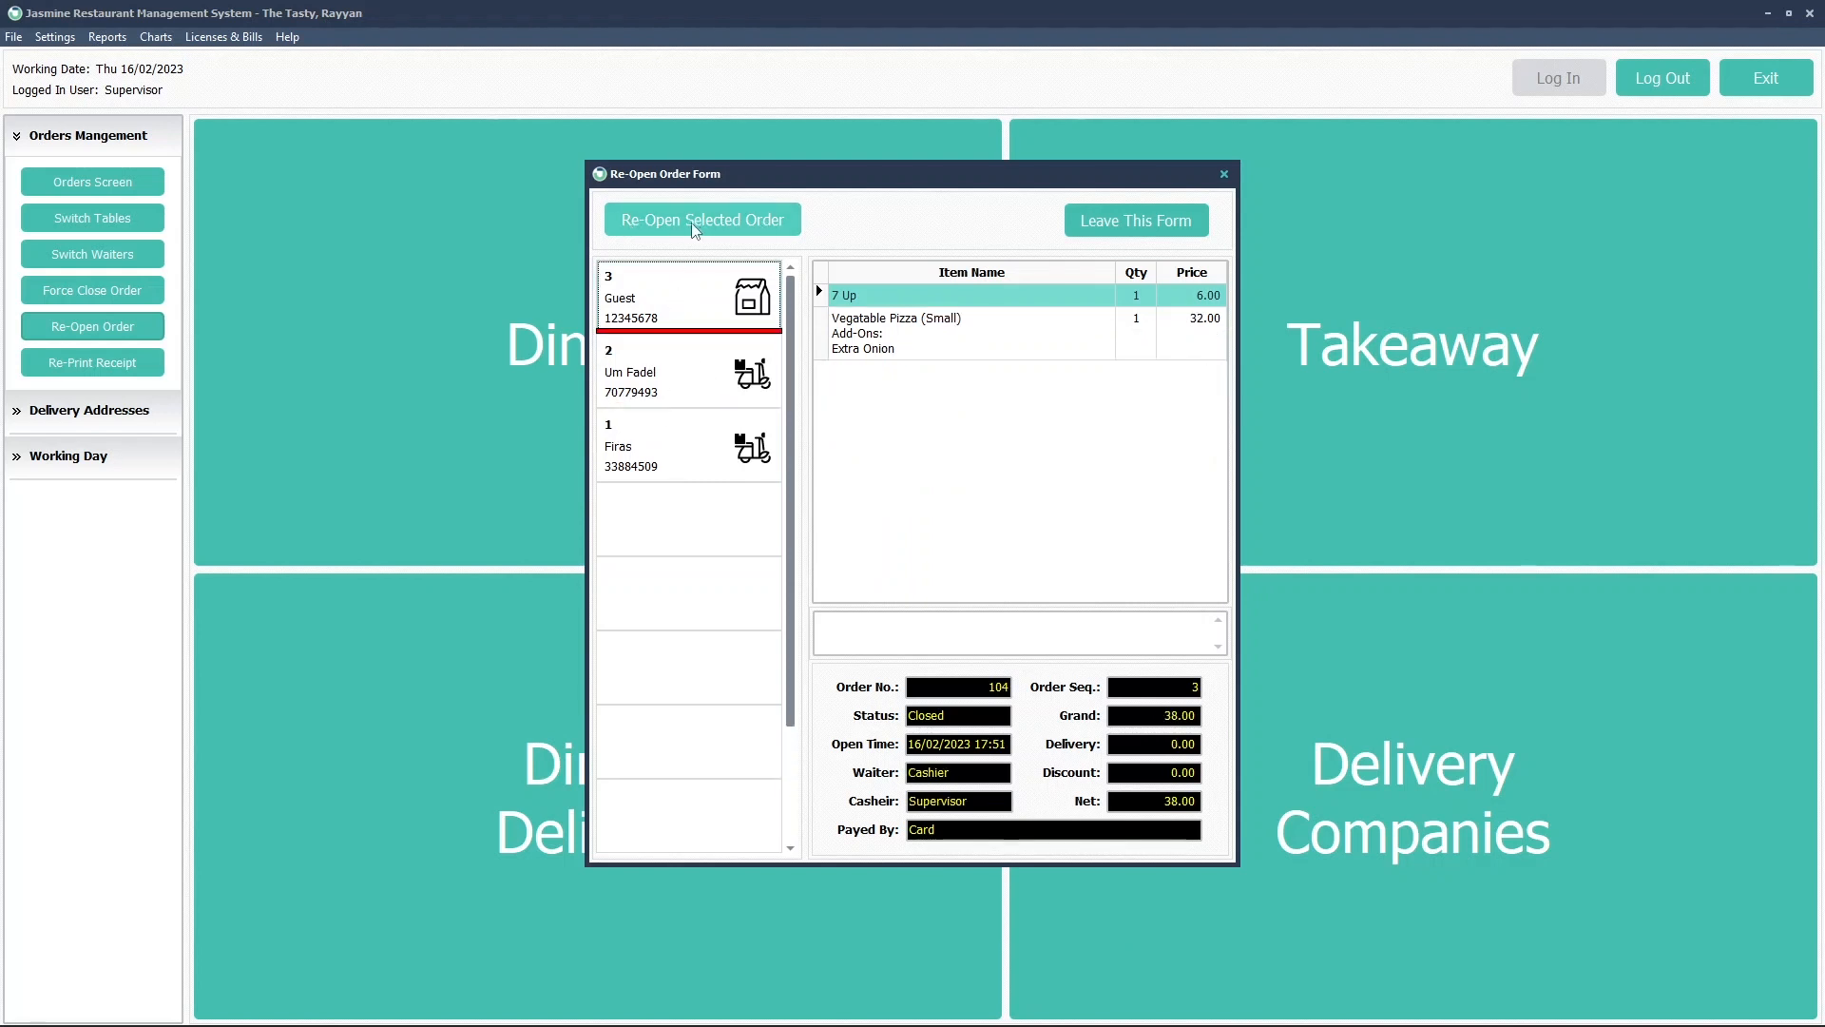
pyautogui.click(764, 231)
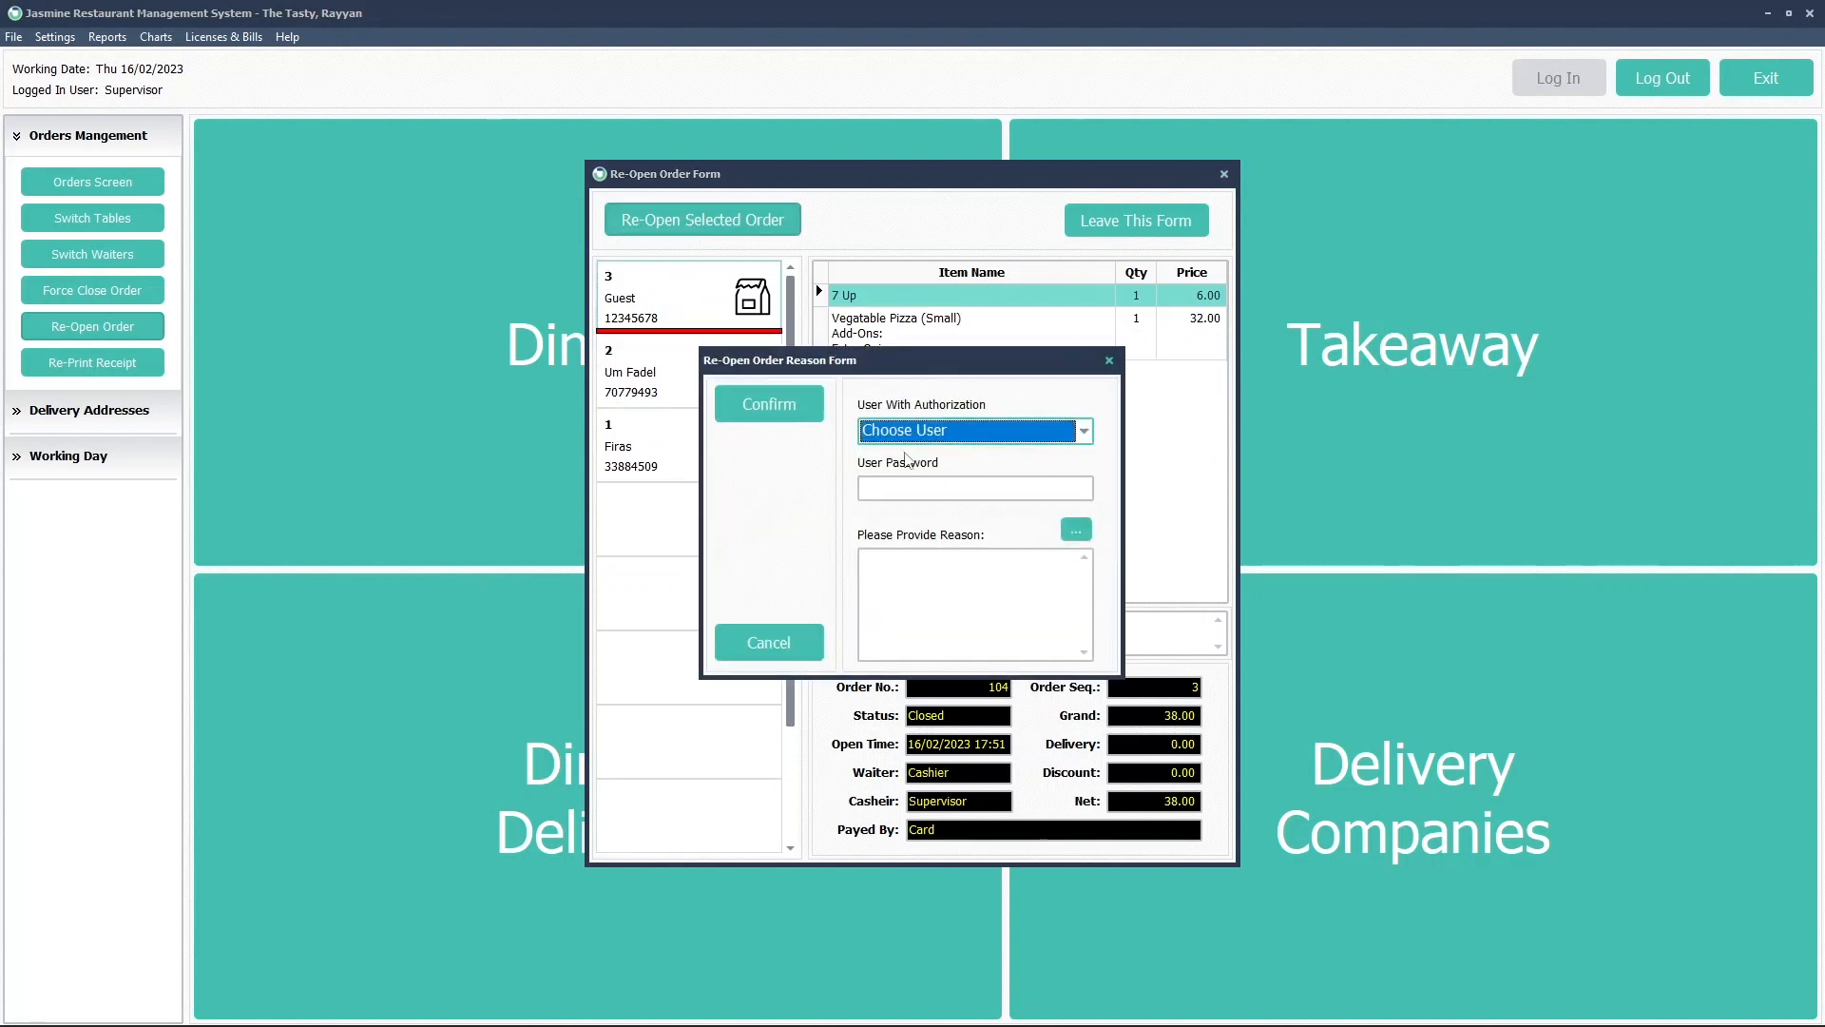
# Pick the predefined reason 'Order was changed by customer' for the reopen
pyautogui.click(1071, 528)
pyautogui.click(1013, 441)
pyautogui.click(1007, 414)
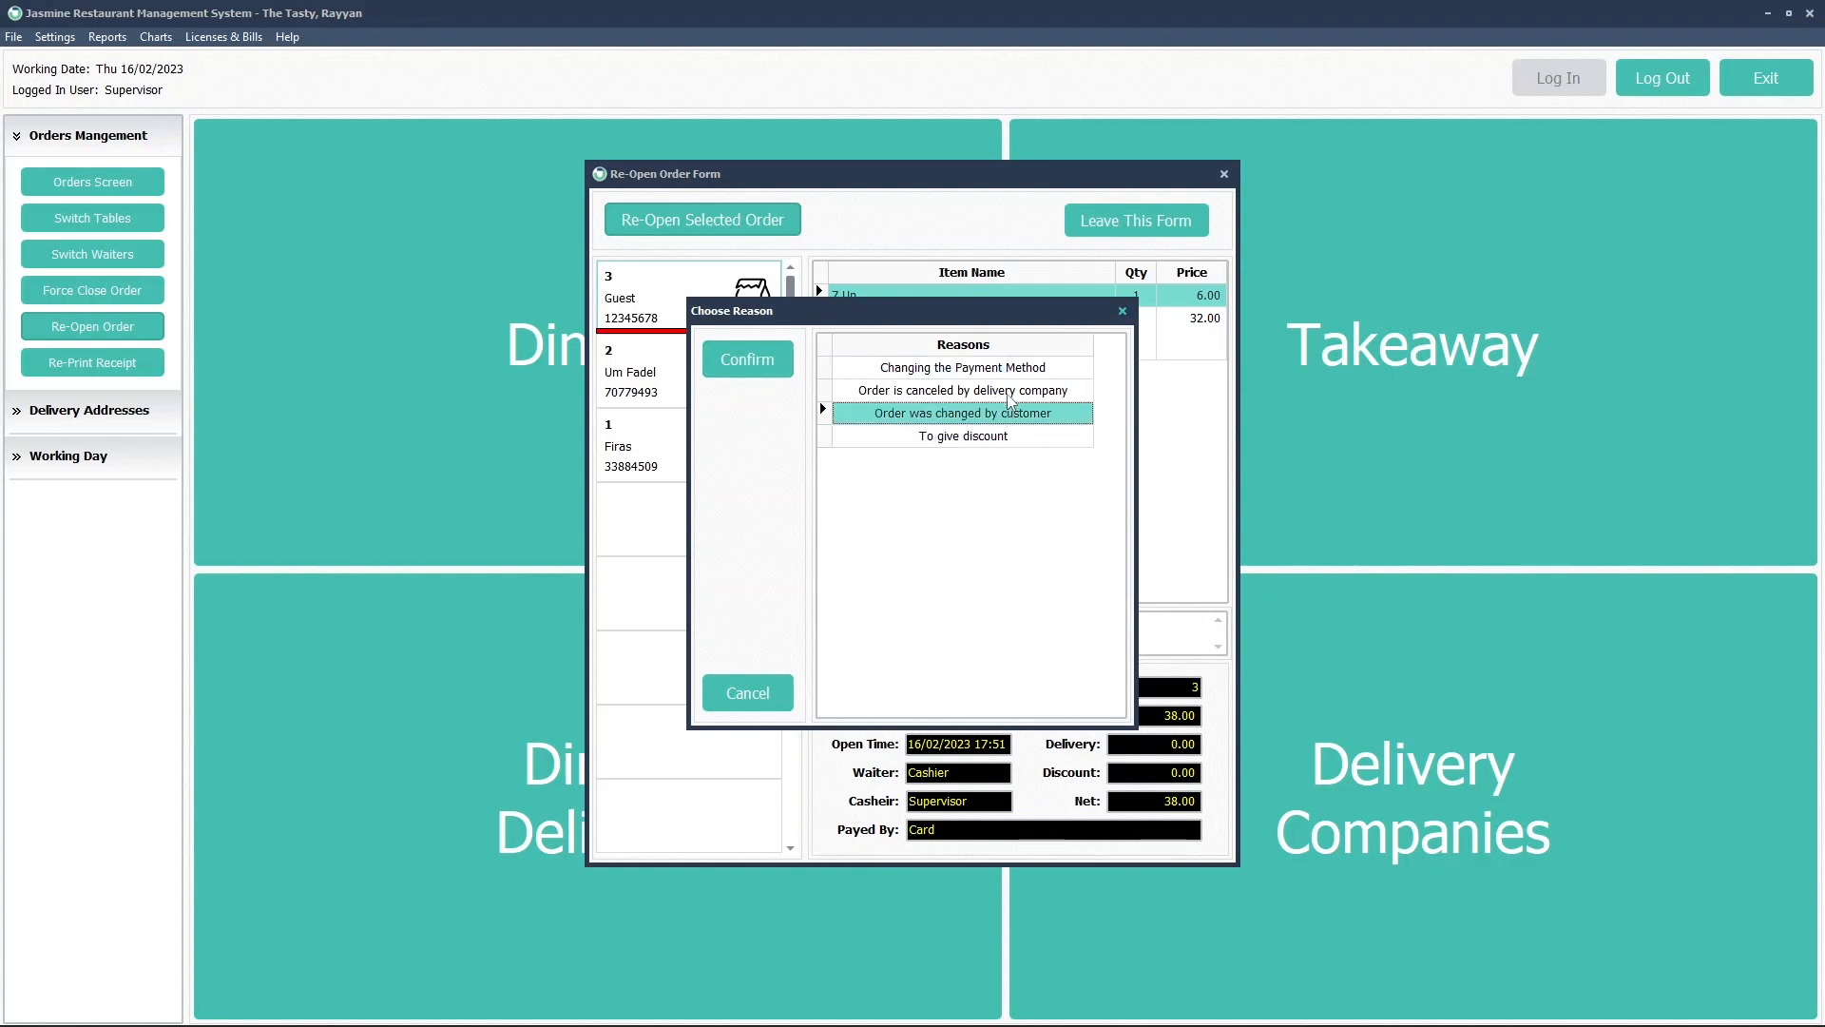
pyautogui.click(1010, 390)
pyautogui.click(1010, 373)
pyautogui.click(1002, 393)
pyautogui.click(996, 419)
pyautogui.click(998, 439)
pyautogui.click(998, 414)
pyautogui.click(998, 394)
pyautogui.click(996, 371)
pyautogui.click(994, 392)
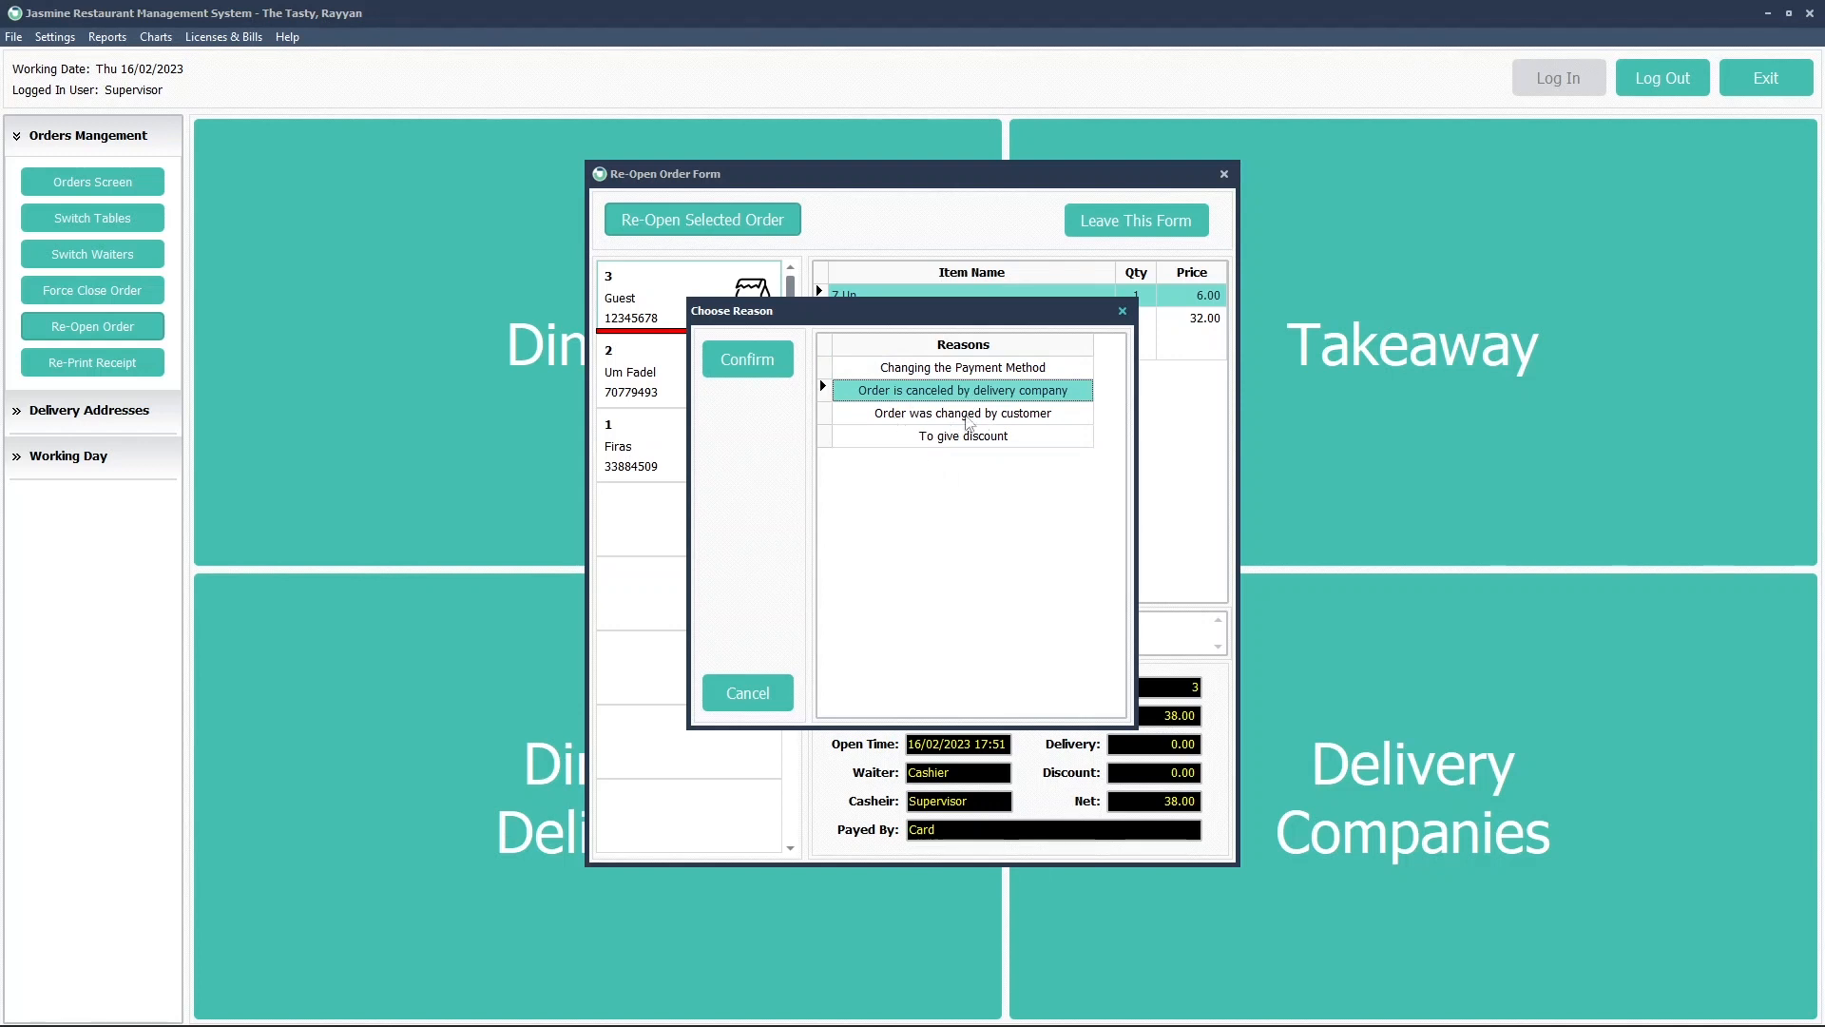
pyautogui.click(1028, 417)
pyautogui.click(767, 361)
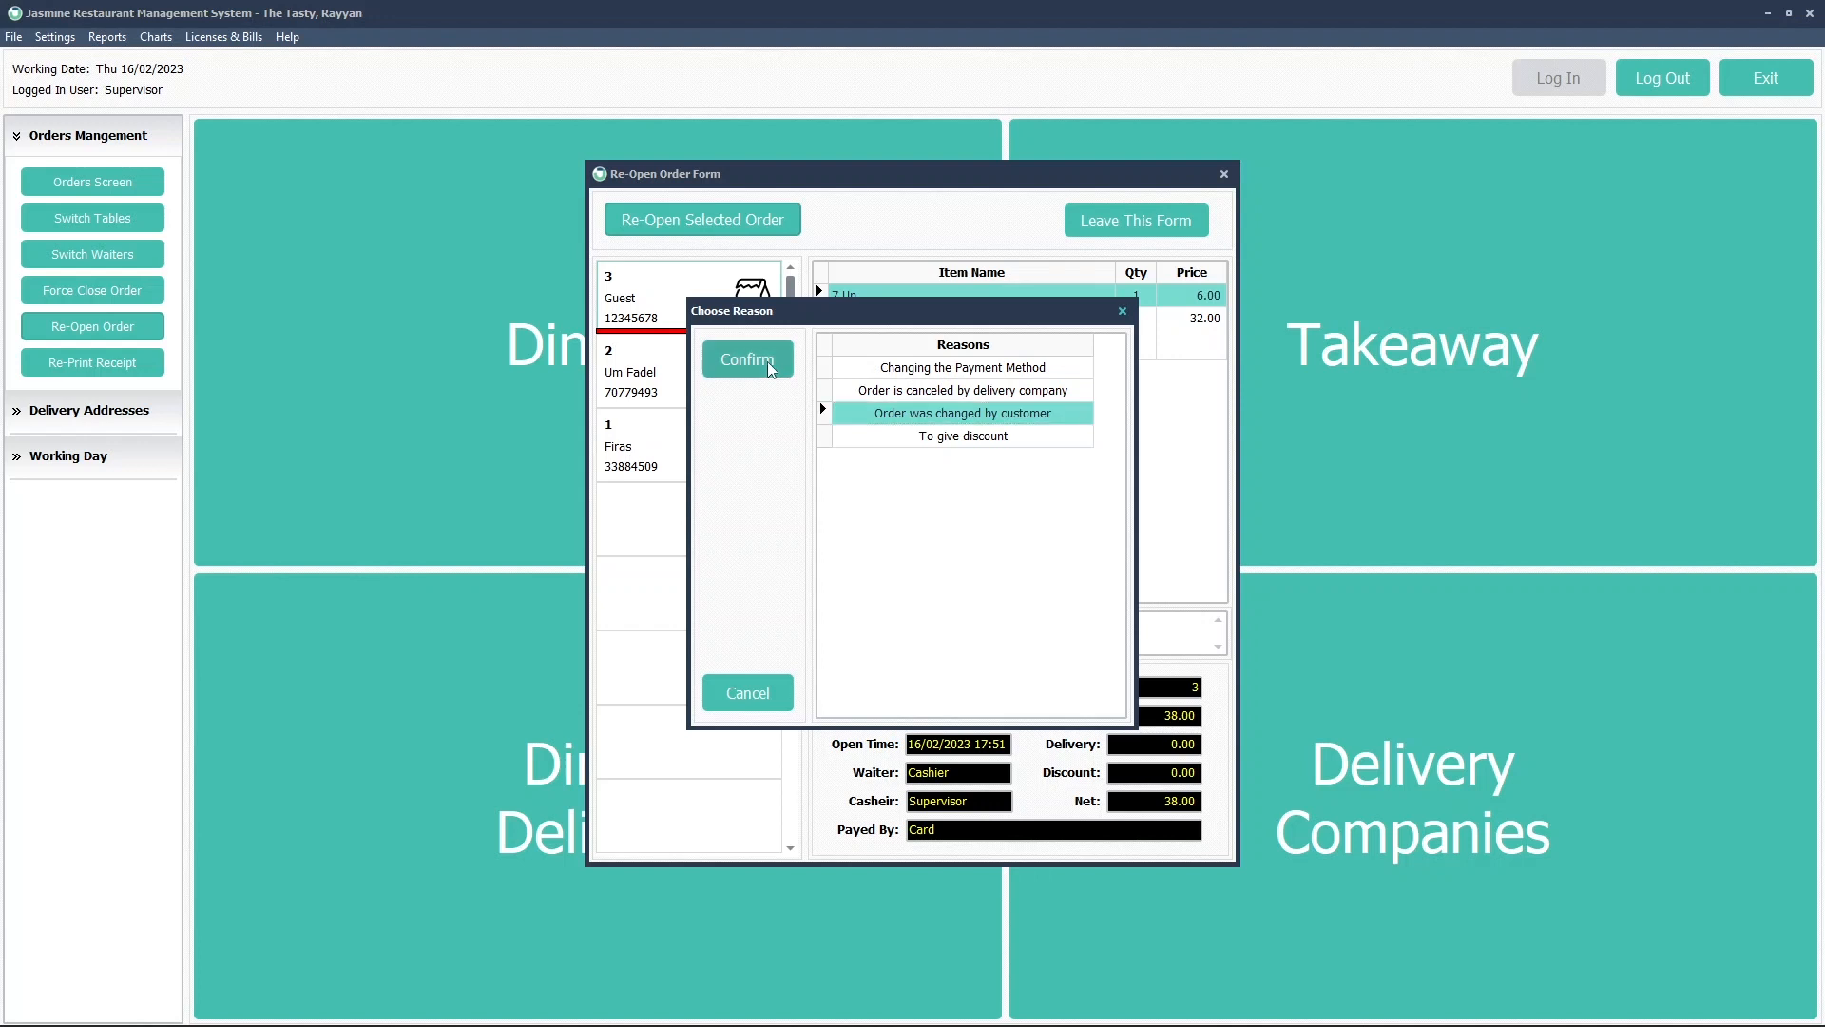
# Authorize reopening order 104 as Supervisor with the supervisor's password
pyautogui.click(950, 430)
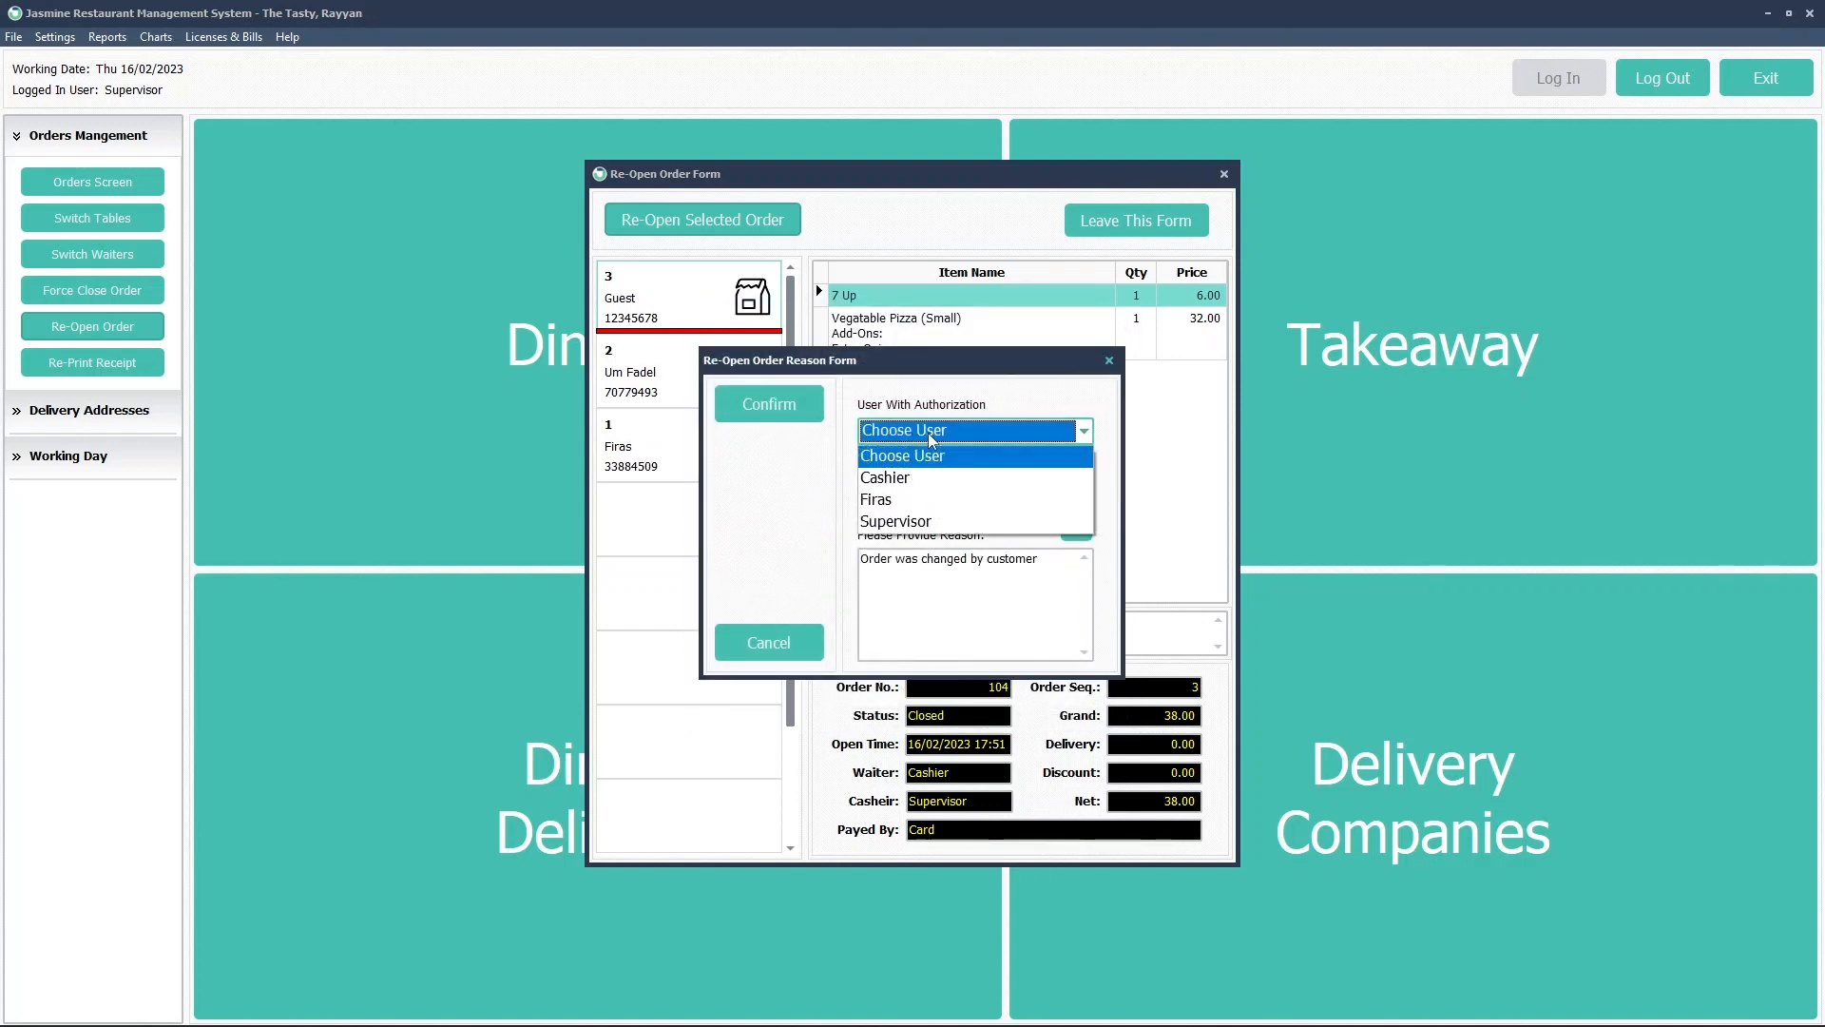
pyautogui.click(908, 521)
pyautogui.click(914, 487)
pyautogui.write('1234')
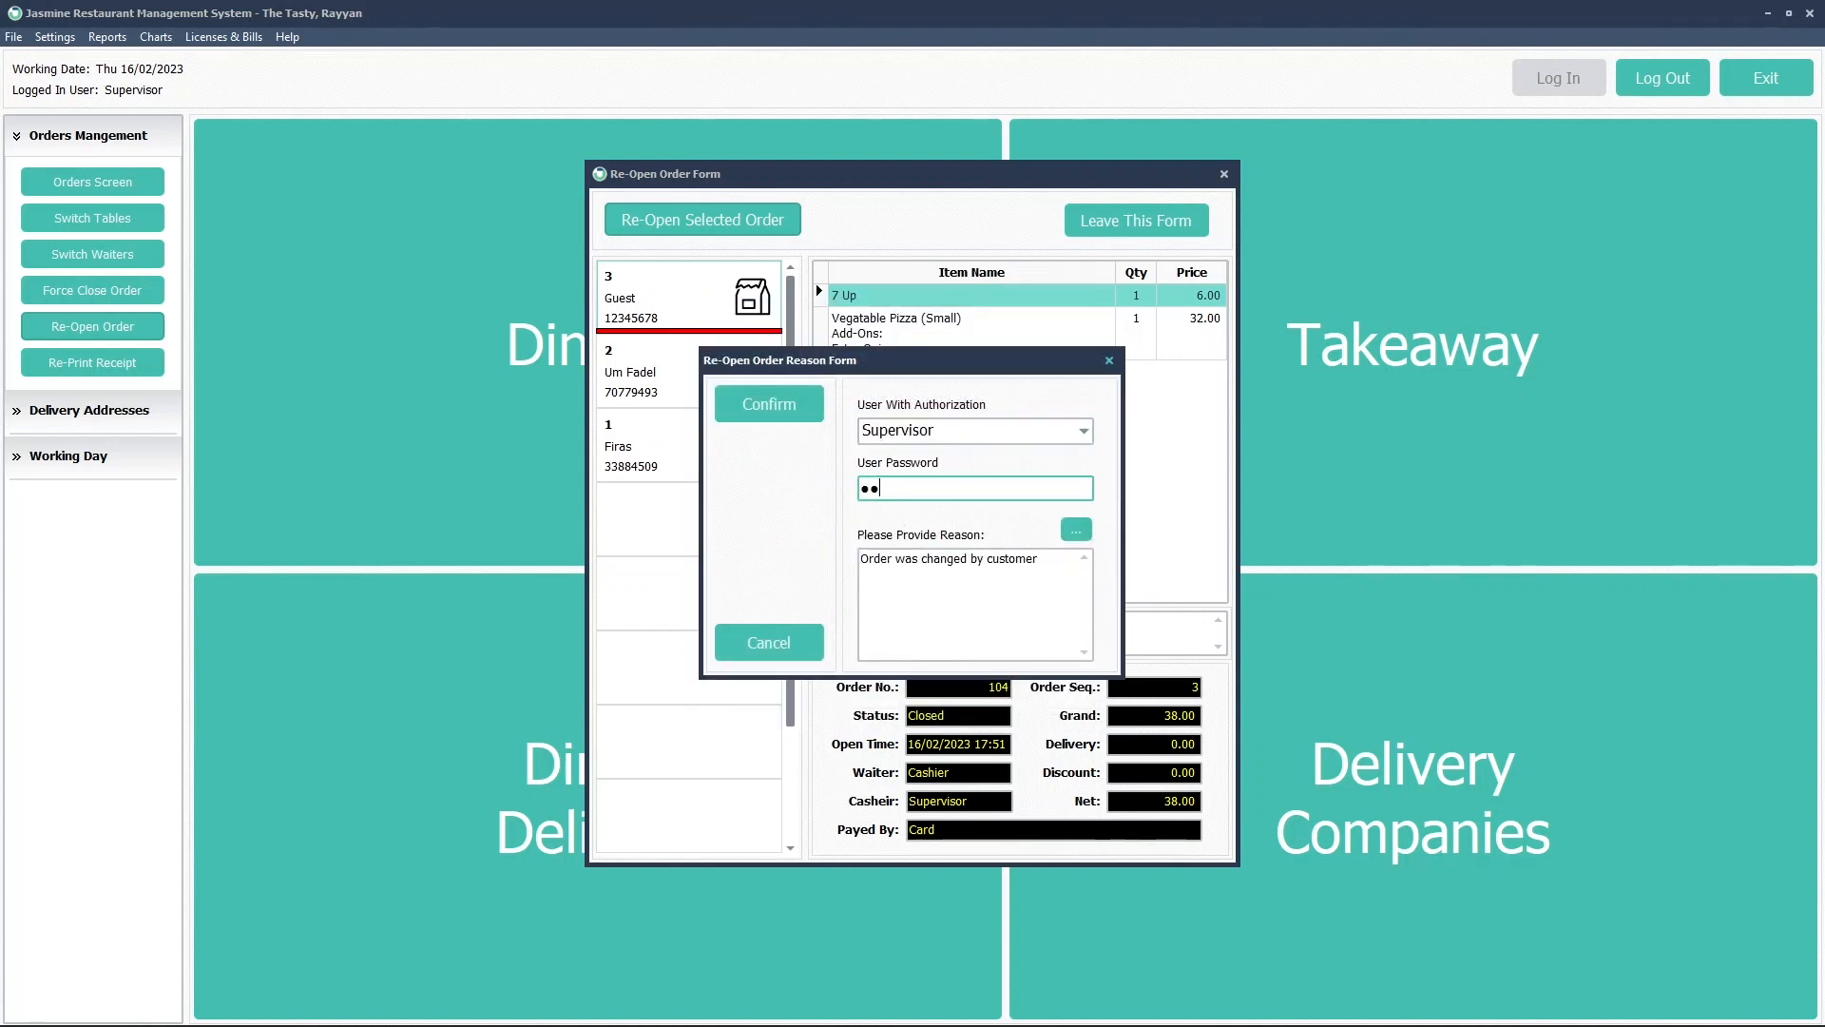
pyautogui.click(794, 419)
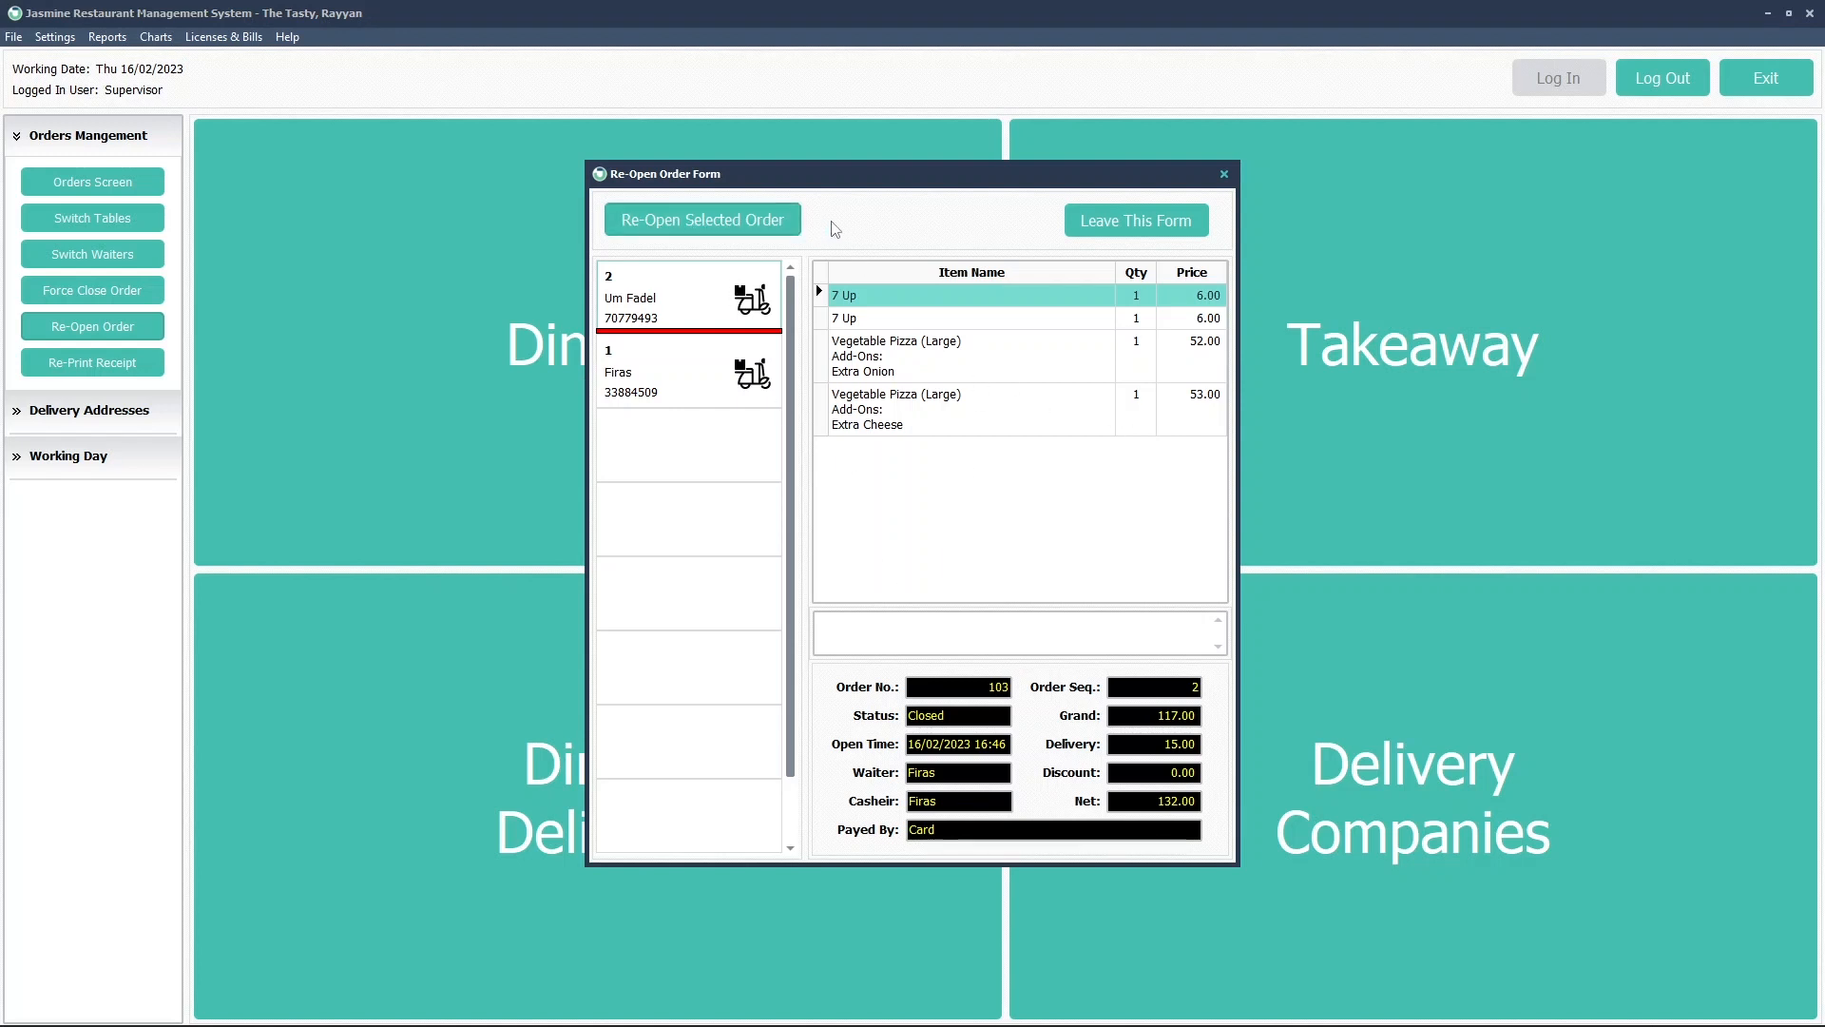
# Return to takeaway orders, issue the check for order 104, and close the receipt preview
pyautogui.click(1074, 225)
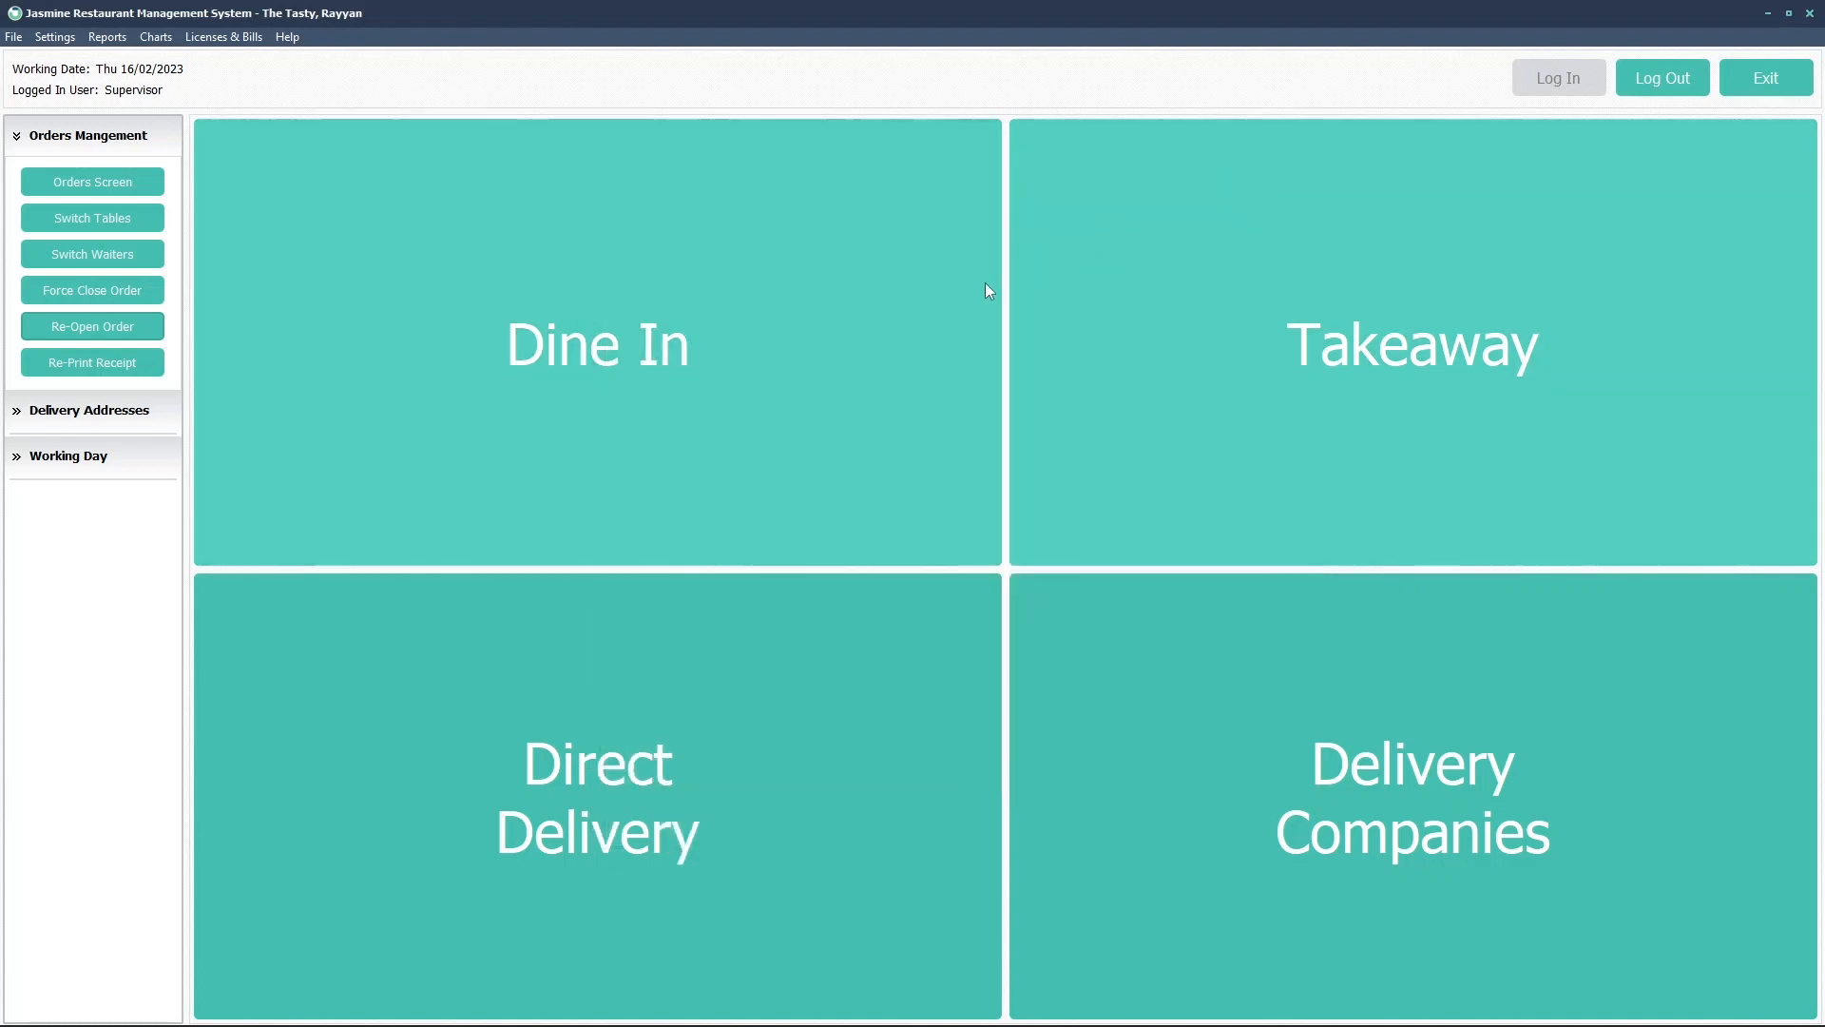
pyautogui.click(1327, 392)
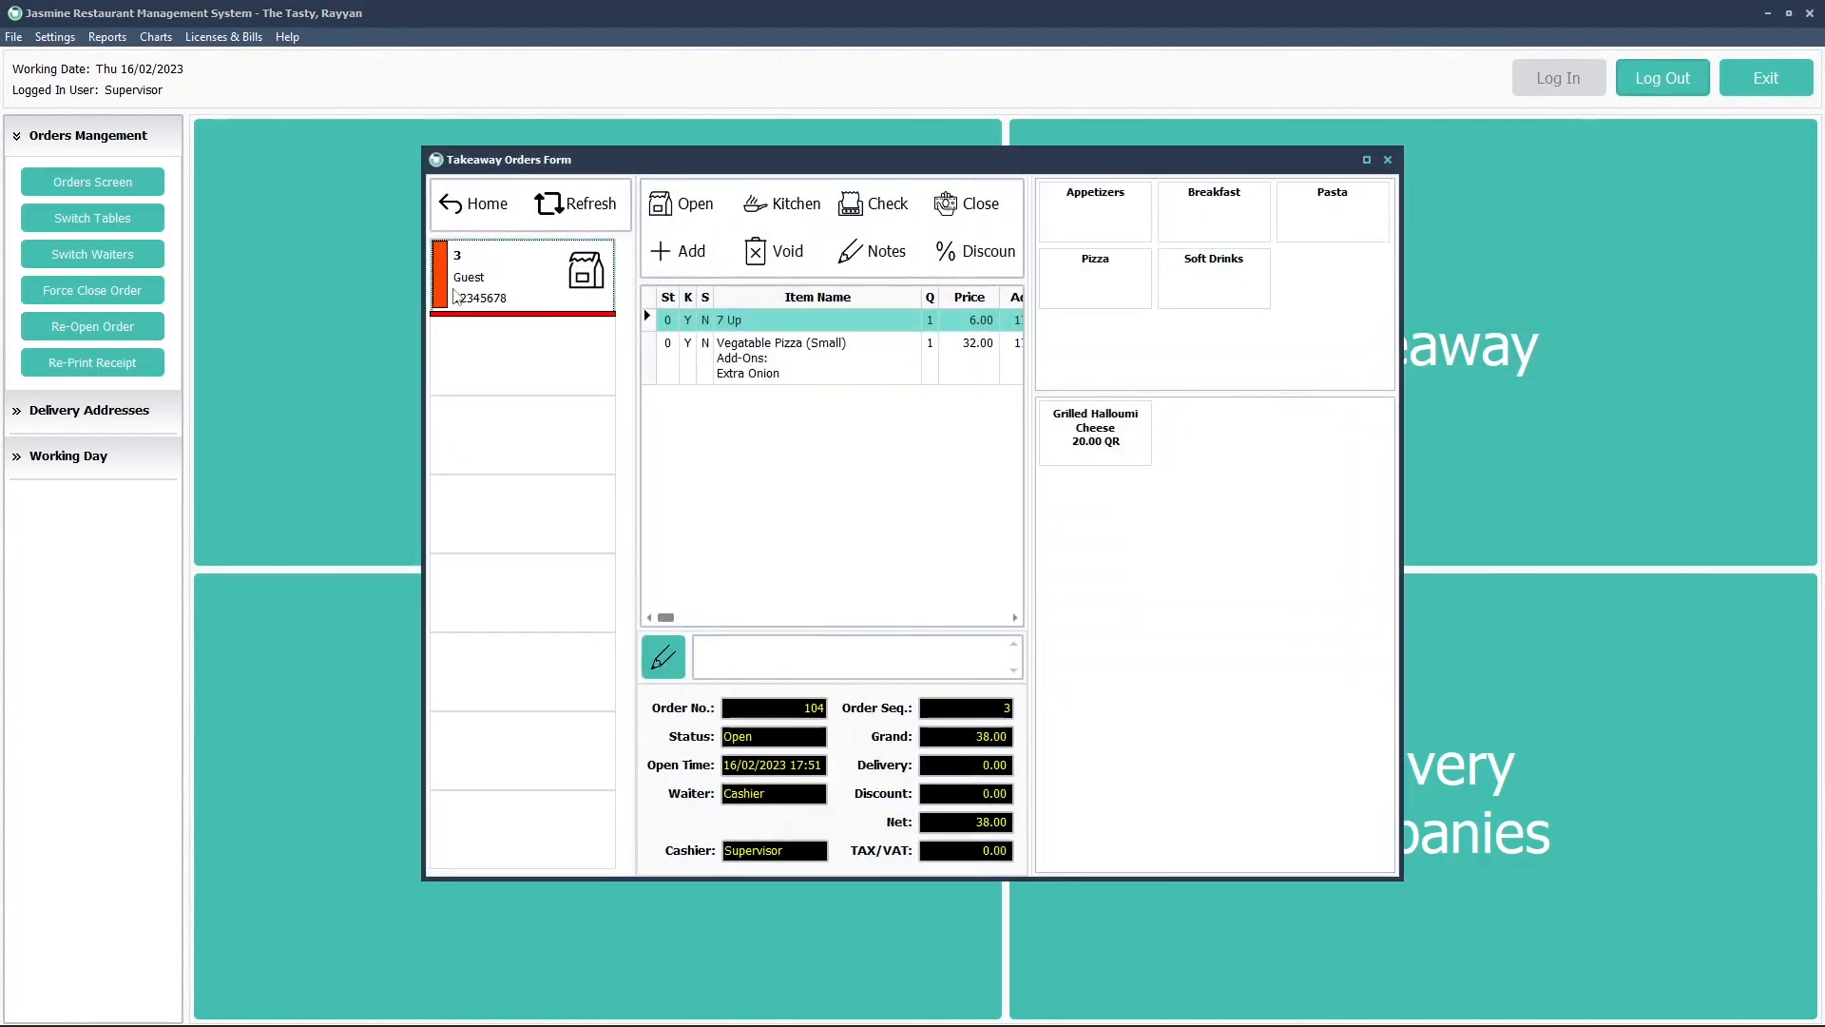
pyautogui.click(873, 205)
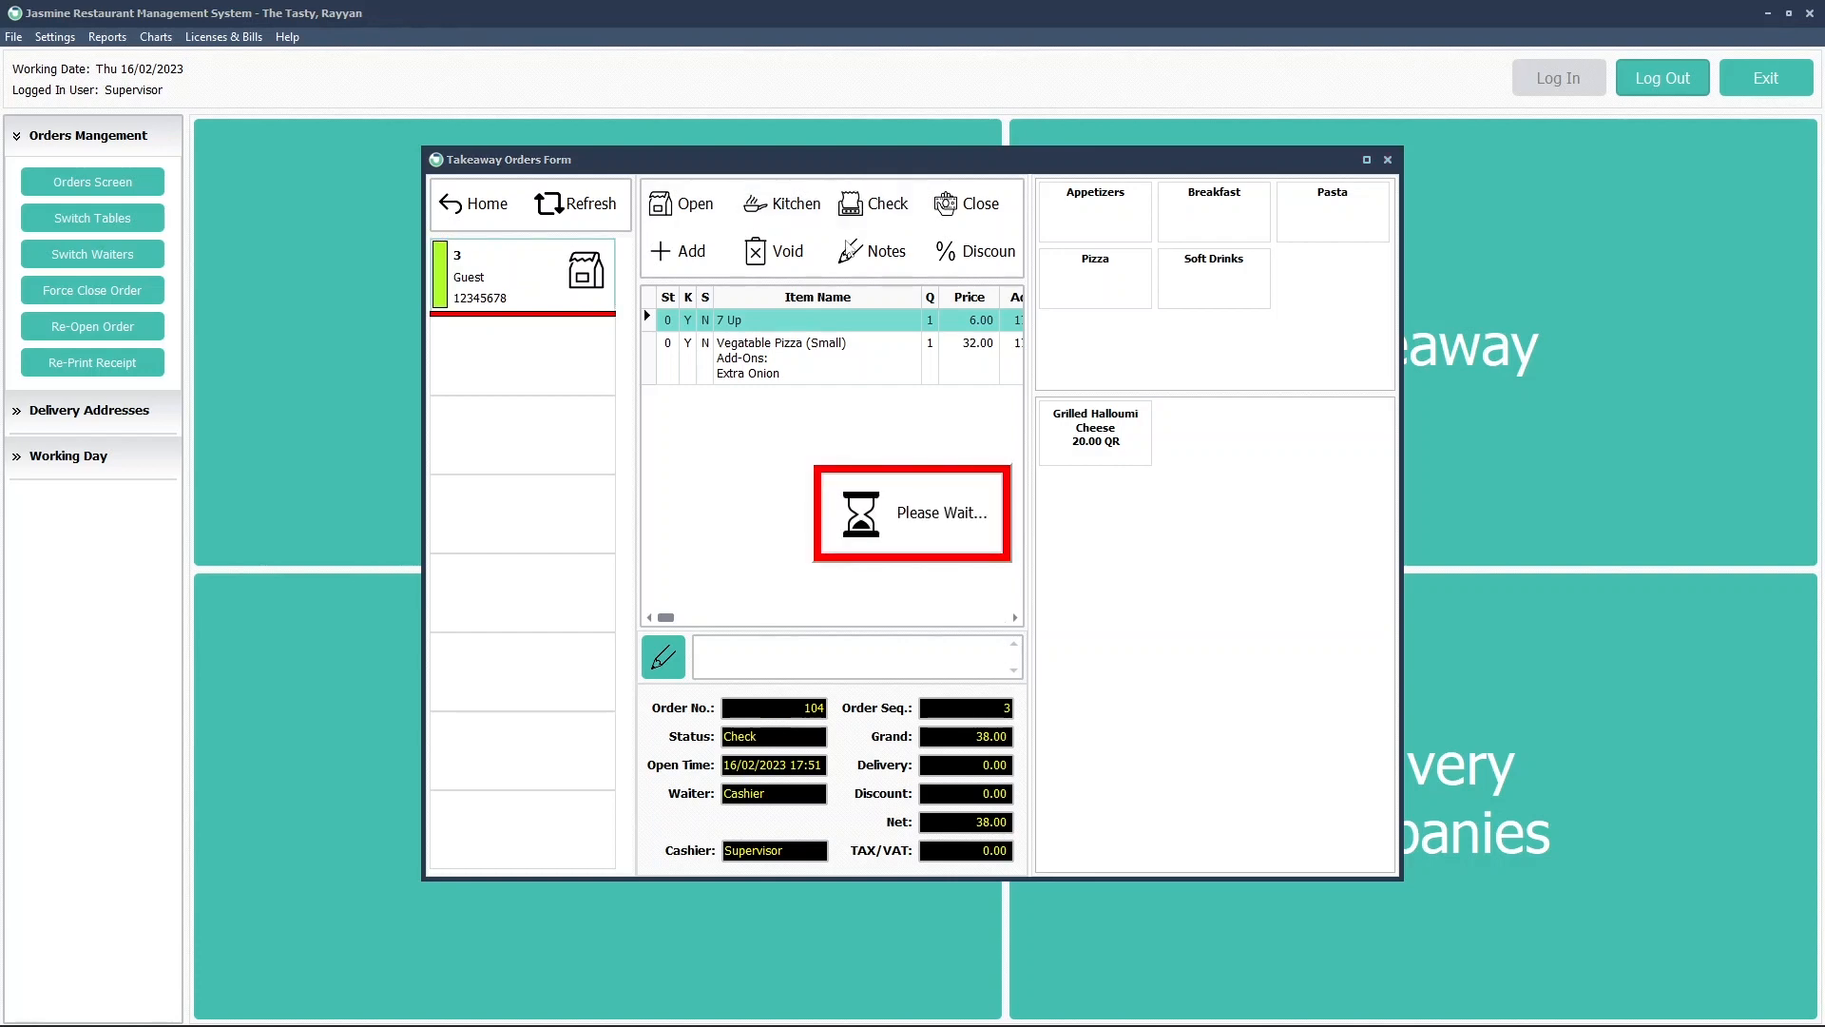
pyautogui.click(561, 42)
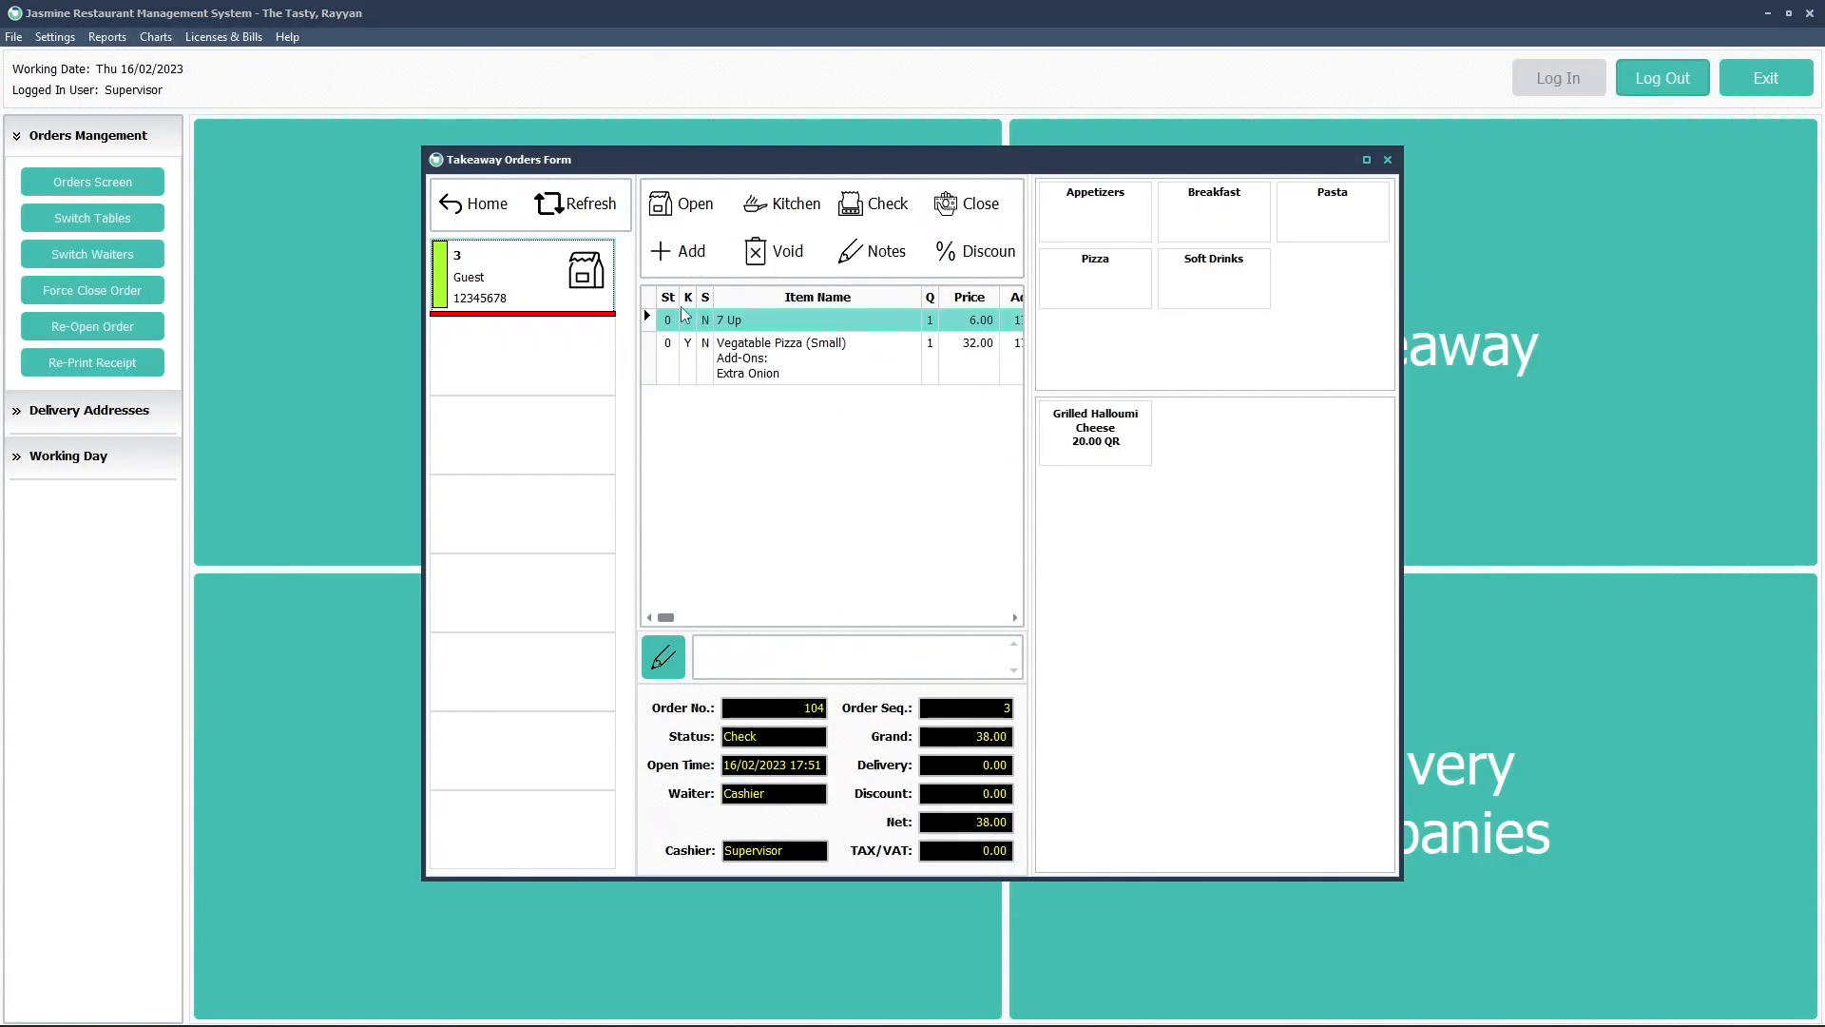
# Start reopening order 104, skip the predefined reasons, and write a custom reason
pyautogui.rightClick(533, 287)
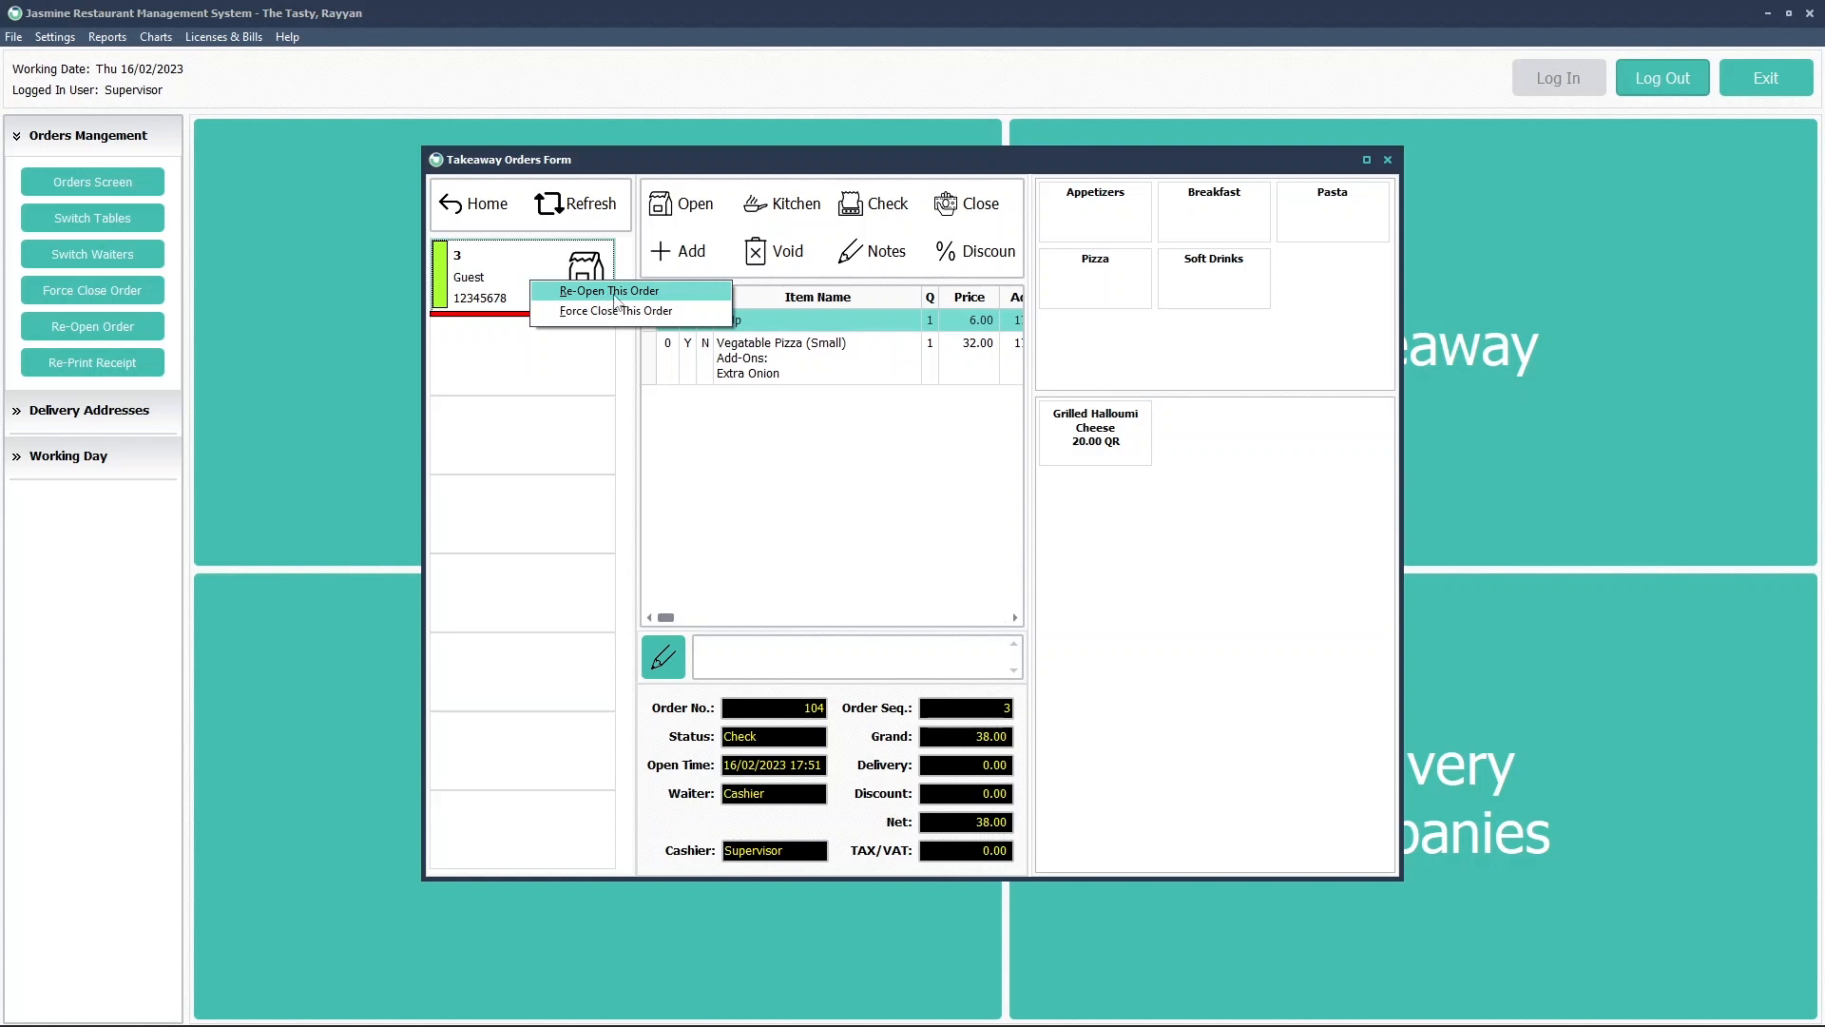
pyautogui.click(607, 299)
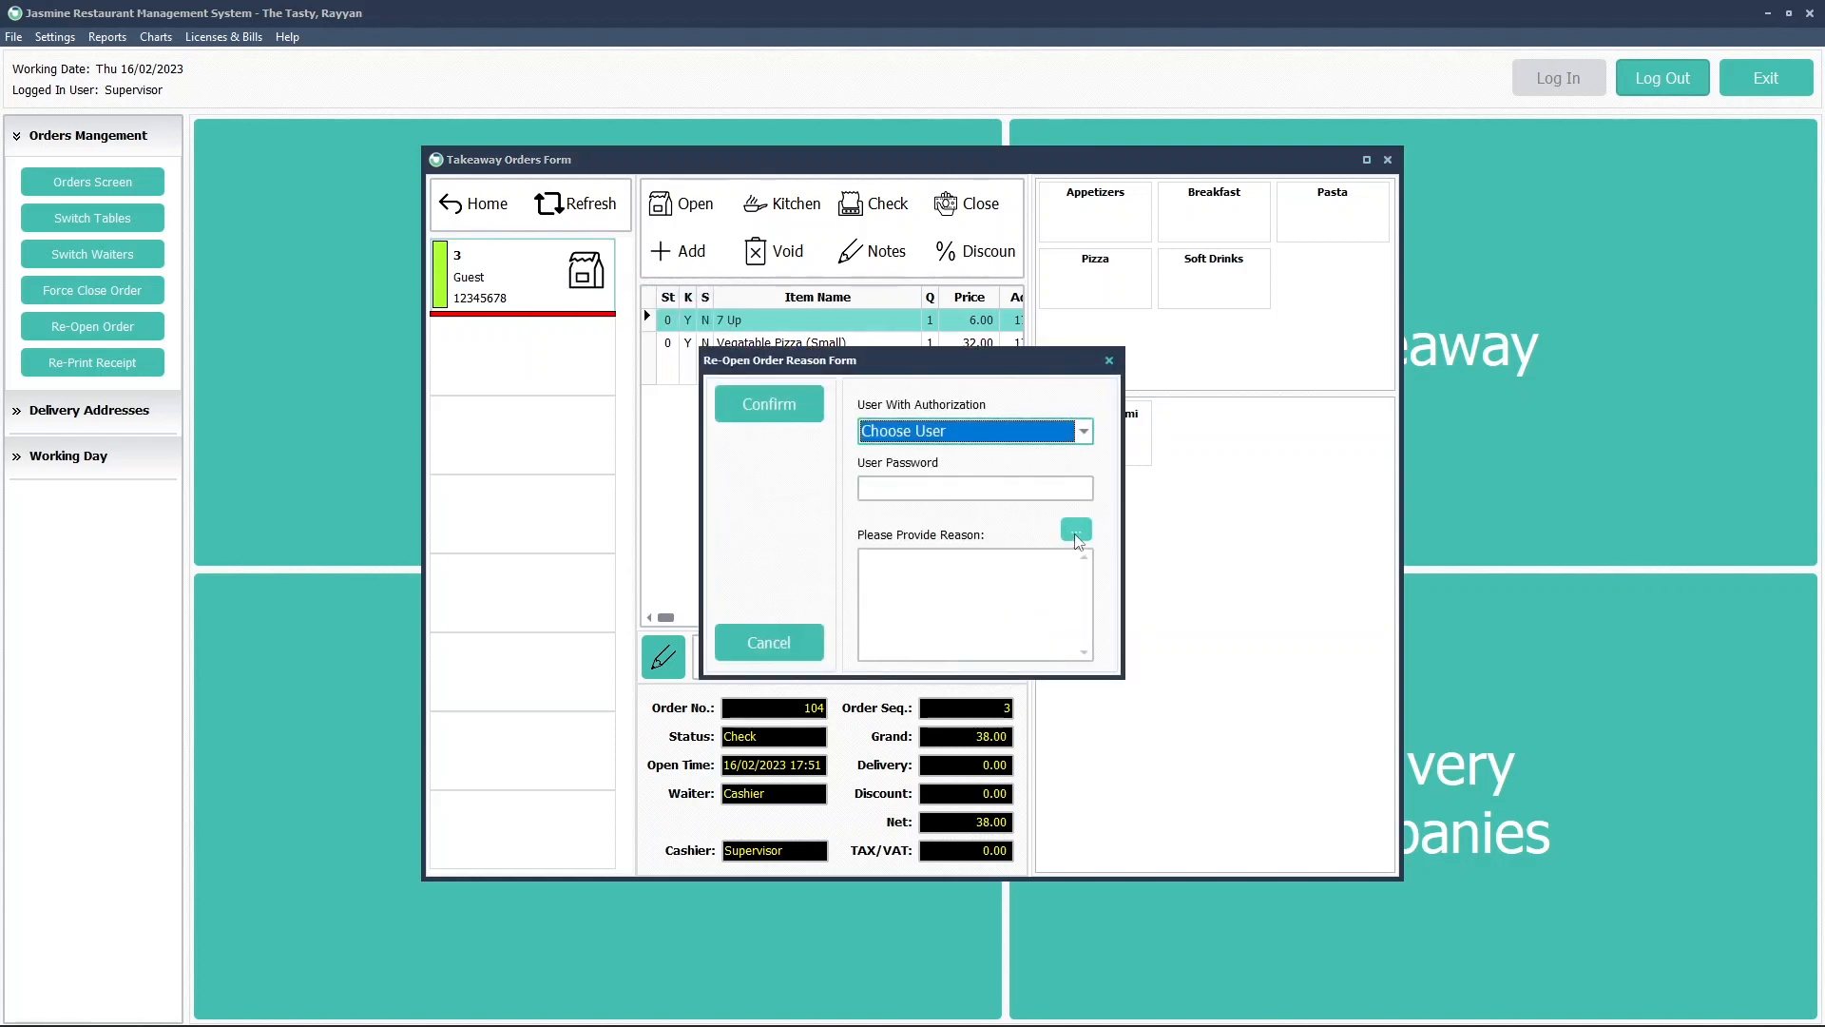
pyautogui.click(1076, 529)
pyautogui.click(961, 414)
pyautogui.click(962, 391)
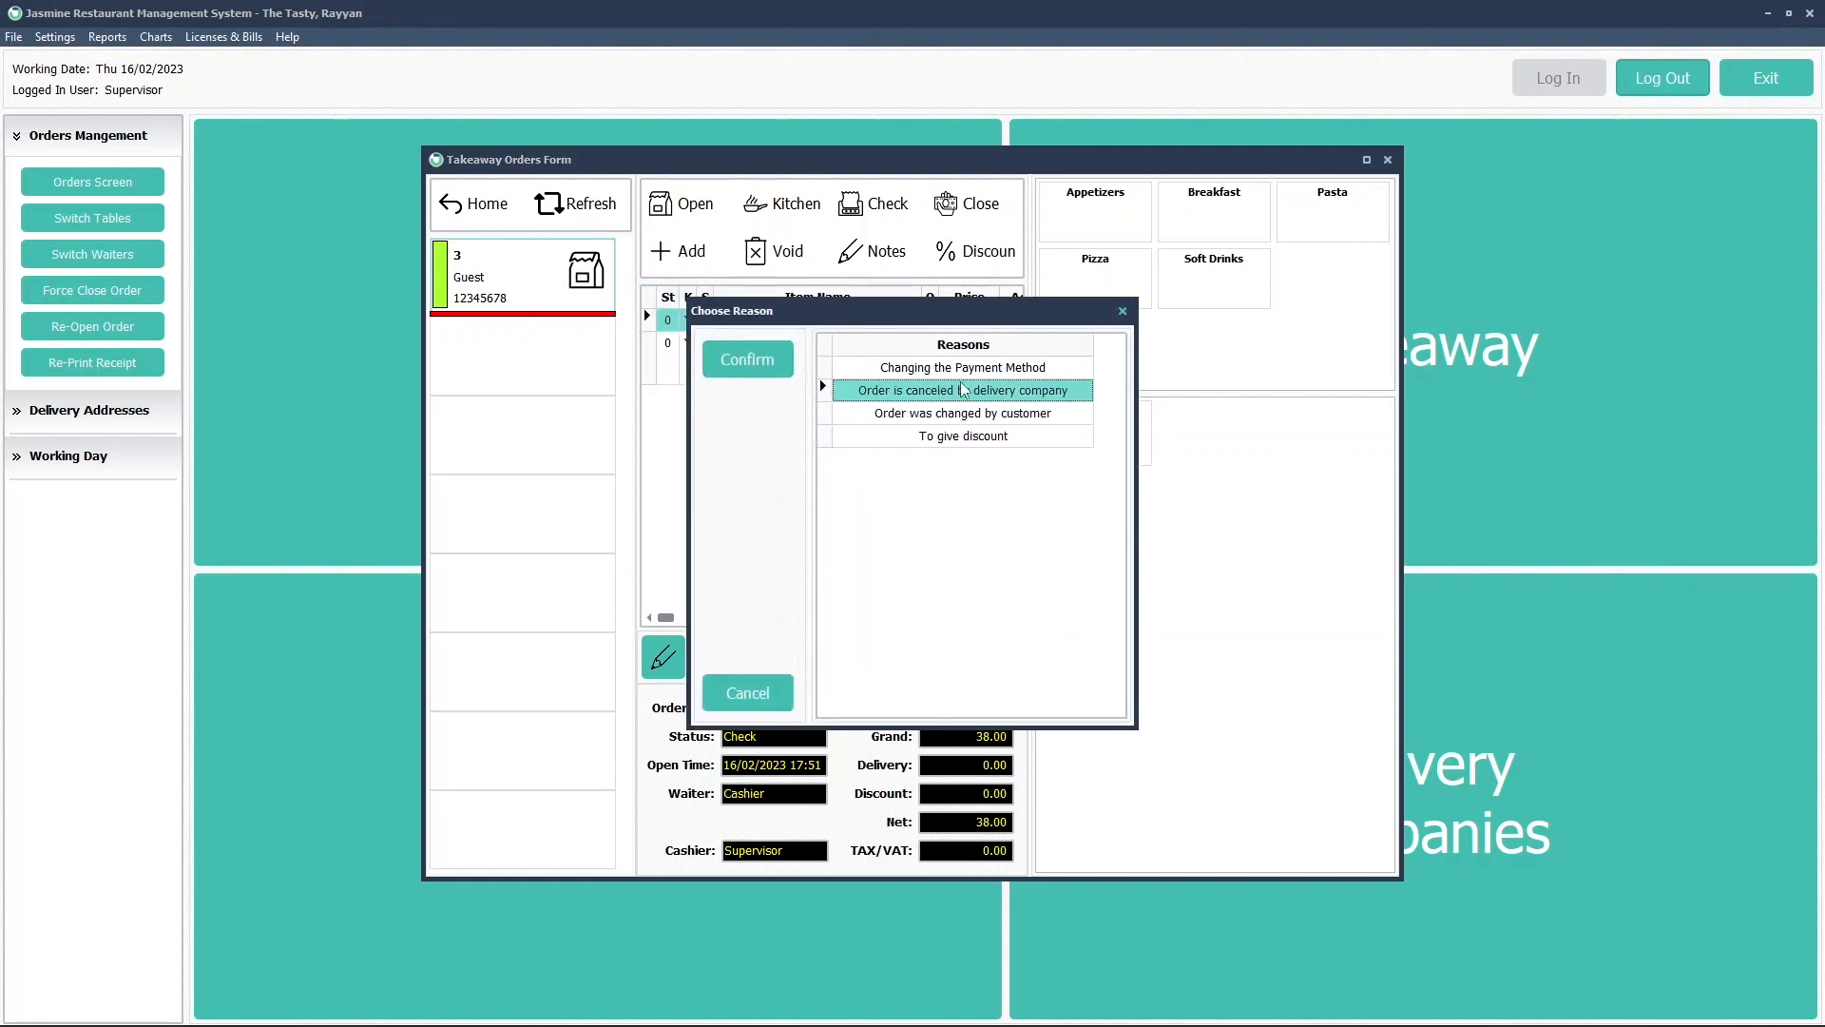
pyautogui.click(963, 369)
pyautogui.click(751, 692)
pyautogui.click(945, 590)
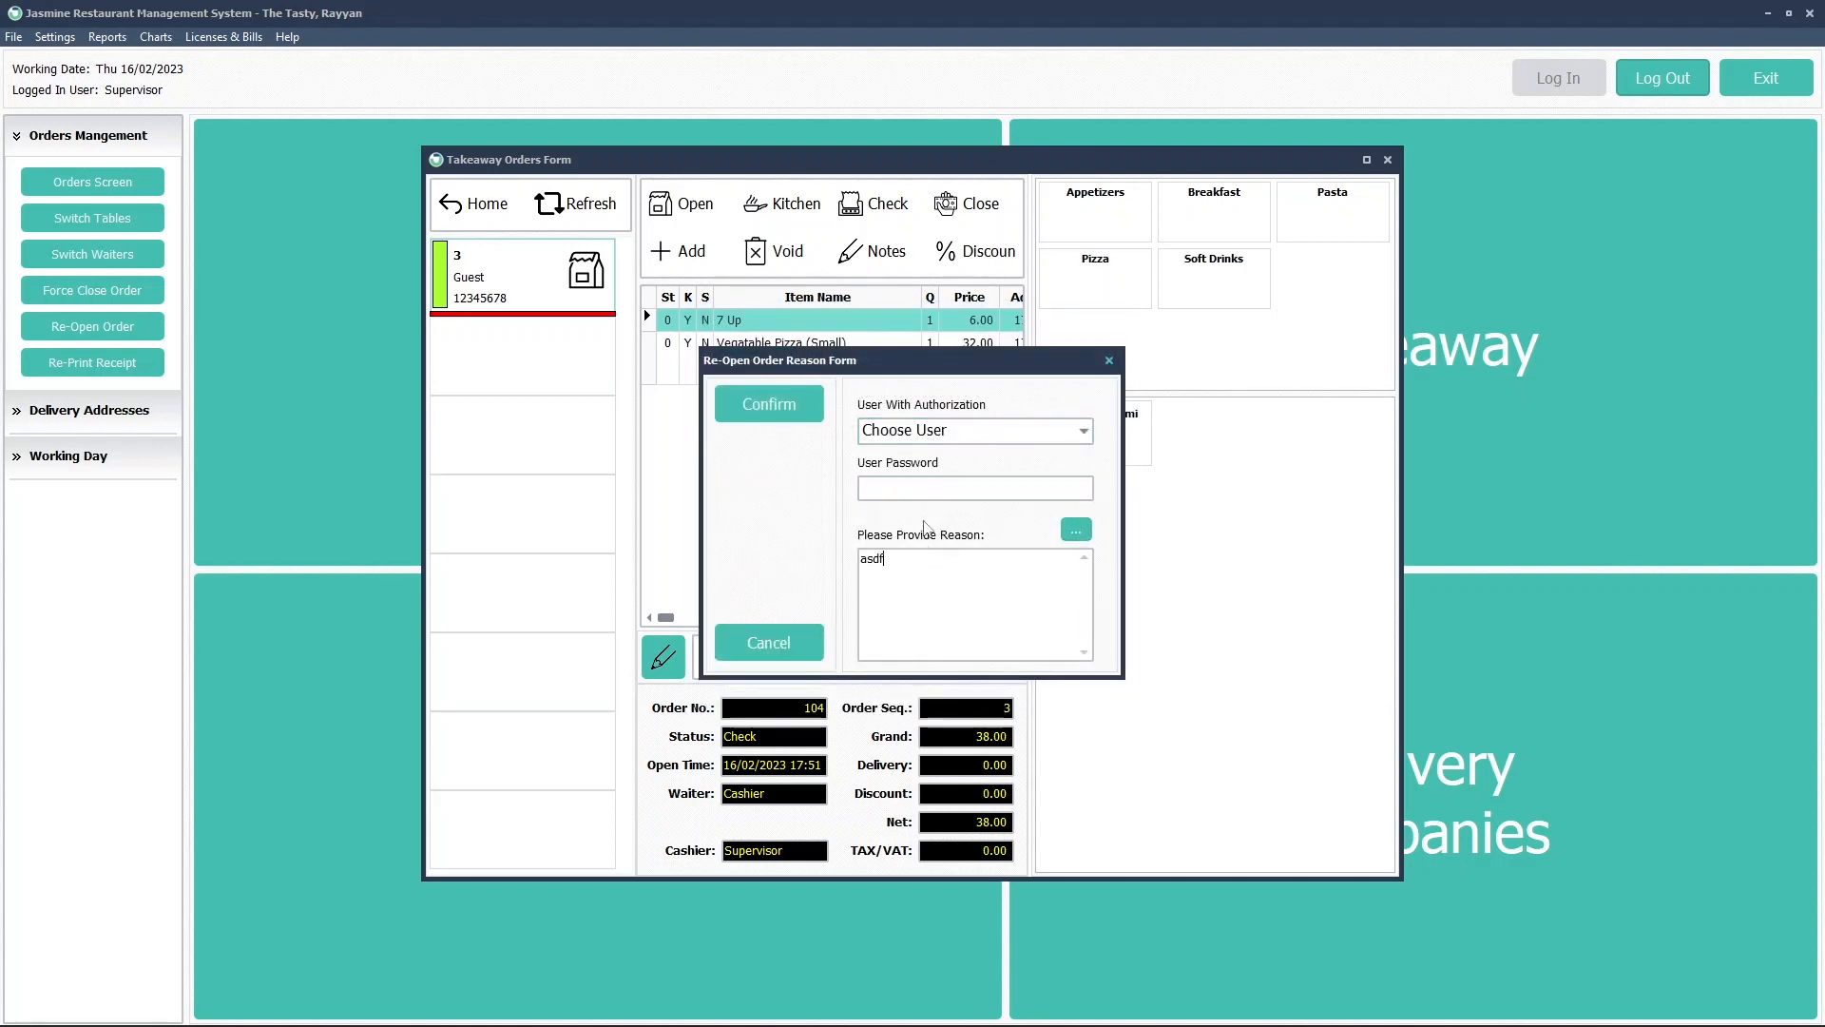
# Authorize the reopen as Supervisor with the supervisor's password and confirm it
pyautogui.click(917, 437)
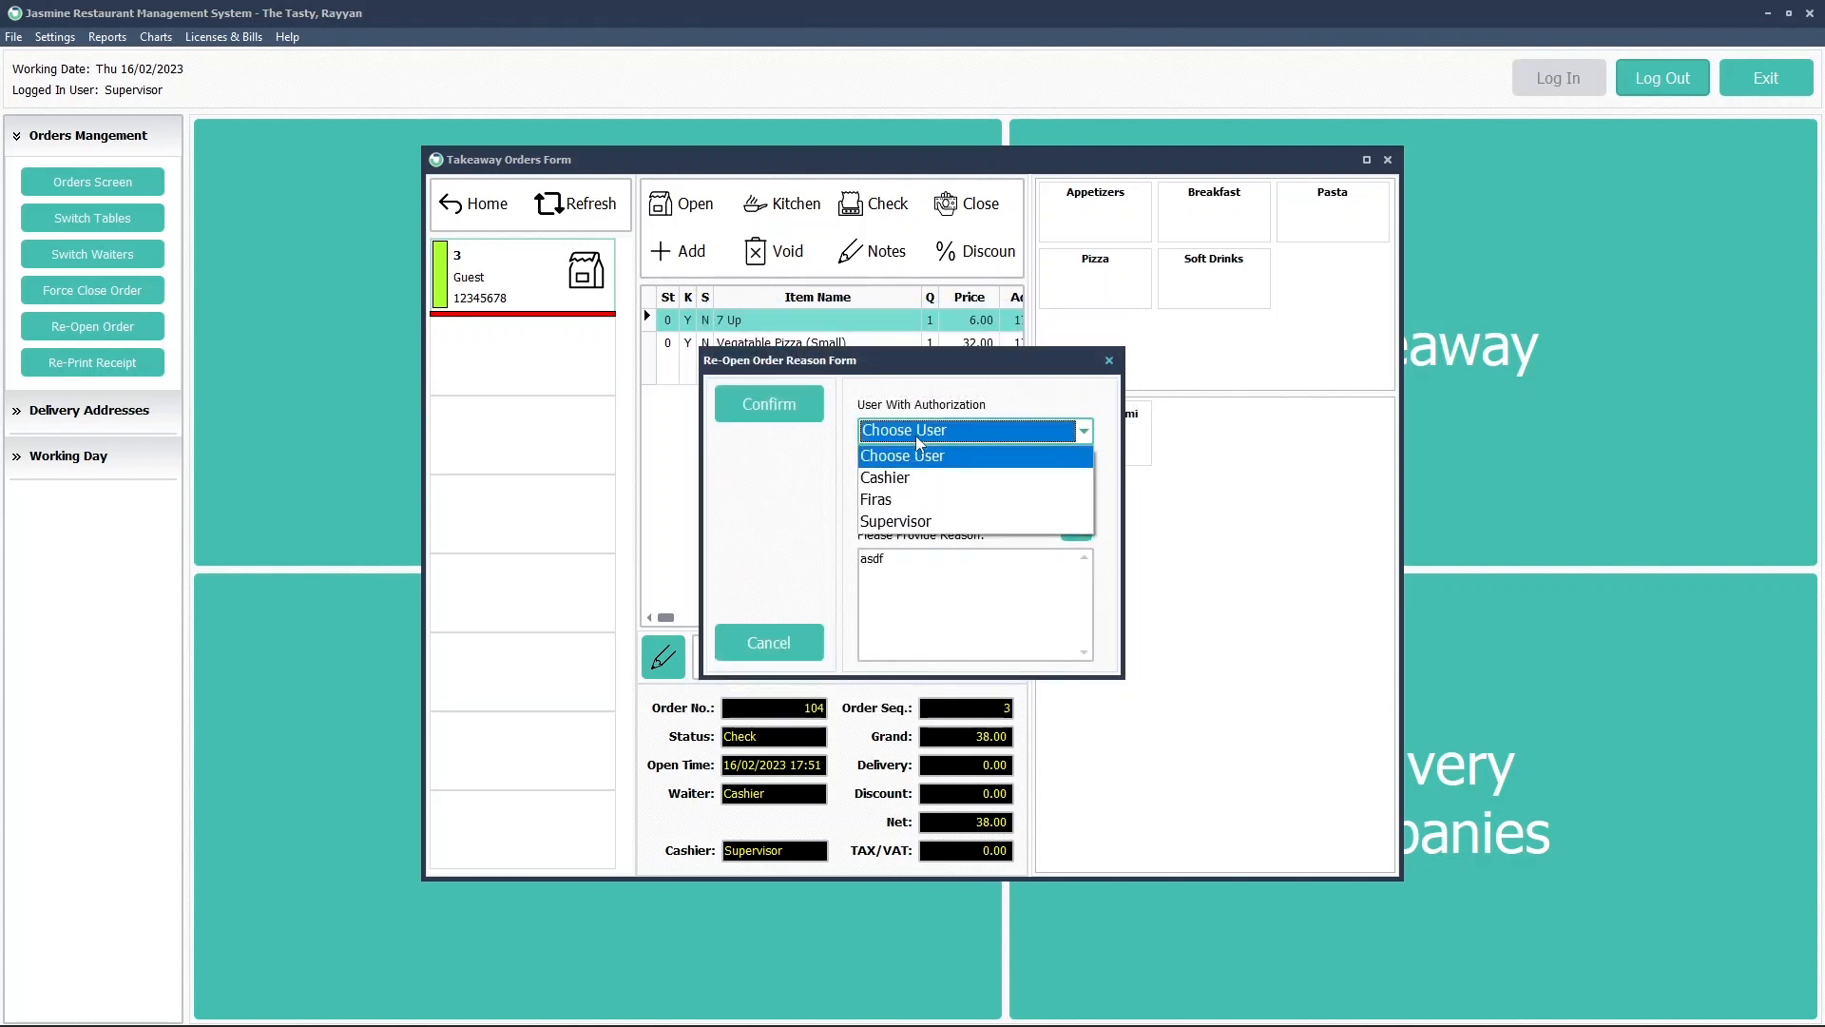
pyautogui.click(903, 521)
pyautogui.click(910, 490)
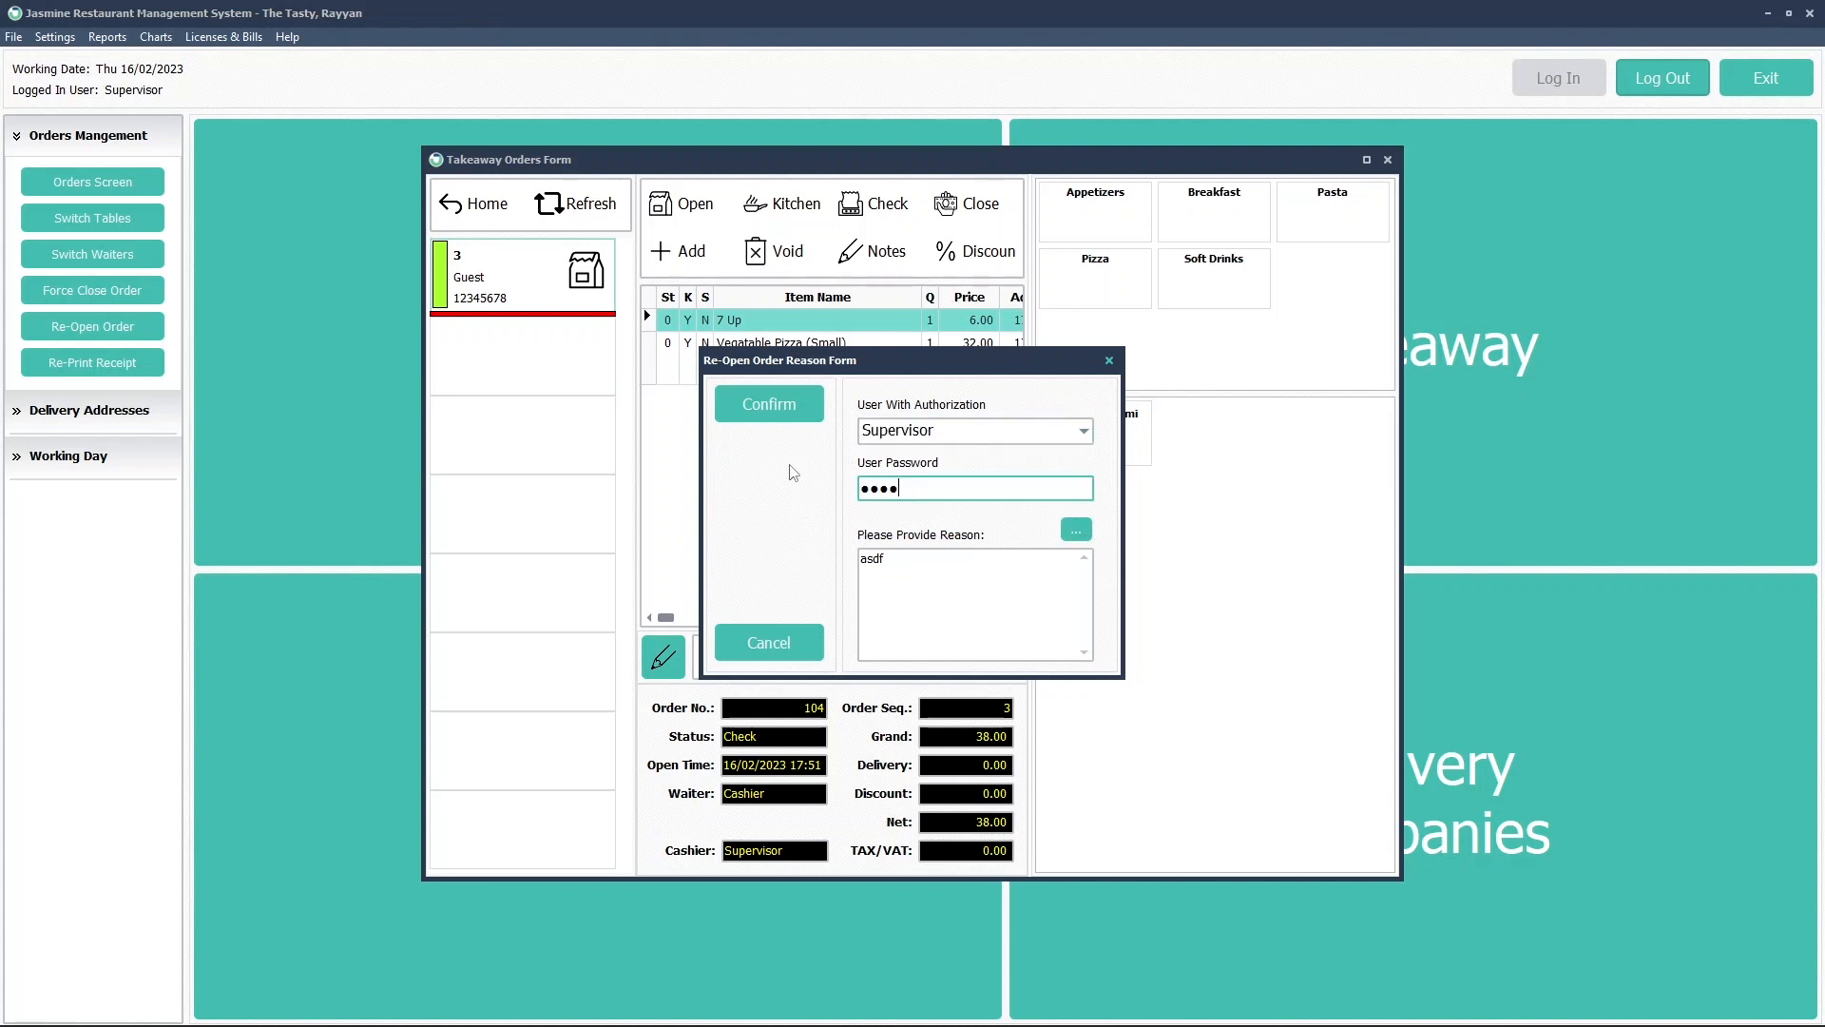
pyautogui.click(778, 409)
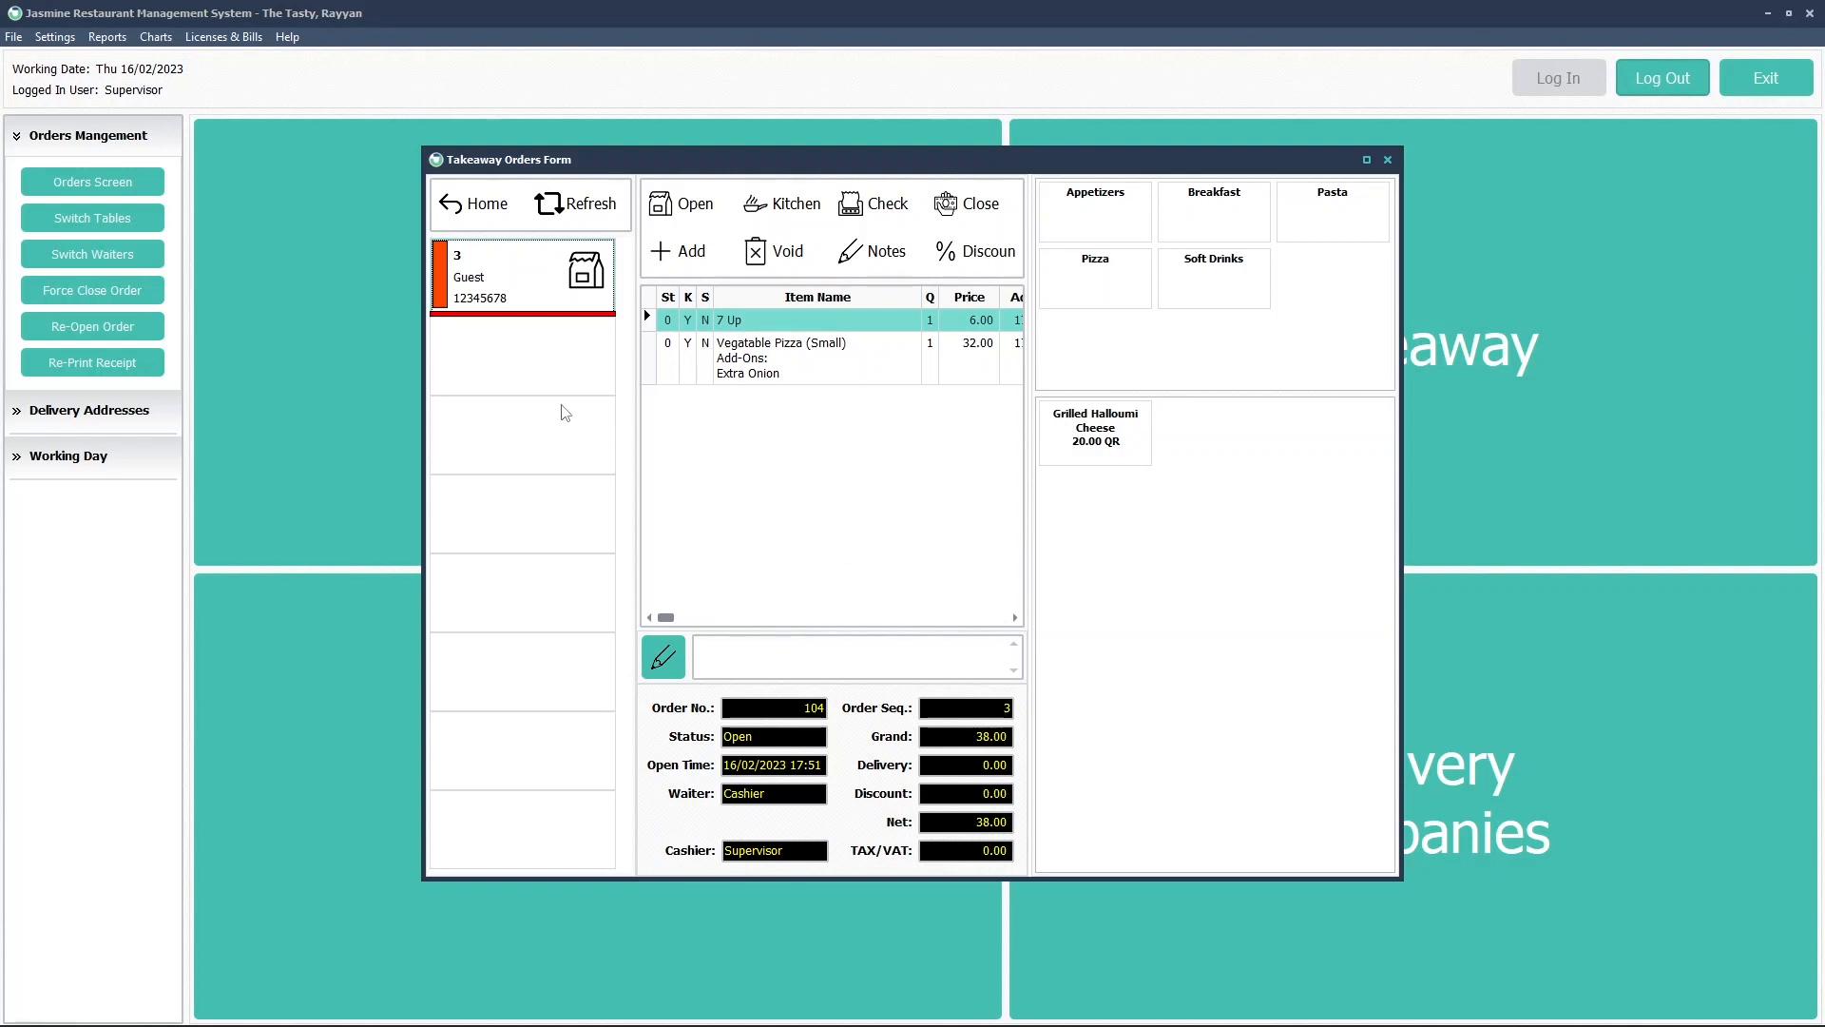
# Go home and open the Re-Opened Orders audit report under Reports
pyautogui.click(478, 217)
pyautogui.click(117, 44)
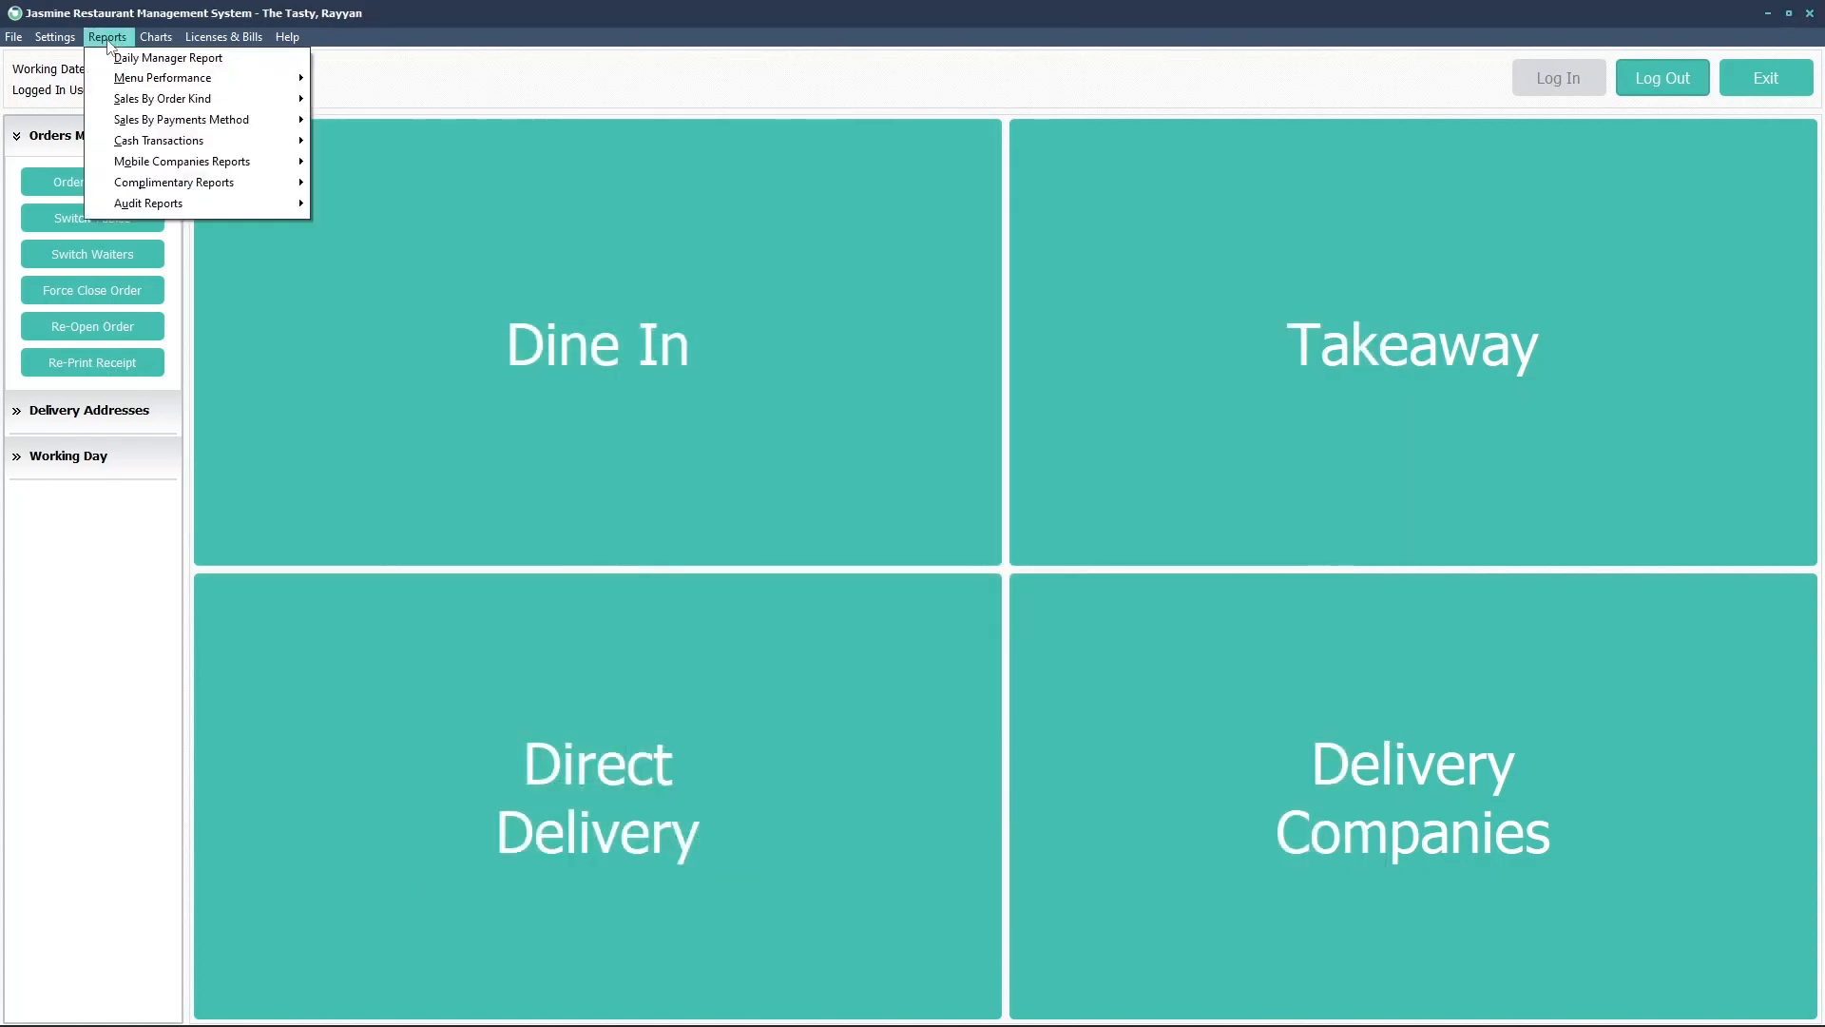
pyautogui.moveTo(148, 210)
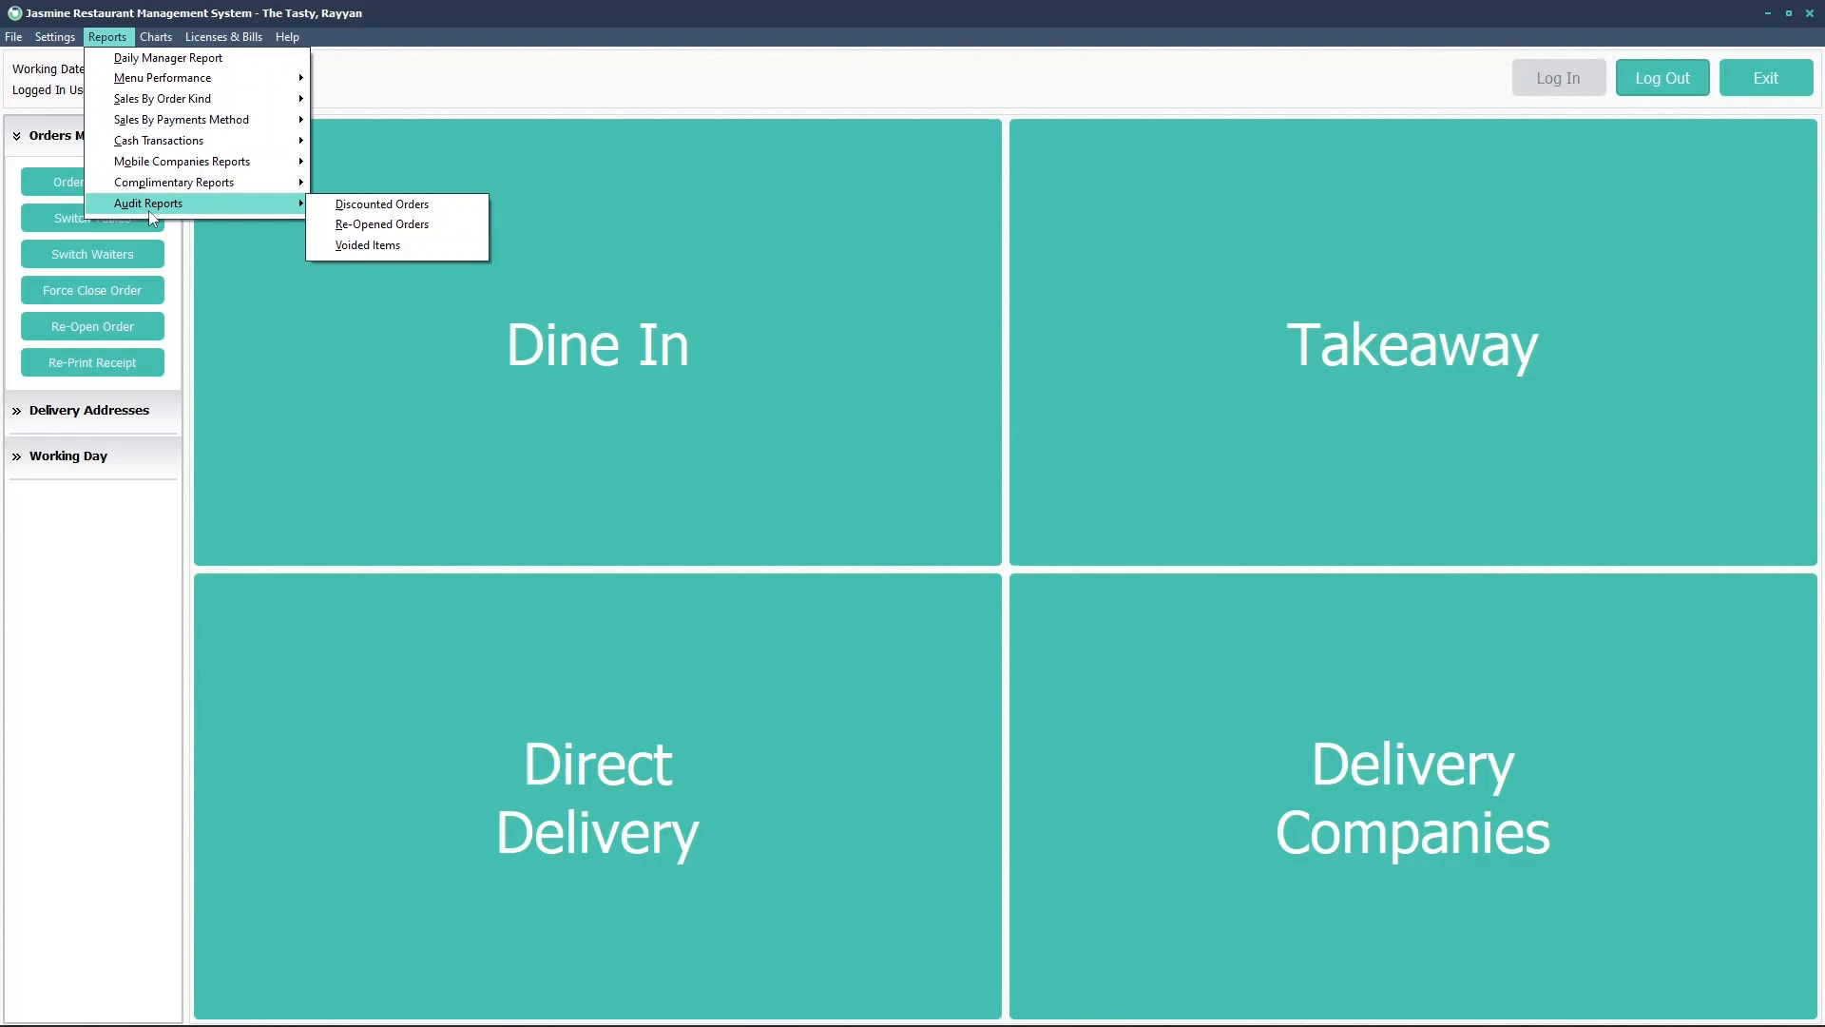
pyautogui.click(358, 223)
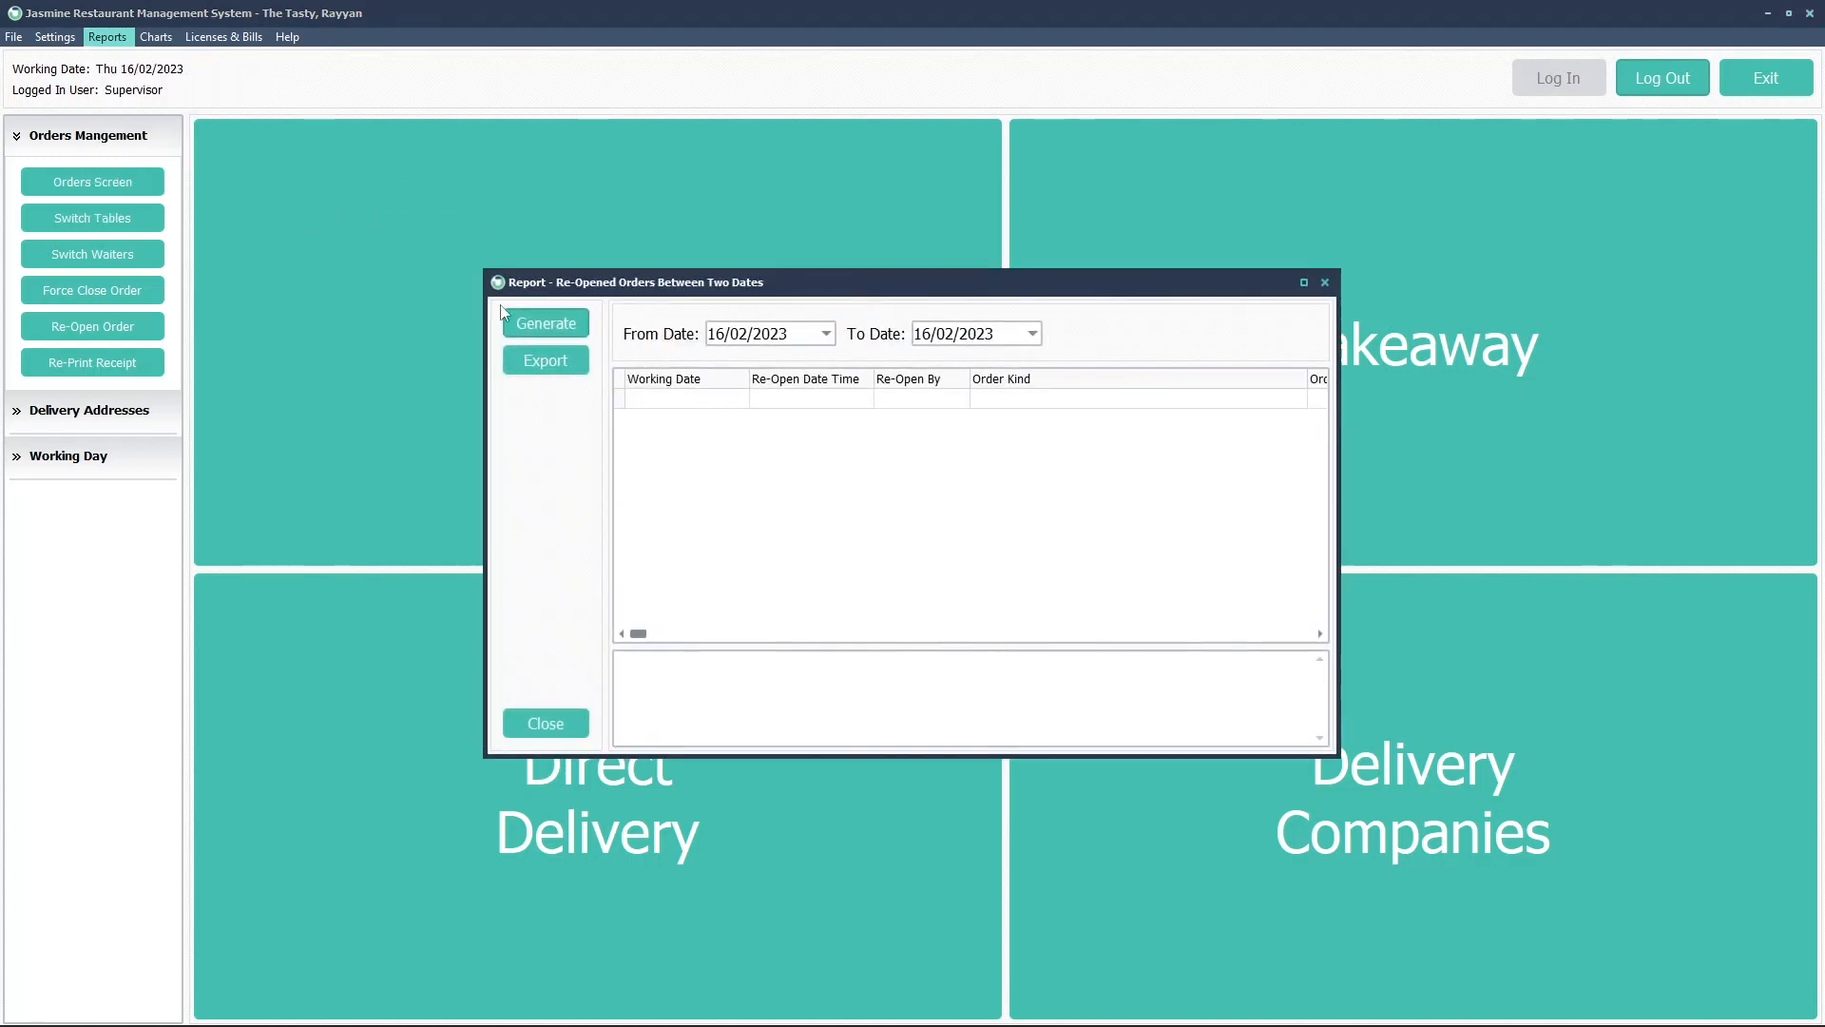
# Generate the 16/02/2023 report and show each reopen's reason, 05:53 to 06:00 PM
pyautogui.click(561, 327)
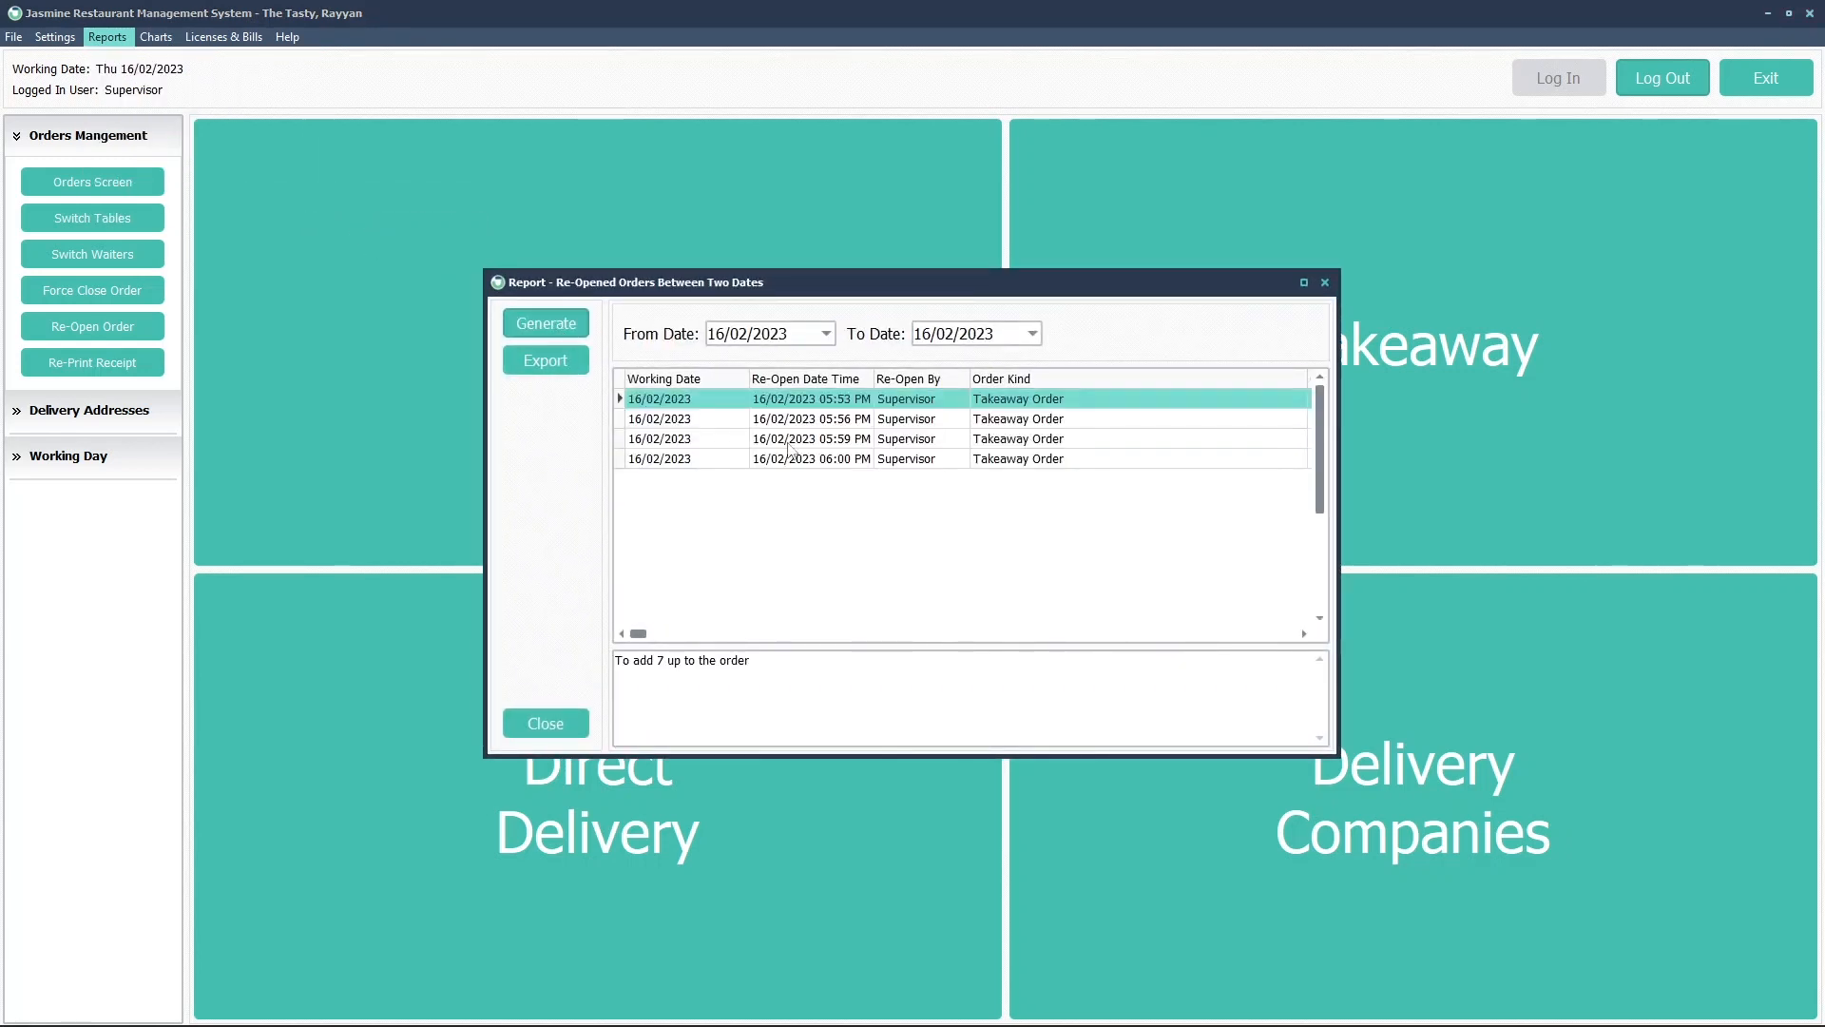
pyautogui.click(844, 464)
pyautogui.click(843, 445)
pyautogui.click(841, 426)
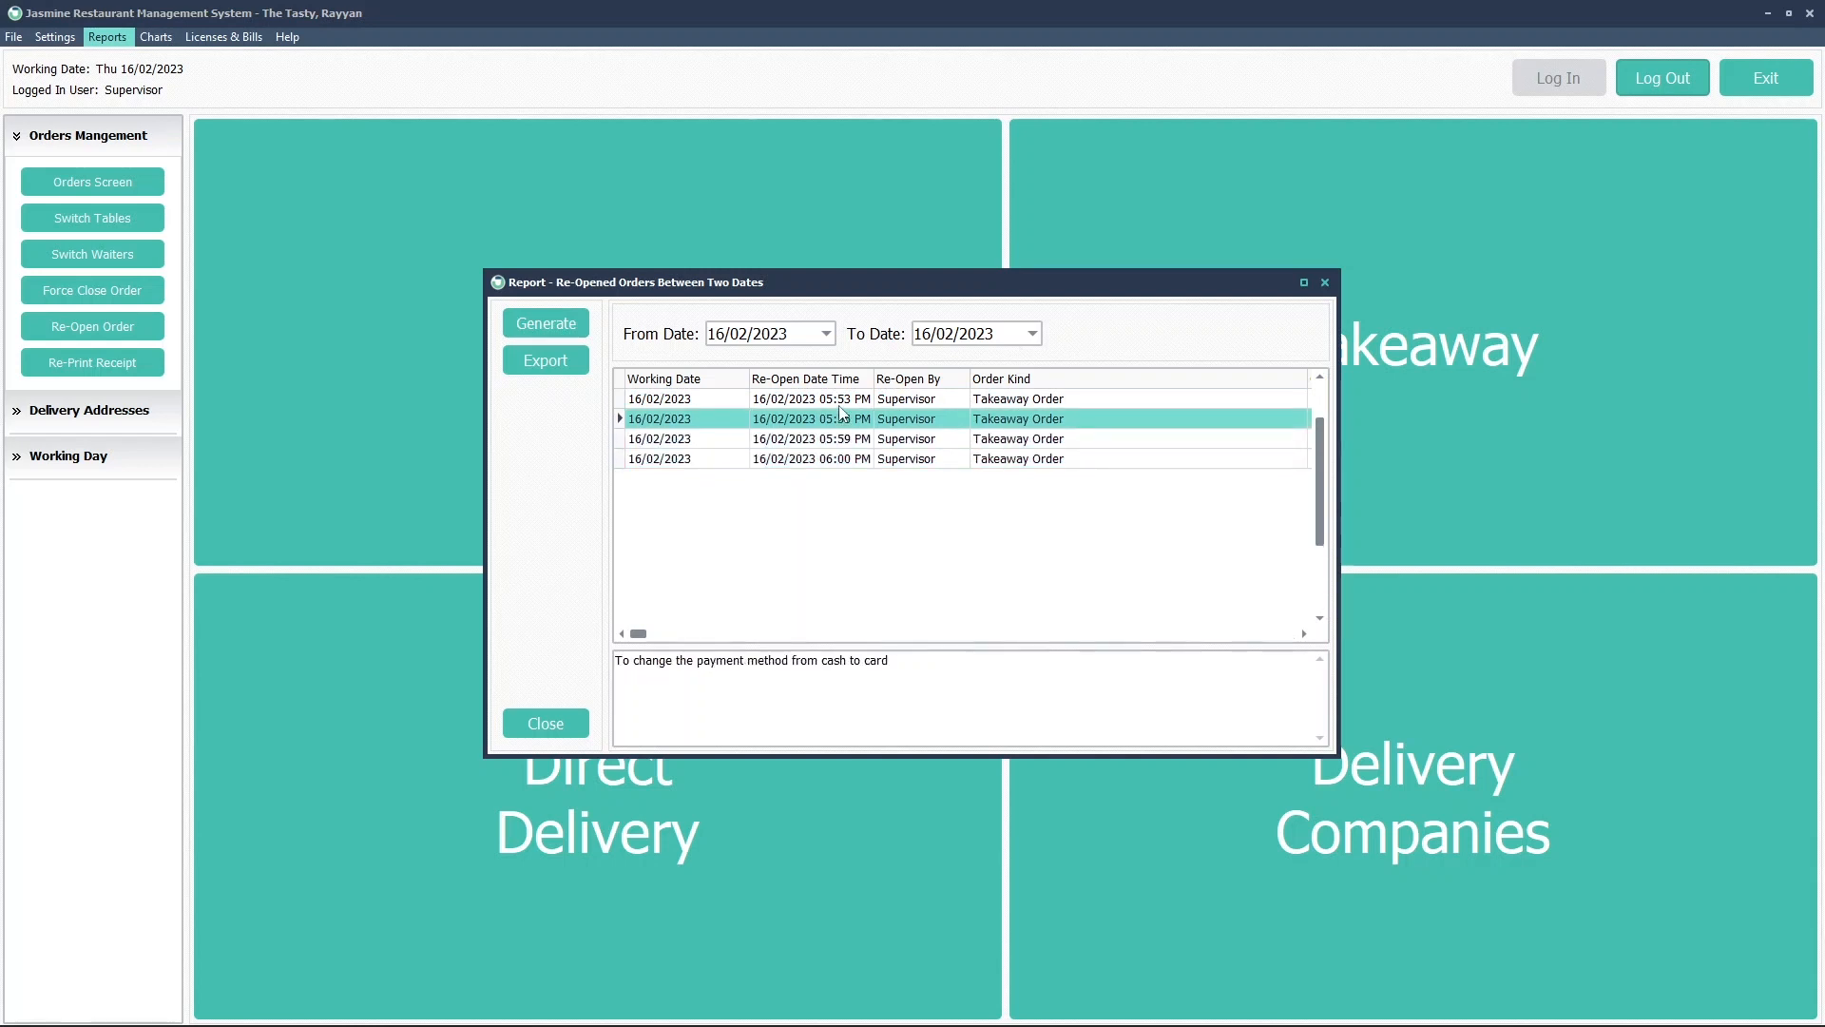
pyautogui.click(839, 407)
pyautogui.click(840, 420)
pyautogui.click(841, 439)
pyautogui.click(843, 460)
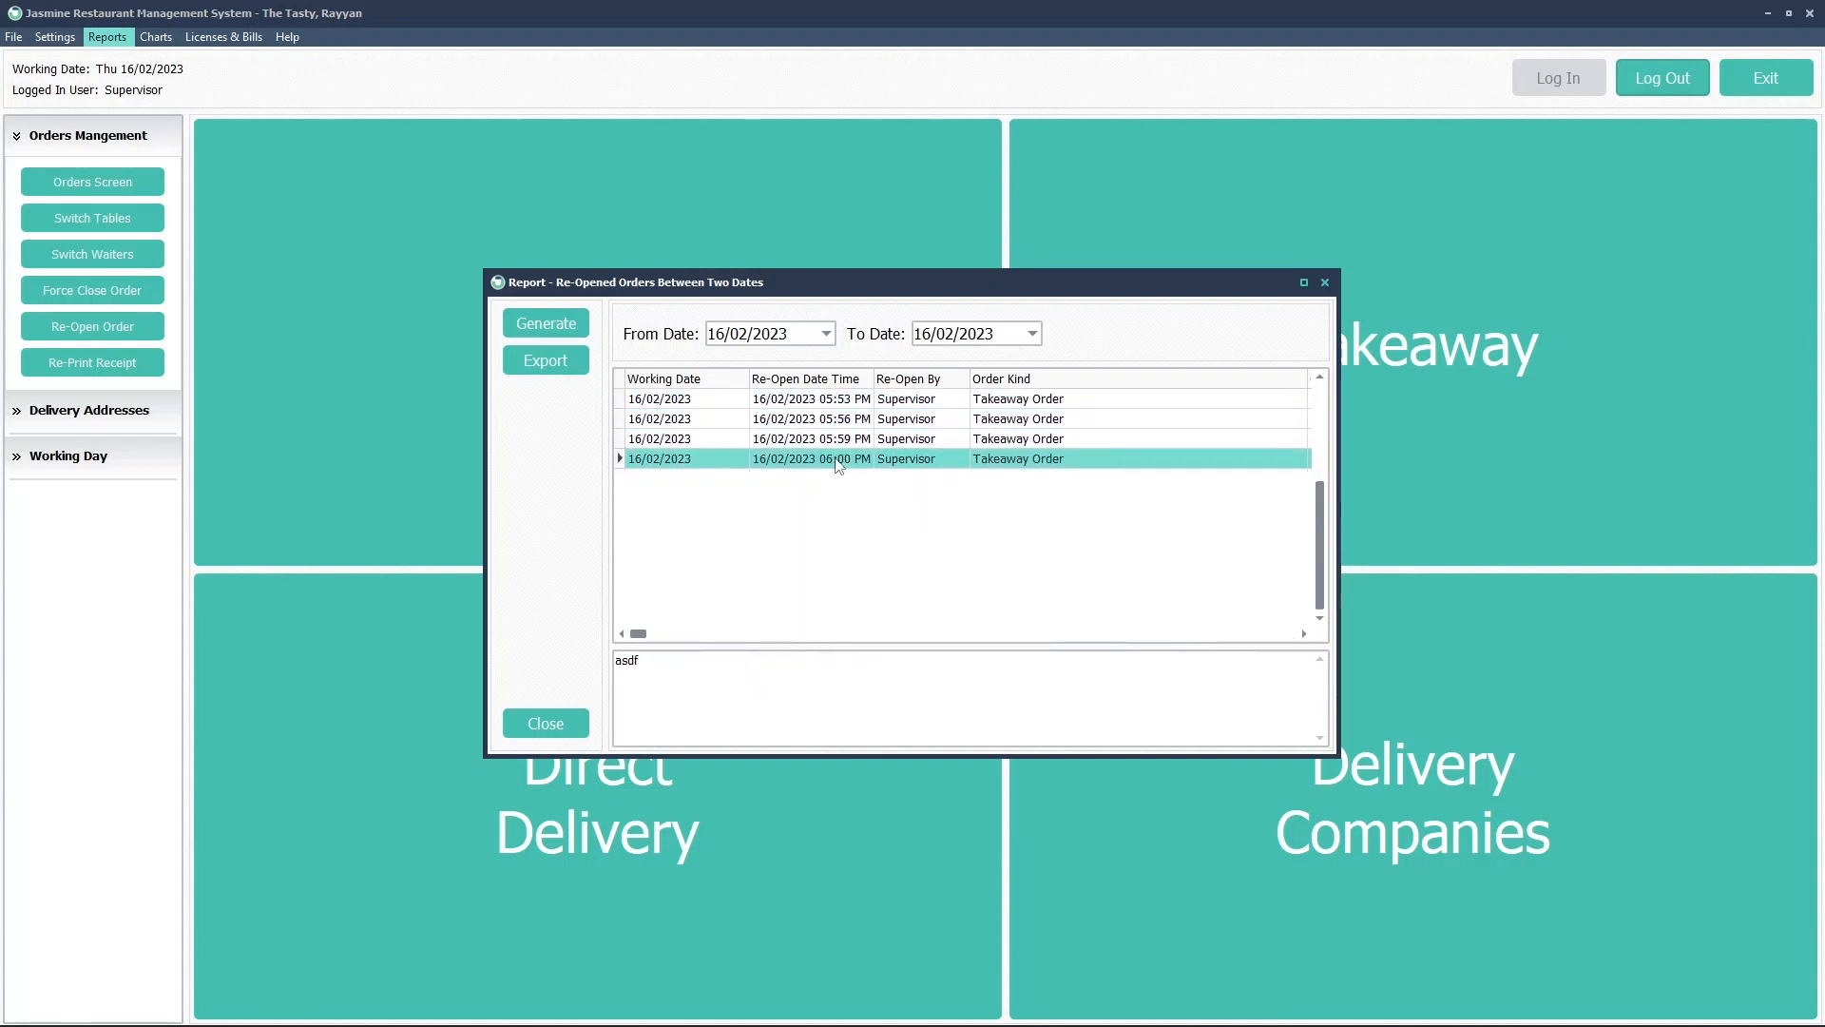
pyautogui.click(838, 442)
pyautogui.click(841, 423)
pyautogui.click(841, 406)
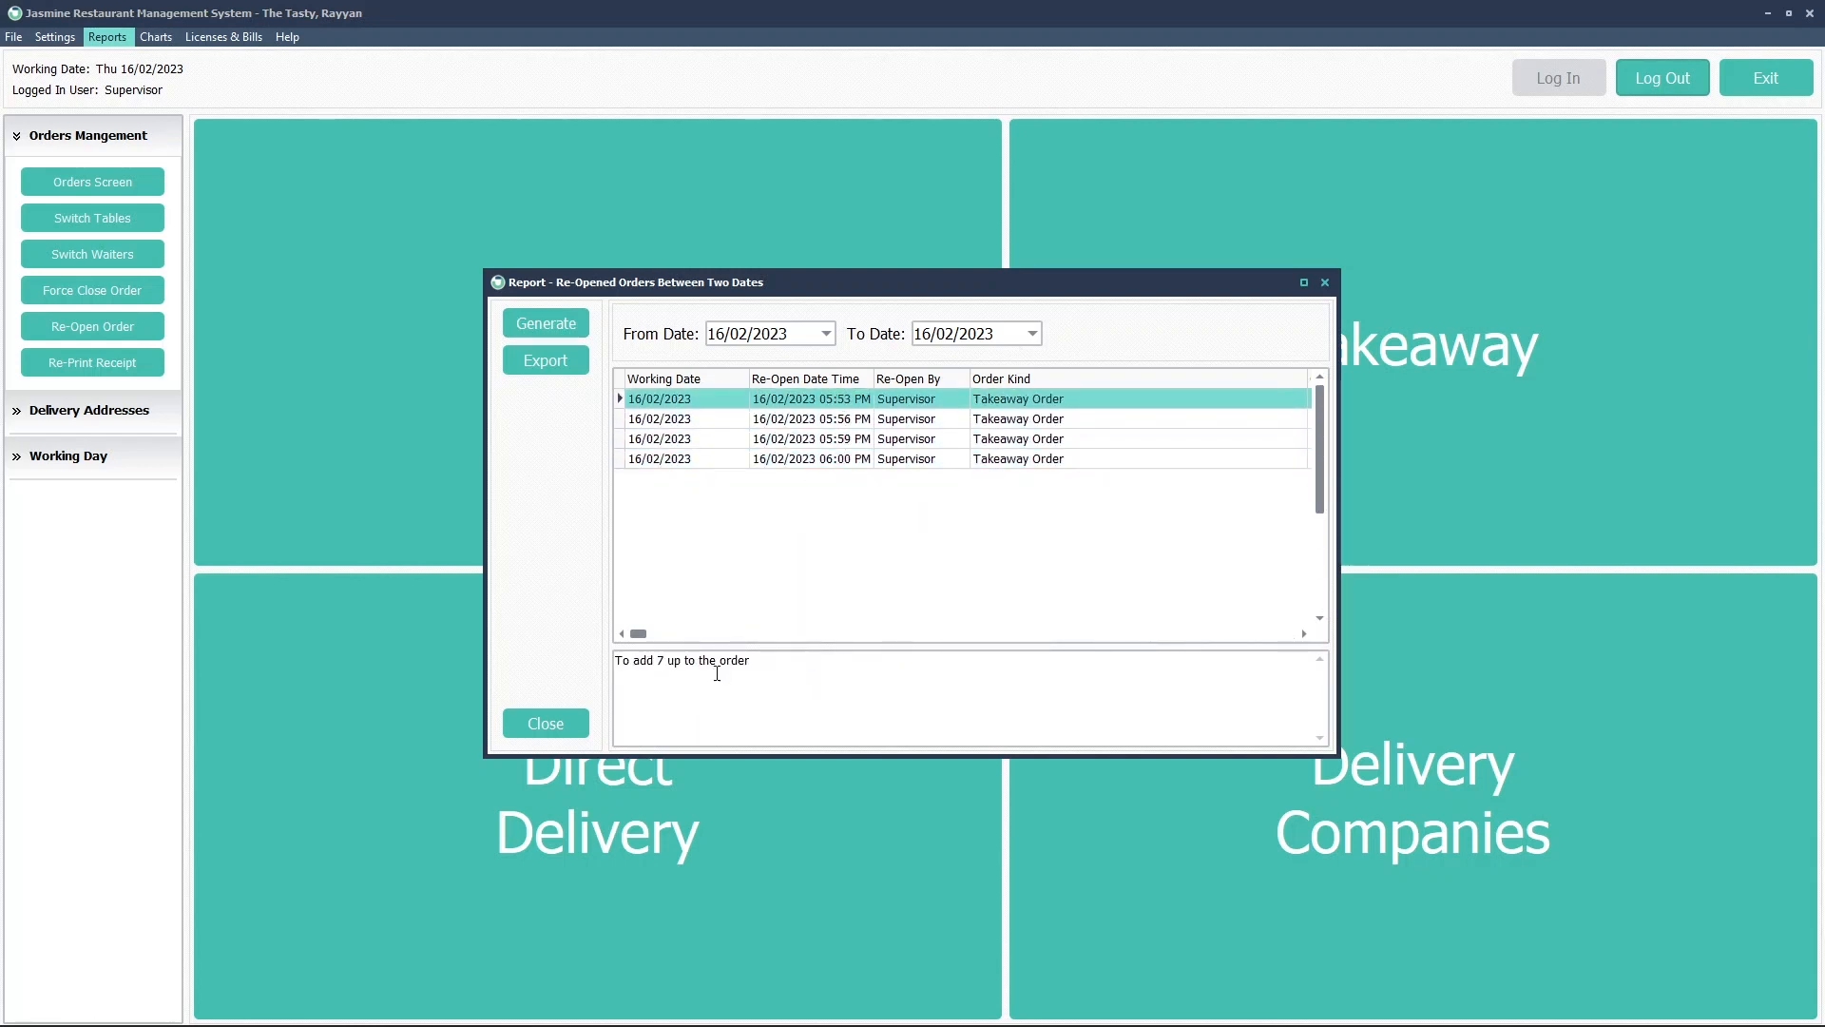
# Compare the four reopen reasons, highlighting the payment-method reason on the 05:56 PM reopen
pyautogui.click(806, 462)
pyautogui.click(814, 443)
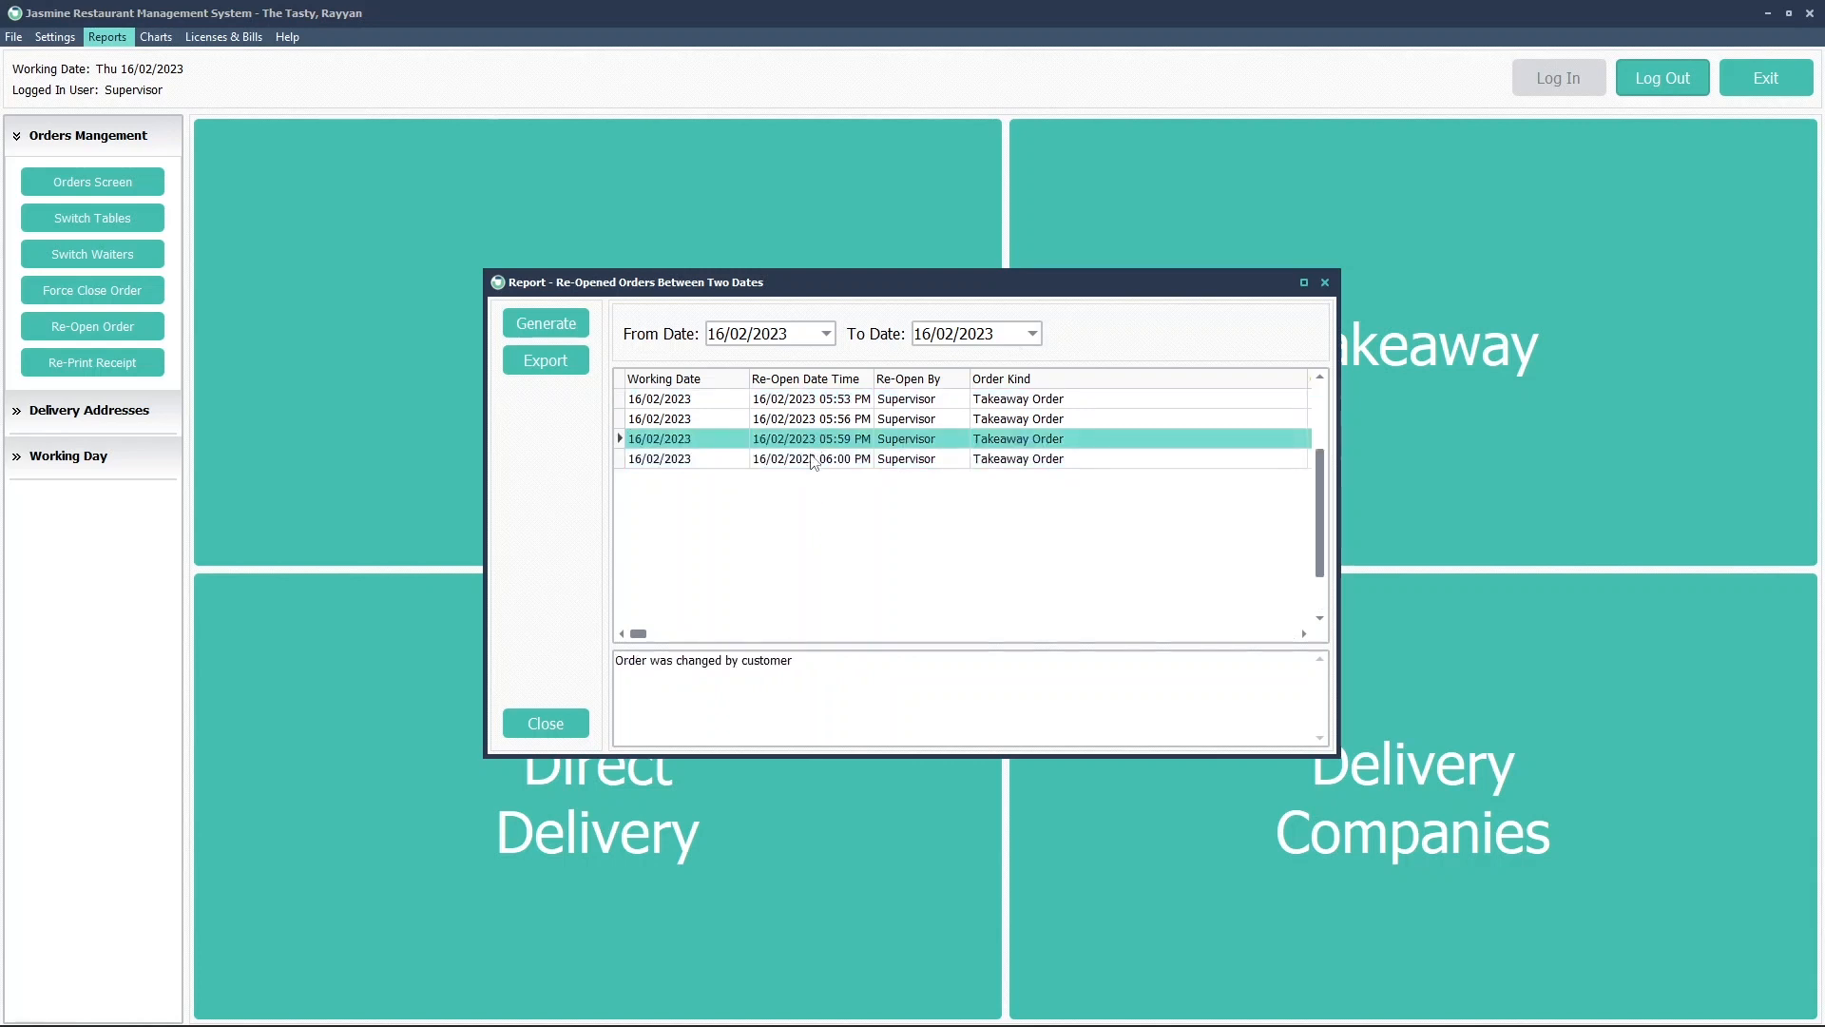
pyautogui.click(813, 462)
pyautogui.click(804, 445)
pyautogui.click(804, 423)
pyautogui.click(928, 404)
pyautogui.click(928, 420)
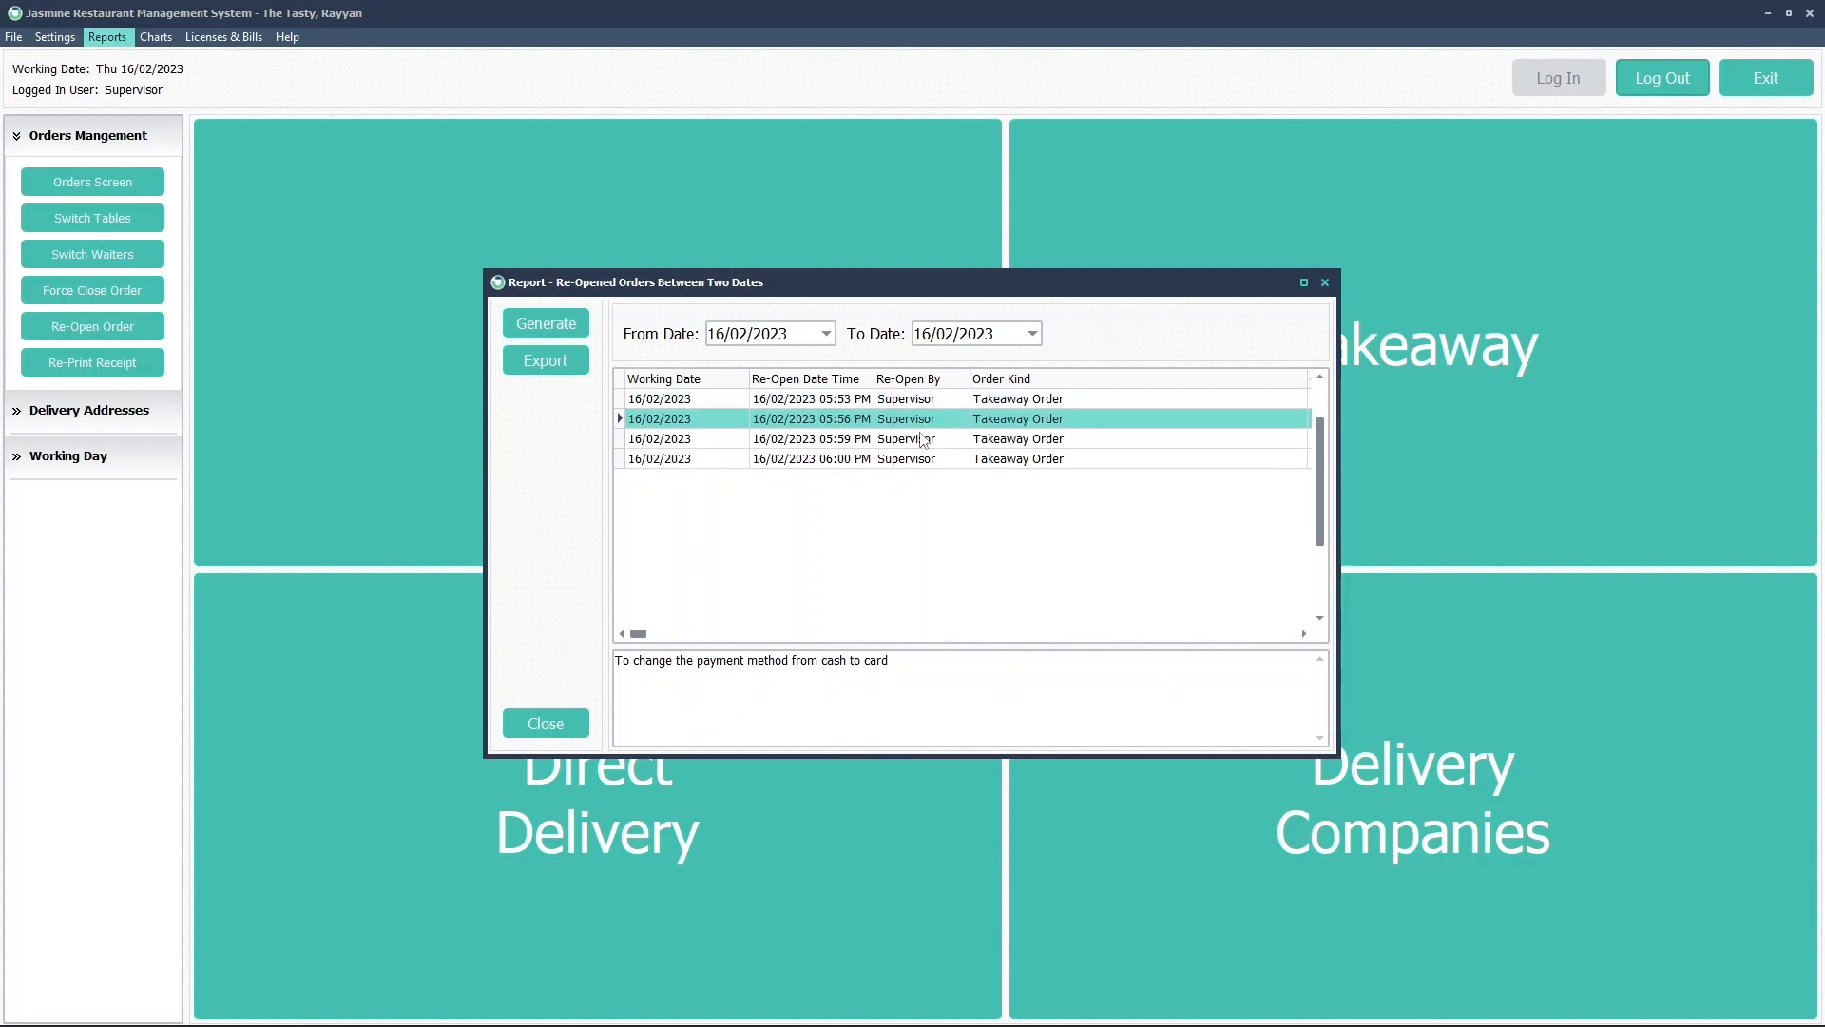
pyautogui.click(923, 440)
pyautogui.click(922, 460)
pyautogui.click(923, 443)
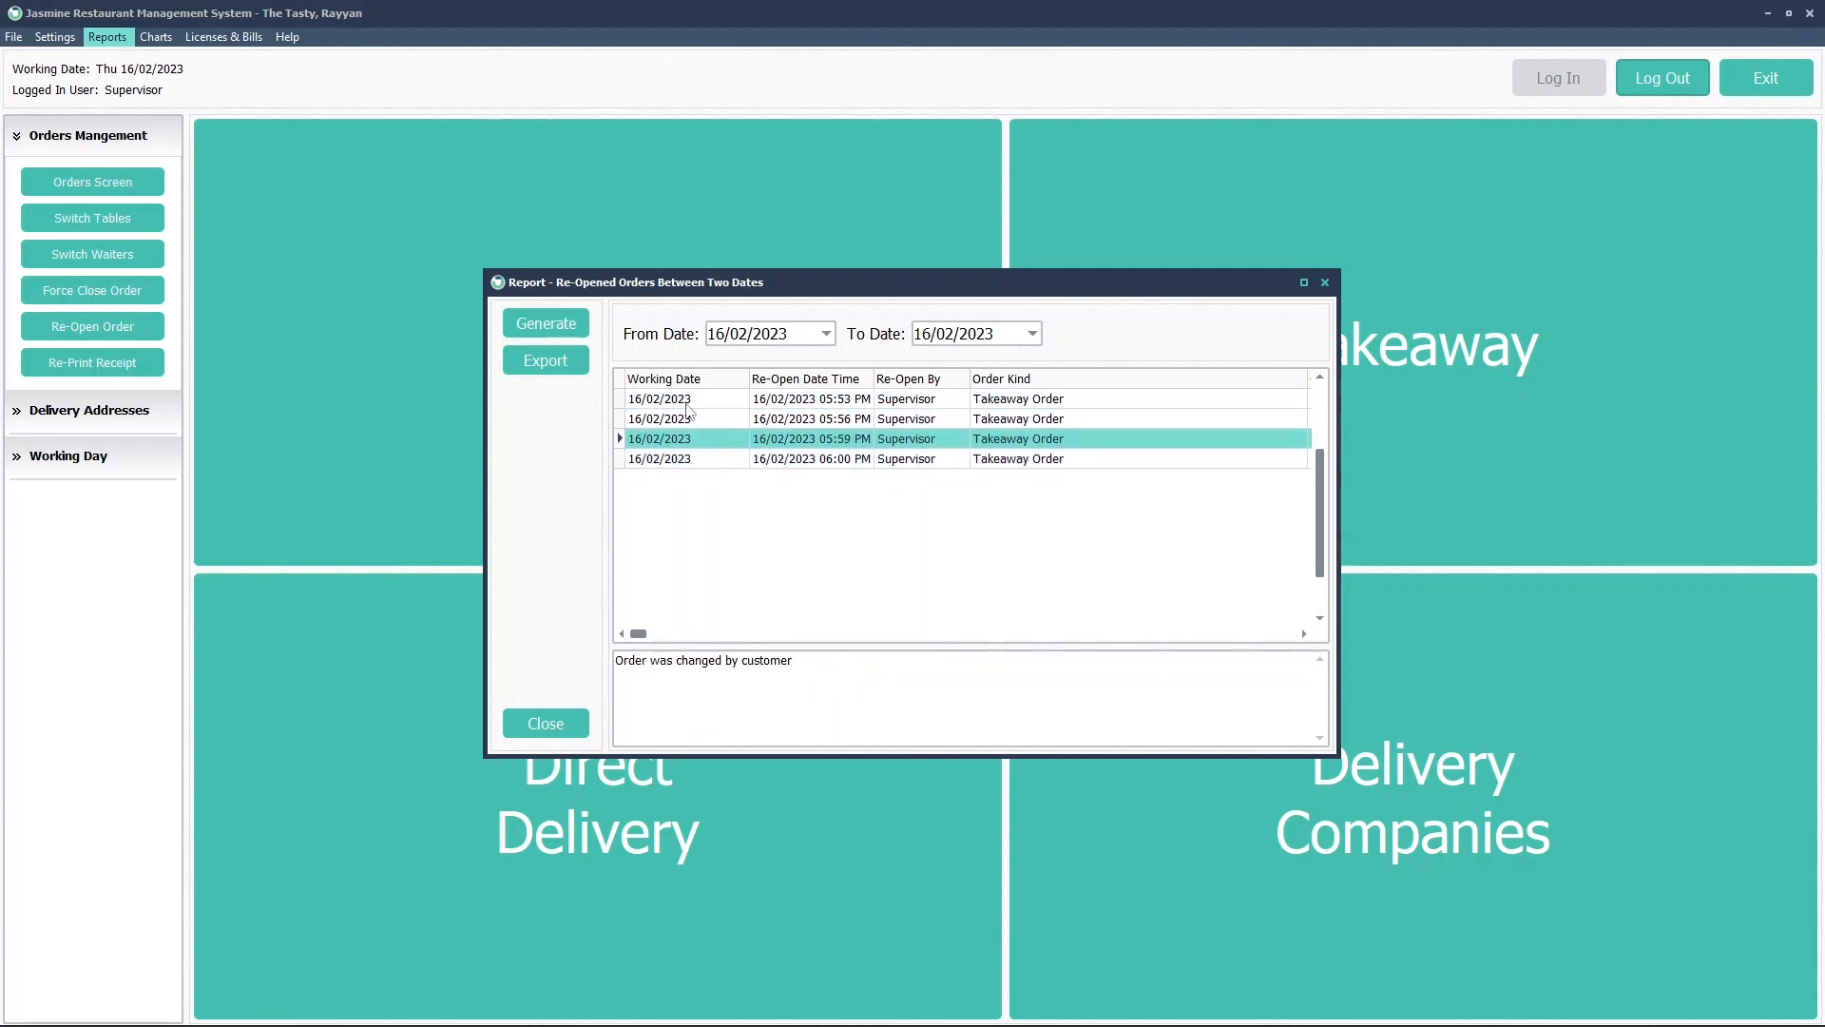
pyautogui.click(687, 405)
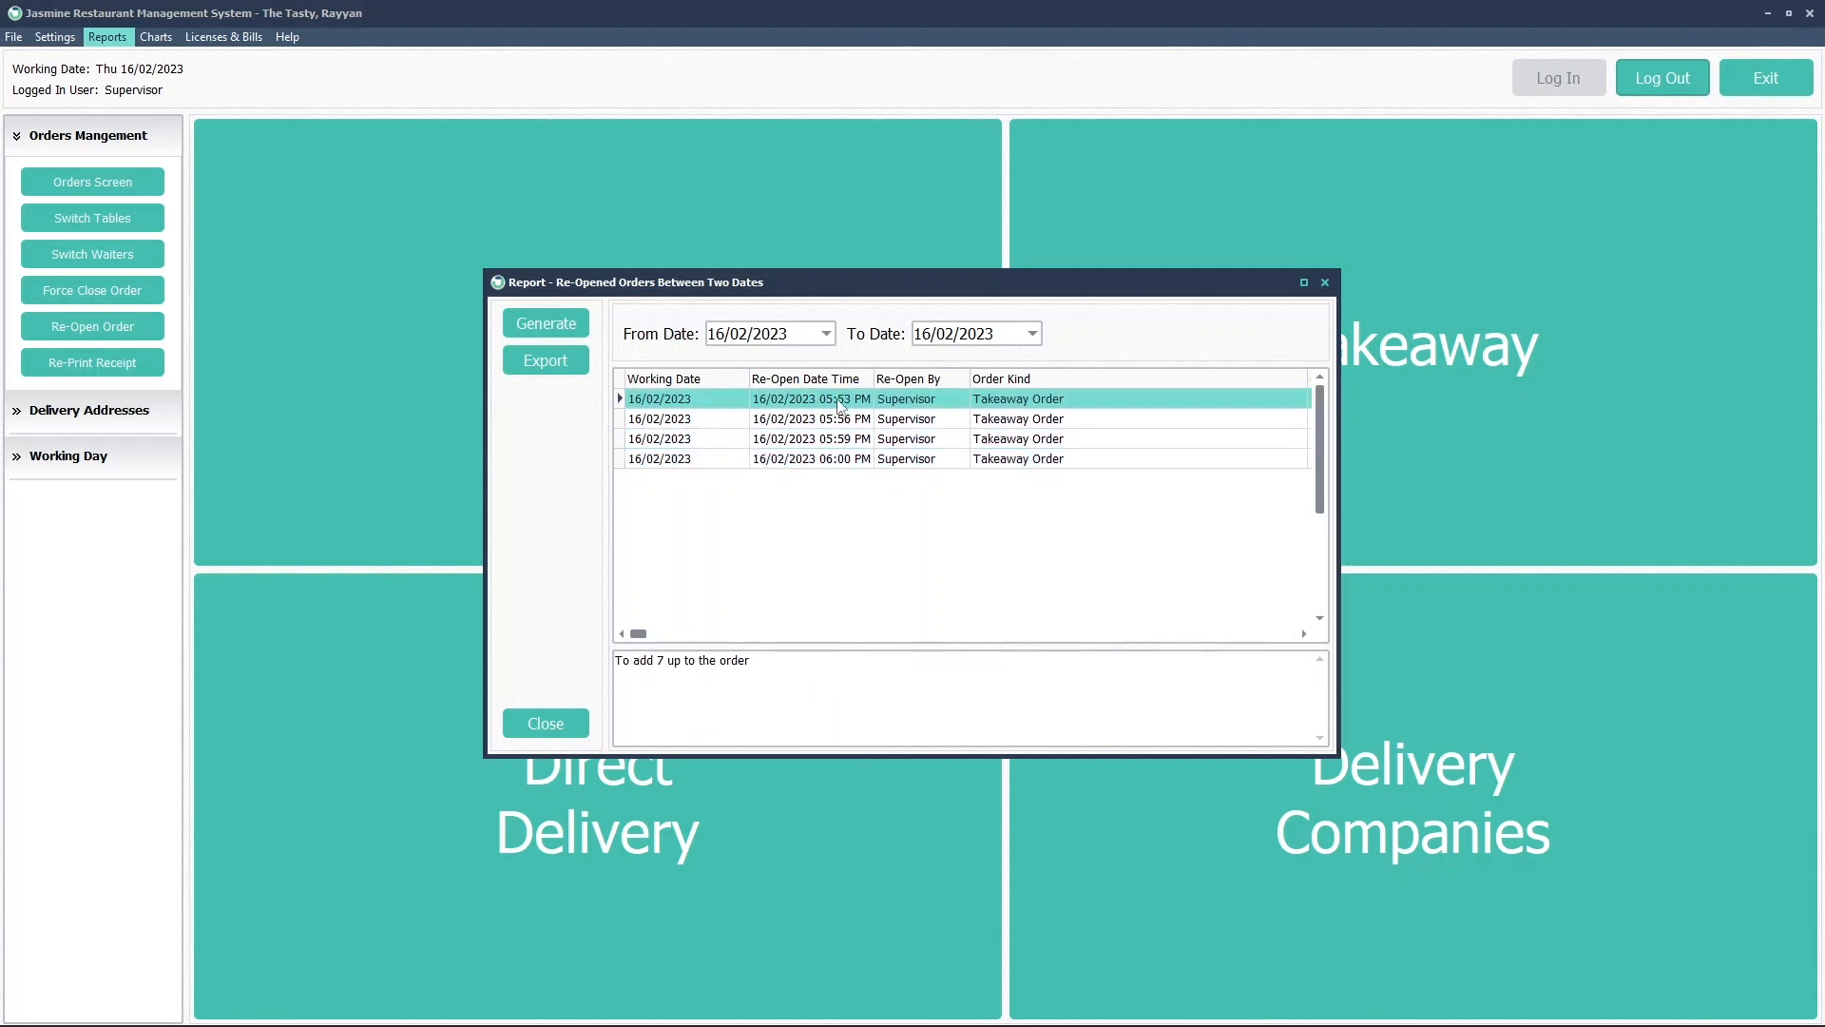
pyautogui.click(1030, 424)
pyautogui.click(1026, 444)
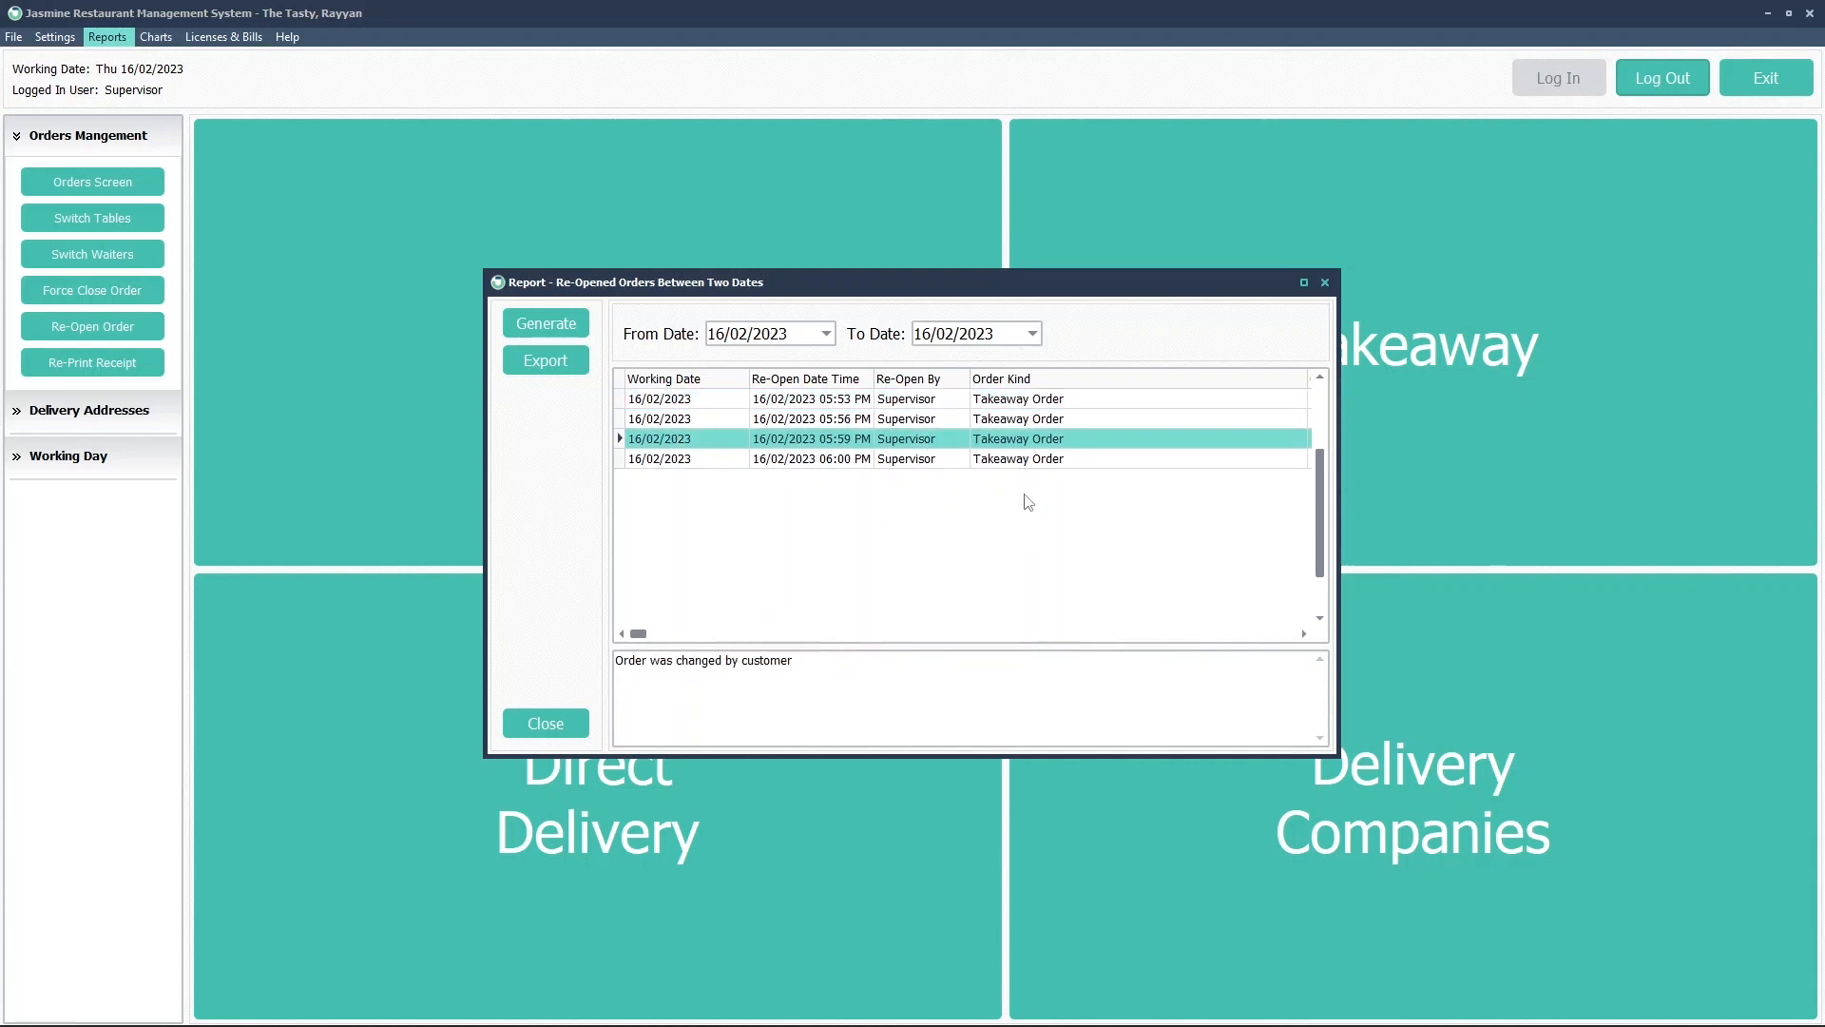
pyautogui.click(1027, 422)
pyautogui.moveTo(645, 664); pyautogui.dragTo(893, 665)
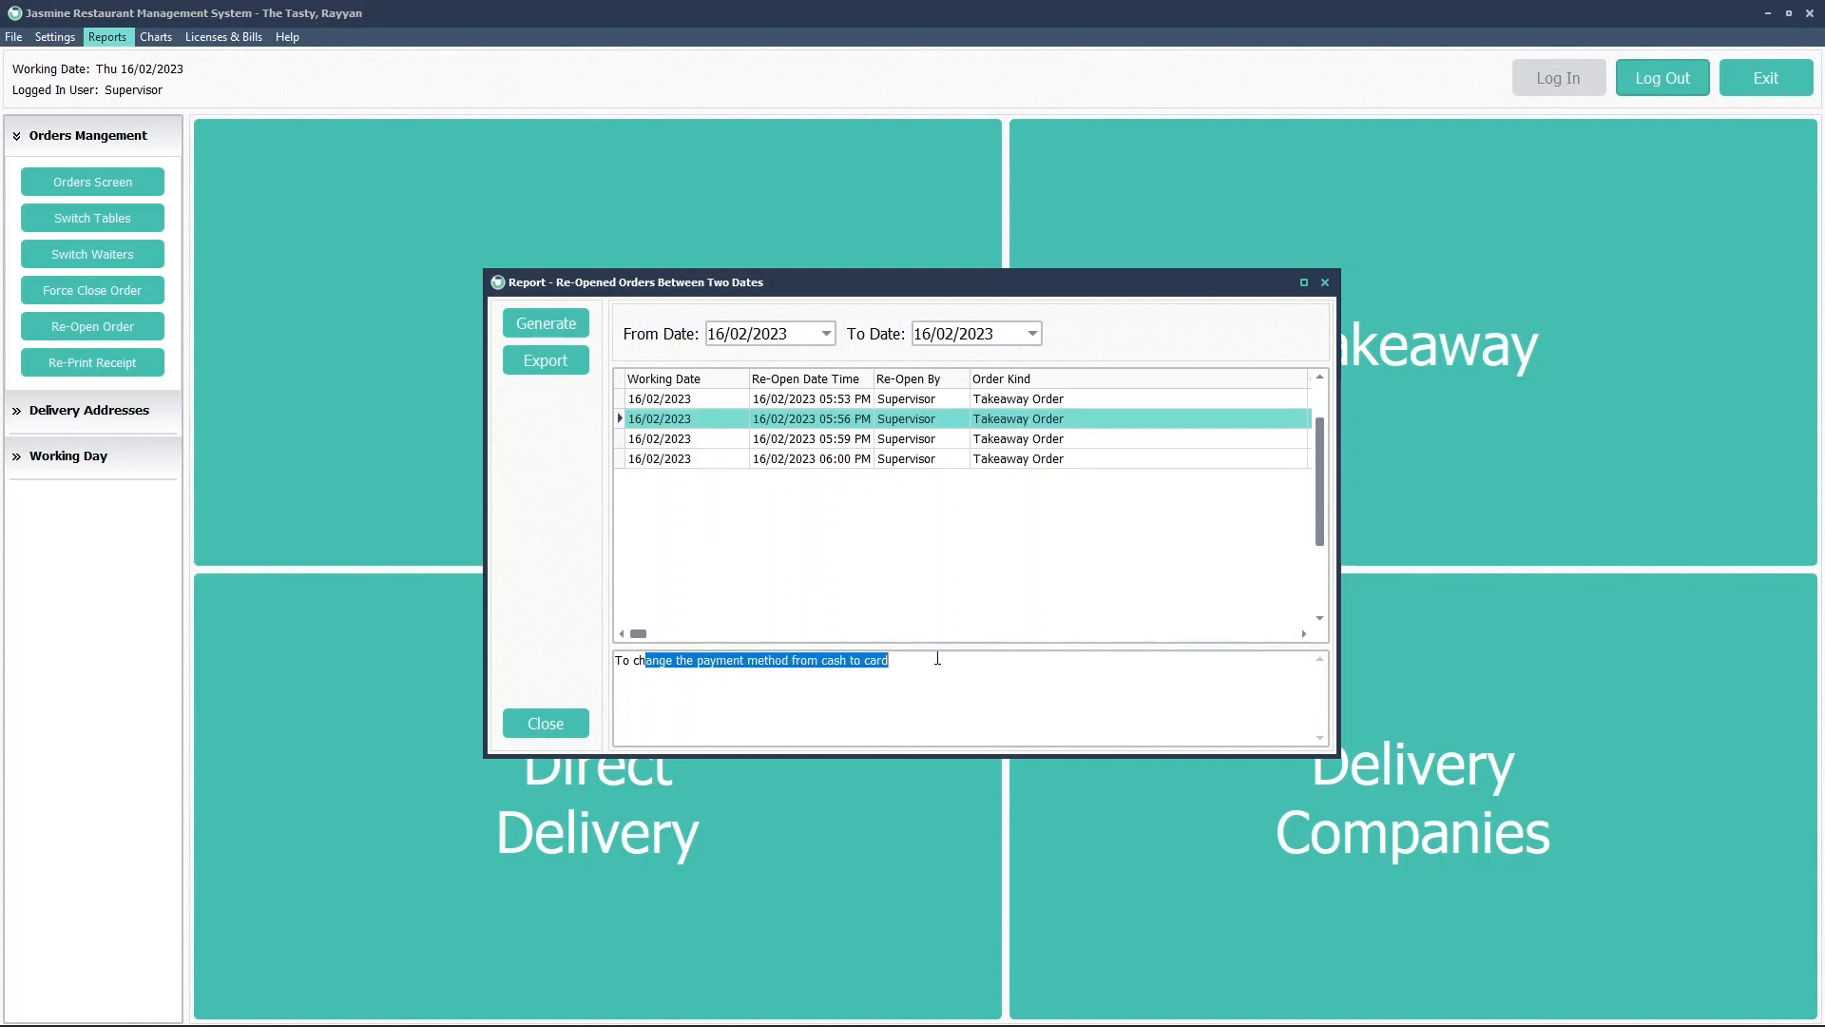
pyautogui.click(809, 668)
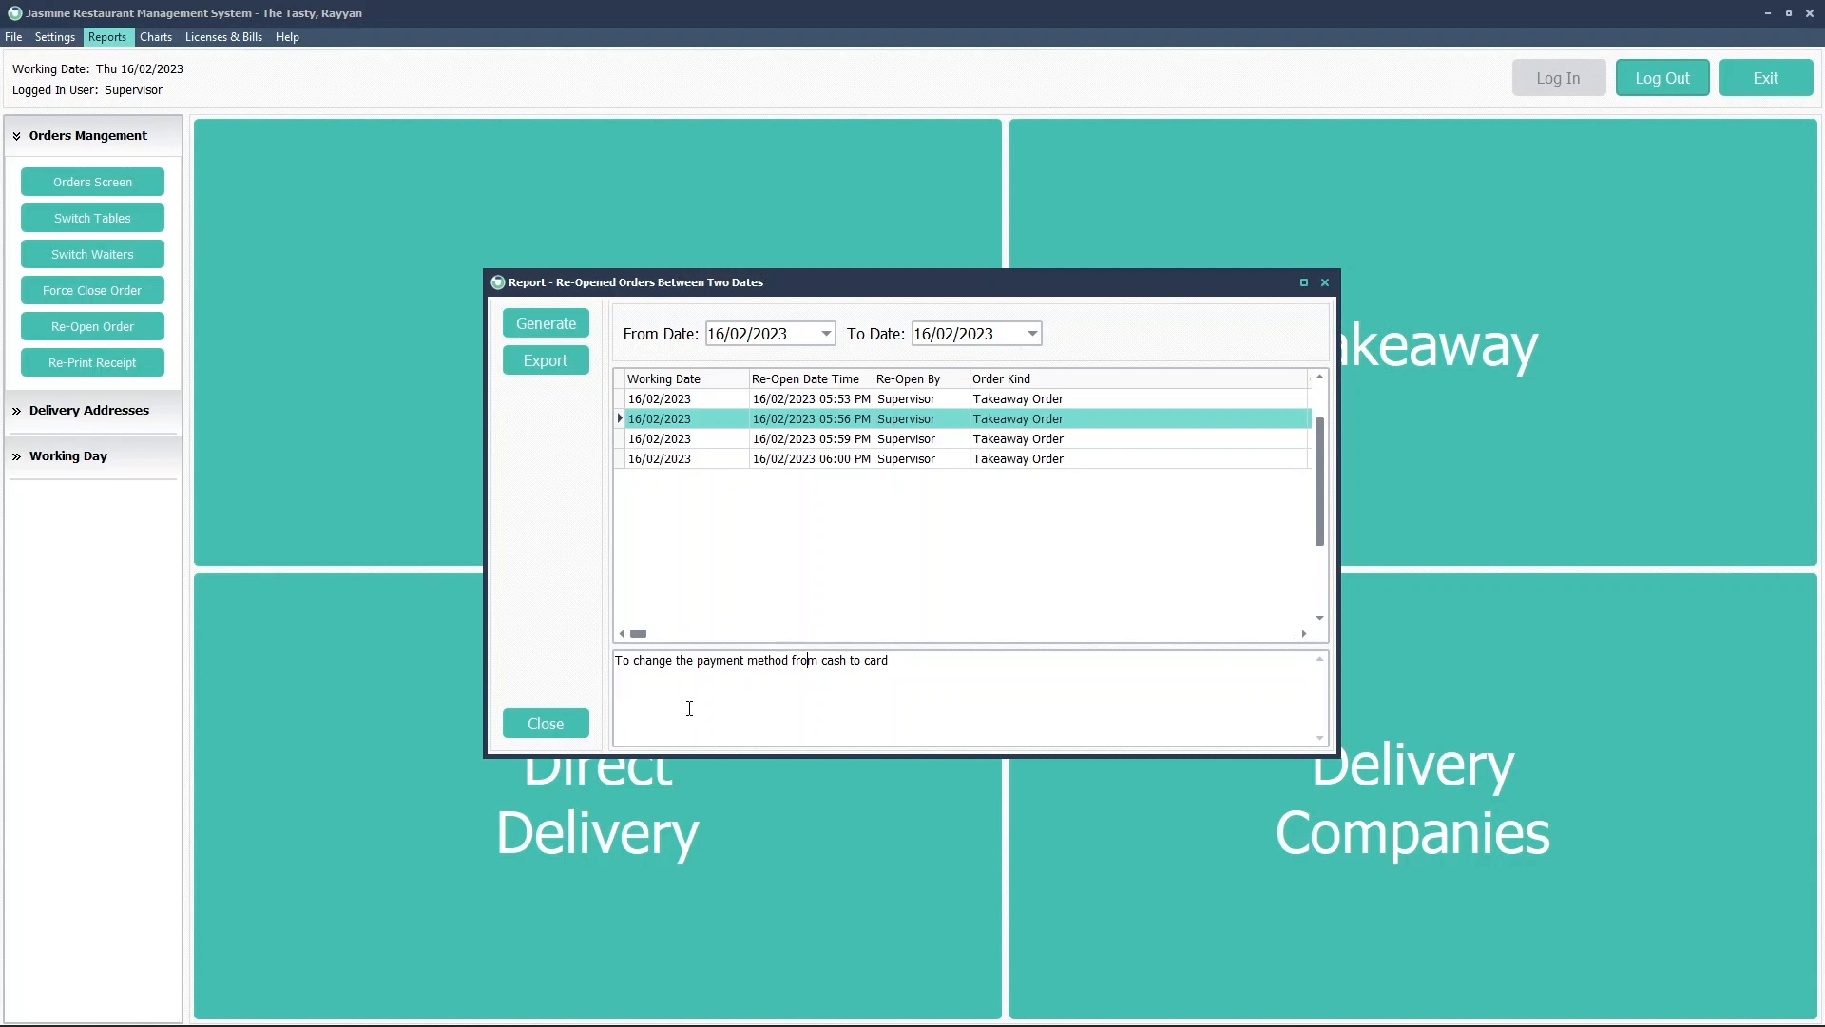
# Review the reasons once more for the 05:53, 05:56, 05:59 and 06:00 PM reopens
pyautogui.click(835, 462)
pyautogui.click(837, 443)
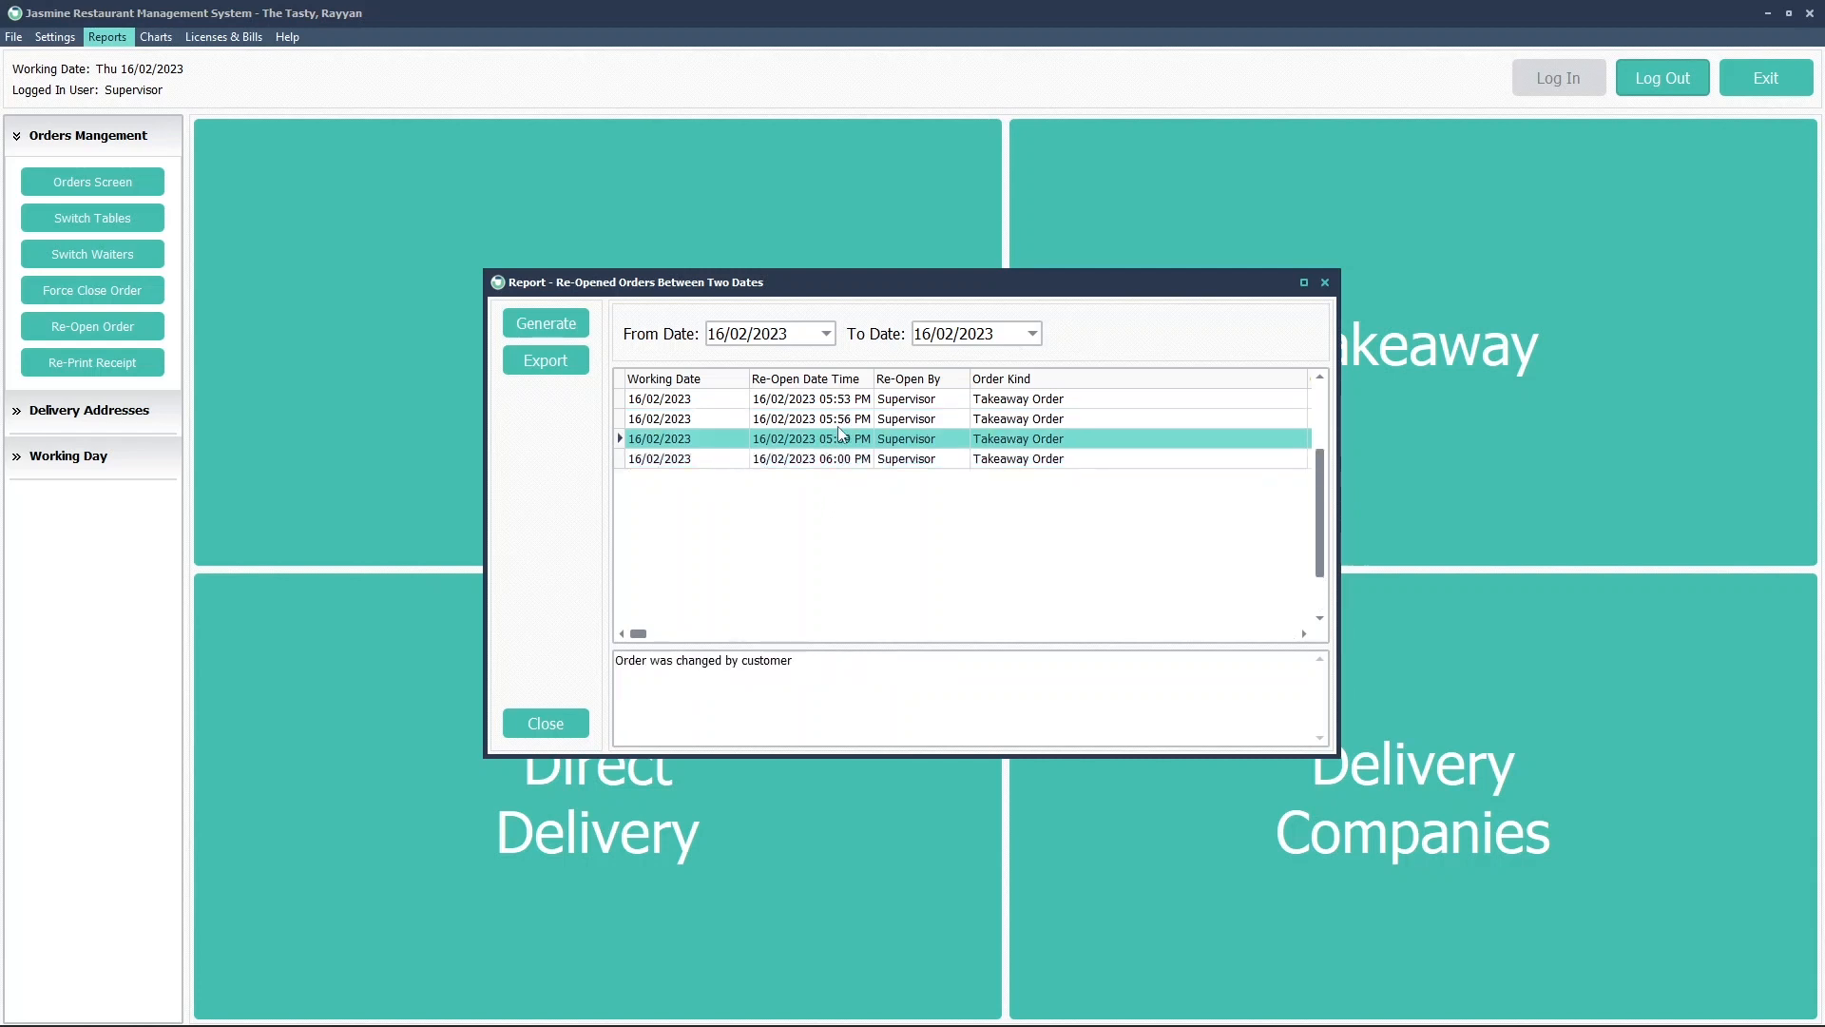
pyautogui.click(841, 424)
pyautogui.click(839, 404)
pyautogui.click(829, 422)
pyautogui.click(826, 441)
pyautogui.click(823, 462)
pyautogui.click(824, 443)
pyautogui.click(824, 422)
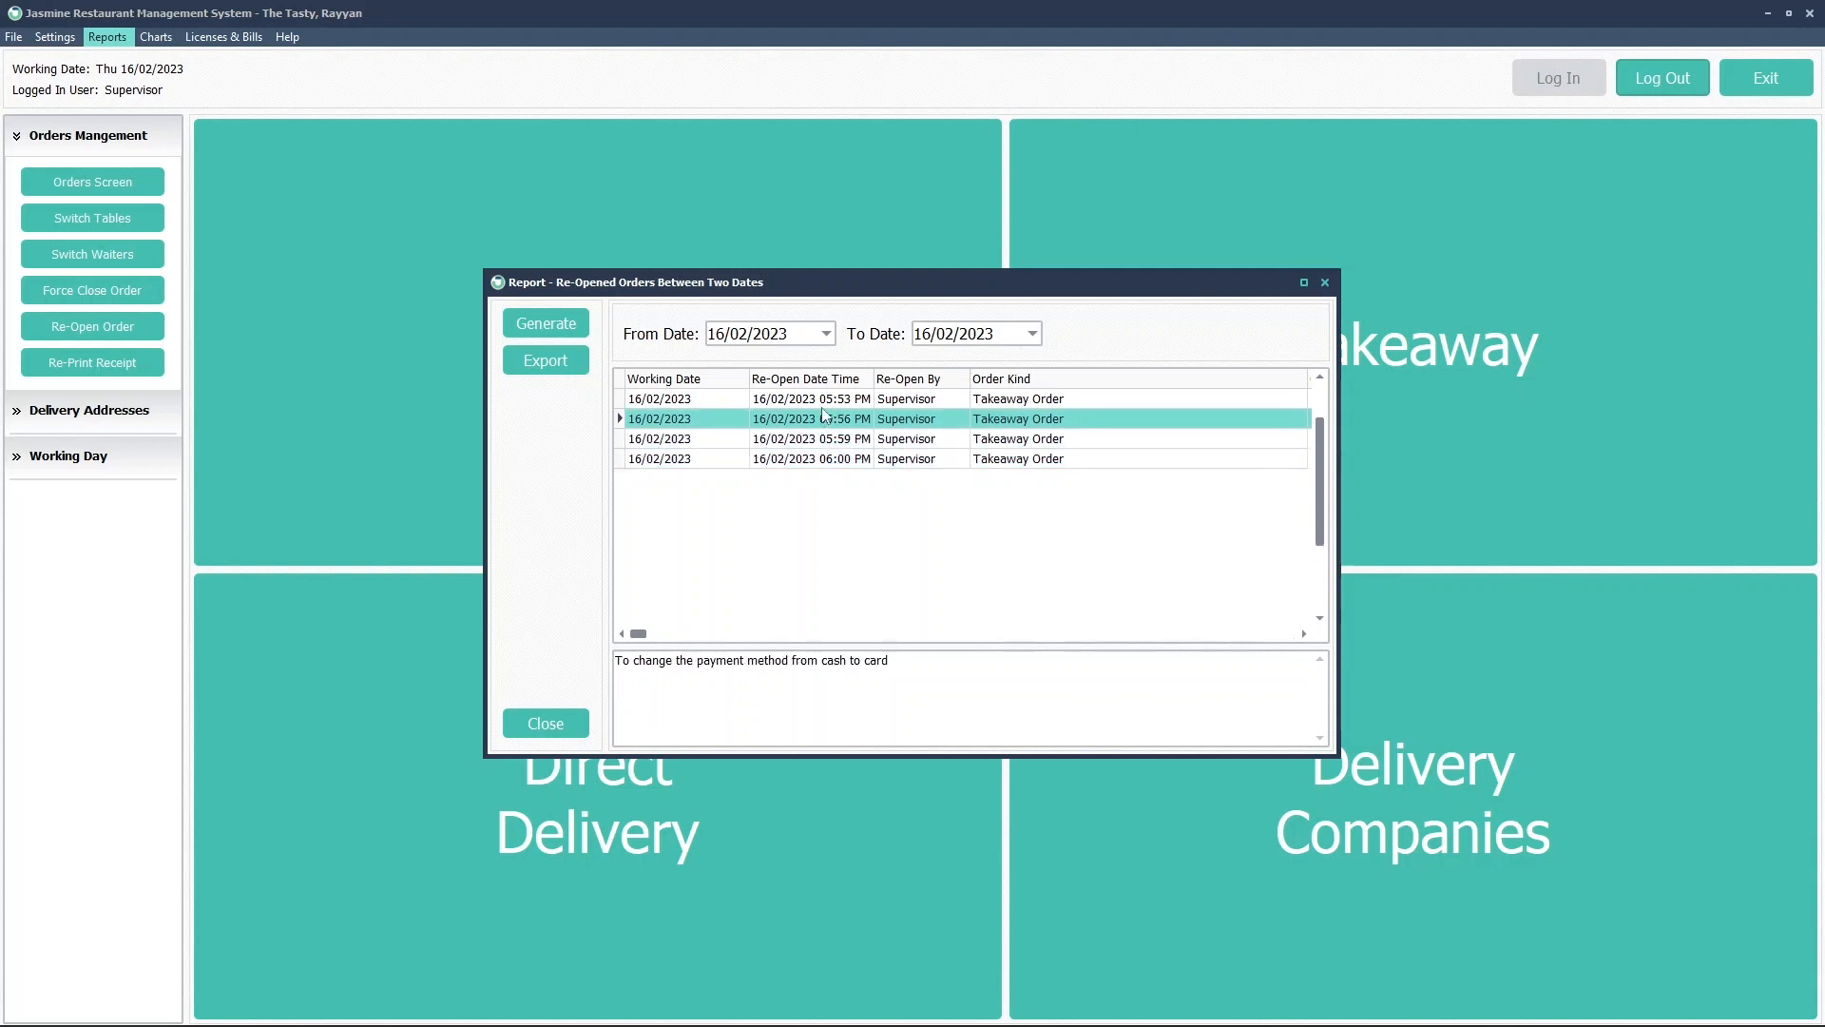
pyautogui.click(824, 403)
pyautogui.click(823, 420)
pyautogui.click(823, 439)
pyautogui.click(822, 459)
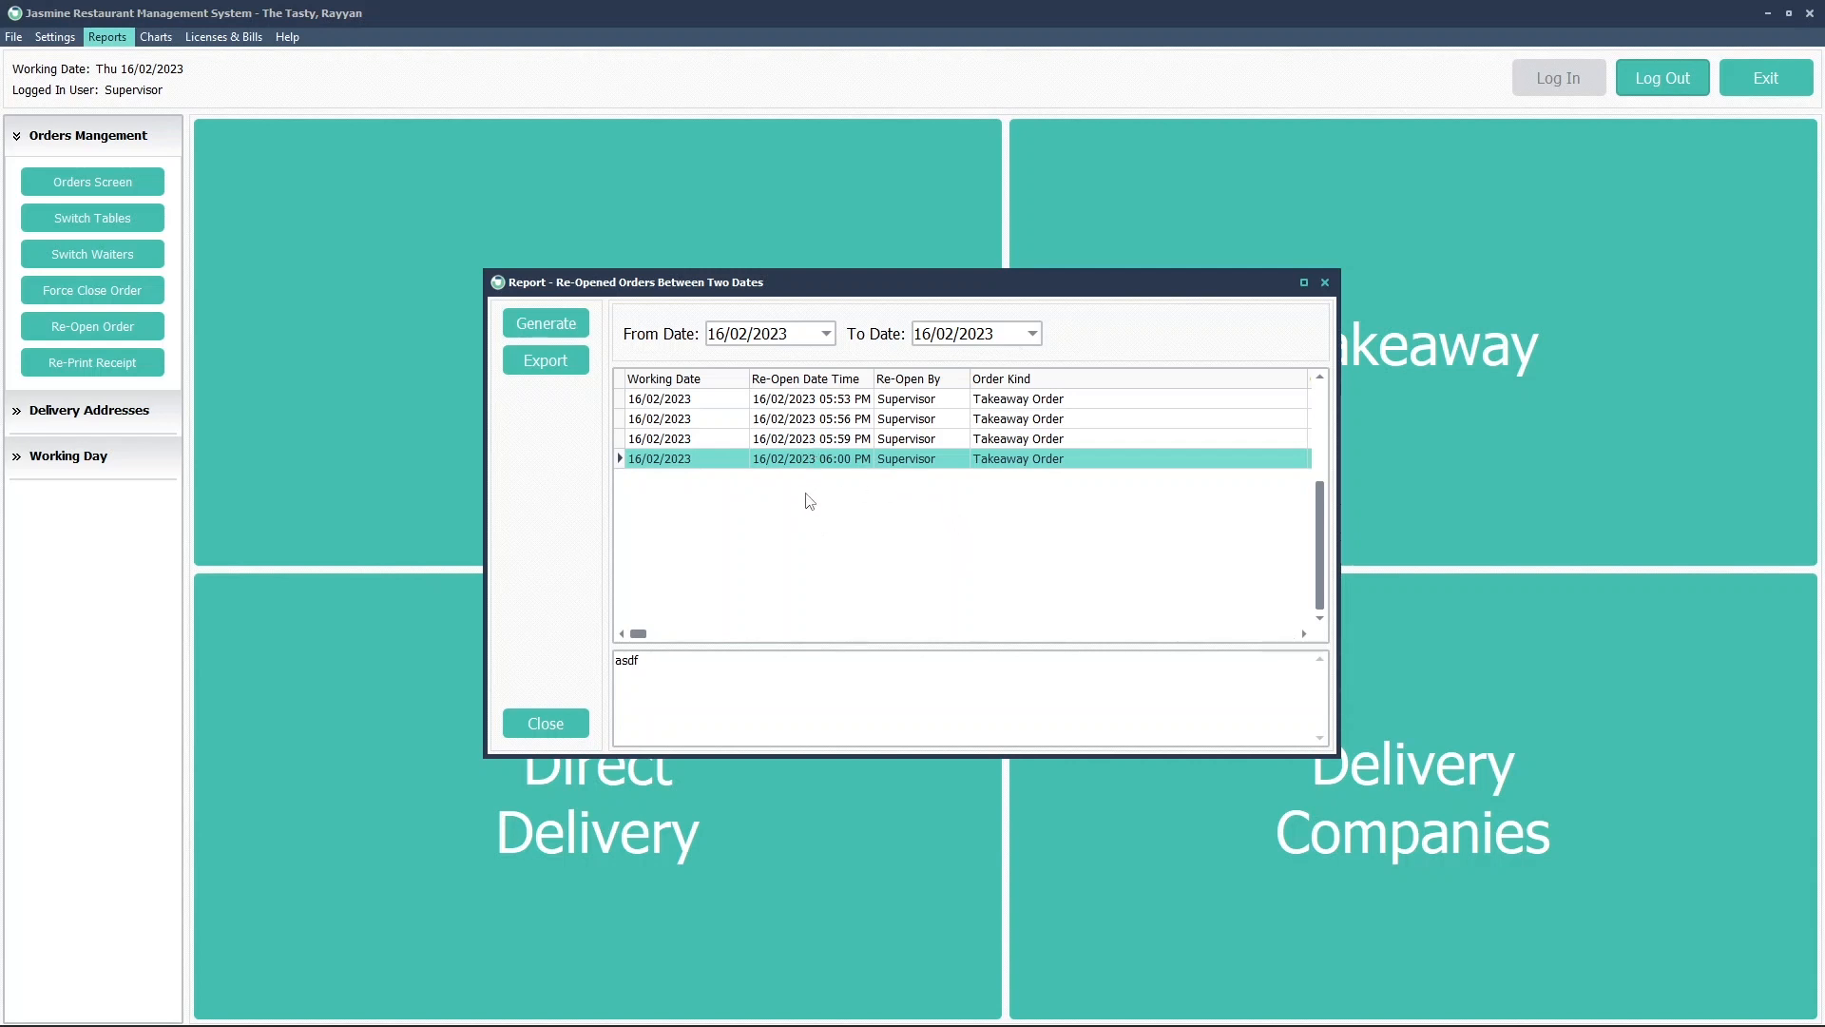
# Check the 05:59 PM reason 'Order was changed by customer', then close the report
pyautogui.click(909, 442)
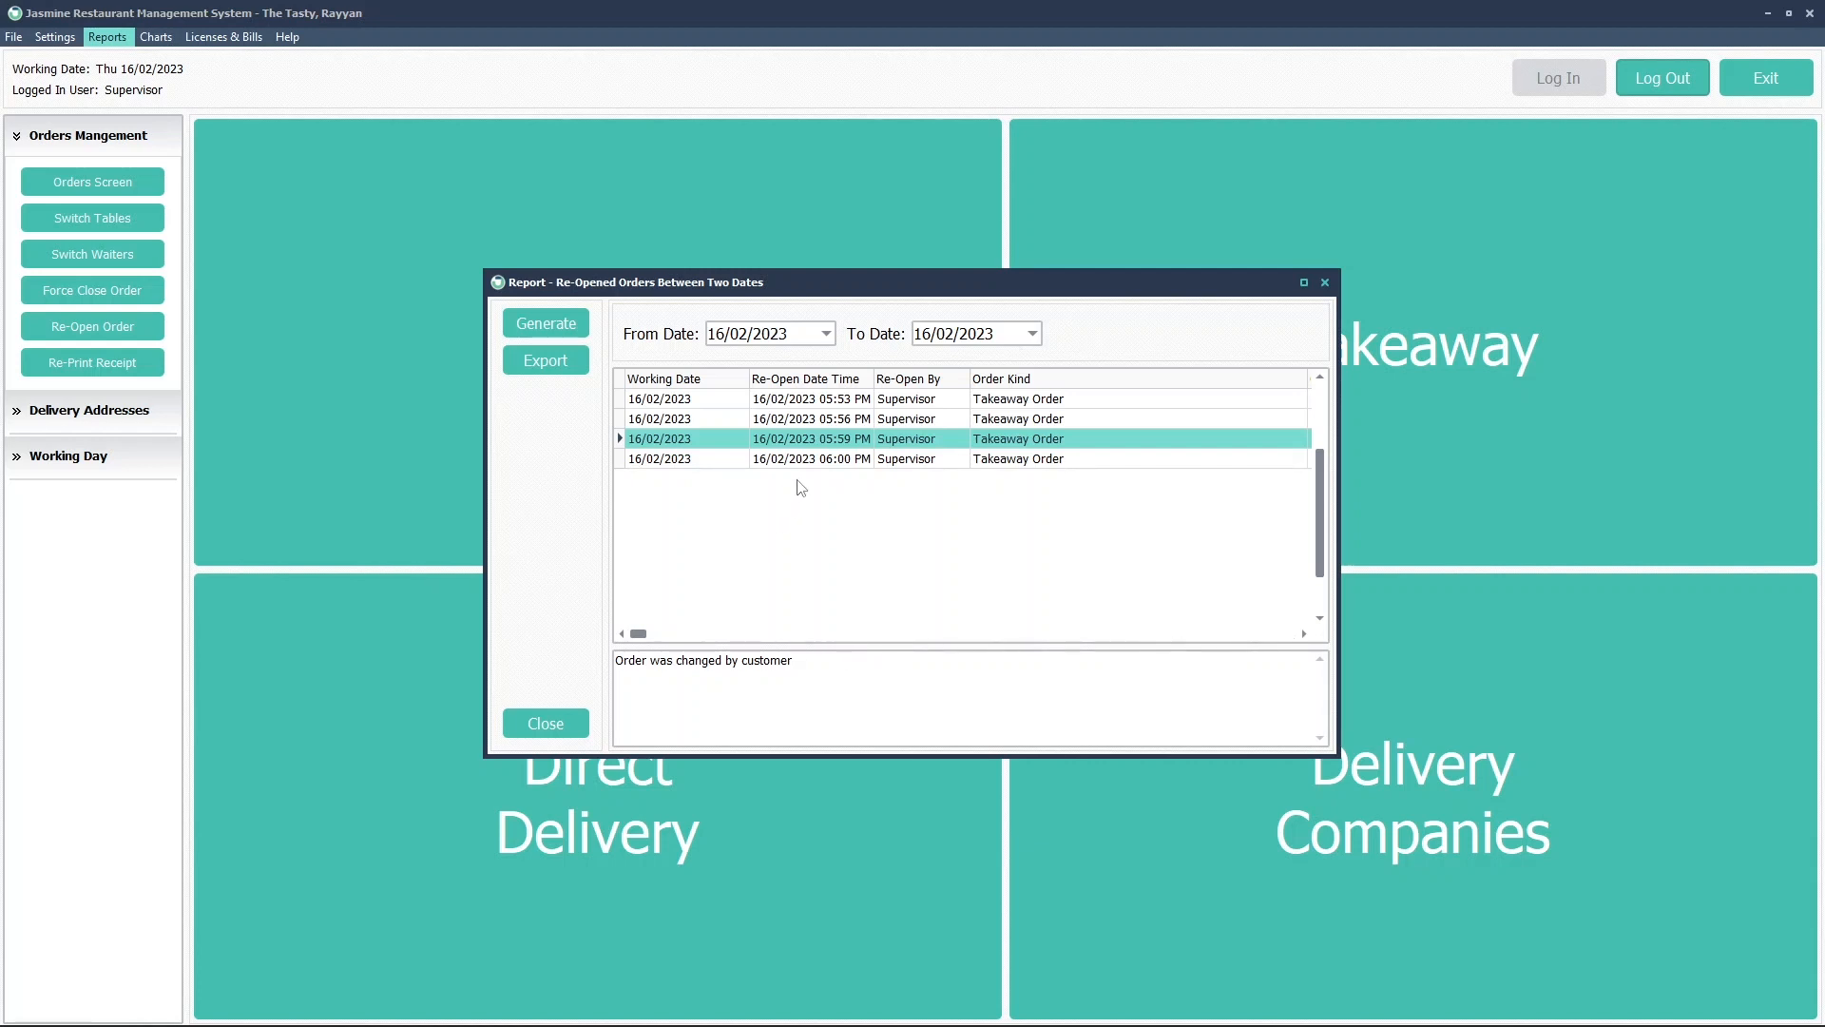
pyautogui.click(810, 456)
pyautogui.click(811, 438)
pyautogui.click(817, 420)
pyautogui.click(818, 403)
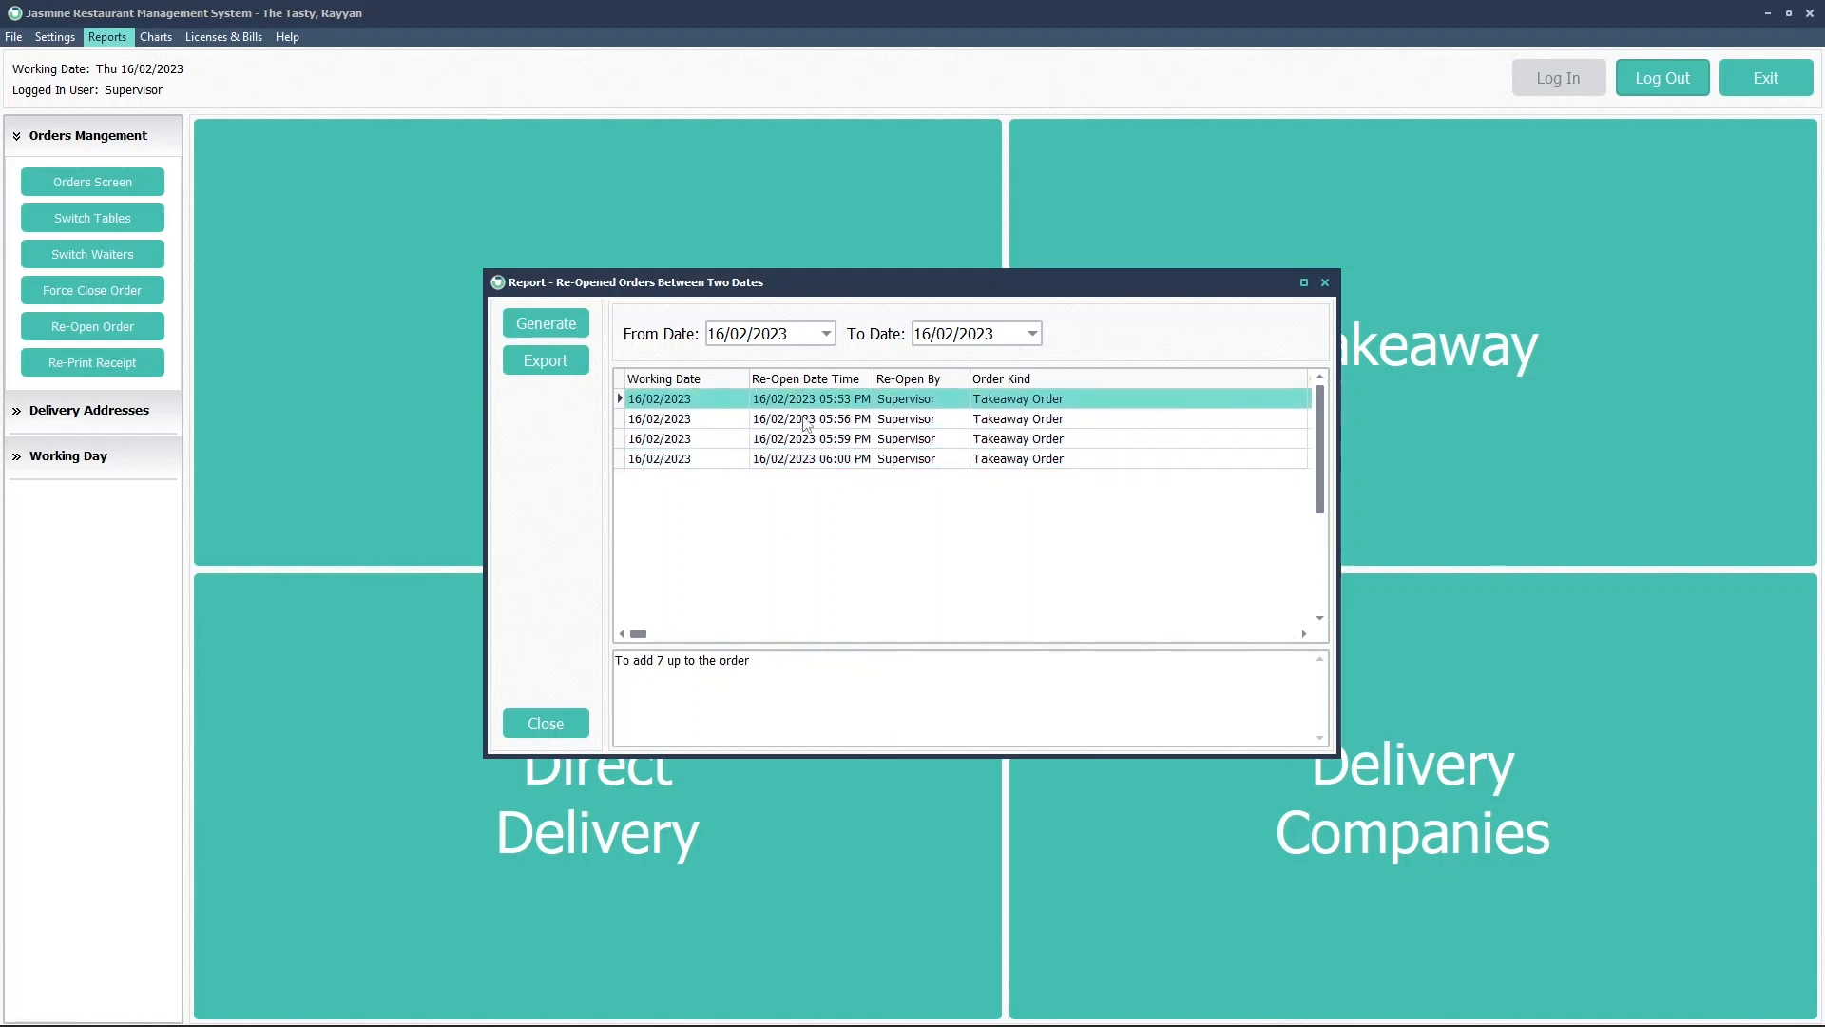
pyautogui.click(795, 438)
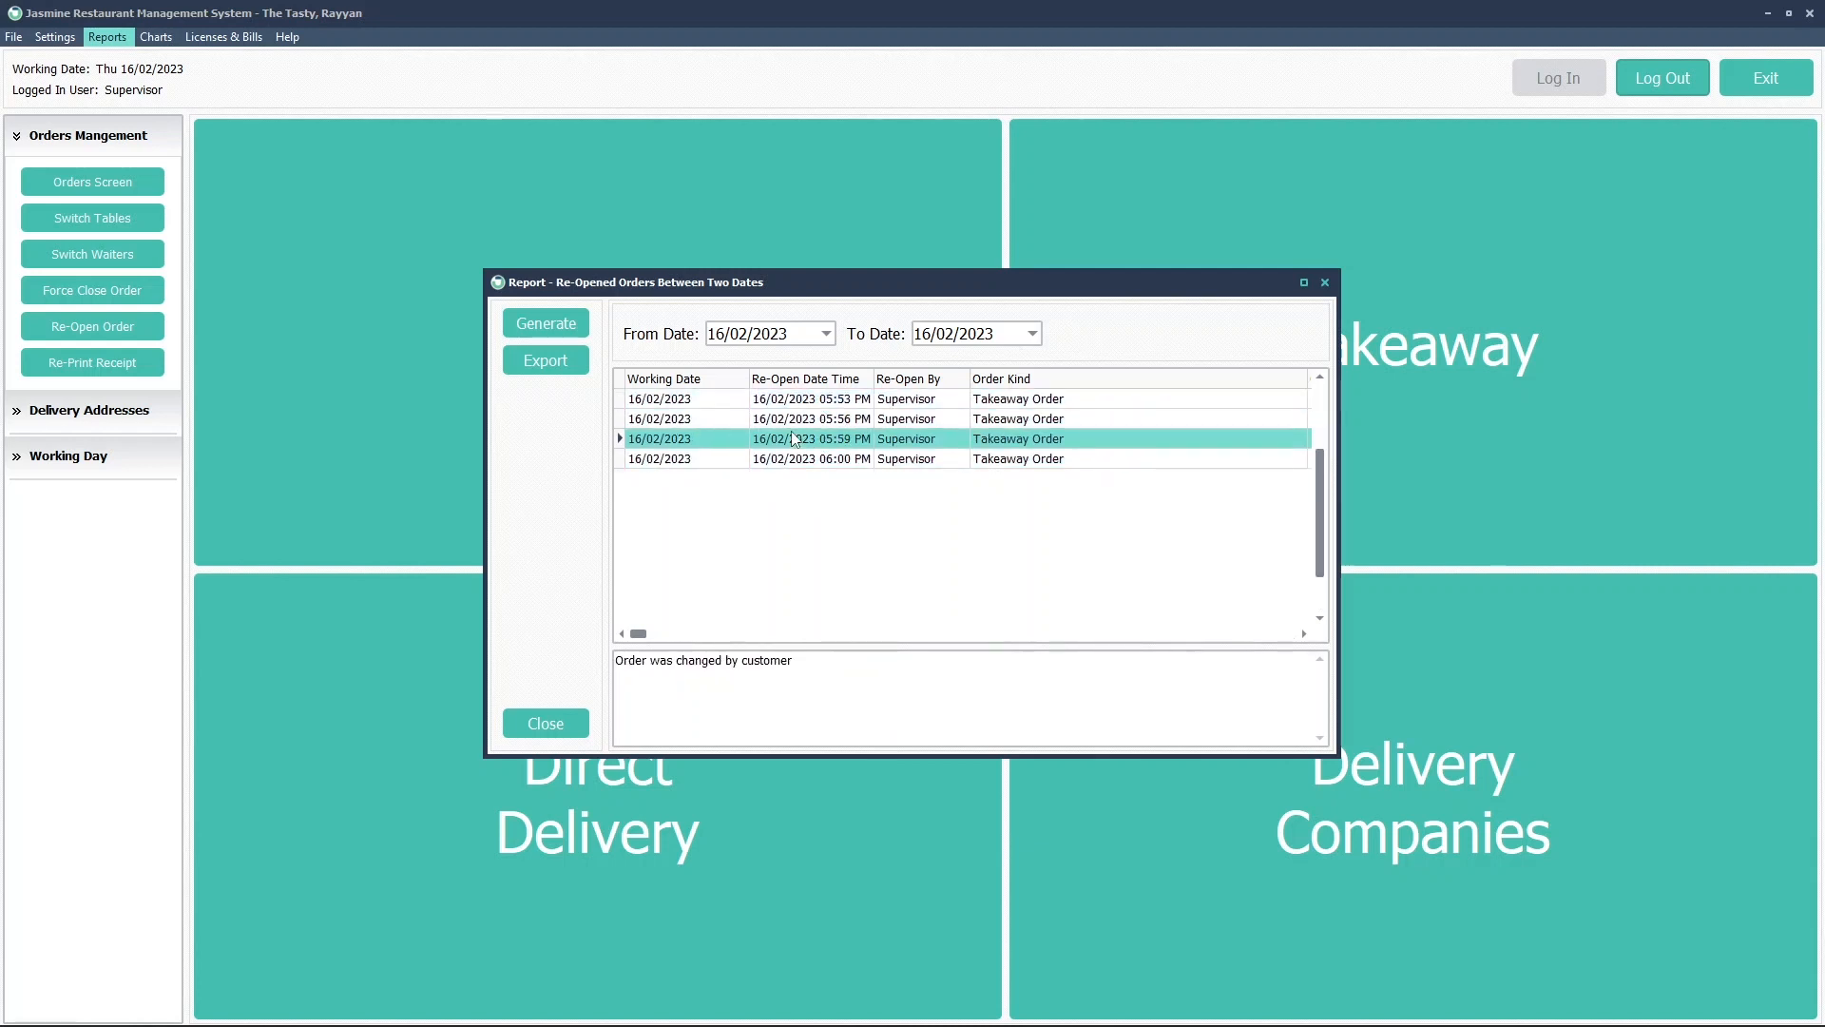
pyautogui.moveTo(615, 659); pyautogui.dragTo(814, 659)
pyautogui.click(774, 659)
pyautogui.click(559, 724)
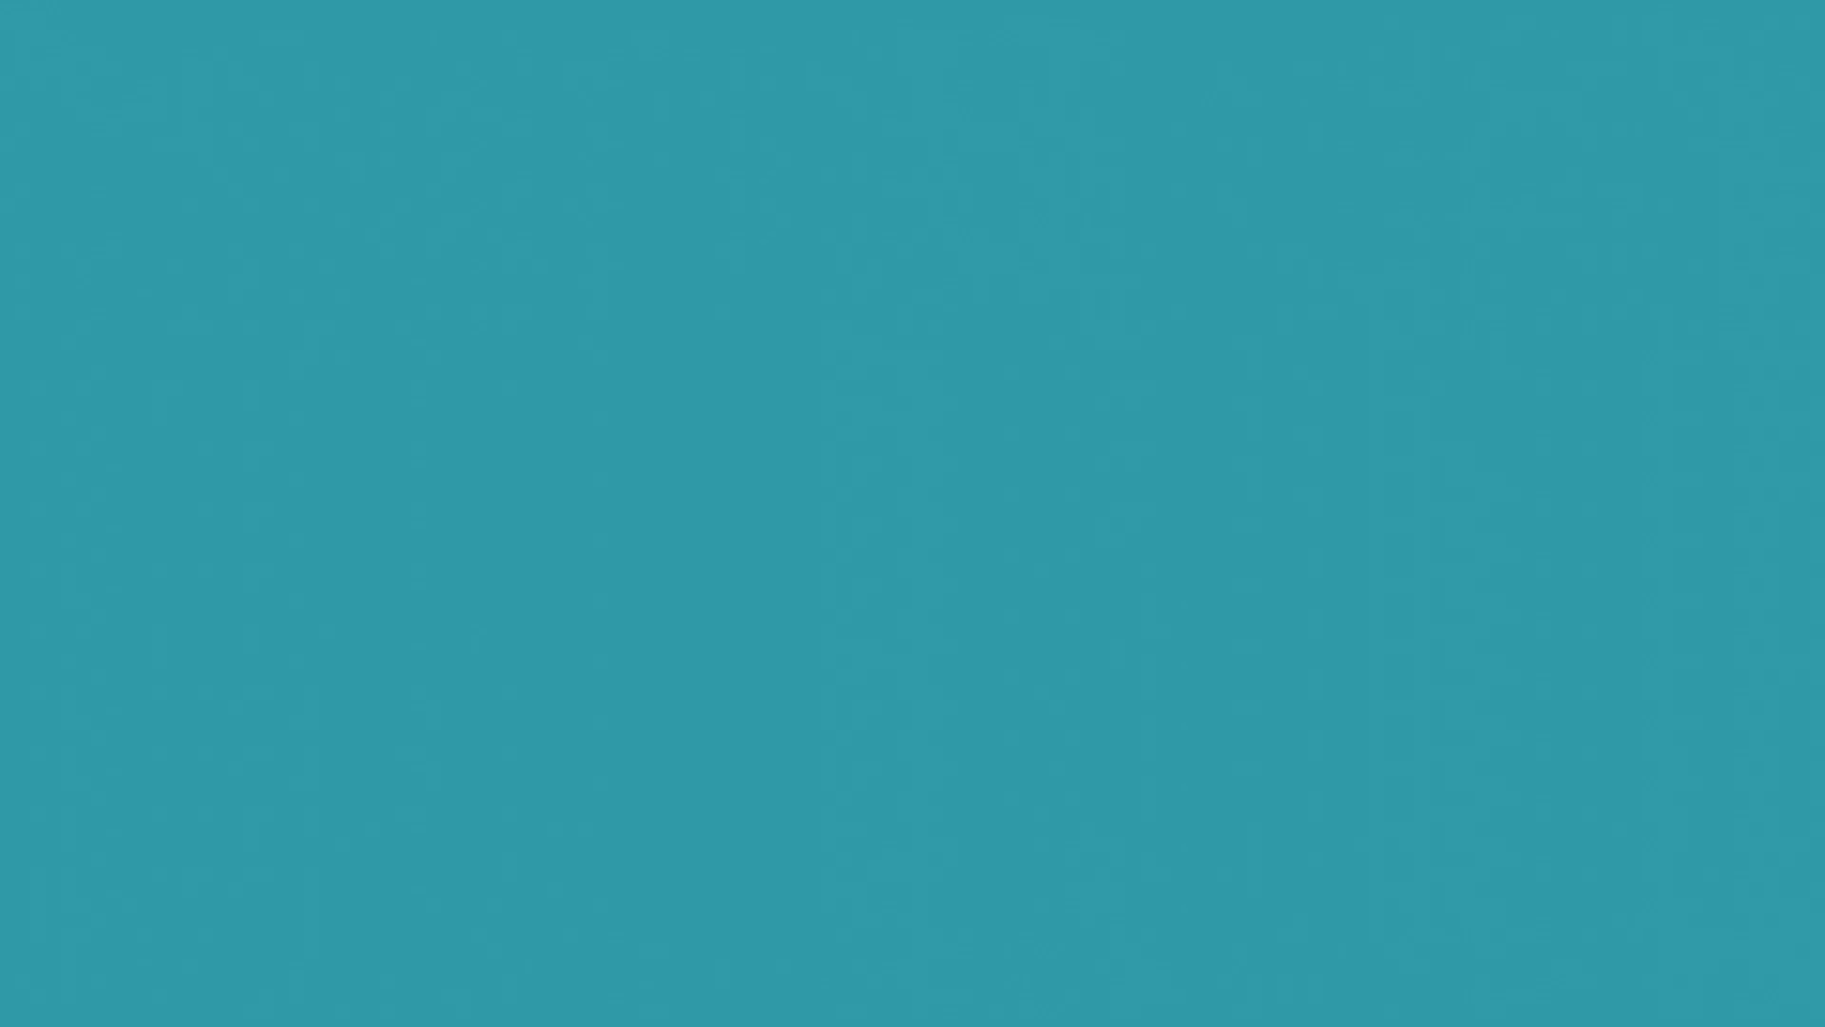